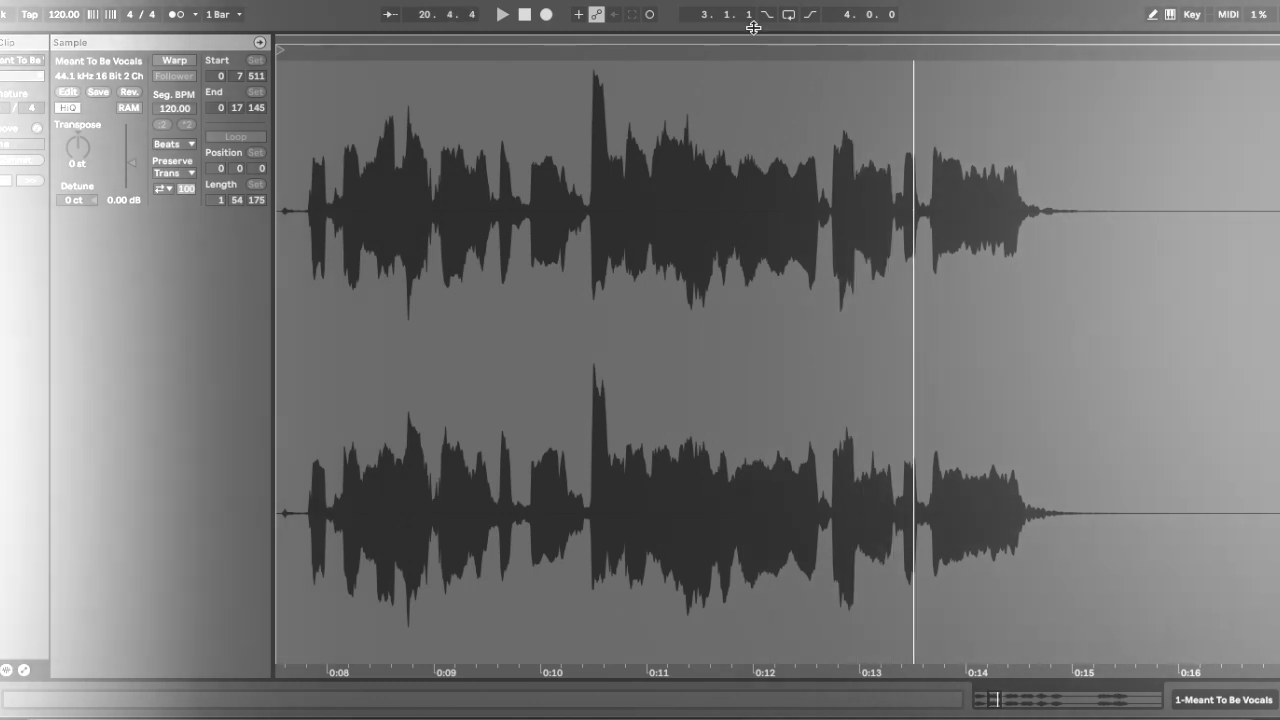
Enable warping on the Meant To Be Vocals clip, choose the Texture warp mode and set its grain size to 67.25.
{"action": "left_click", "coordinate": [174, 61]}
{"action": "key", "text": "space"}
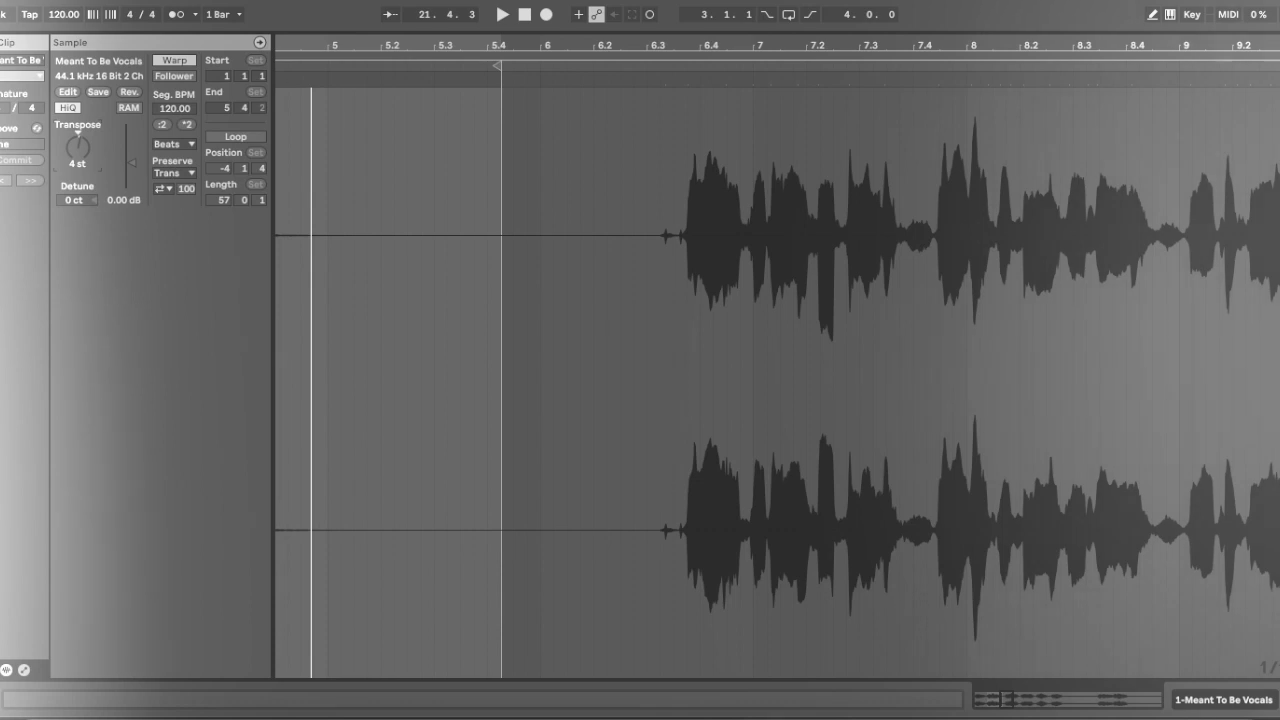
{"action": "left_click", "coordinate": [180, 148]}
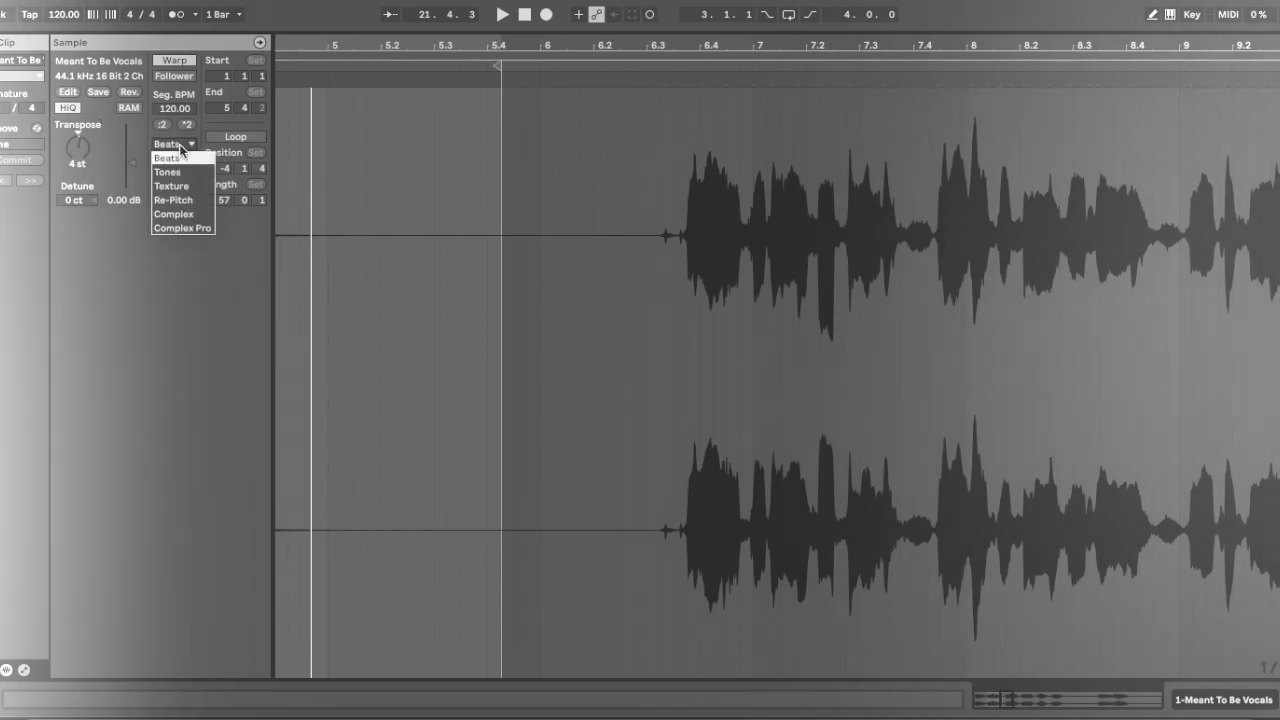
{"action": "left_click", "coordinate": [177, 188]}
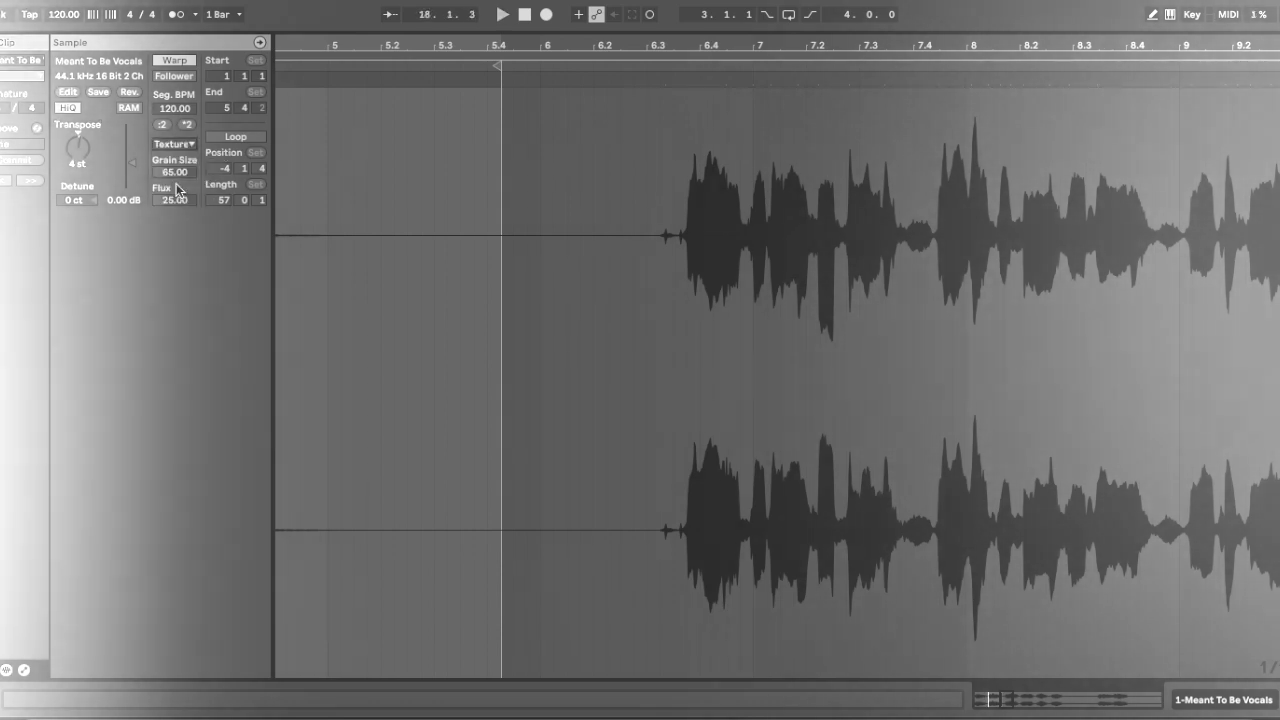
{"action": "mouse_move", "coordinate": [176, 174]}
{"action": "left_mouse_down"}
{"action": "mouse_move", "coordinate": [176, 186]}
{"action": "mouse_move", "coordinate": [176, 174]}
{"action": "left_mouse_up"}
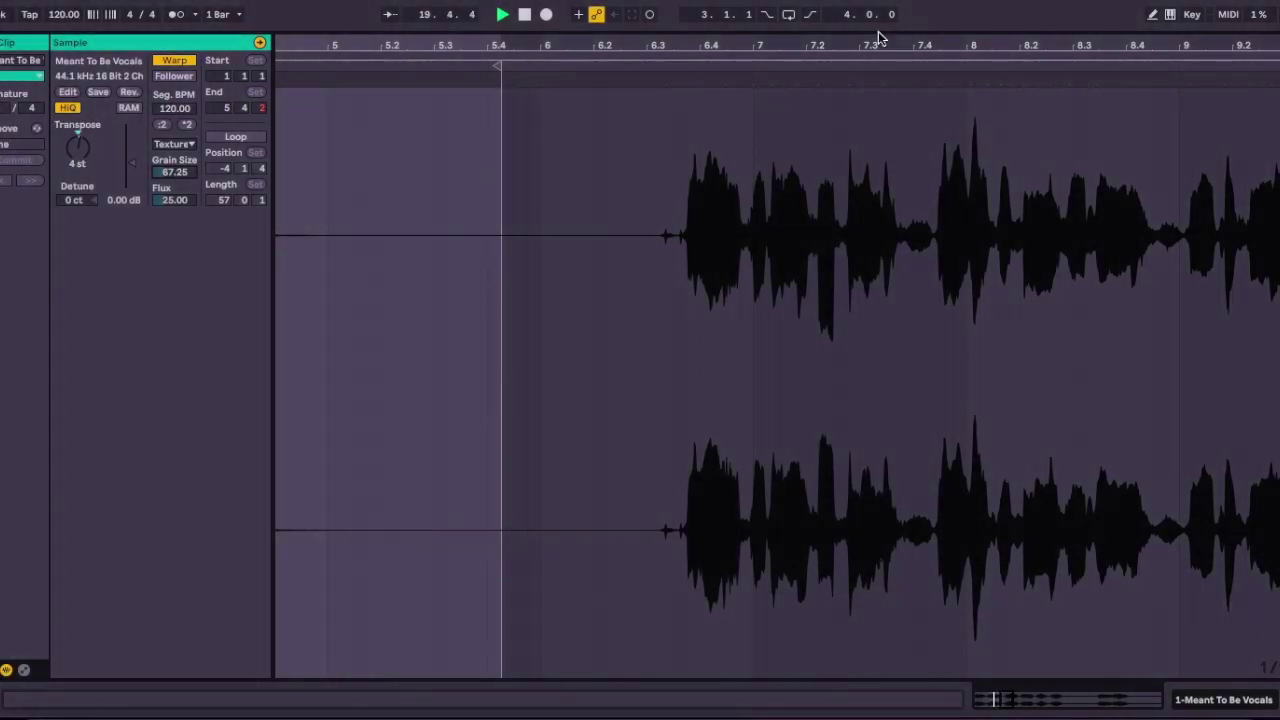
Check the warped vocal clip in the arrangement, place the insert marker near bar 21 and reopen its sample view.
{"action": "left_click_drag", "start_coordinate": [878, 27], "coordinate": [860, 660]}
{"action": "scroll", "coordinate": [631, 240], "scroll_direction": "right", "scroll_amount": 1}
{"action": "left_click", "coordinate": [639, 200]}
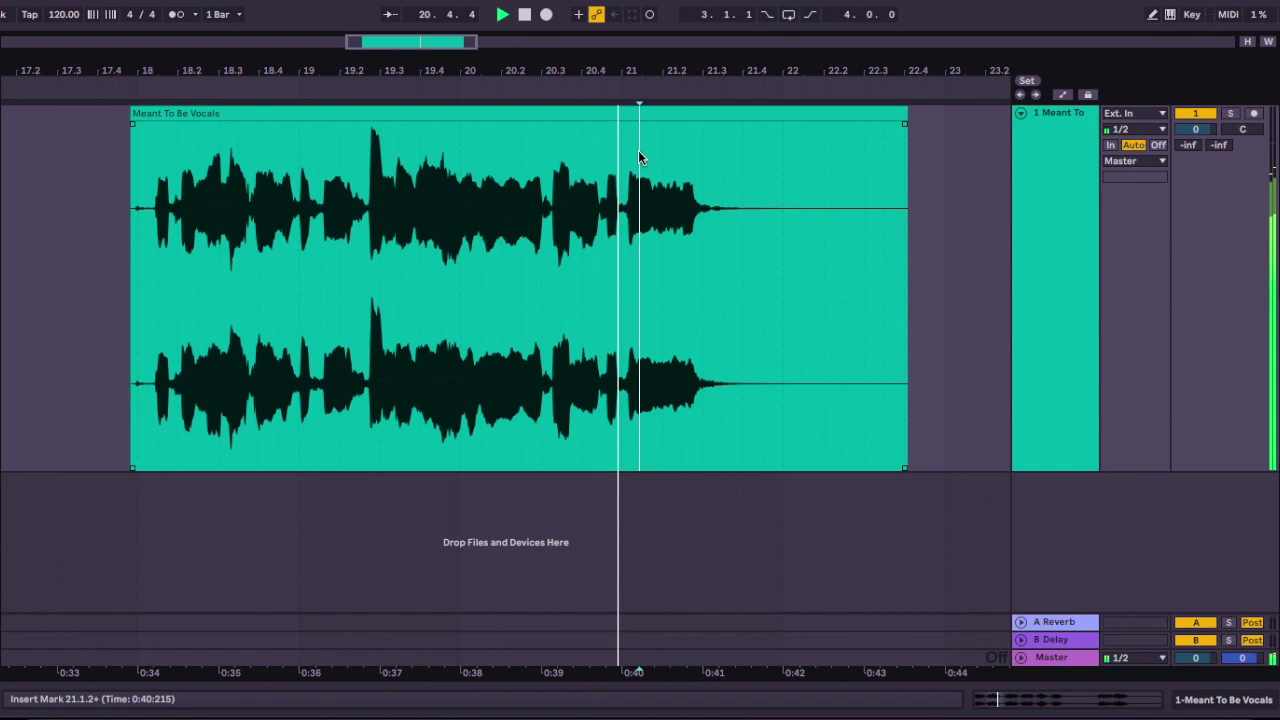
{"action": "key", "text": "super+alt+l"}
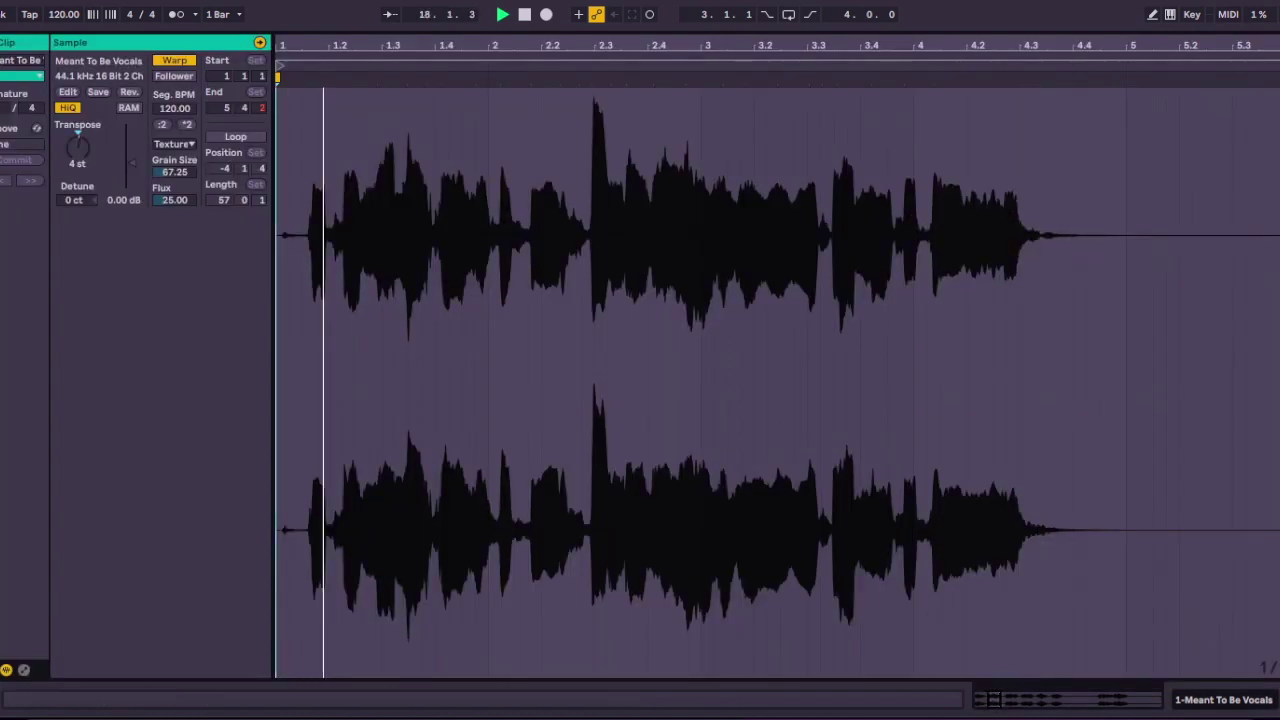
Play the vocal clip and raise its segment BPM to 999 to stretch it.
{"action": "left_click_drag", "start_coordinate": [174, 108], "coordinate": [174, 64]}
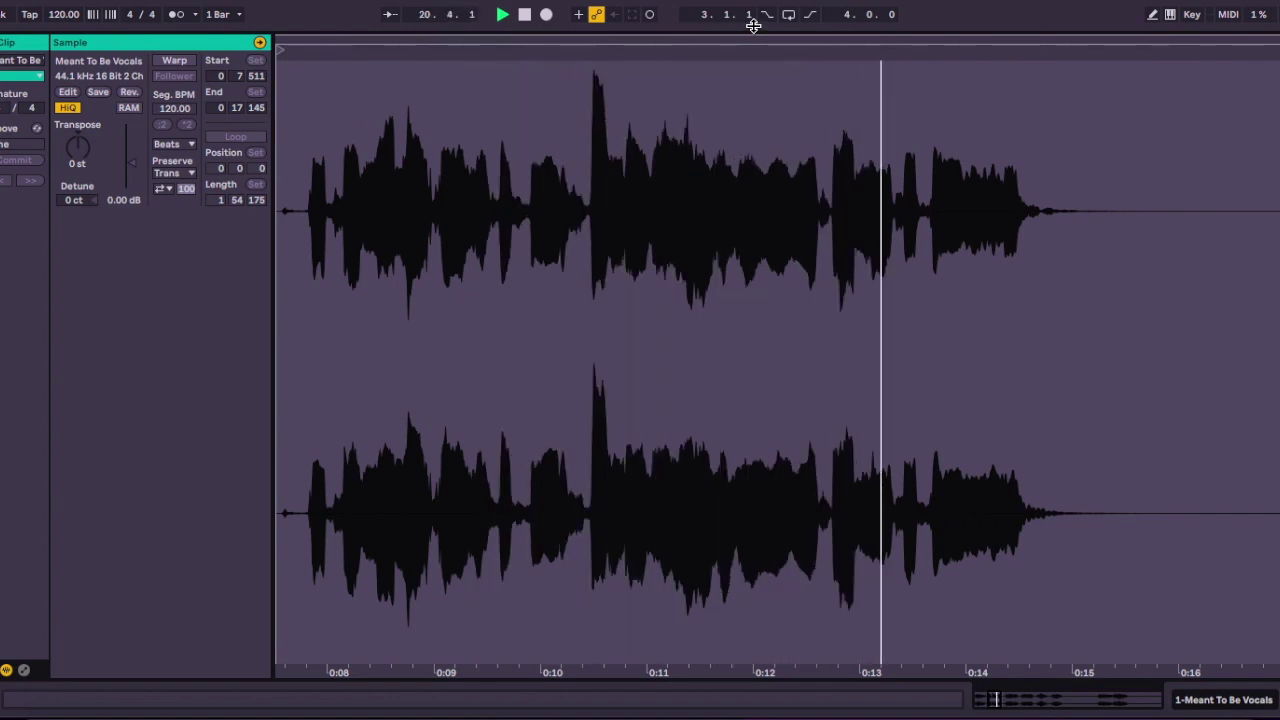
{"action": "key", "text": "space"}
{"action": "key", "text": "space"}
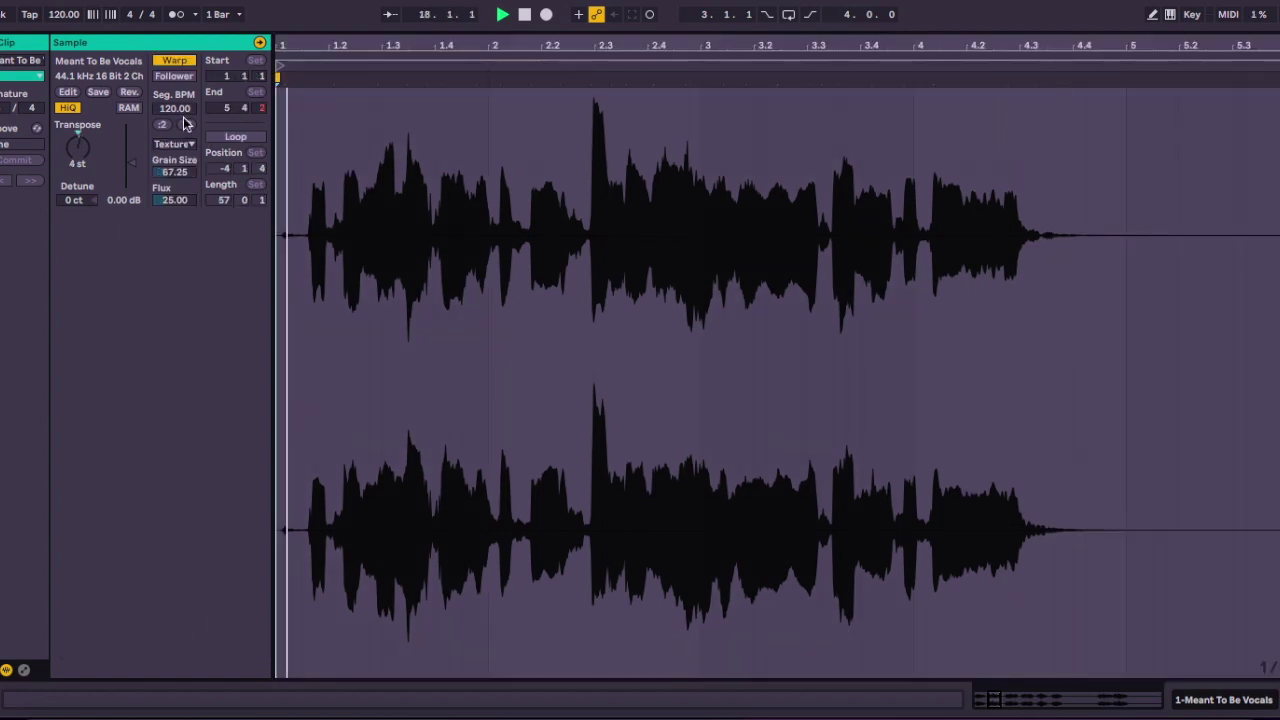
{"action": "left_click_drag", "start_coordinate": [175, 108], "coordinate": [175, 16]}
{"action": "mouse_move", "coordinate": [175, 108]}
{"action": "left_mouse_down"}
{"action": "mouse_move", "coordinate": [183, 0]}
{"action": "mouse_move", "coordinate": [175, 92]}
{"action": "left_mouse_up"}
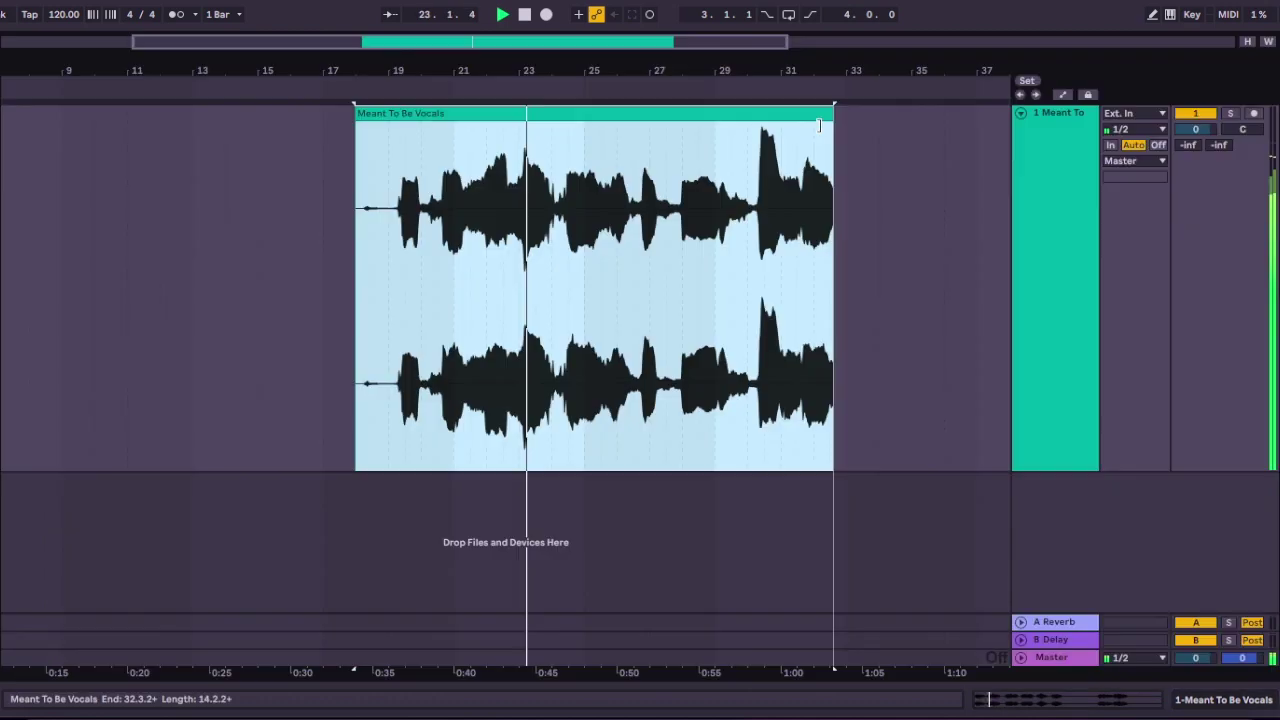
Shorten the stretched vocal clip so it ends near 30.1.3 in the arrangement, and reopen its sample view.
{"action": "left_click_drag", "start_coordinate": [821, 126], "coordinate": [704, 121]}
{"action": "scroll", "coordinate": [752, 129], "scroll_direction": "up", "scroll_amount": 3}
{"action": "left_click", "coordinate": [750, 127]}
{"action": "double_click", "coordinate": [670, 113]}
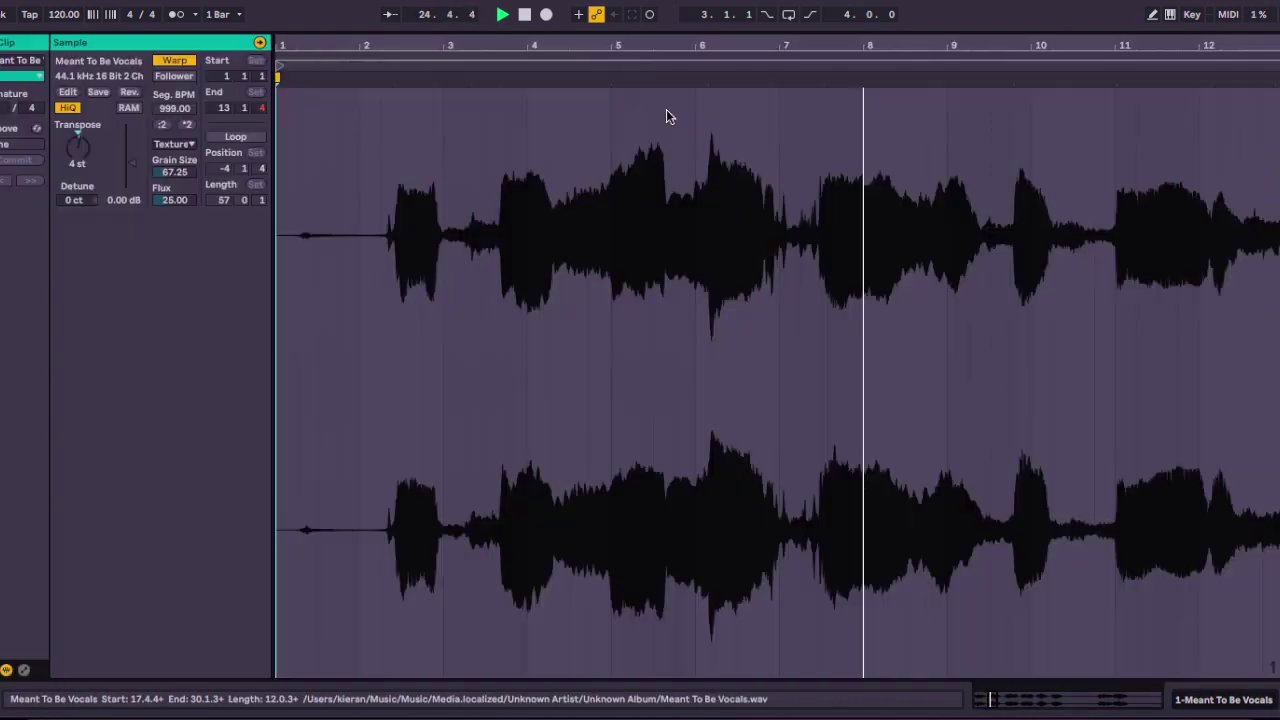
Set the vocal clip's flux to 100 and vary its grain size during playback, trying 248.73 and 83.56.
{"action": "left_click_drag", "start_coordinate": [172, 180], "coordinate": [172, 120]}
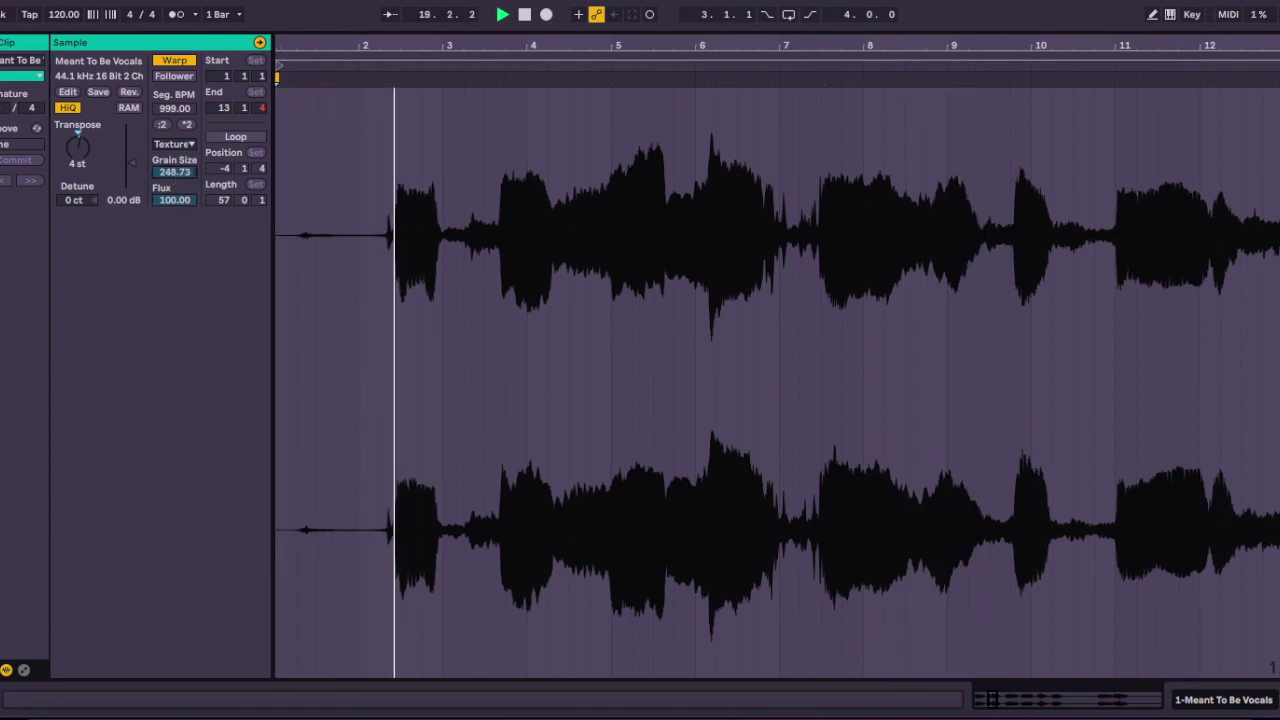
{"action": "left_click_drag", "start_coordinate": [174, 172], "coordinate": [174, 230]}
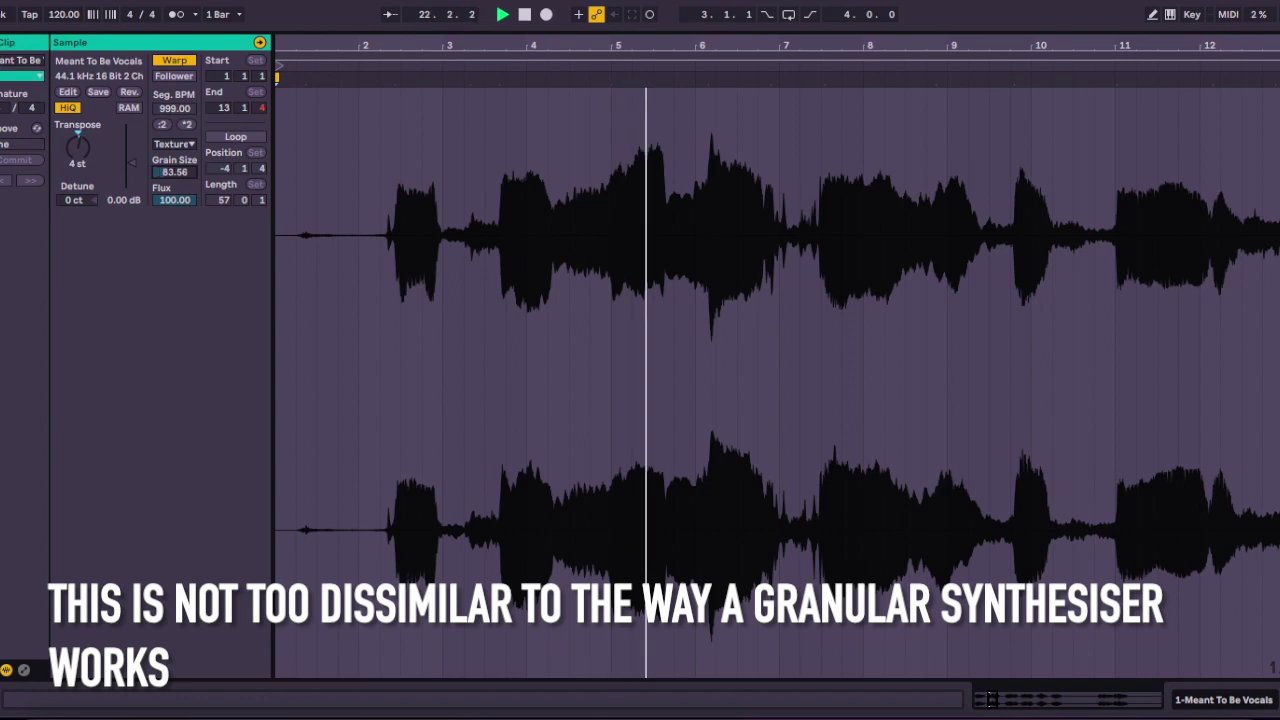
{"action": "left_click_drag", "start_coordinate": [174, 172], "coordinate": [174, 250]}
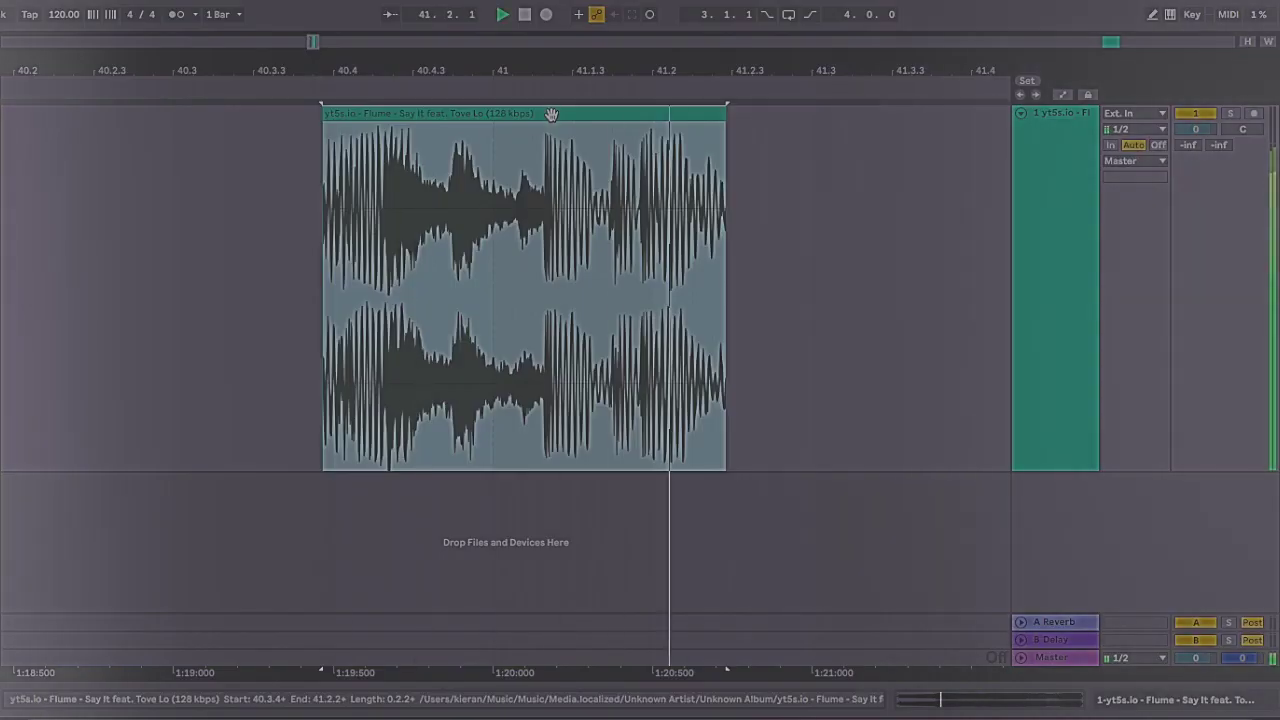
Play the Flume Say It clip, trim its end slightly and turn on warping for it.
{"action": "key", "text": "space"}
{"action": "key", "text": "space"}
{"action": "left_click_drag", "start_coordinate": [723, 126], "coordinate": [712, 126]}
{"action": "key", "text": "space"}
{"action": "double_click", "coordinate": [674, 114]}
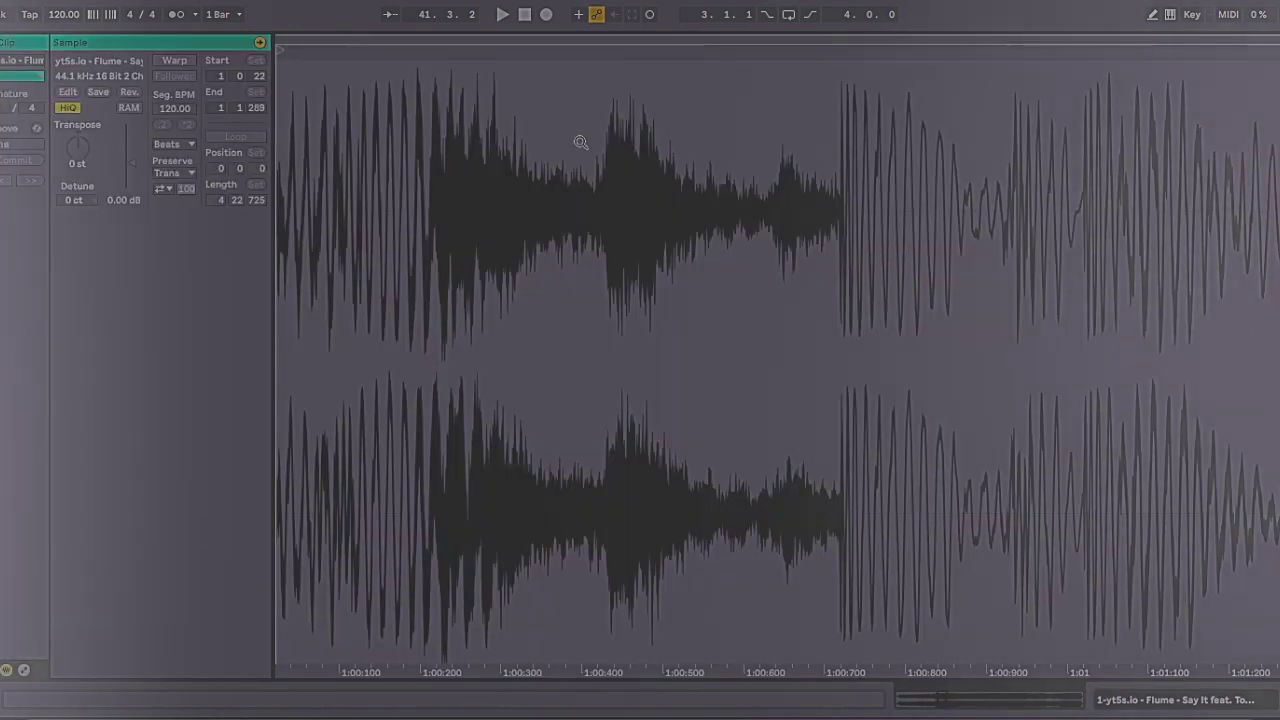
{"action": "left_click", "coordinate": [172, 61]}
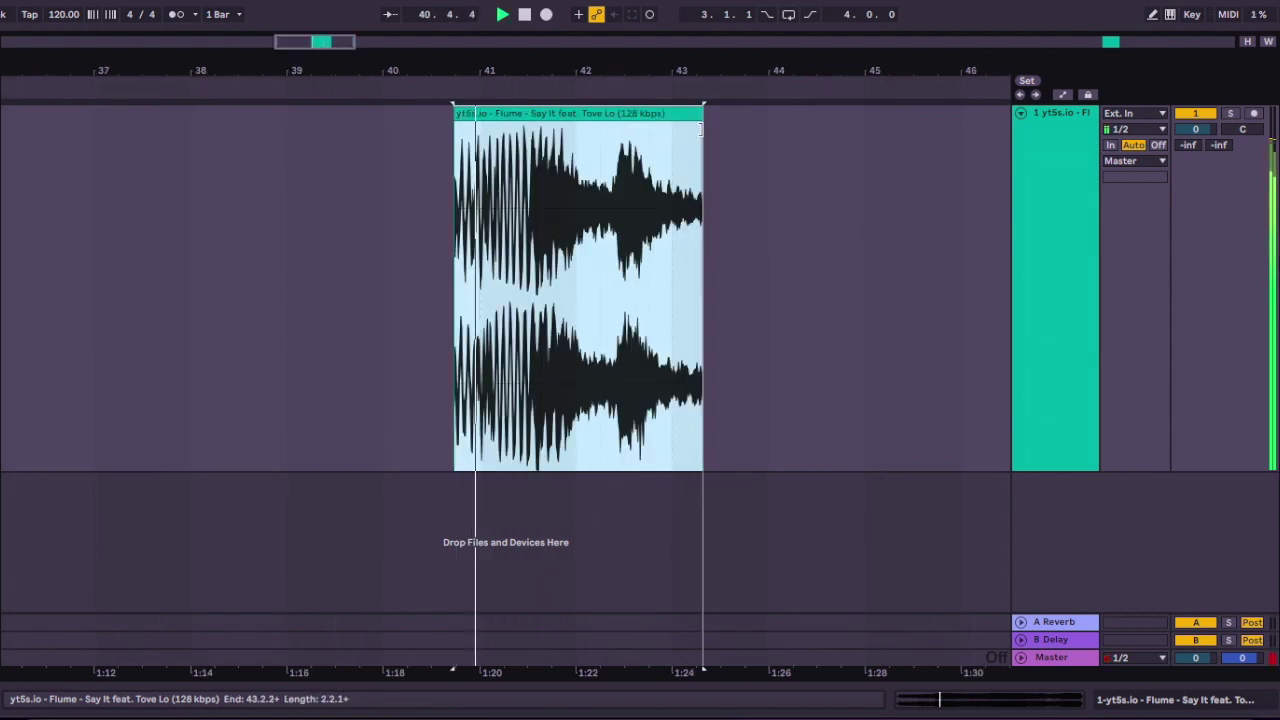
Extend the end of the slowed Say It clip in the arrangement to a length of about 5.3.0 bars.
{"action": "left_click_drag", "start_coordinate": [701, 129], "coordinate": [917, 142]}
{"action": "scroll", "coordinate": [914, 144], "scroll_direction": "right", "scroll_amount": 4}
{"action": "left_click_drag", "start_coordinate": [694, 132], "coordinate": [912, 139]}
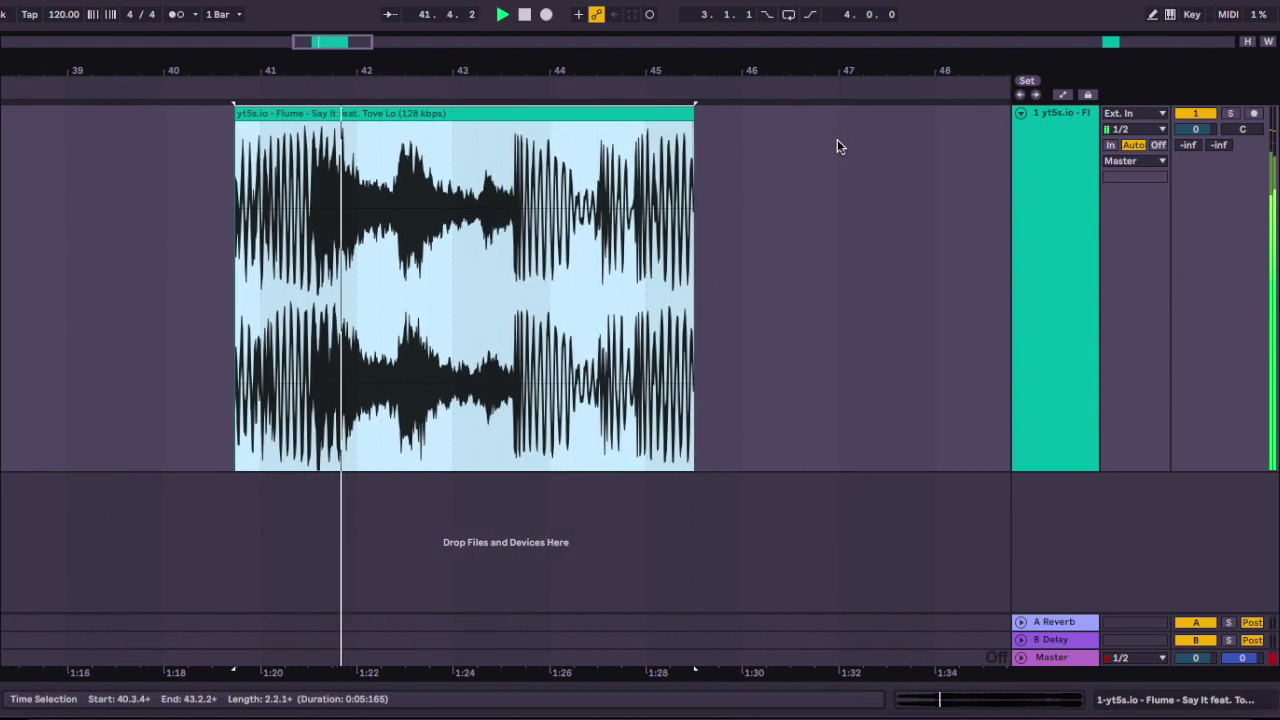
{"action": "left_click_drag", "start_coordinate": [694, 140], "coordinate": [918, 135]}
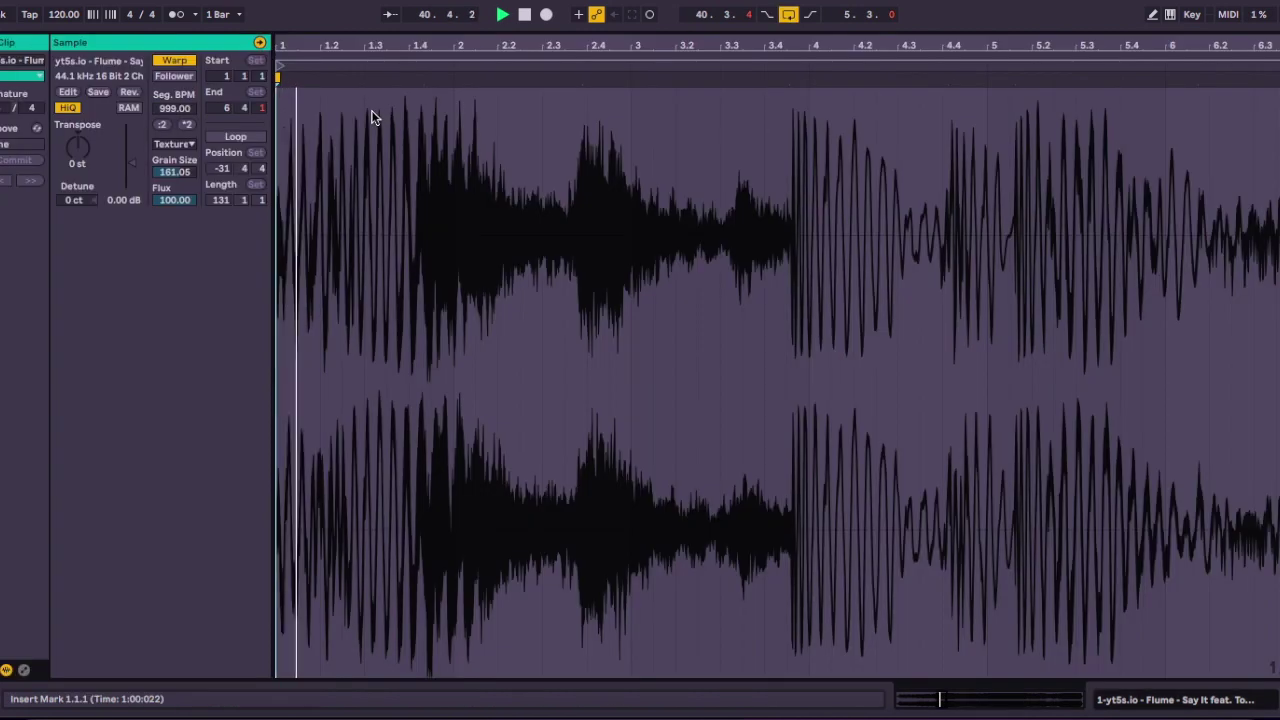
Set the Say It clip's flux to 0 and reduce its grain size to 2 during playback.
{"action": "left_click_drag", "start_coordinate": [184, 199], "coordinate": [184, 256]}
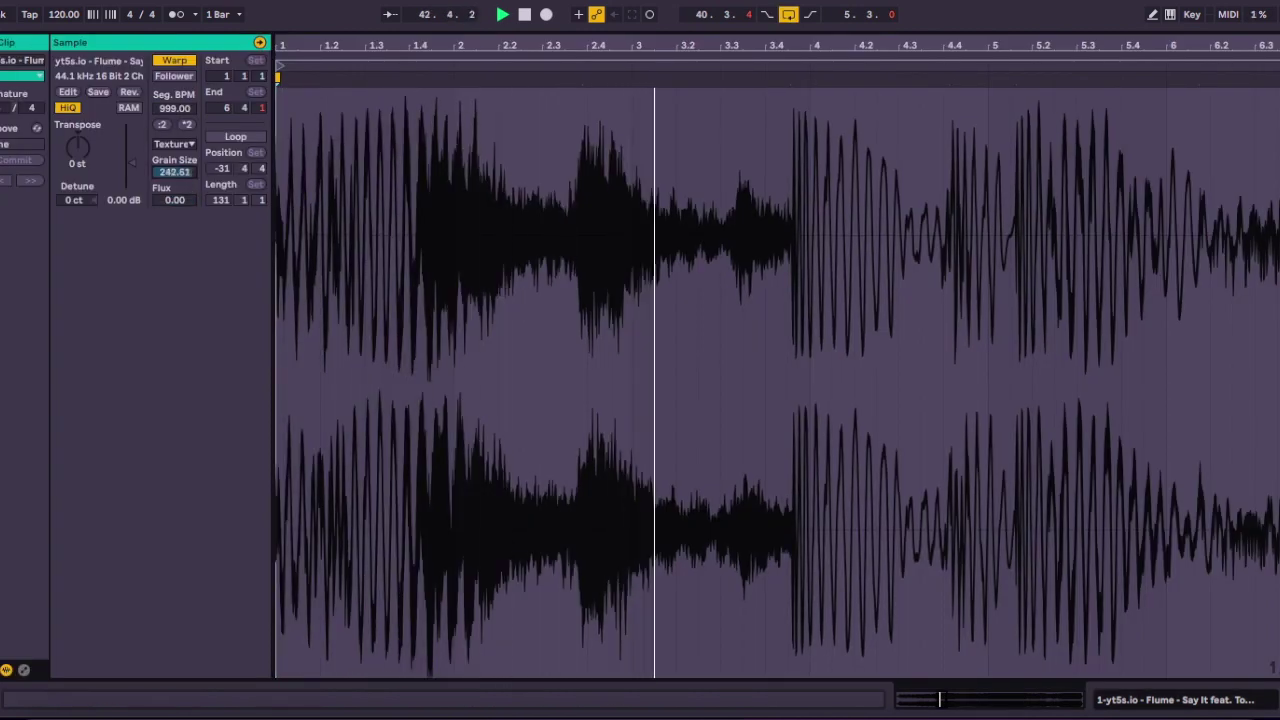
{"action": "left_click_drag", "start_coordinate": [175, 172], "coordinate": [175, 272]}
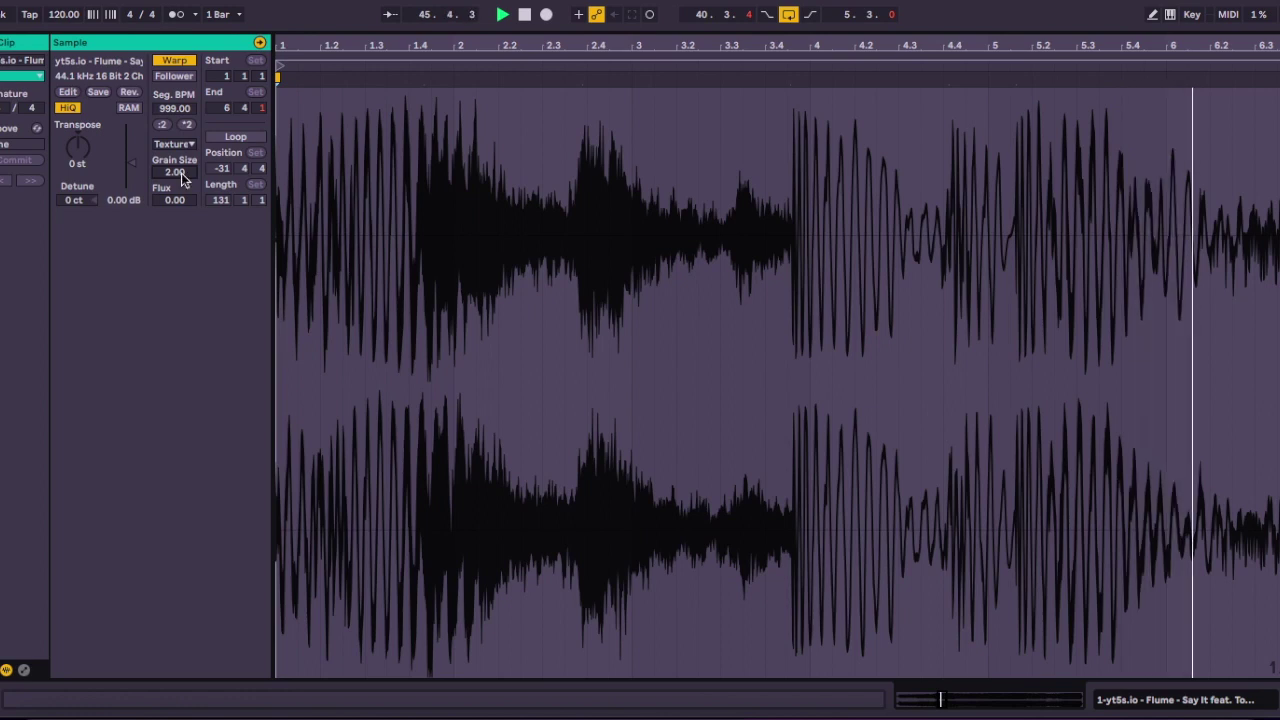
{"action": "mouse_move", "coordinate": [180, 207]}
{"action": "left_mouse_down"}
{"action": "mouse_move", "coordinate": [175, 185]}
{"action": "mouse_move", "coordinate": [177, 220]}
{"action": "left_mouse_up"}
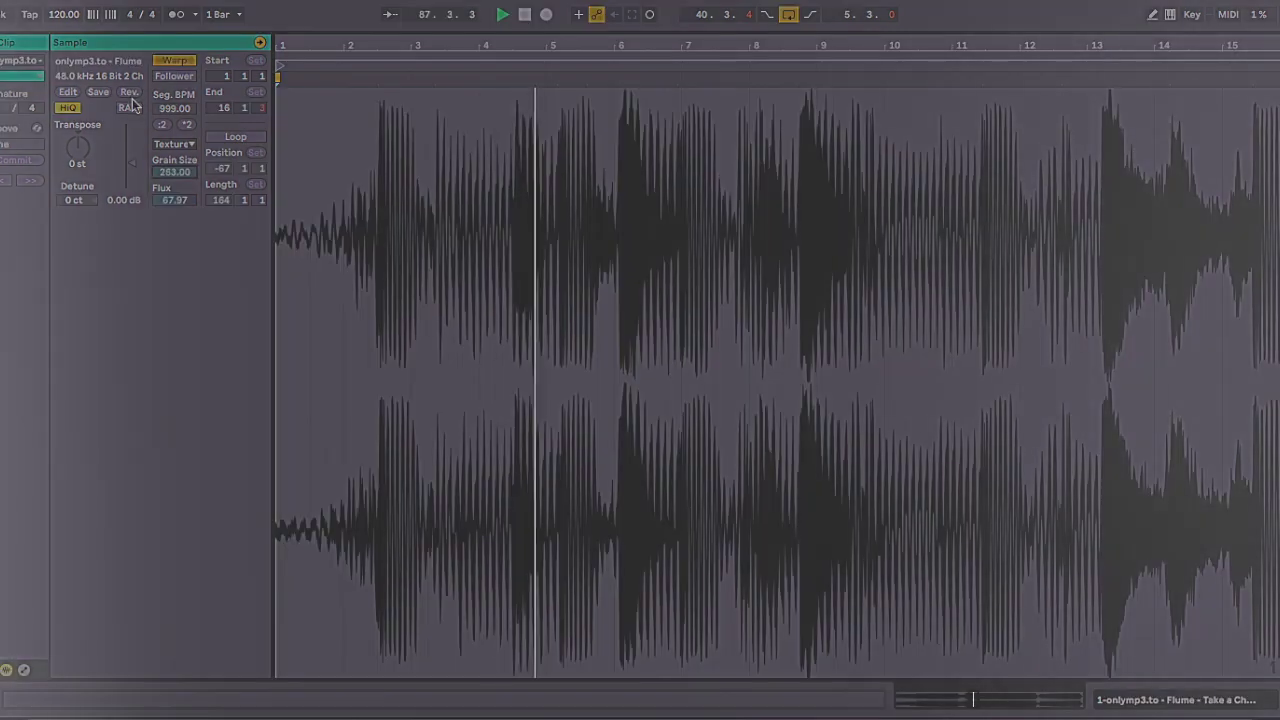
Transpose the Flume Take a Chance clip down, trying -23 and -14 st, and vary its grain size to 179.40 and flux to 89.06.
{"action": "left_click_drag", "start_coordinate": [77, 148], "coordinate": [77, 119]}
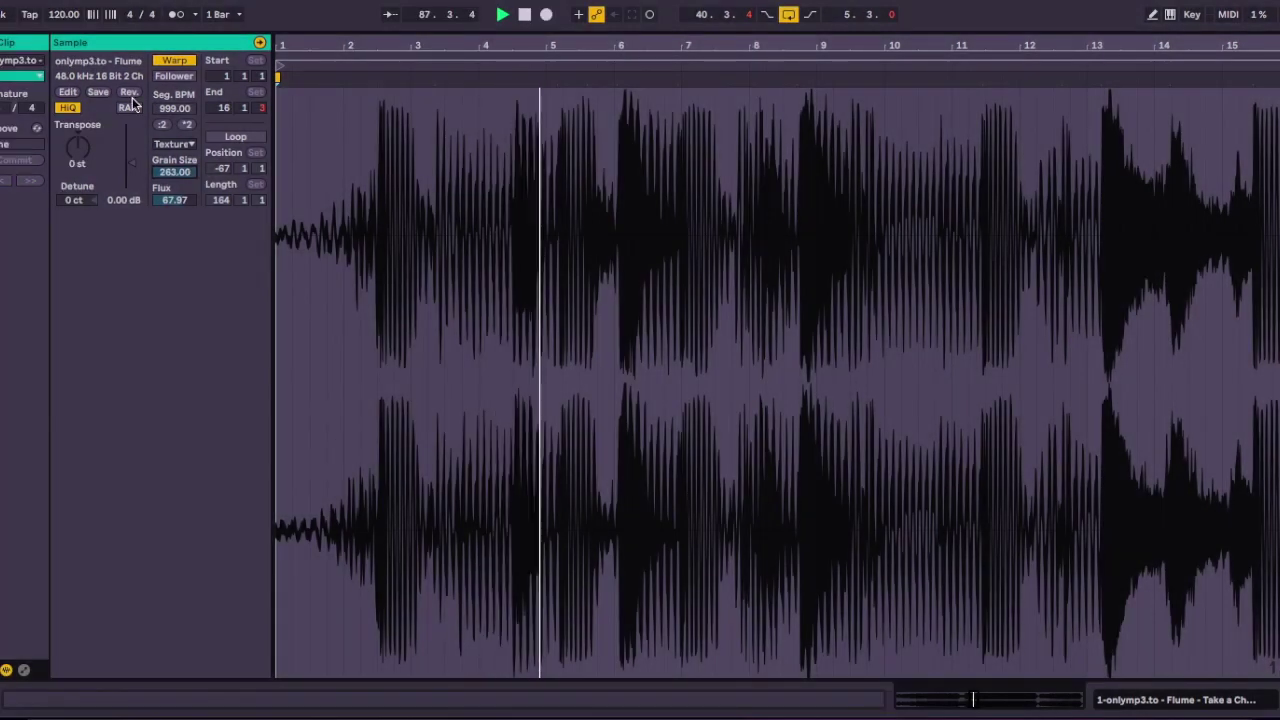
{"action": "left_click_drag", "start_coordinate": [77, 145], "coordinate": [77, 125]}
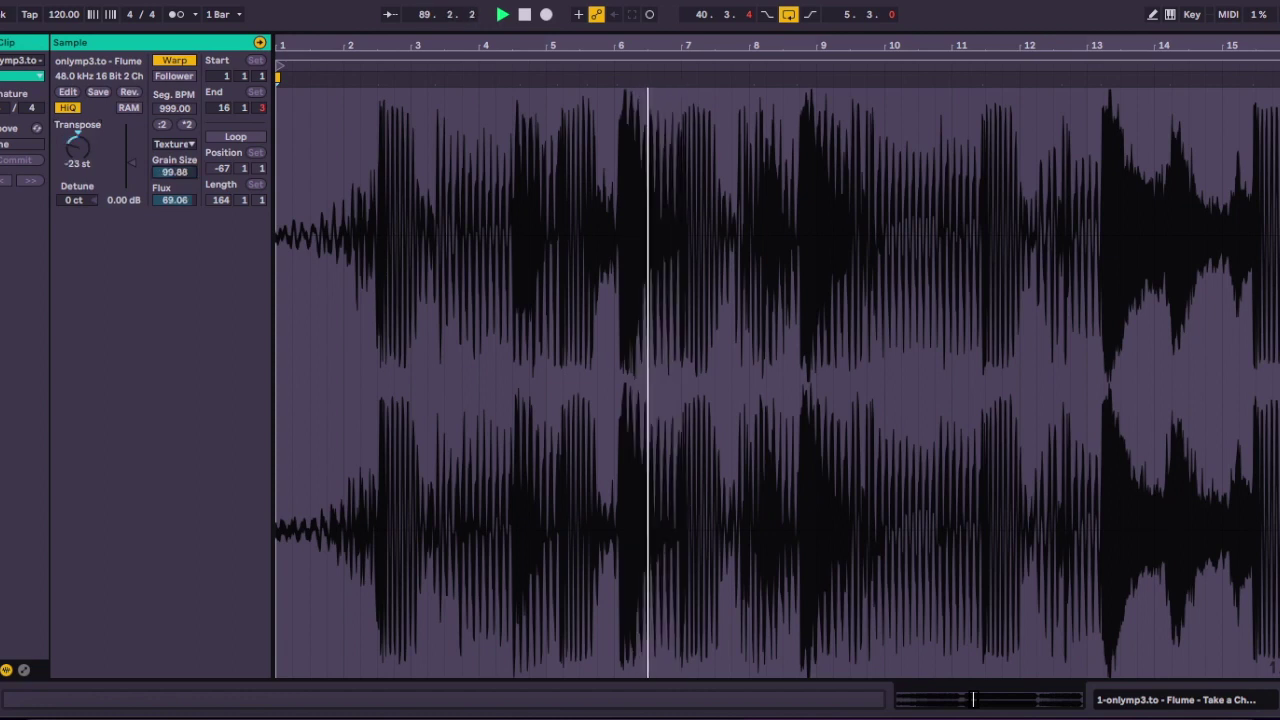
{"action": "left_click_drag", "start_coordinate": [175, 172], "coordinate": [174, 163]}
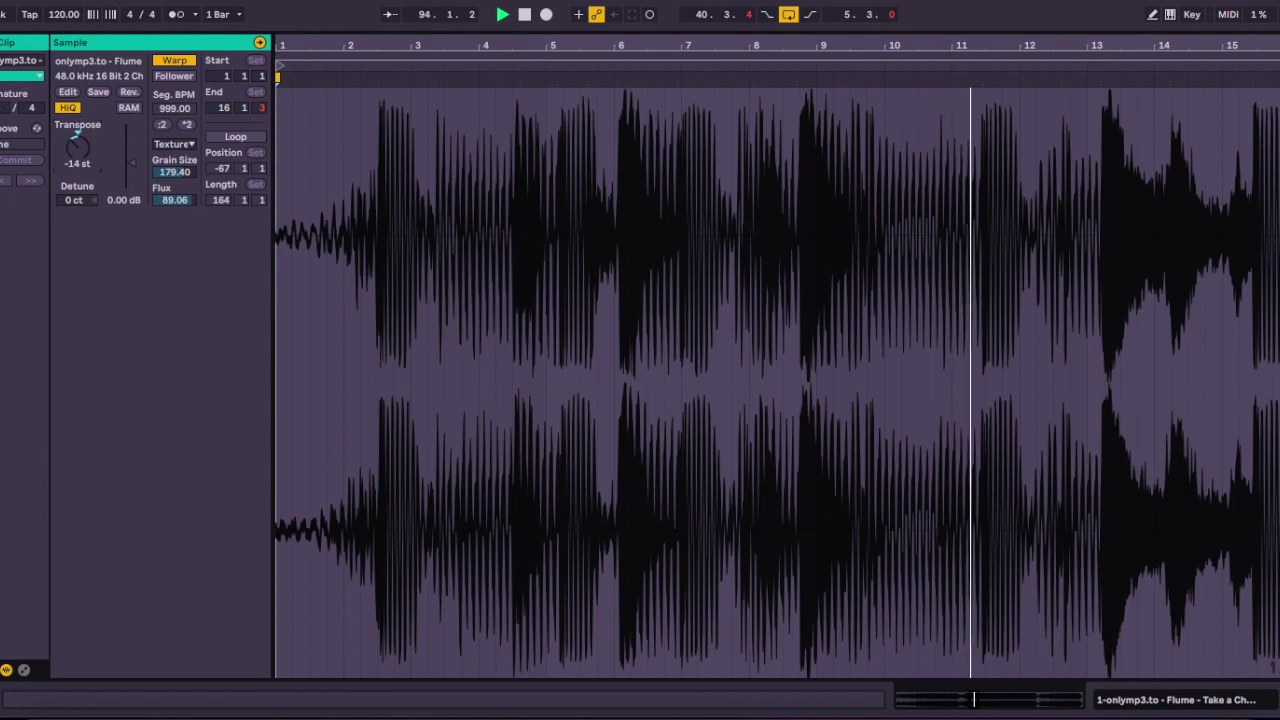
{"action": "left_click_drag", "start_coordinate": [160, 176], "coordinate": [160, 166]}
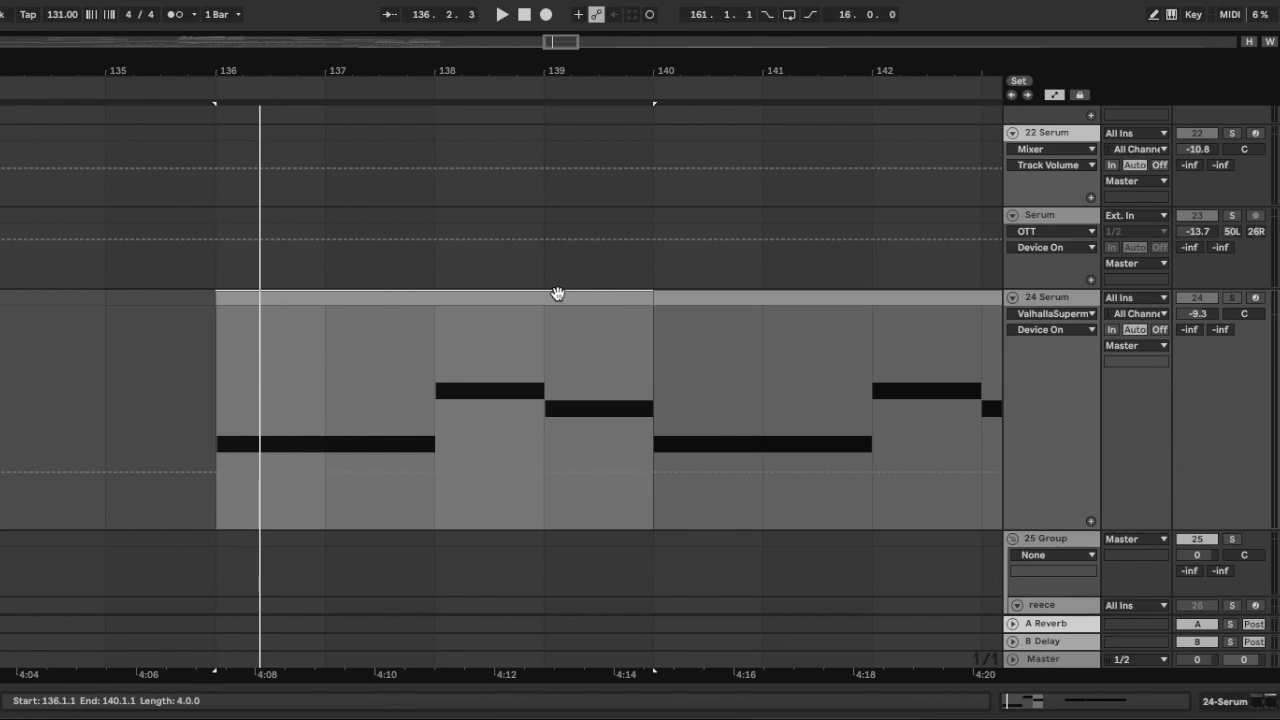
Play the MIDI clip on the 24 Serum track and open the track's Serum instrument window.
{"action": "key", "text": "space"}
{"action": "scroll", "coordinate": [509, 381], "scroll_direction": "down", "scroll_amount": 1}
{"action": "double_click", "coordinate": [1070, 278]}
{"action": "scroll", "coordinate": [471, 332], "scroll_direction": "down", "scroll_amount": 1}
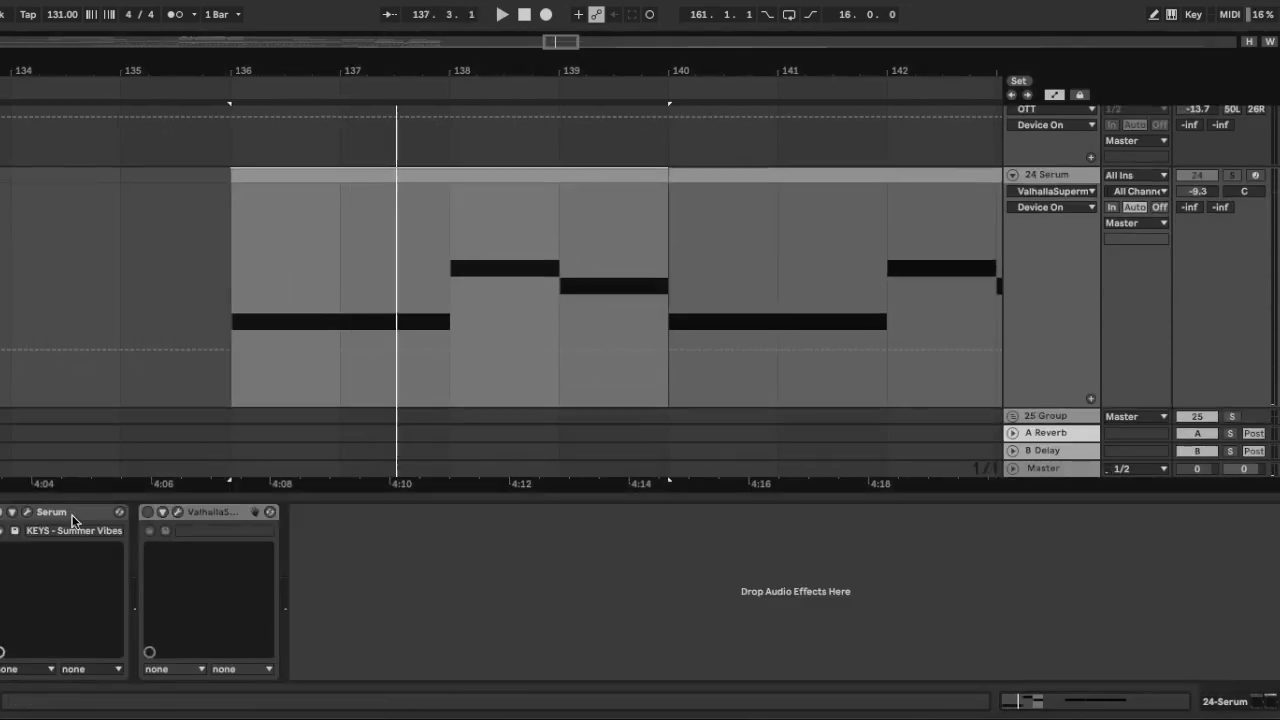
{"action": "left_click", "coordinate": [29, 513]}
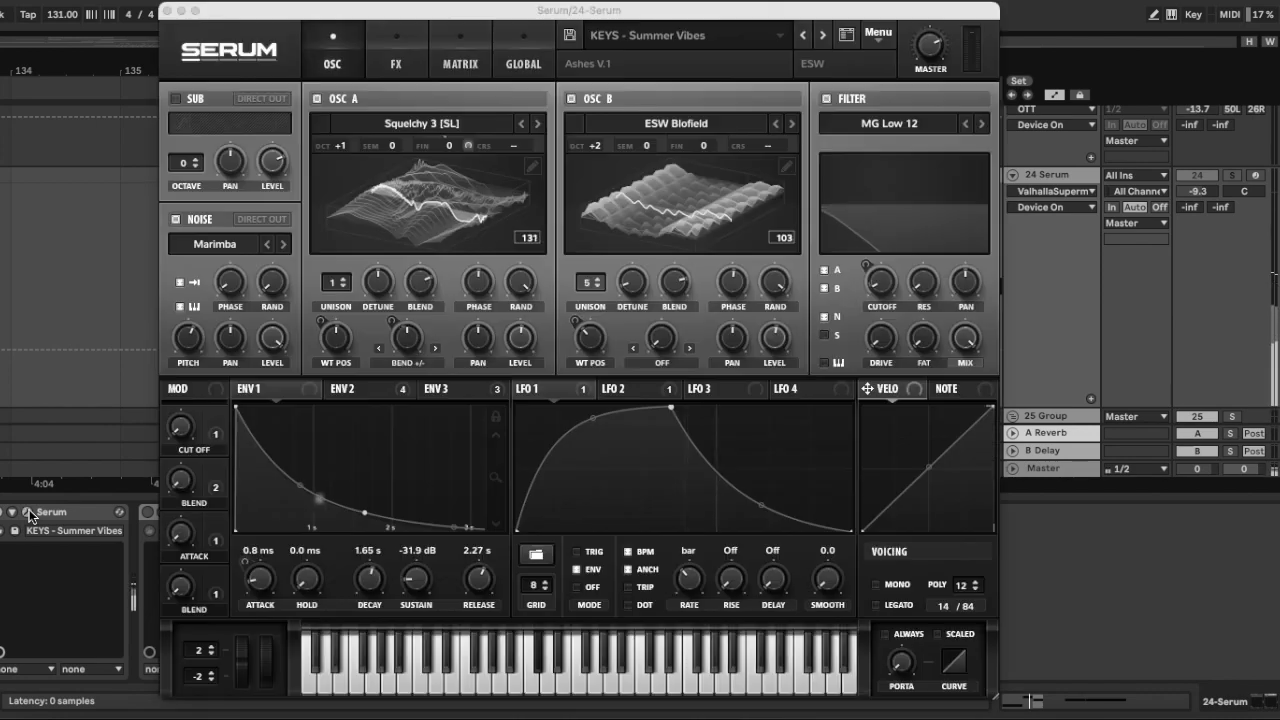
Review the effects and oscillators of the KEYS - Summer Vibes patch, close Serum and view the whole MIDI clip.
{"action": "left_click", "coordinate": [397, 64]}
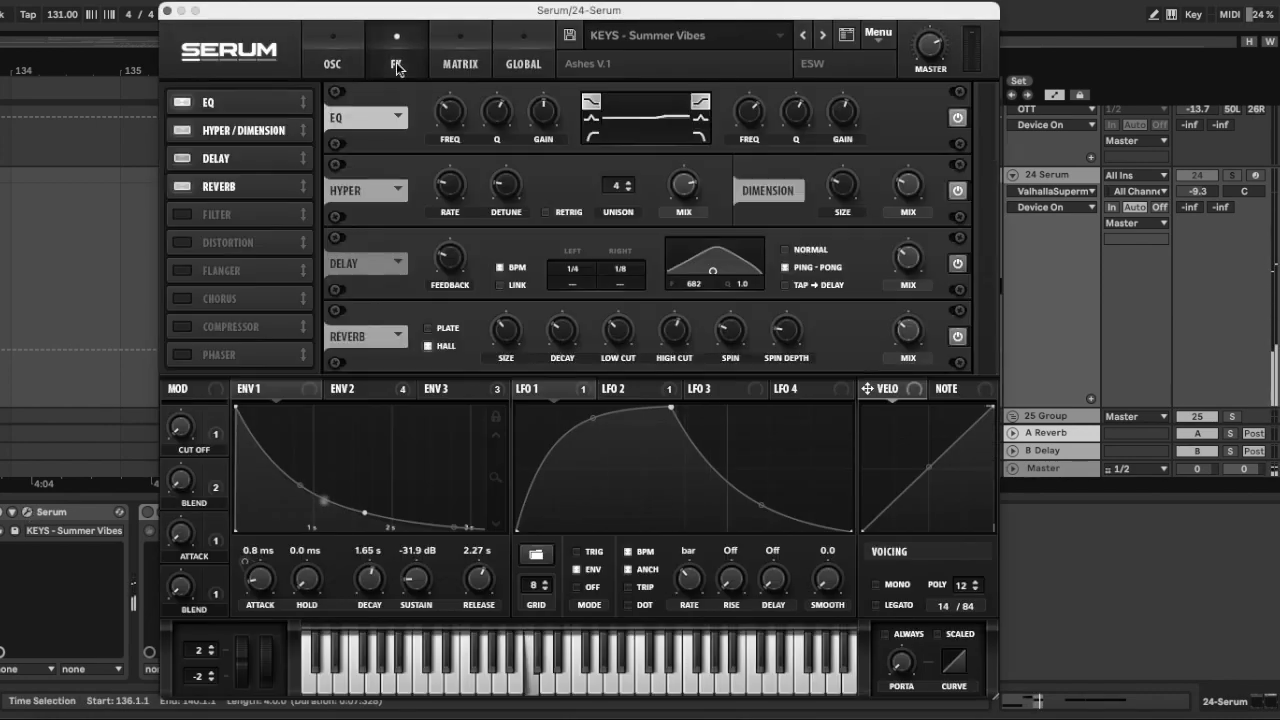
{"action": "left_click", "coordinate": [333, 64]}
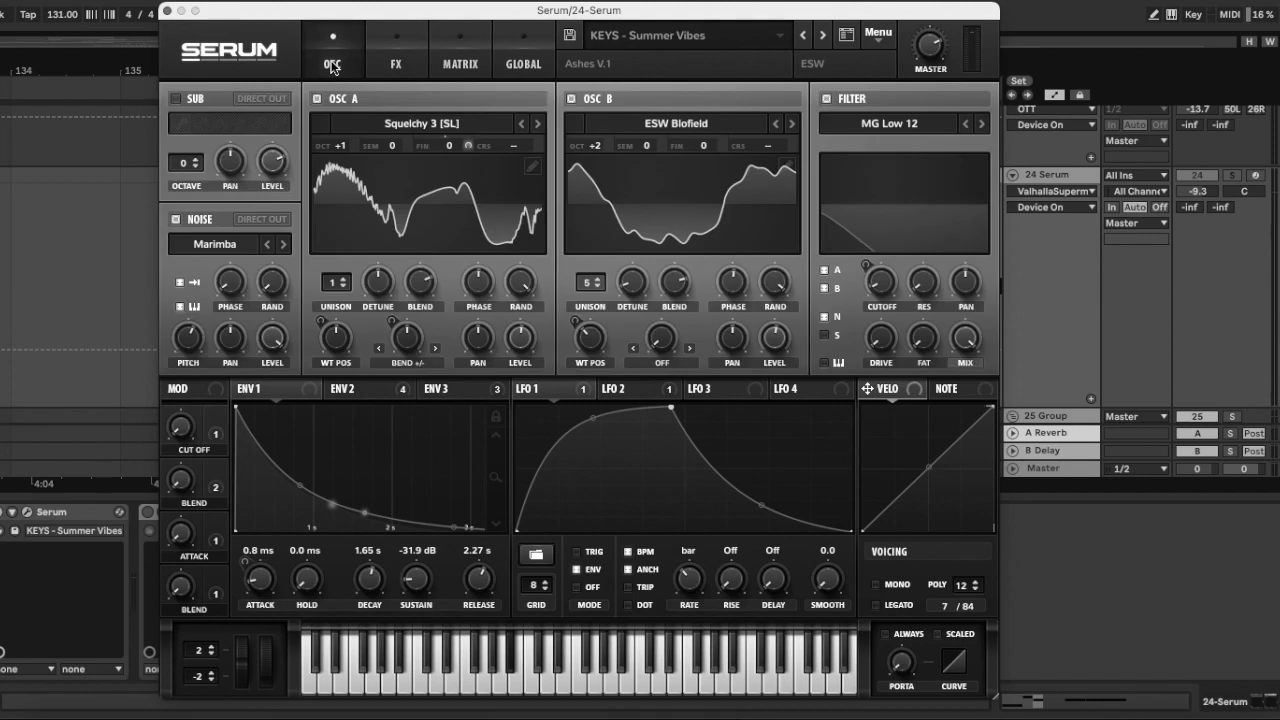
{"action": "left_click", "coordinate": [167, 10]}
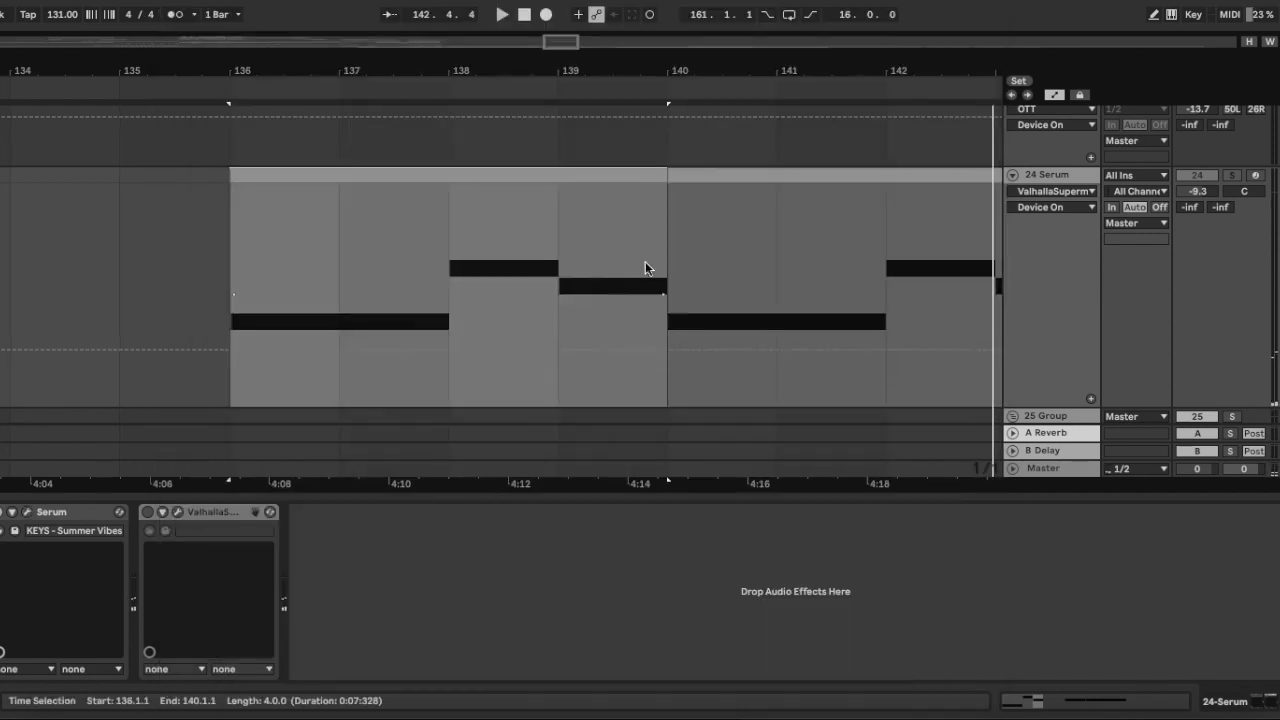
{"action": "scroll", "coordinate": [645, 262], "scroll_direction": "right", "scroll_amount": 3}
{"action": "scroll", "coordinate": [645, 262], "scroll_direction": "down", "scroll_amount": 3}
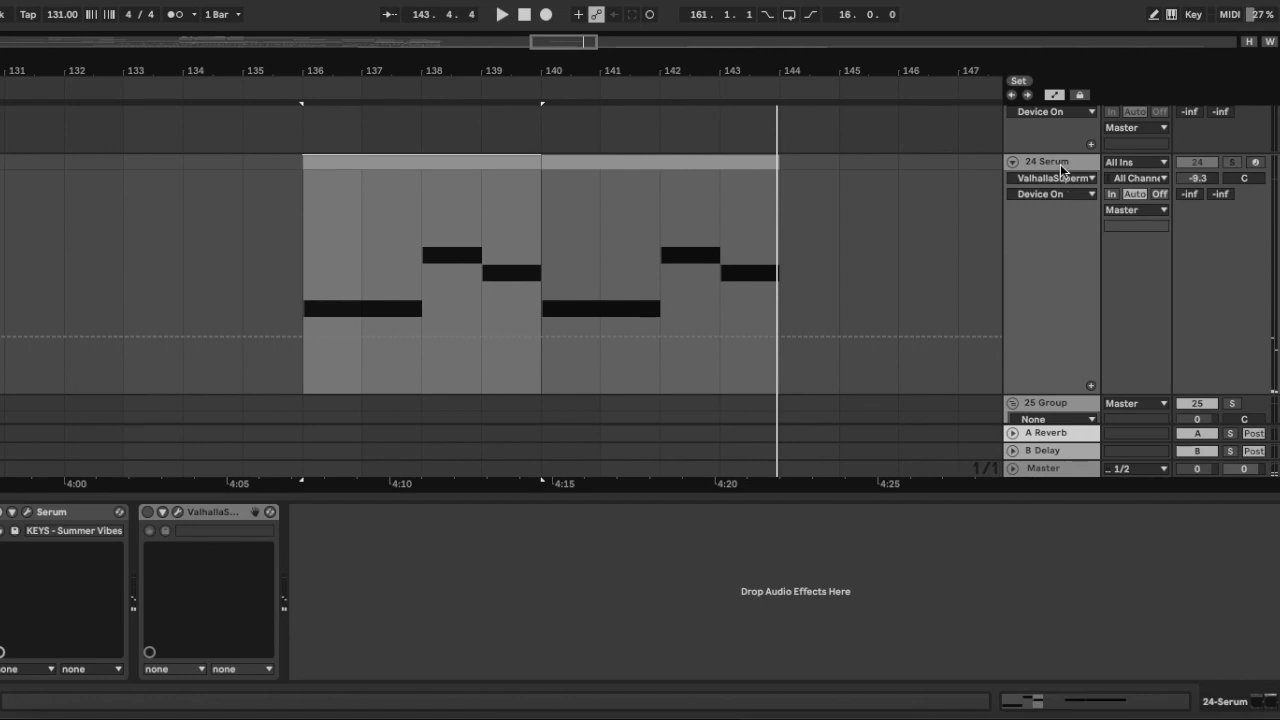
{"action": "scroll", "coordinate": [577, 287], "scroll_direction": "up", "scroll_amount": 2}
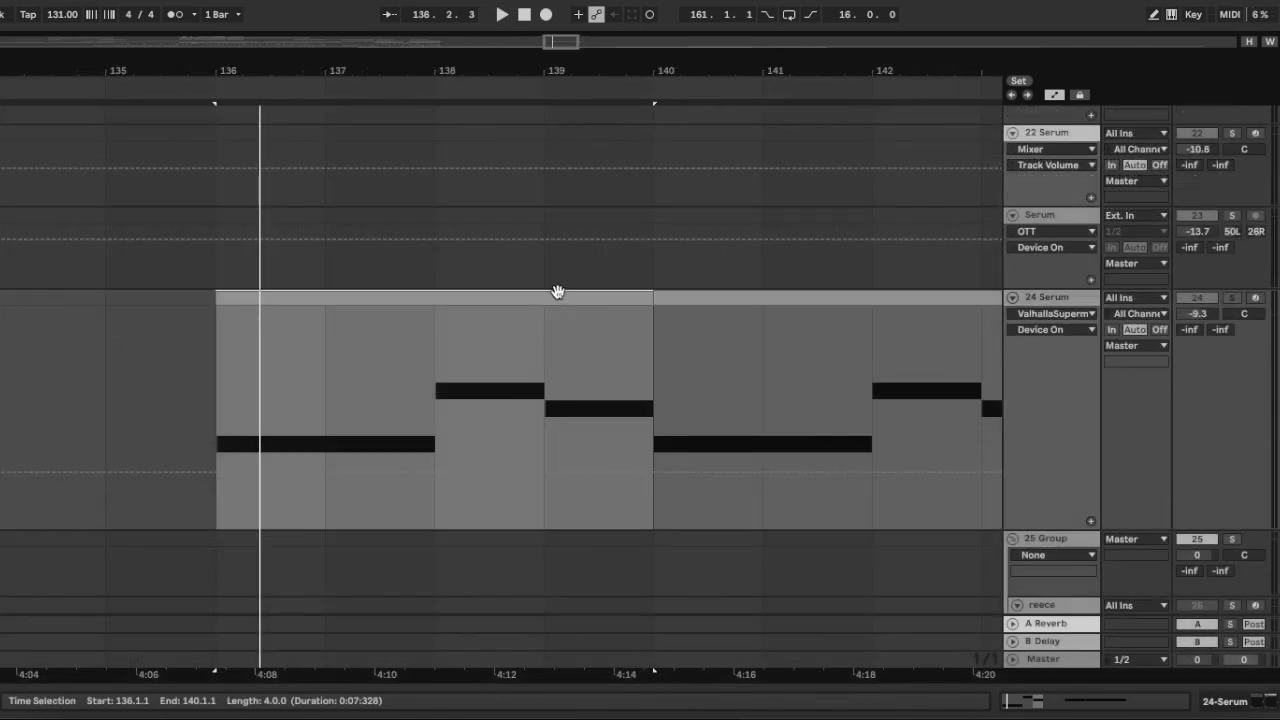
Replay the 24 Serum clip from bar 136, reopen Serum and display the patch's effects.
{"action": "key", "text": "space"}
{"action": "scroll", "coordinate": [511, 386], "scroll_direction": "down", "scroll_amount": 1}
{"action": "double_click", "coordinate": [1070, 278]}
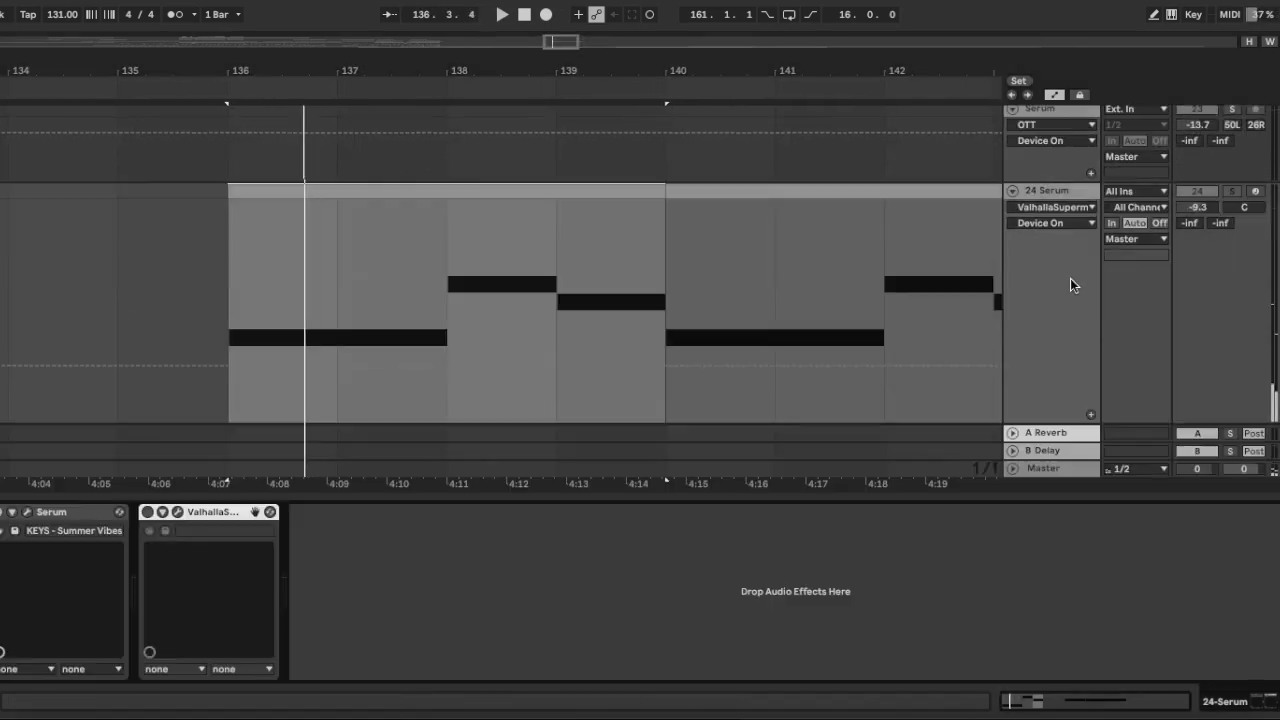
{"action": "scroll", "coordinate": [471, 328], "scroll_direction": "down", "scroll_amount": 1}
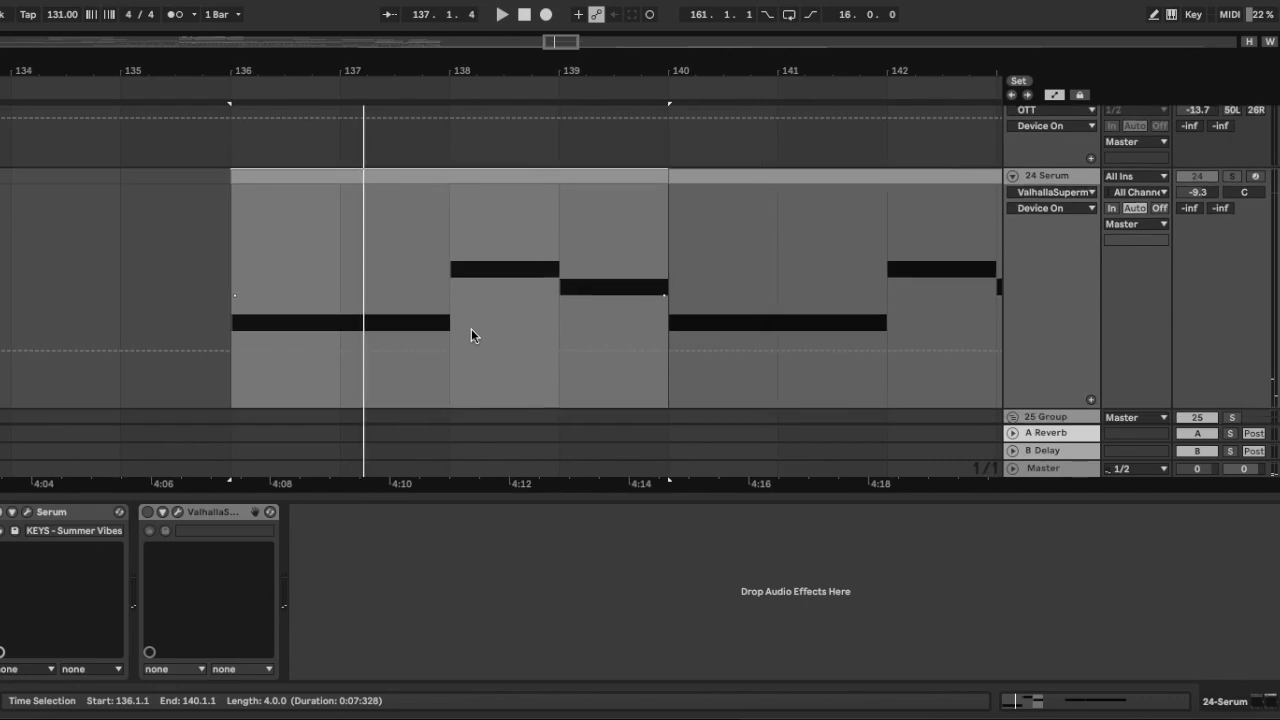
{"action": "left_click", "coordinate": [28, 513]}
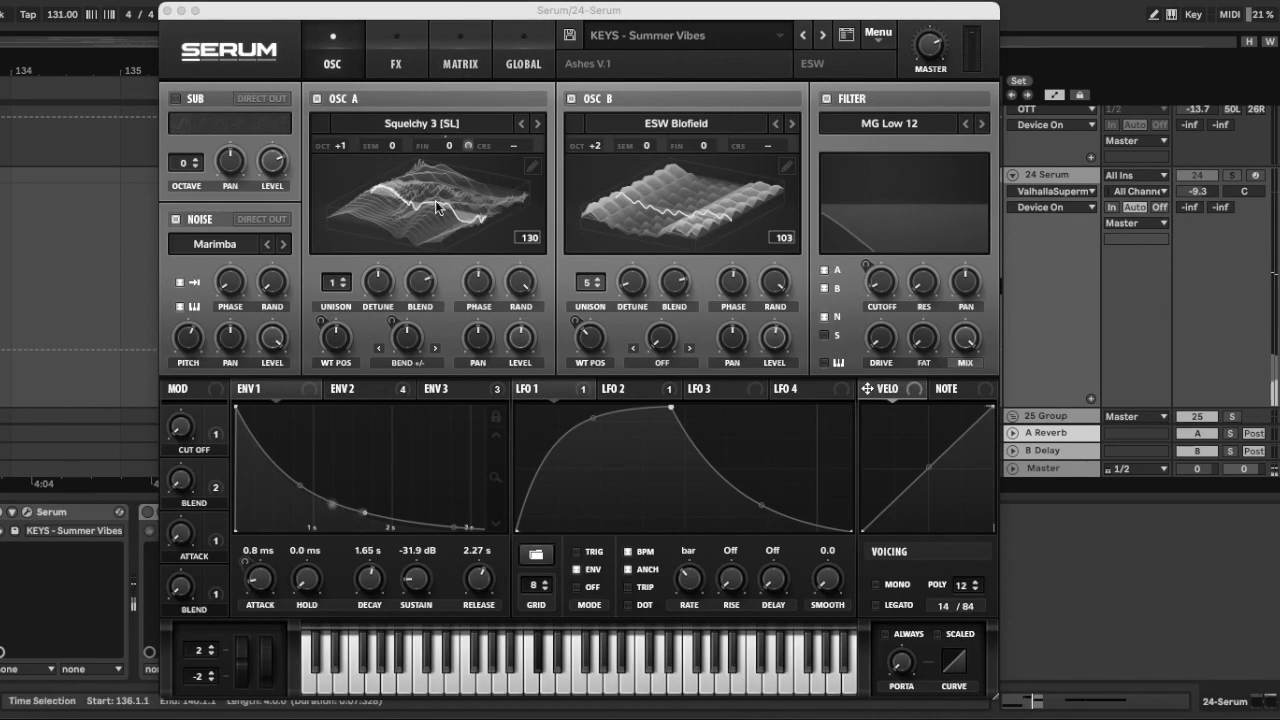
{"action": "left_click", "coordinate": [397, 64]}
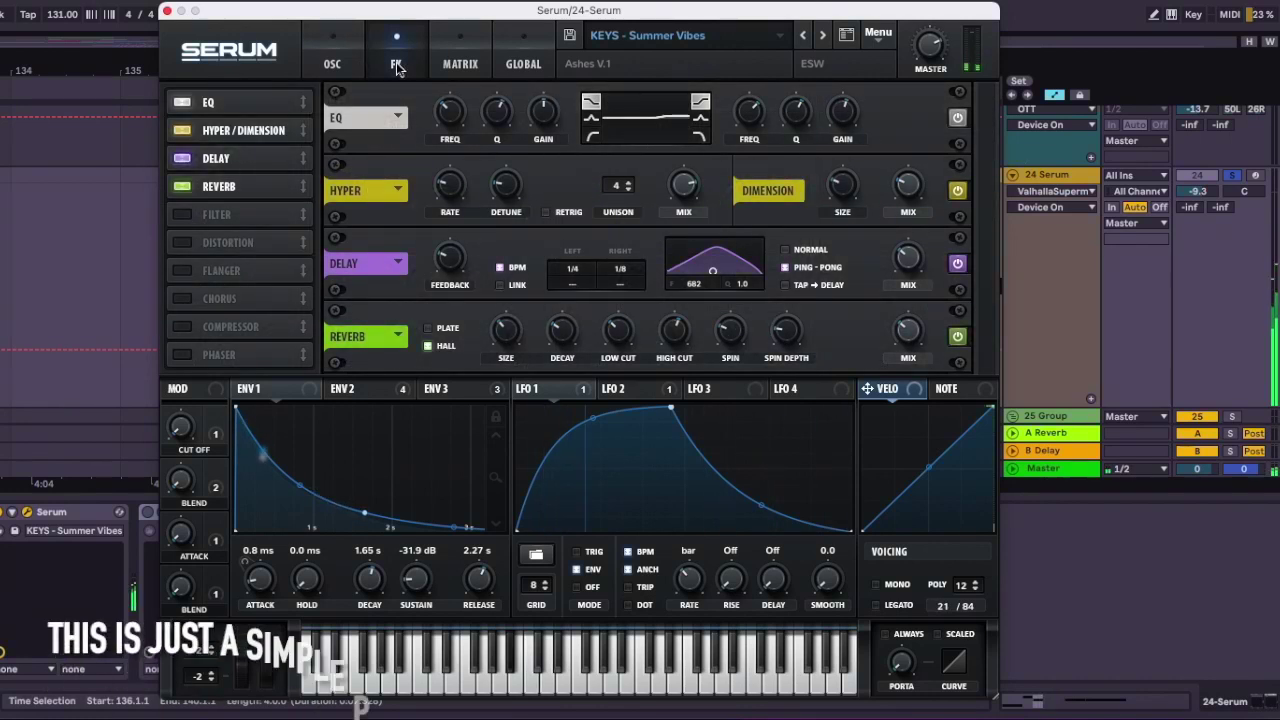
Show the Serum oscillators, set the ValhallaSupermassive mix on the 24 Serum track to 100% and close its window.
{"action": "left_click", "coordinate": [333, 64]}
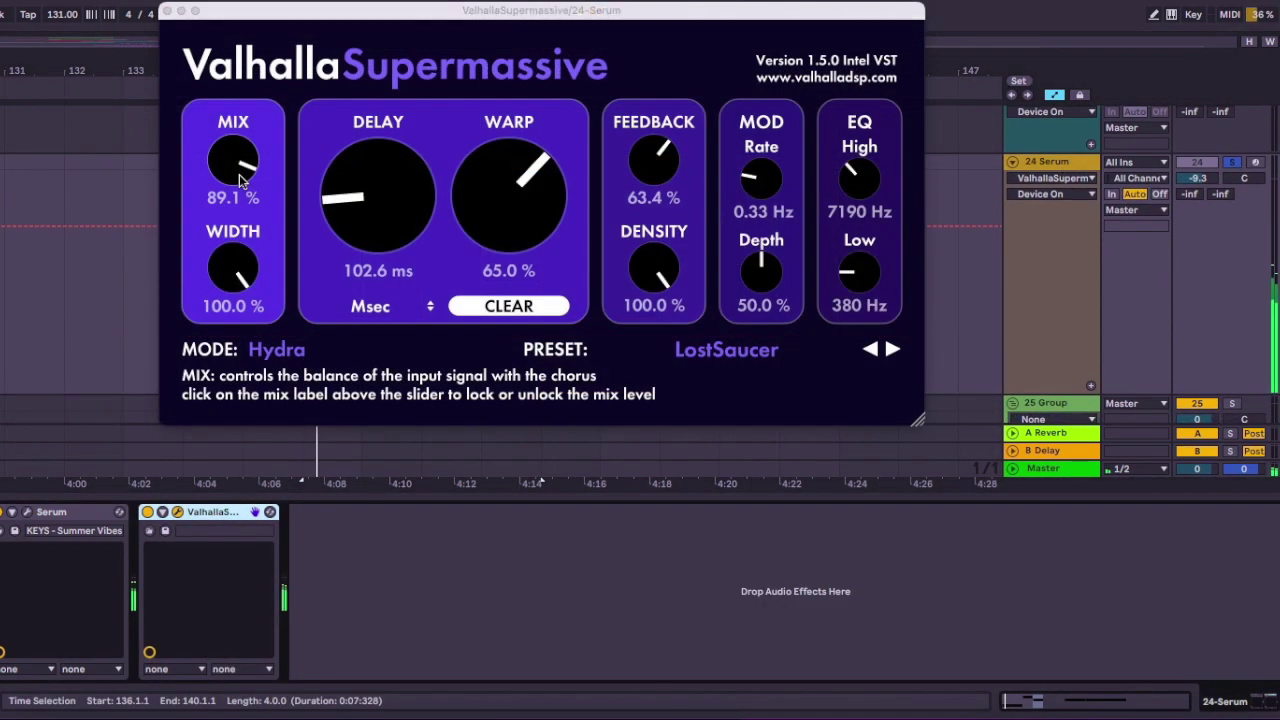
{"action": "left_click", "coordinate": [240, 178]}
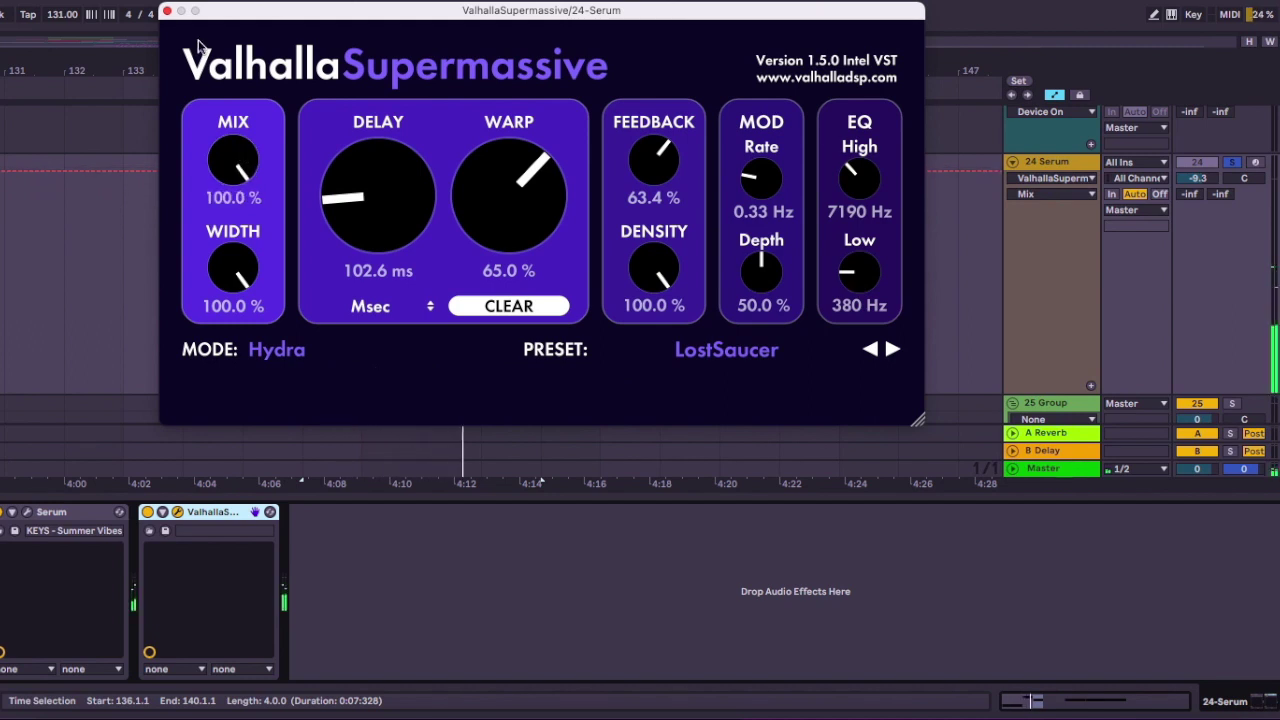
{"action": "left_click", "coordinate": [167, 11]}
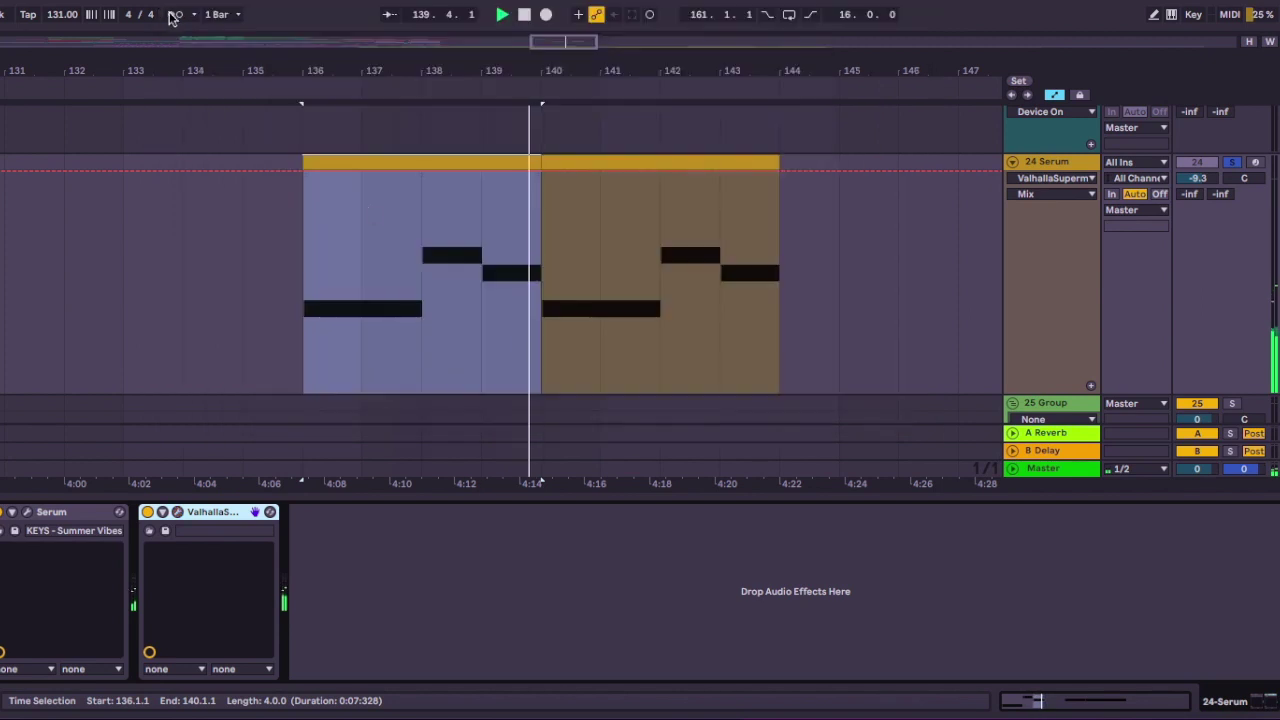
{"action": "left_click", "coordinate": [426, 270]}
{"action": "key", "text": "plus"}
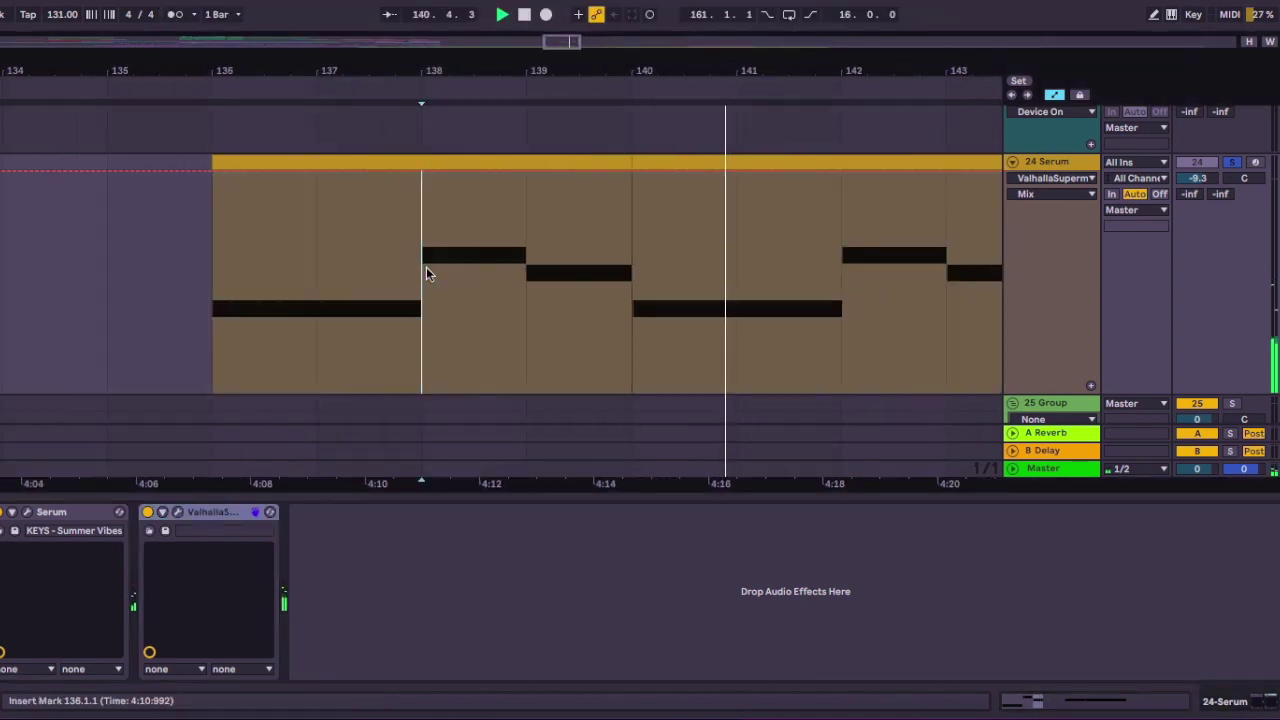
{"action": "scroll", "coordinate": [426, 270], "scroll_direction": "down", "scroll_amount": 3}
{"action": "scroll", "coordinate": [426, 270], "scroll_direction": "down", "scroll_amount": 1}
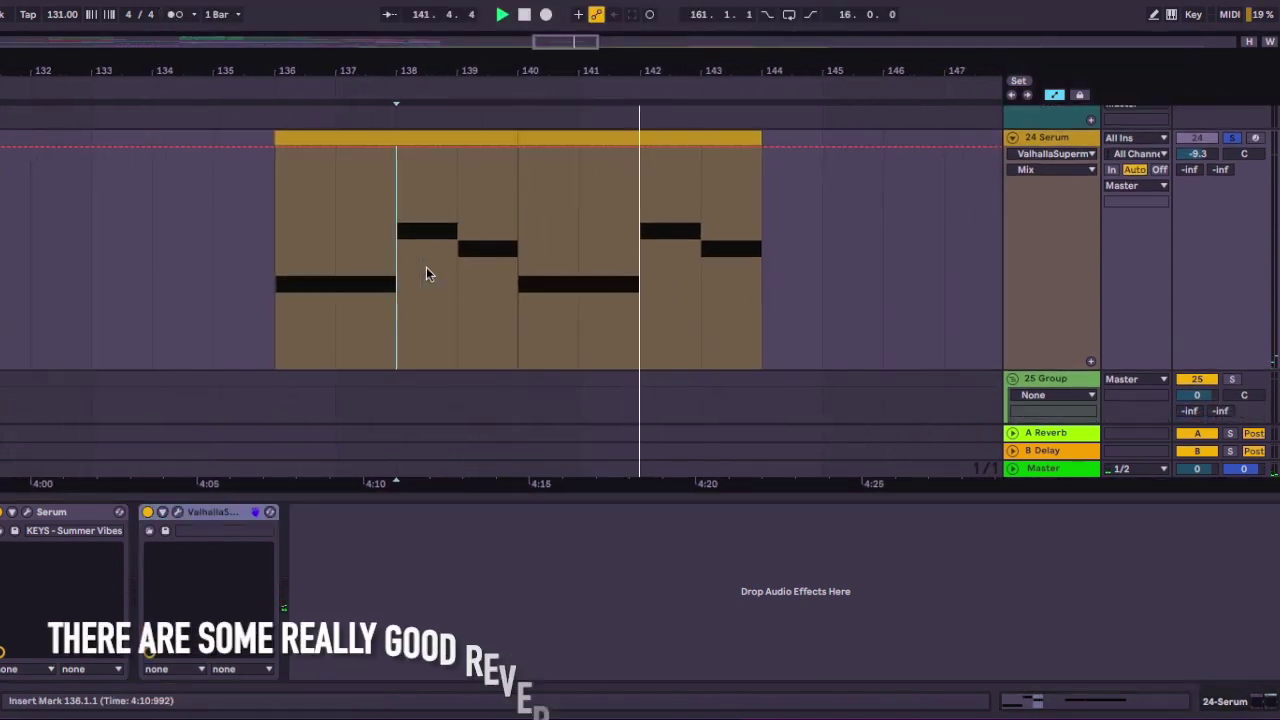
{"action": "scroll", "coordinate": [614, 263], "scroll_direction": "left", "scroll_amount": 1}
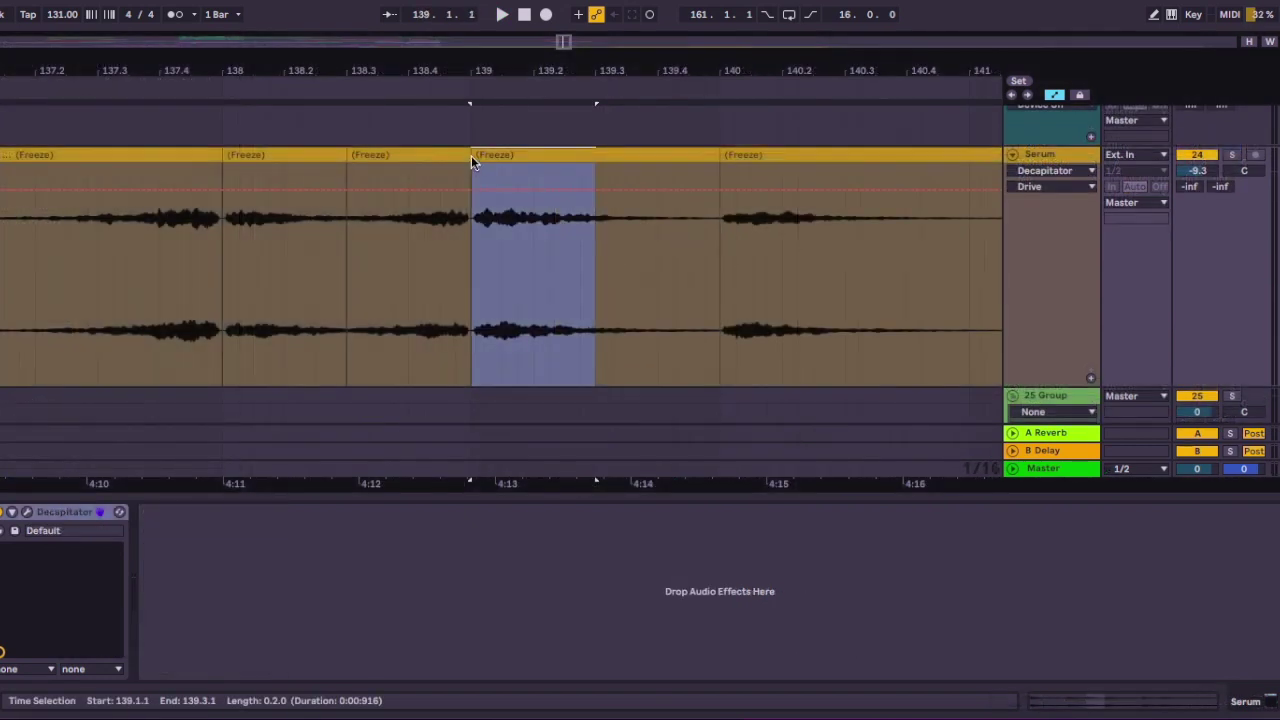
Duplicate the half-bar of frozen Serum audio from 139.1.1 to 139.3.1 and reverse the copy at 139.3.1.
{"action": "key", "text": "ctrl+e"}
{"action": "left_click", "coordinate": [645, 150]}
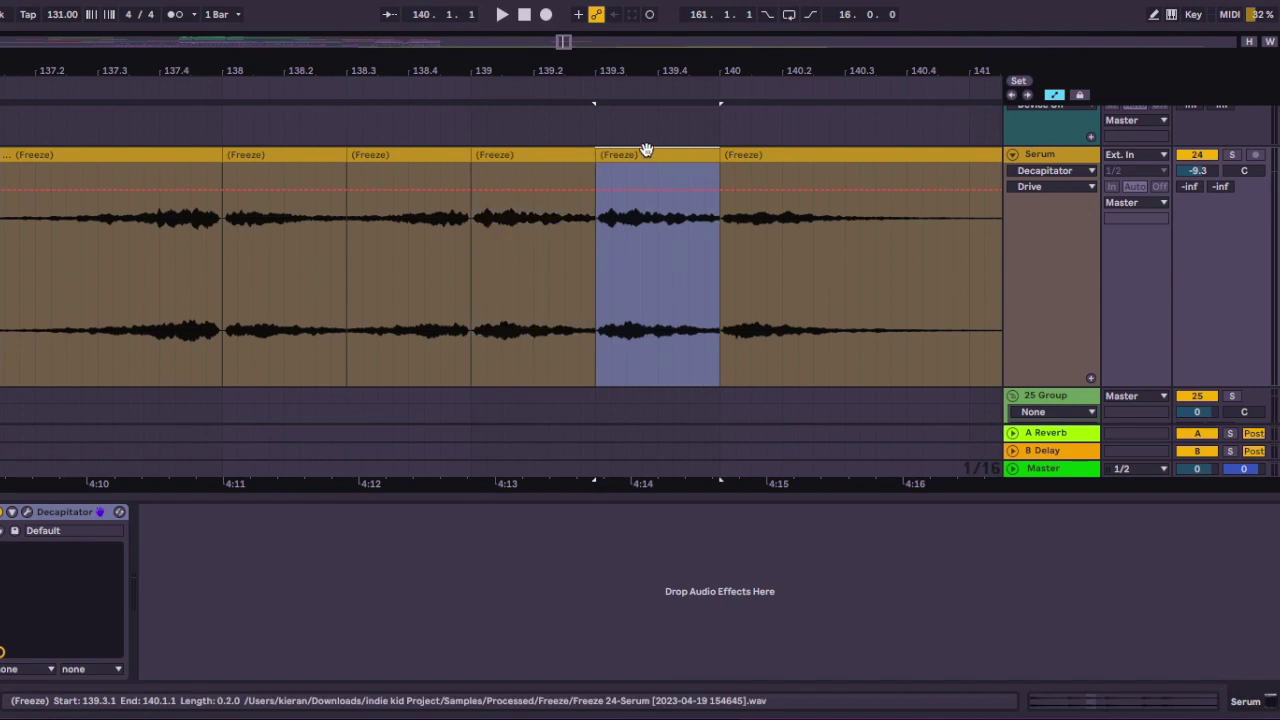
{"action": "key", "text": "minus"}
Play the frozen Serum clips from bar 136 and adjust the Drive of the track's Decapitator.
{"action": "left_click", "coordinate": [309, 152]}
{"action": "key", "text": "space"}
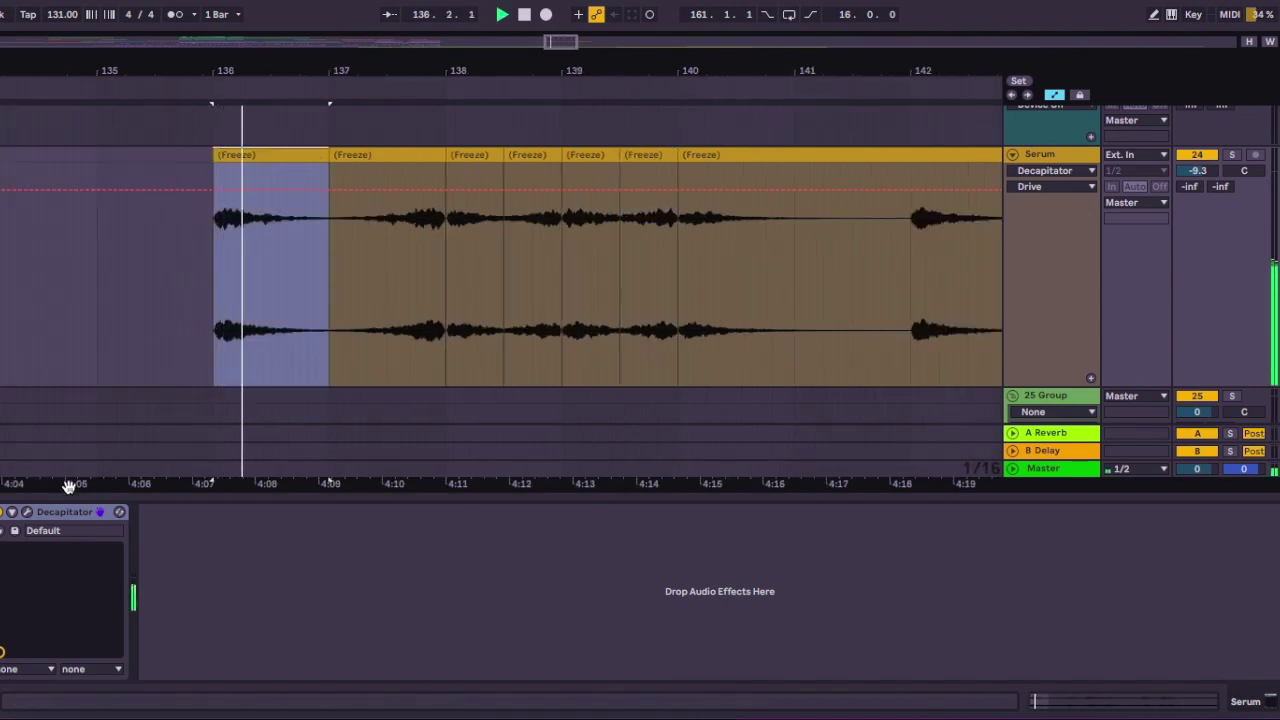
{"action": "left_click", "coordinate": [27, 512]}
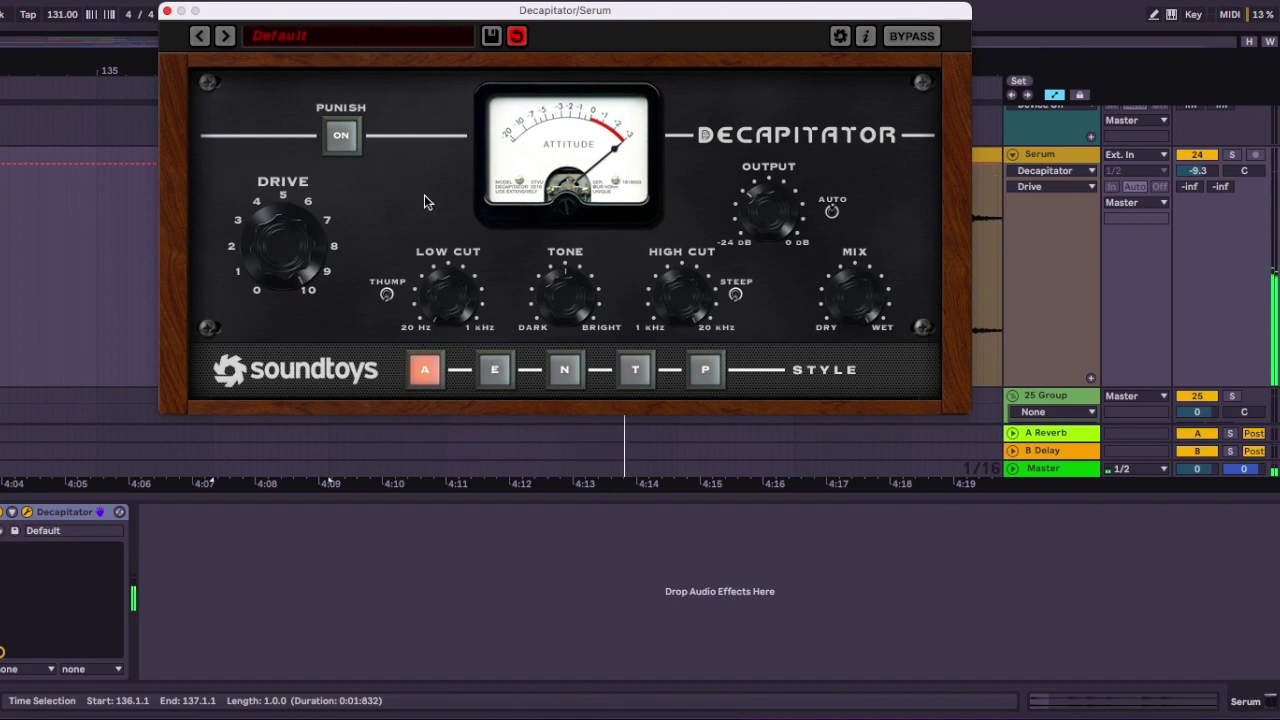
{"action": "left_click_drag", "start_coordinate": [285, 238], "coordinate": [271, 275]}
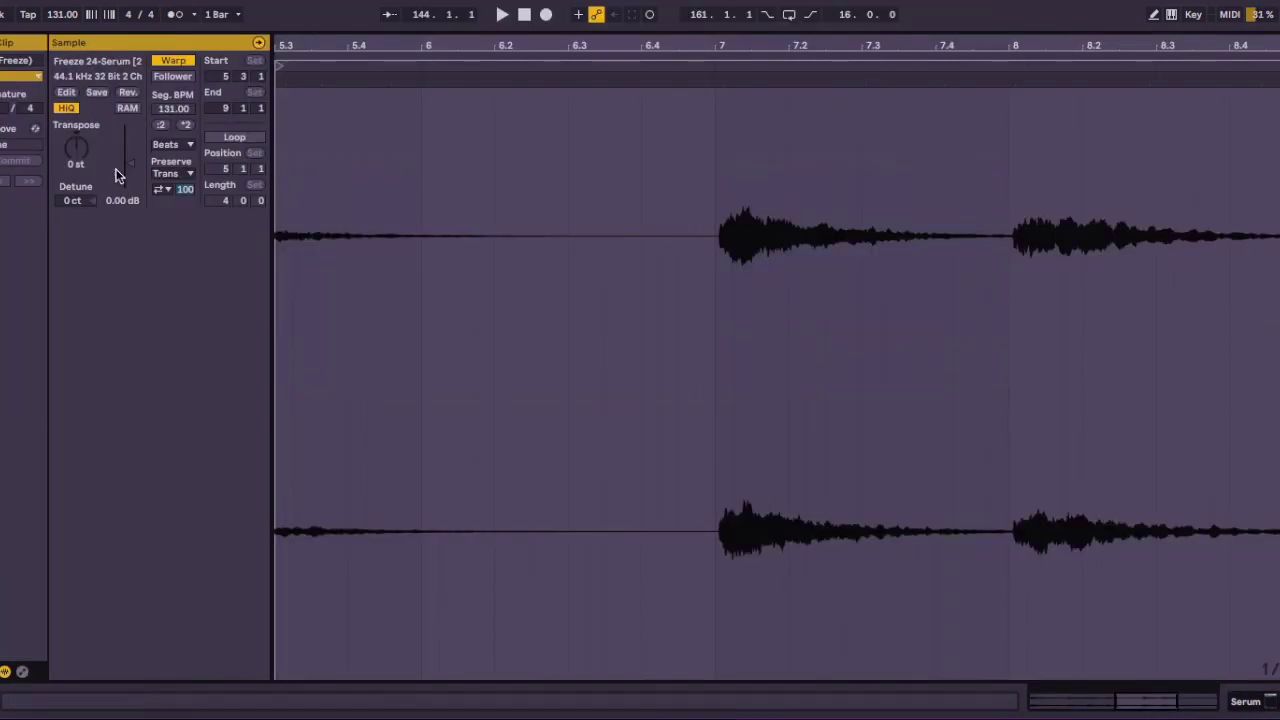
Raise the gain of the Freeze 24-Serum clip starting at 140.3.1 to 17.6 dB, audition it and return to the arrangement.
{"action": "left_click_drag", "start_coordinate": [116, 175], "coordinate": [116, 140]}
{"action": "key", "text": "space"}
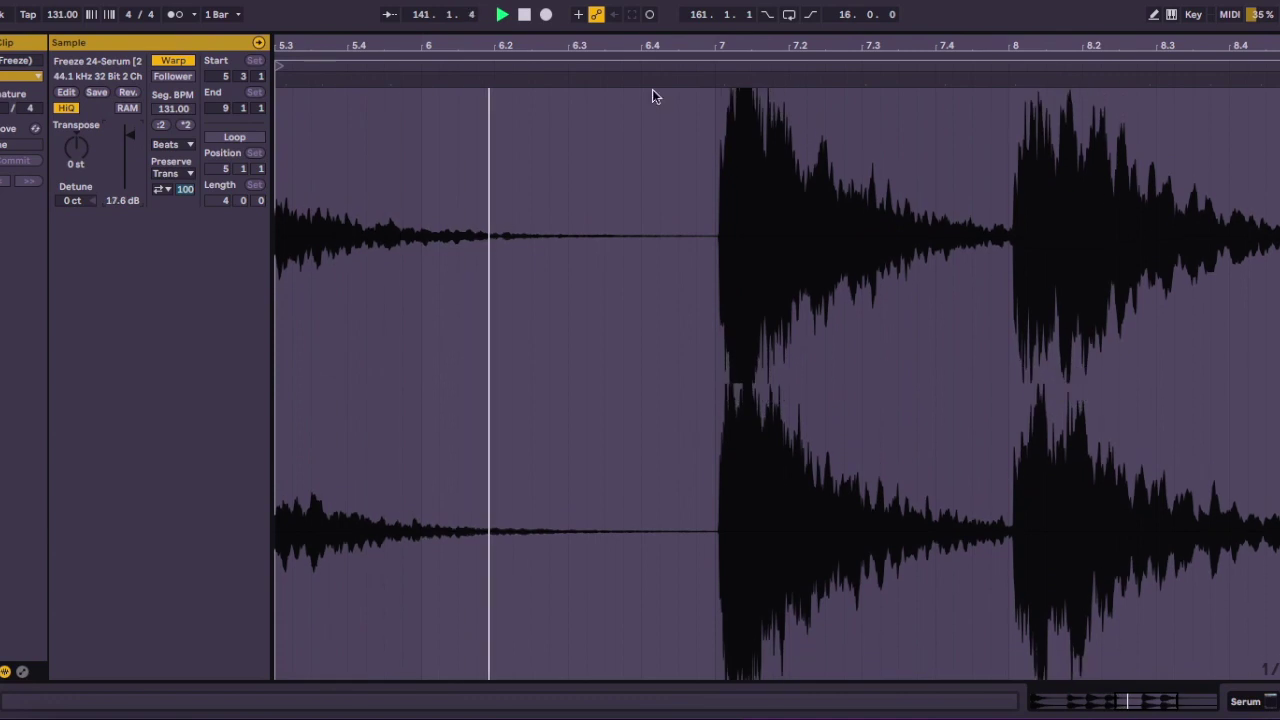
{"action": "key", "text": "space"}
{"action": "double_click", "coordinate": [936, 30]}
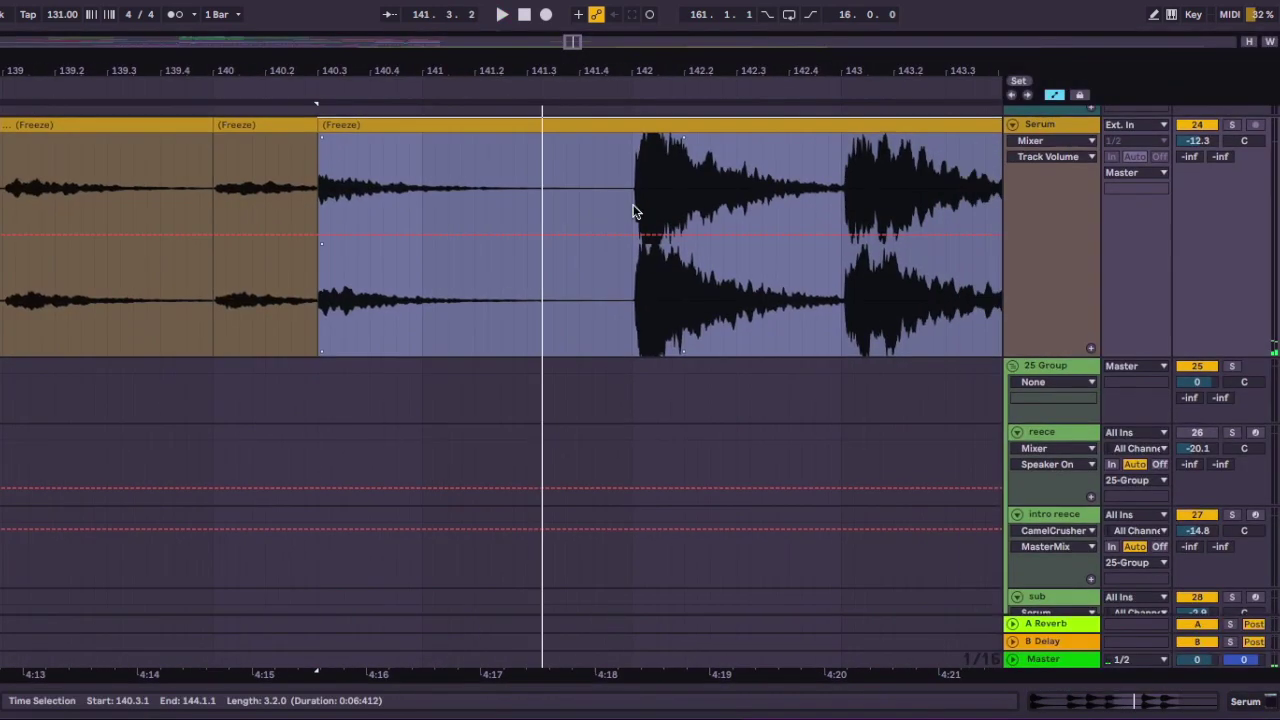
Split the boosted clip at 142.1.1, delete its part from 142.1.1 to 144.1.1 and play the remaining audio.
{"action": "left_click", "coordinate": [634, 205]}
{"action": "left_click", "coordinate": [694, 122]}
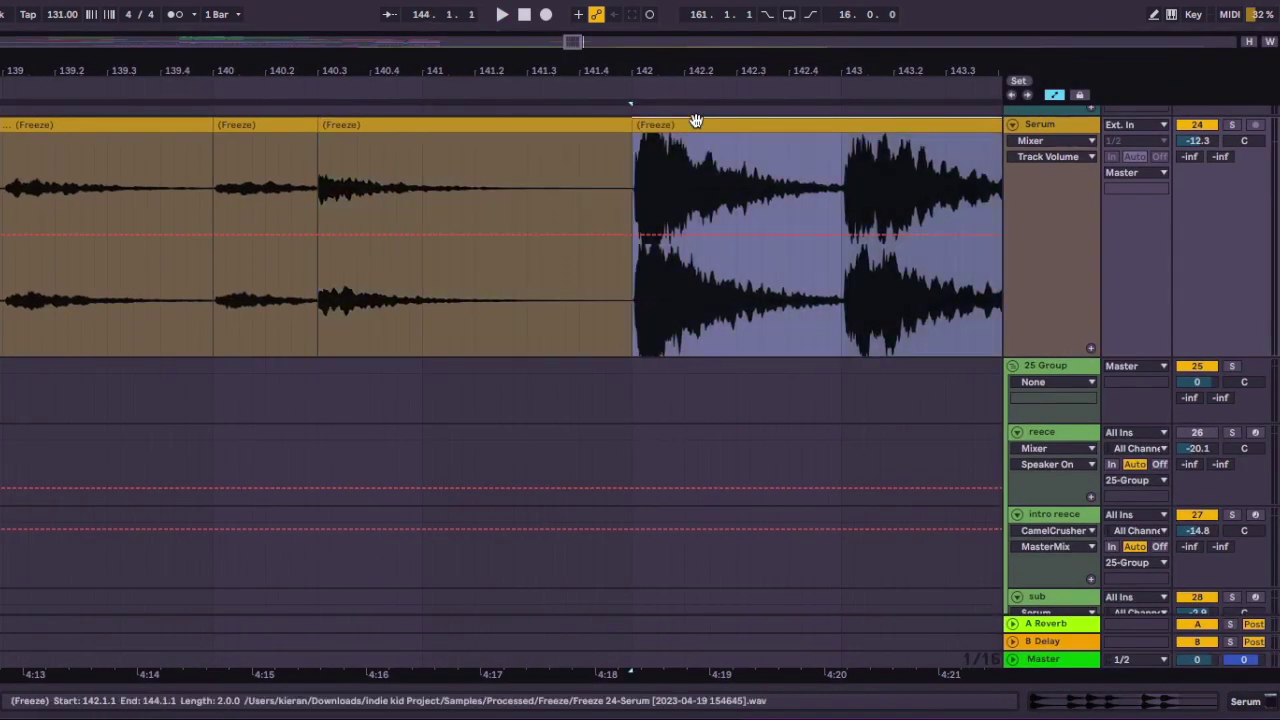
{"action": "key", "text": "Delete"}
{"action": "left_click", "coordinate": [422, 187]}
{"action": "key", "text": "space"}
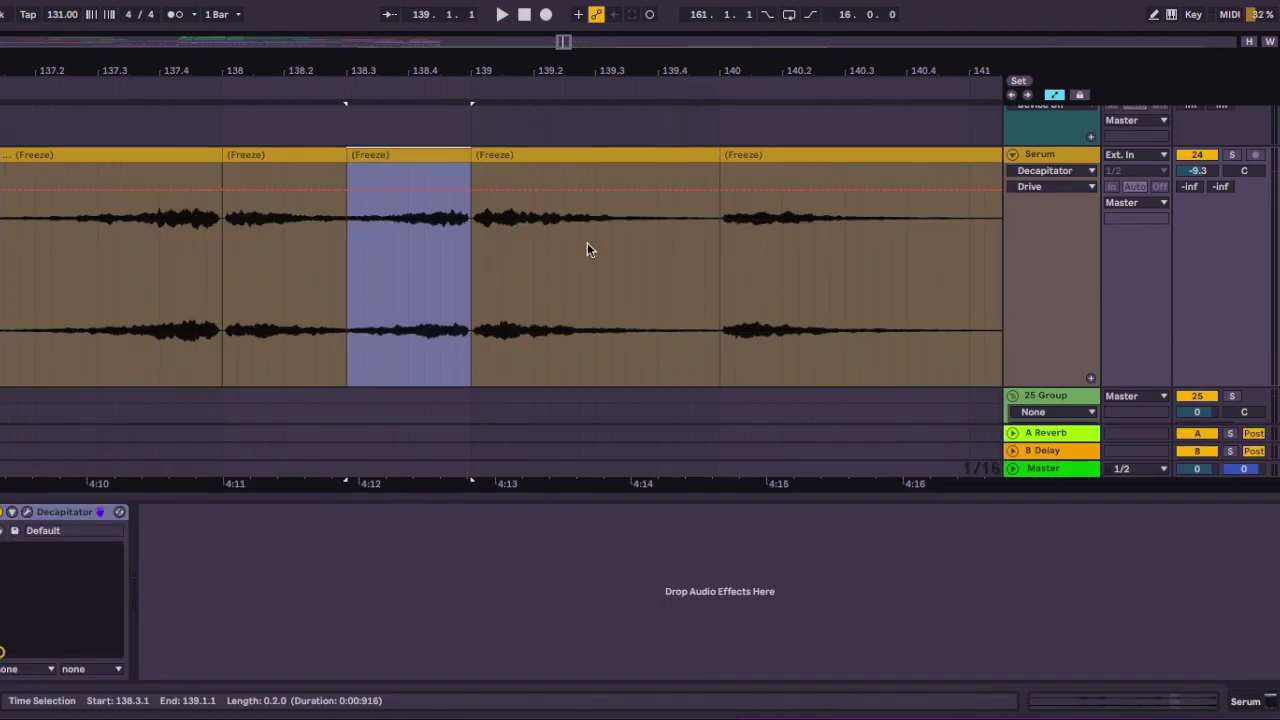
Copy the frozen half-bar starting at 139.1.1 into the following half-bar and reverse that copy.
{"action": "left_click_drag", "start_coordinate": [595, 240], "coordinate": [472, 168]}
{"action": "key", "text": "super+d"}
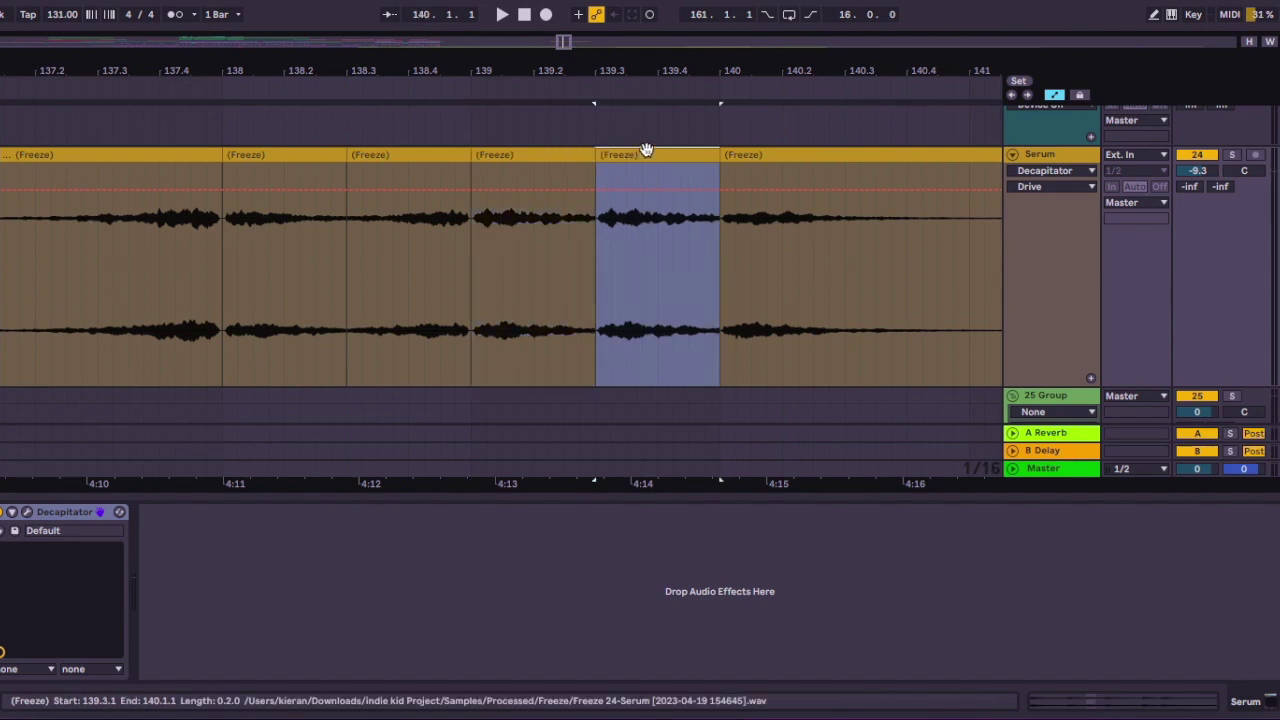
{"action": "key", "text": "r"}
{"action": "scroll", "coordinate": [646, 147], "scroll_direction": "down", "scroll_amount": 4}
Play the rearranged Serum clips from 136.1.1 and open the track's Decapitator window.
{"action": "left_click", "coordinate": [306, 155]}
{"action": "key", "text": "space"}
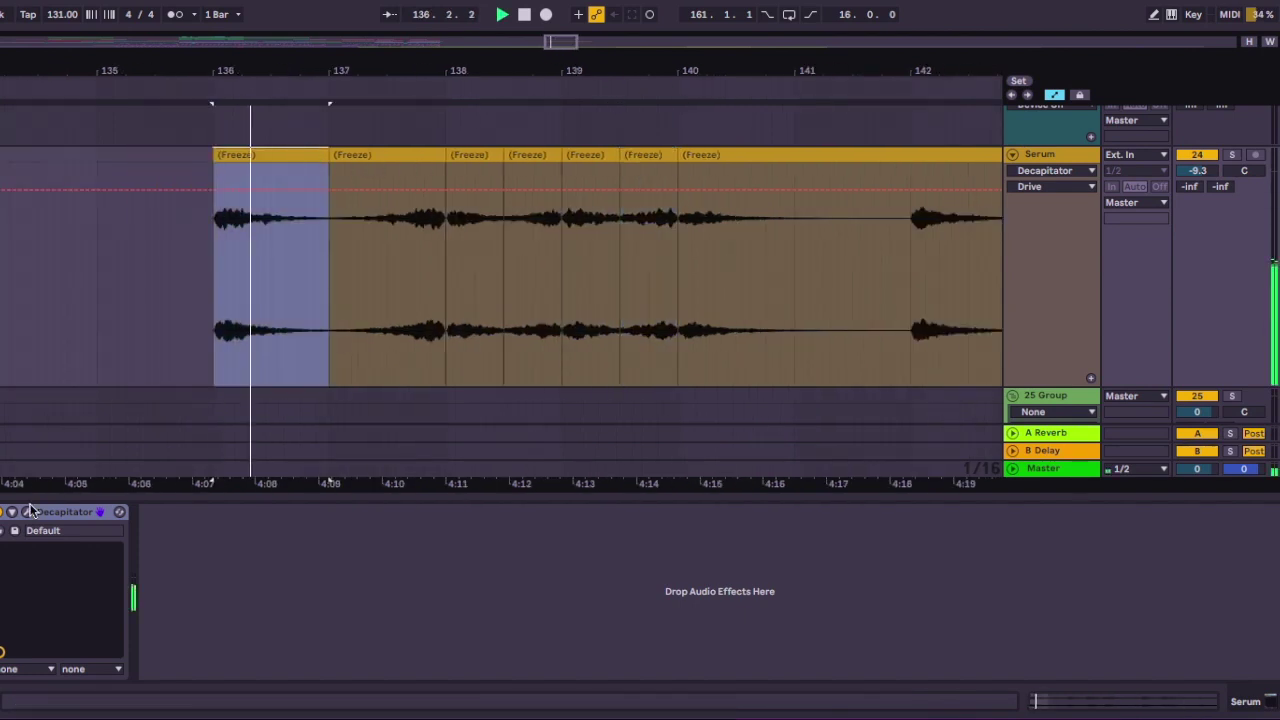
{"action": "left_click", "coordinate": [27, 513]}
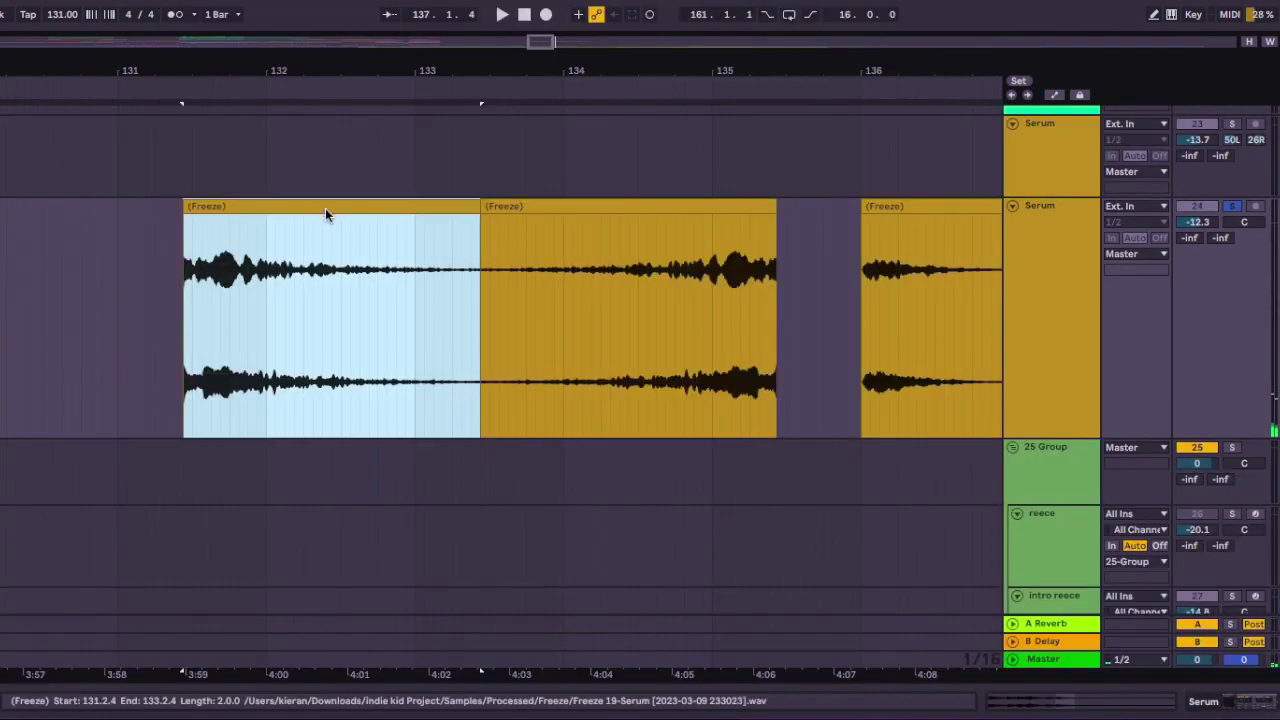
Play the Freeze 19-Serum clip from 131.2.4 and extend the end of the reversed clip beside it past bar 137.
{"action": "key", "text": "space"}
{"action": "scroll", "coordinate": [435, 314], "scroll_direction": "up", "scroll_amount": 2}
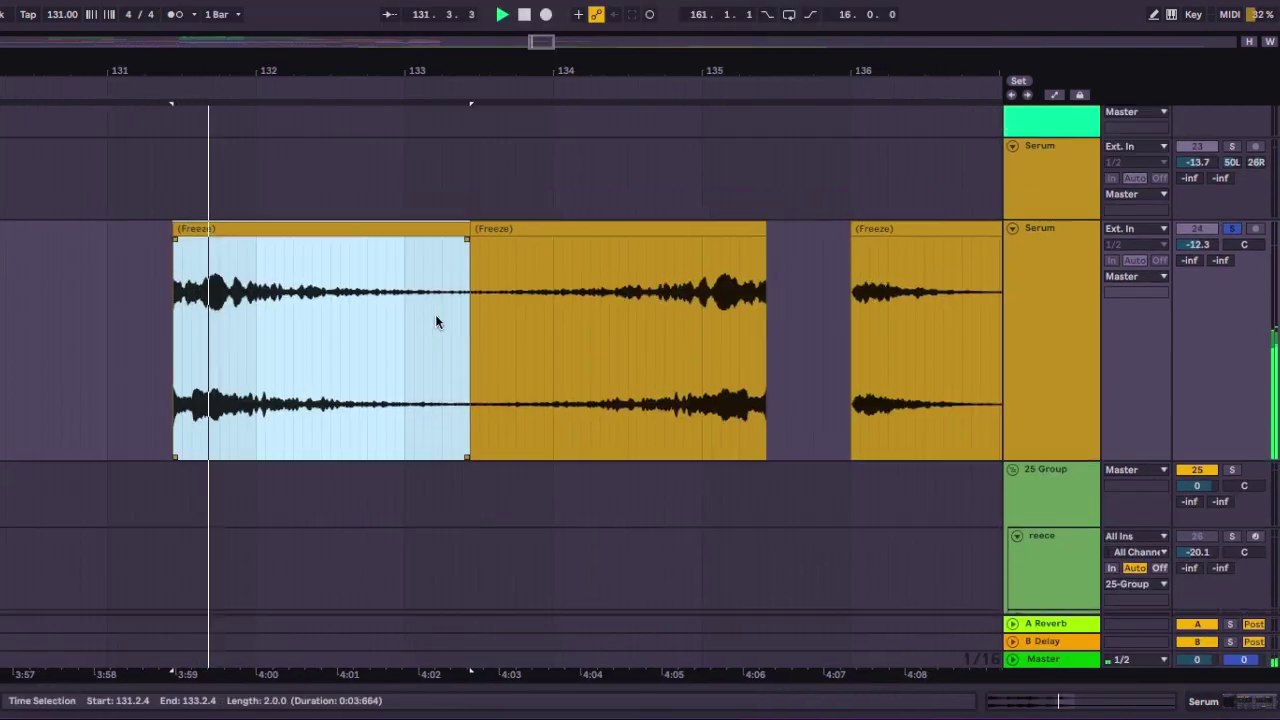
{"action": "left_click_drag", "start_coordinate": [607, 257], "coordinate": [963, 293]}
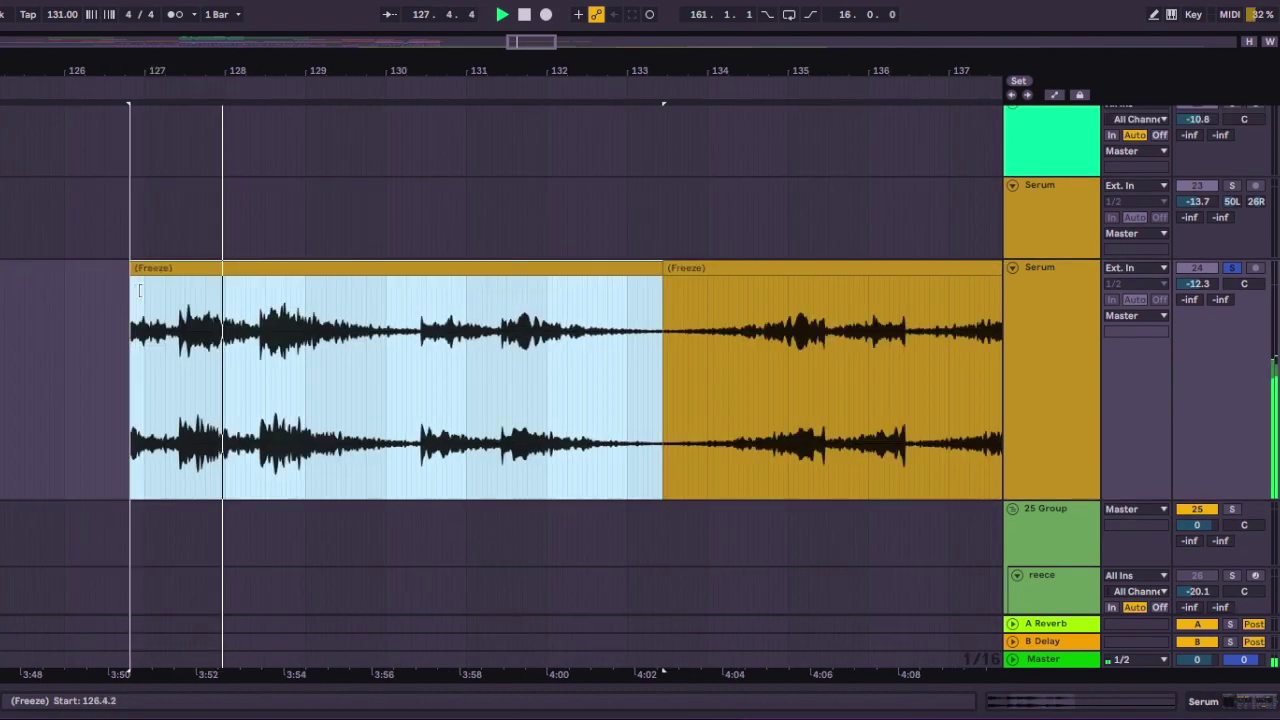
Trim the start of the first Freeze 19-Serum clip inward past 127.1.4 and transpose the reversed clip up.
{"action": "left_click_drag", "start_coordinate": [132, 291], "coordinate": [162, 293]}
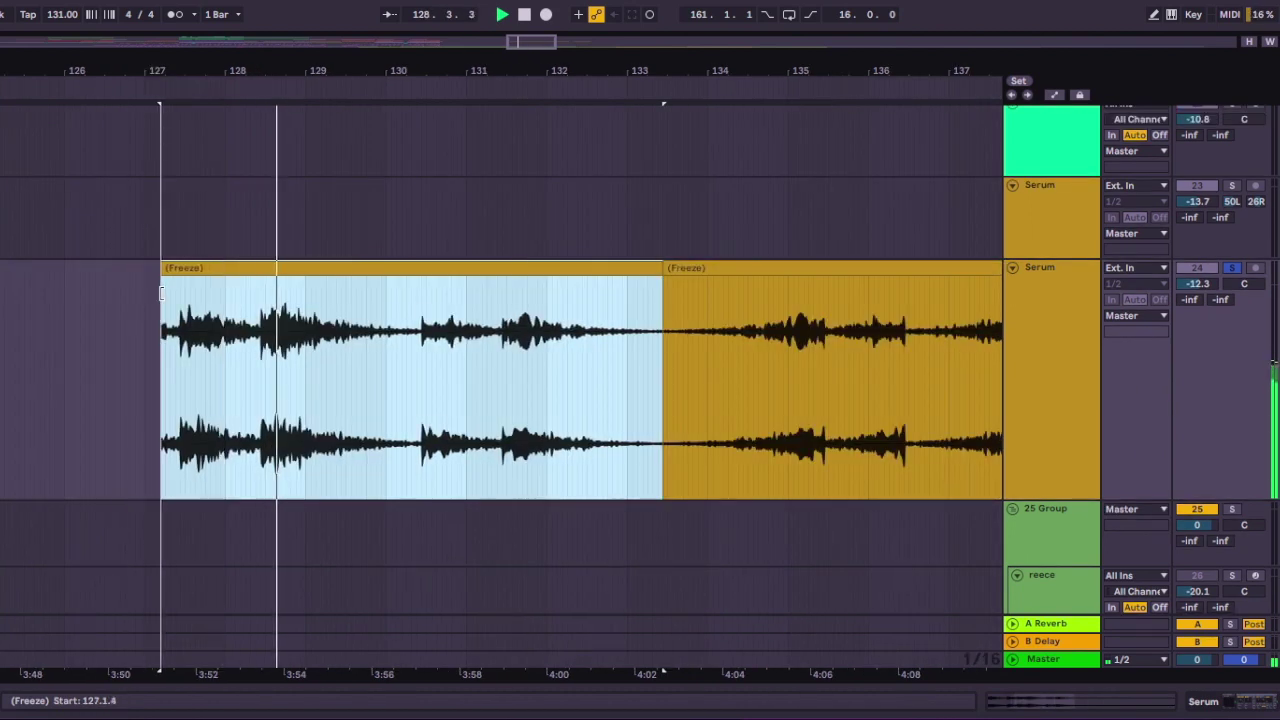
{"action": "left_click_drag", "start_coordinate": [161, 293], "coordinate": [257, 293]}
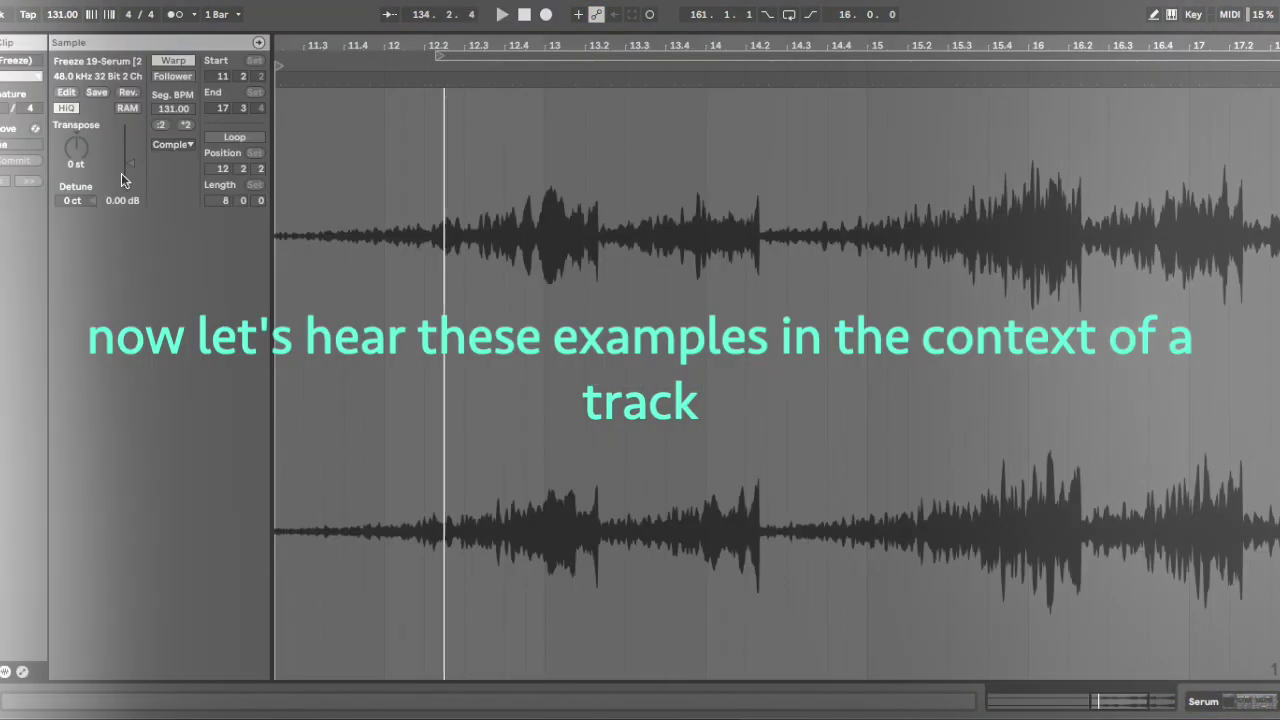
{"action": "left_click_drag", "start_coordinate": [79, 150], "coordinate": [79, 118]}
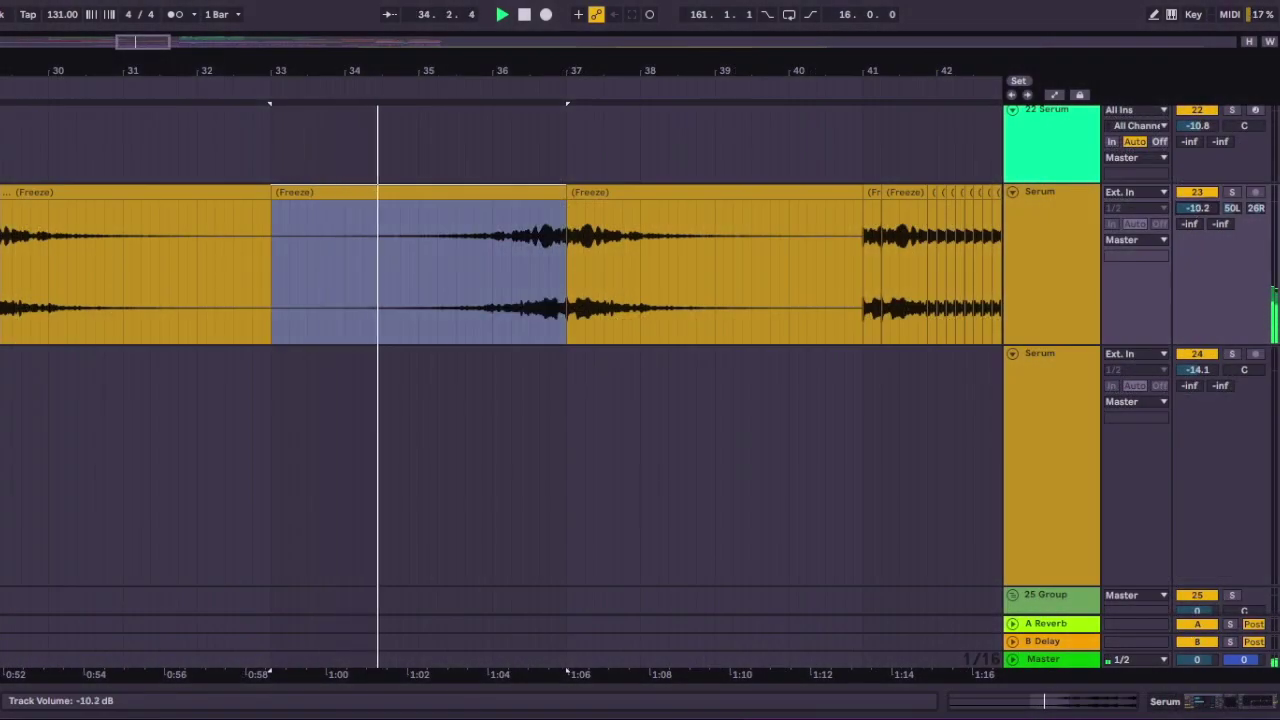
Examine the device chain of Serum track 23, hide it and follow the frozen clips around bars 33 to 41.
{"action": "left_click", "coordinate": [1037, 264]}
{"action": "double_click", "coordinate": [1037, 264]}
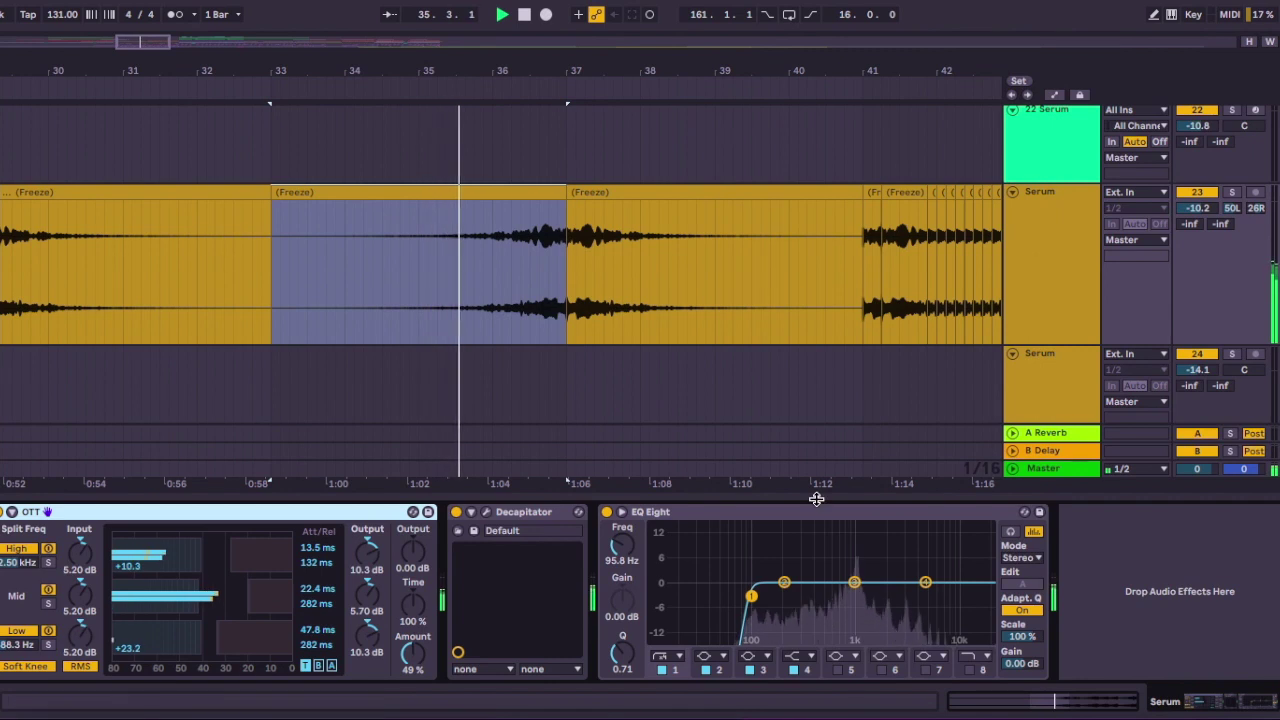
{"action": "left_click_drag", "start_coordinate": [817, 499], "coordinate": [815, 610]}
{"action": "scroll", "coordinate": [663, 332], "scroll_direction": "right", "scroll_amount": 1}
{"action": "scroll", "coordinate": [578, 308], "scroll_direction": "up", "scroll_amount": 5}
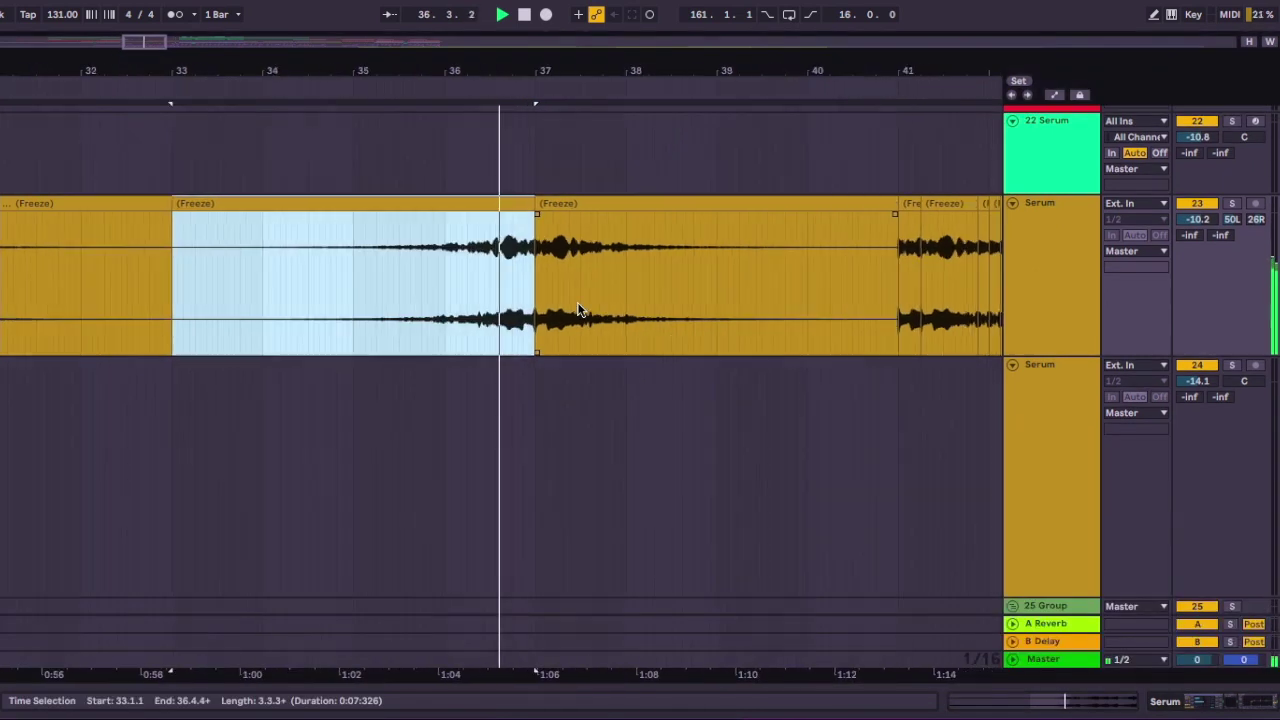
{"action": "scroll", "coordinate": [577, 308], "scroll_direction": "down", "scroll_amount": 5}
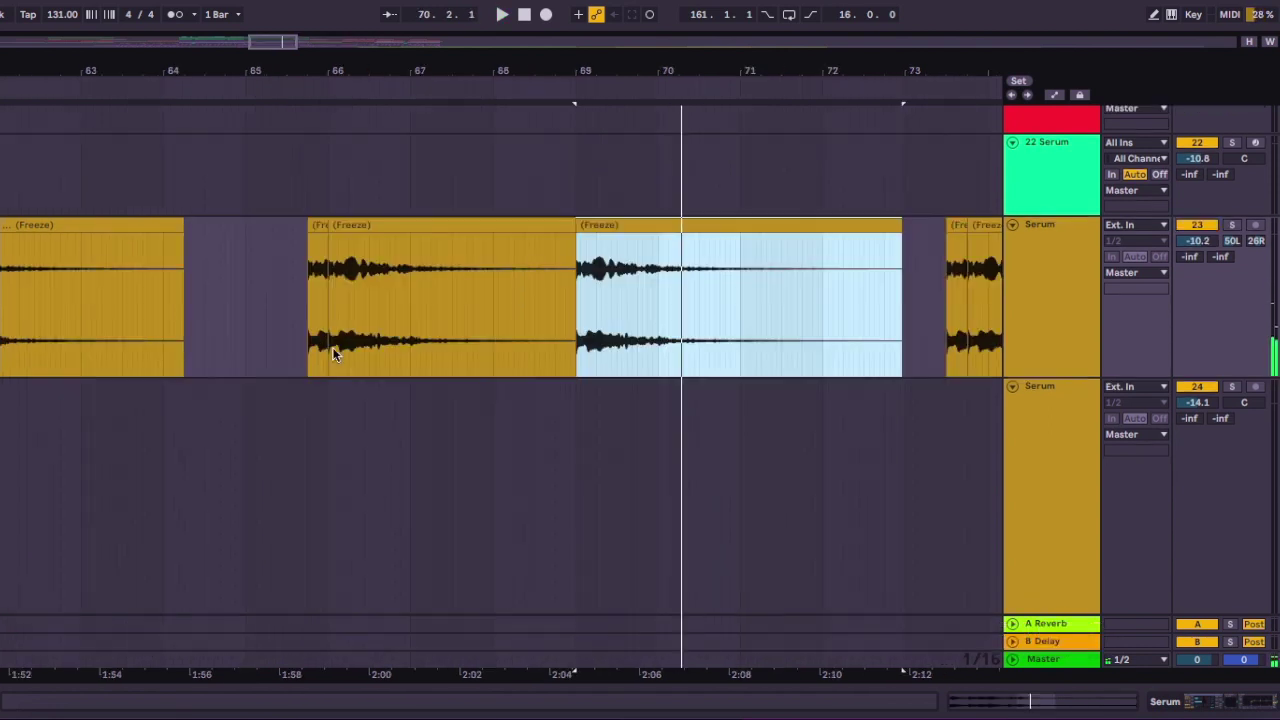
Play track 23 from 65.3.2 and examine how its frozen clips are arranged between bars 65 and 73.
{"action": "left_click", "coordinate": [291, 318]}
{"action": "key", "text": "space"}
{"action": "scroll", "coordinate": [349, 281], "scroll_direction": "up", "scroll_amount": 5}
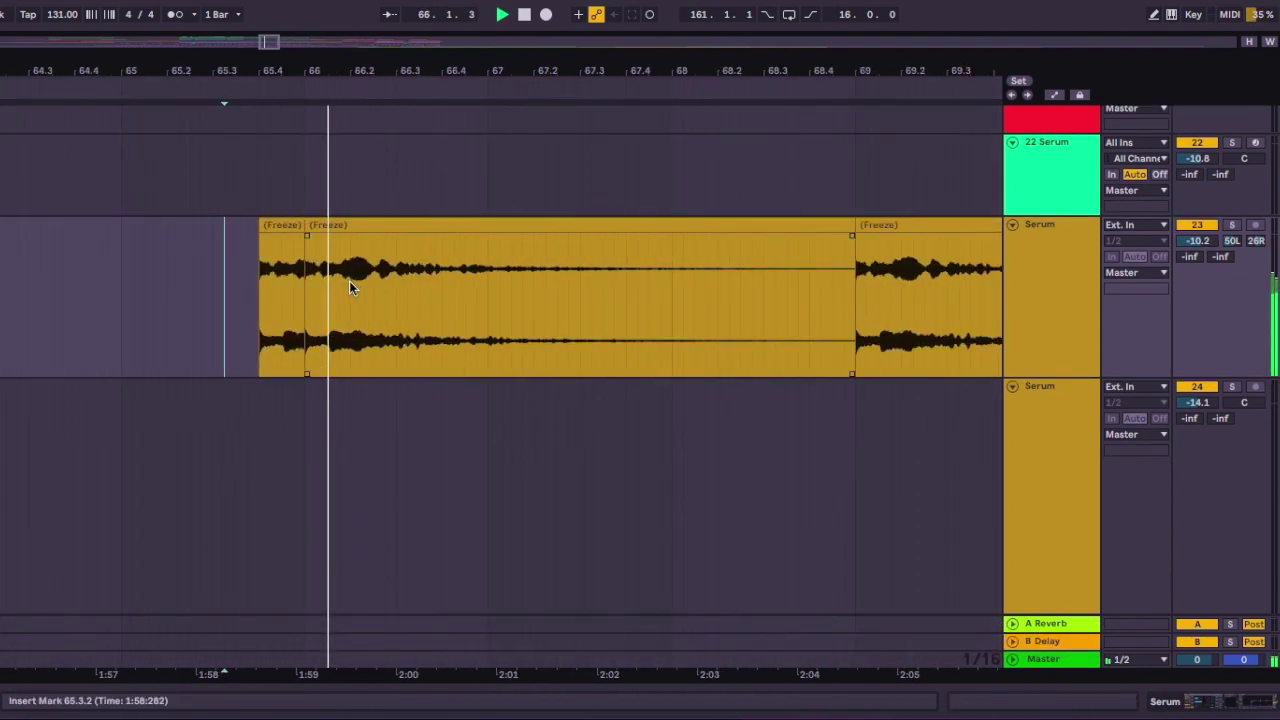
{"action": "scroll", "coordinate": [481, 284], "scroll_direction": "down", "scroll_amount": 5}
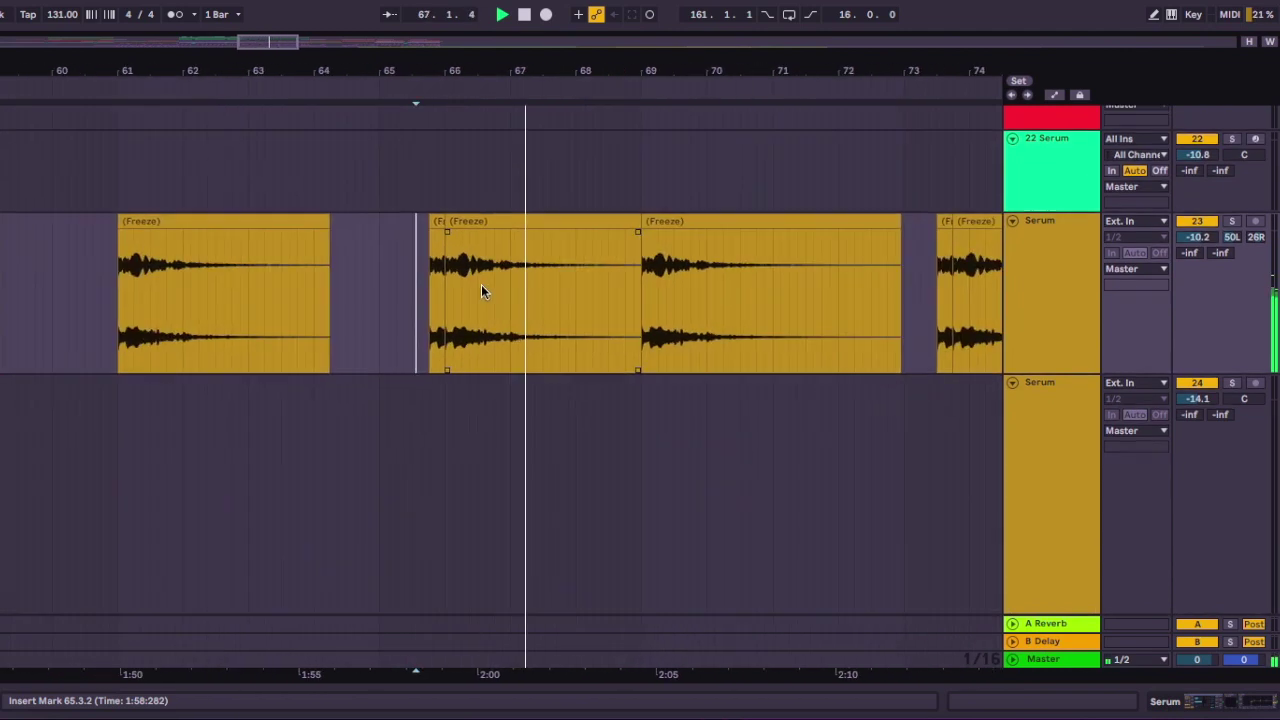
{"action": "scroll", "coordinate": [481, 284], "scroll_direction": "up", "scroll_amount": 5}
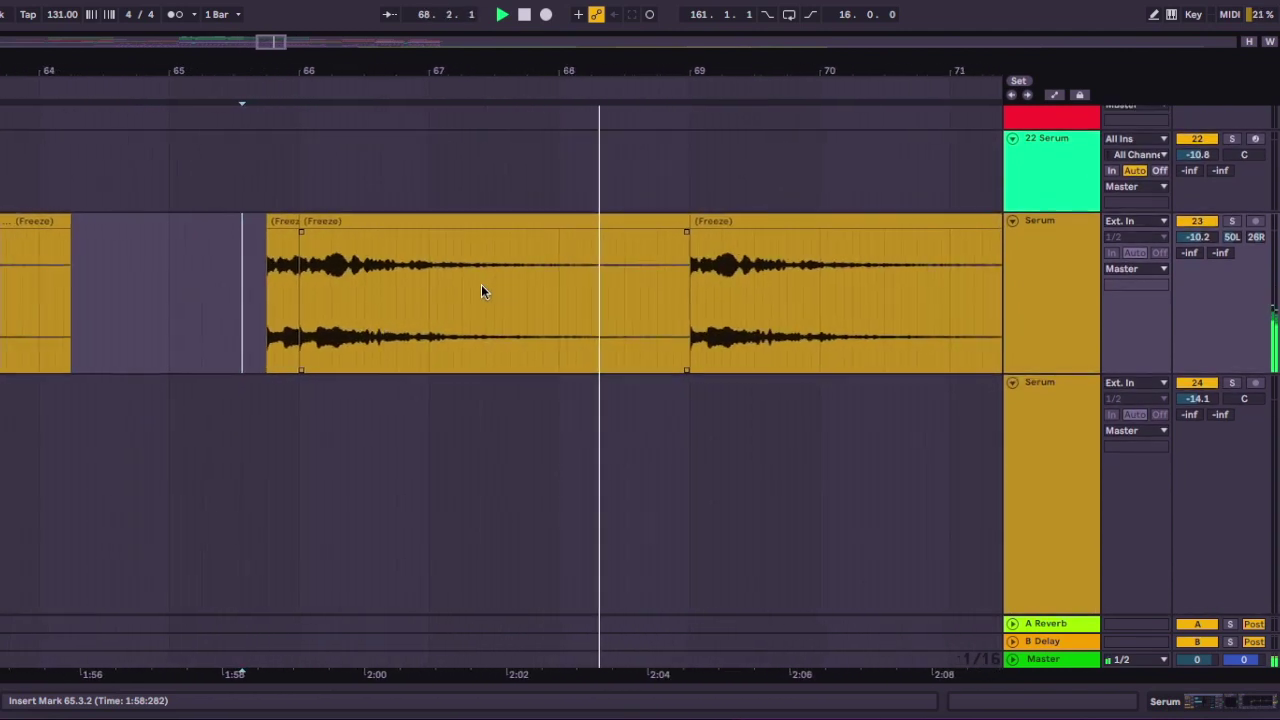
{"action": "scroll", "coordinate": [481, 284], "scroll_direction": "right", "scroll_amount": 1}
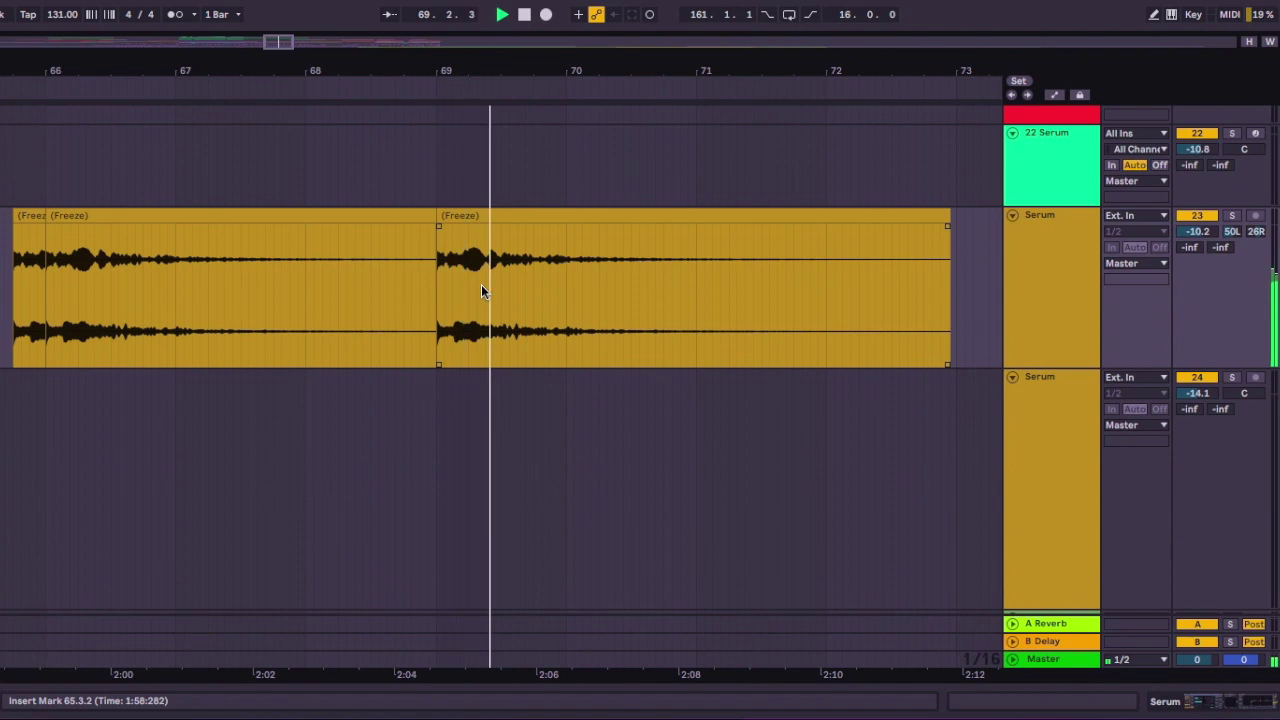
Set the playback start to 69.1.1 and follow the forward and reversed frozen clips on track 23 through bar 77.
{"action": "left_click", "coordinate": [435, 276]}
{"action": "scroll", "coordinate": [471, 276], "scroll_direction": "right", "scroll_amount": 2}
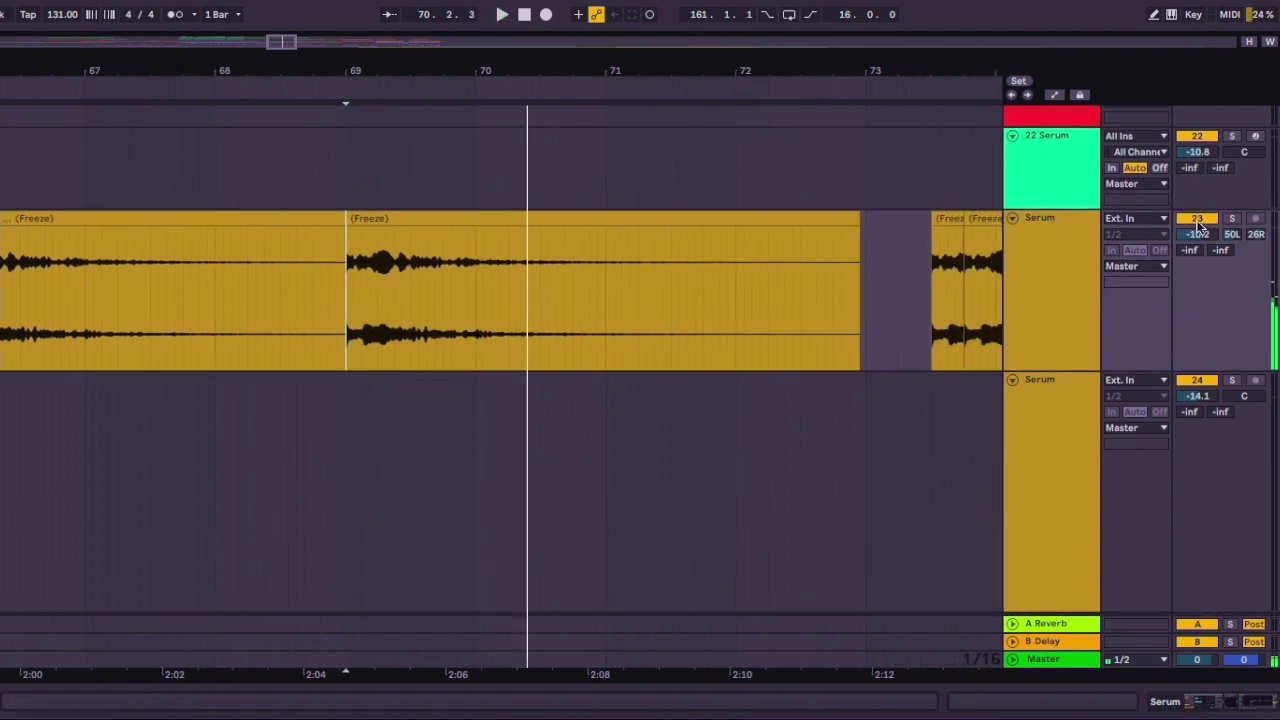
{"action": "scroll", "coordinate": [860, 270], "scroll_direction": "right", "scroll_amount": 2}
{"action": "scroll", "coordinate": [860, 270], "scroll_direction": "down", "scroll_amount": 2}
{"action": "scroll", "coordinate": [860, 275], "scroll_direction": "right", "scroll_amount": 2}
{"action": "scroll", "coordinate": [860, 275], "scroll_direction": "up", "scroll_amount": 1}
{"action": "scroll", "coordinate": [860, 275], "scroll_direction": "up", "scroll_amount": 3}
{"action": "scroll", "coordinate": [860, 275], "scroll_direction": "right", "scroll_amount": 1}
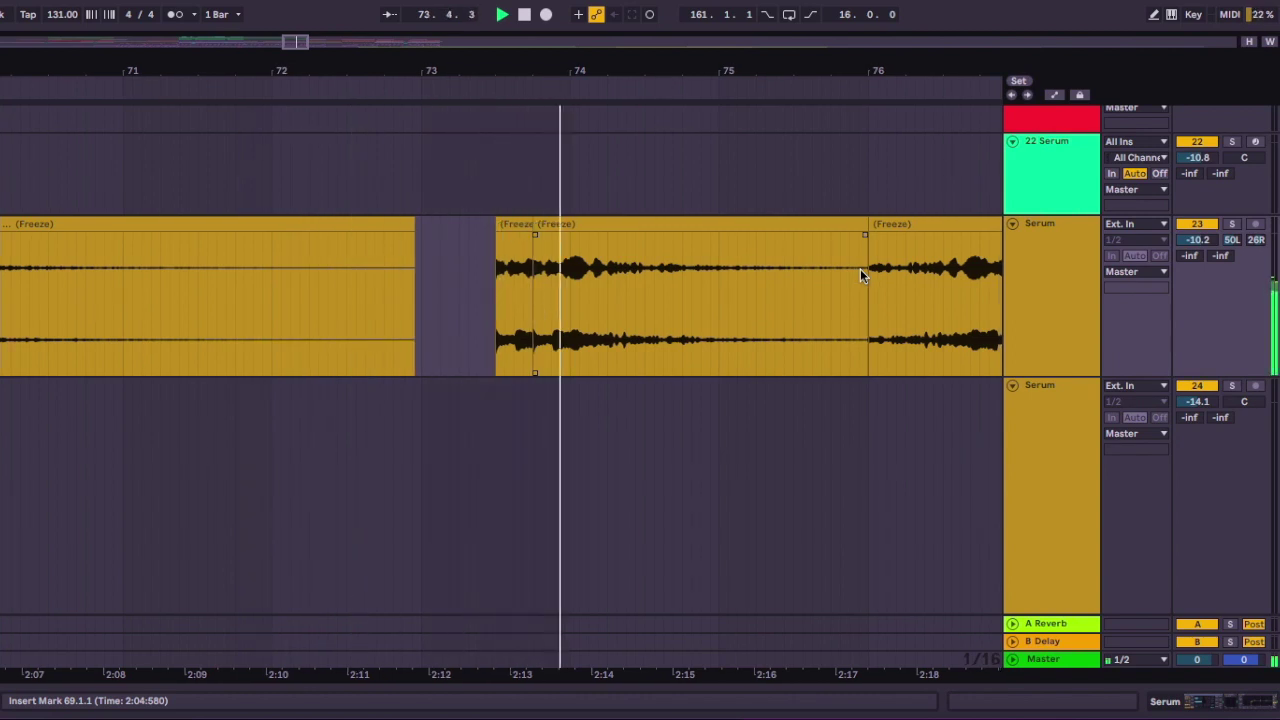
{"action": "scroll", "coordinate": [860, 269], "scroll_direction": "right", "scroll_amount": 5}
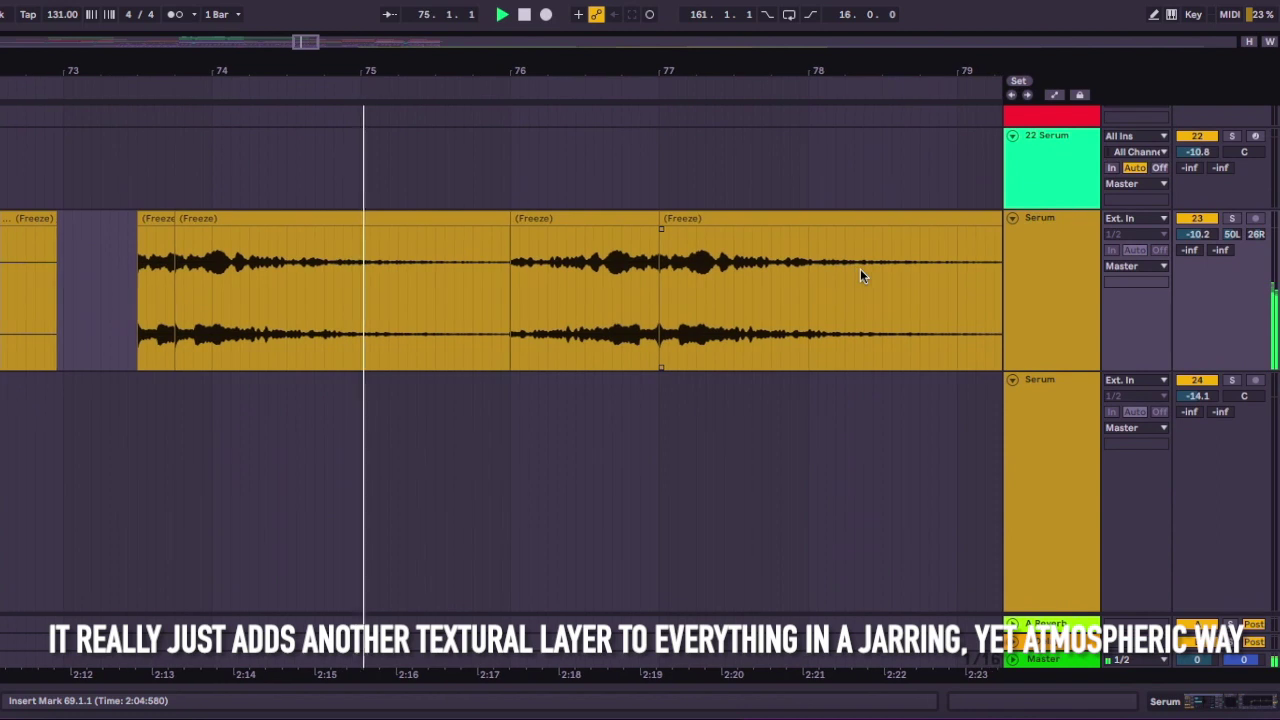
{"action": "scroll", "coordinate": [860, 270], "scroll_direction": "right", "scroll_amount": 1}
{"action": "scroll", "coordinate": [687, 266], "scroll_direction": "down", "scroll_amount": 2}
{"action": "scroll", "coordinate": [687, 266], "scroll_direction": "right", "scroll_amount": 1}
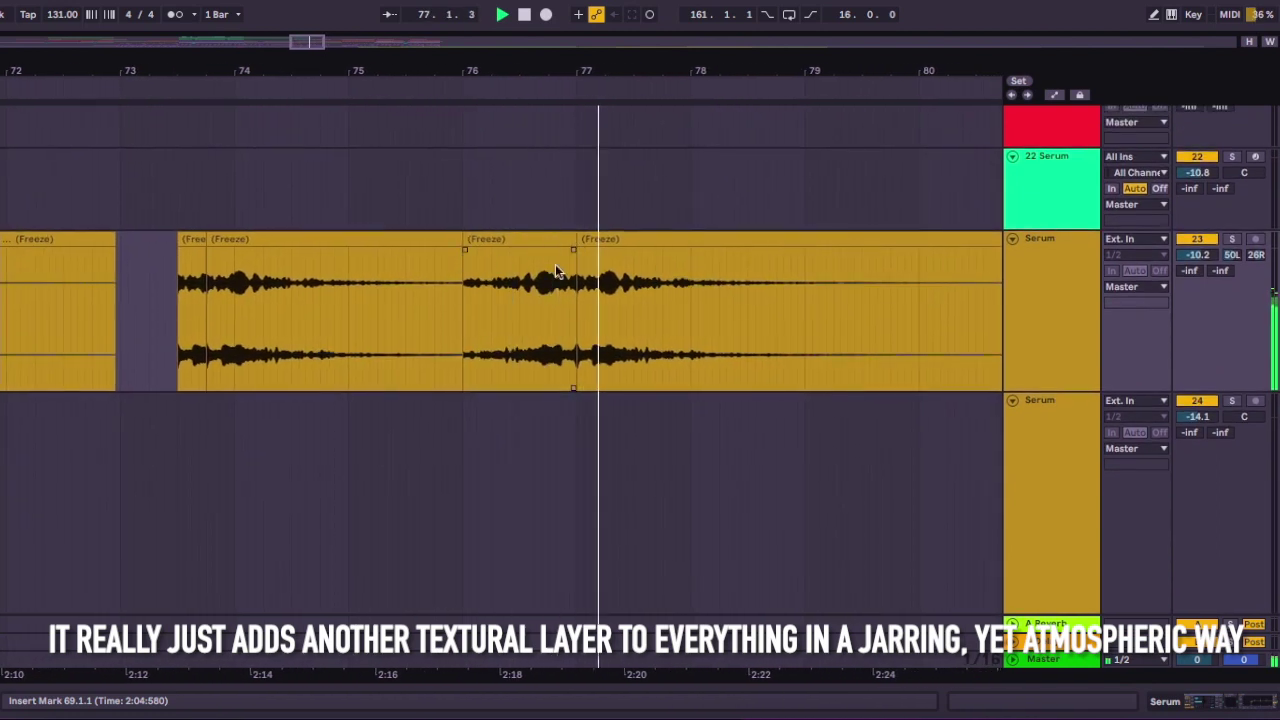
Examine the frozen Serum clips of tracks 23 and 24 in the drop between bars 89 and 100 during playback.
{"action": "scroll", "coordinate": [555, 265], "scroll_direction": "right", "scroll_amount": 2}
{"action": "scroll", "coordinate": [555, 265], "scroll_direction": "down", "scroll_amount": 2}
{"action": "scroll", "coordinate": [555, 265], "scroll_direction": "right", "scroll_amount": 1}
{"action": "scroll", "coordinate": [555, 265], "scroll_direction": "right", "scroll_amount": 2}
{"action": "scroll", "coordinate": [555, 265], "scroll_direction": "down", "scroll_amount": 1}
{"action": "scroll", "coordinate": [555, 265], "scroll_direction": "right", "scroll_amount": 3}
{"action": "scroll", "coordinate": [555, 265], "scroll_direction": "down", "scroll_amount": 3}
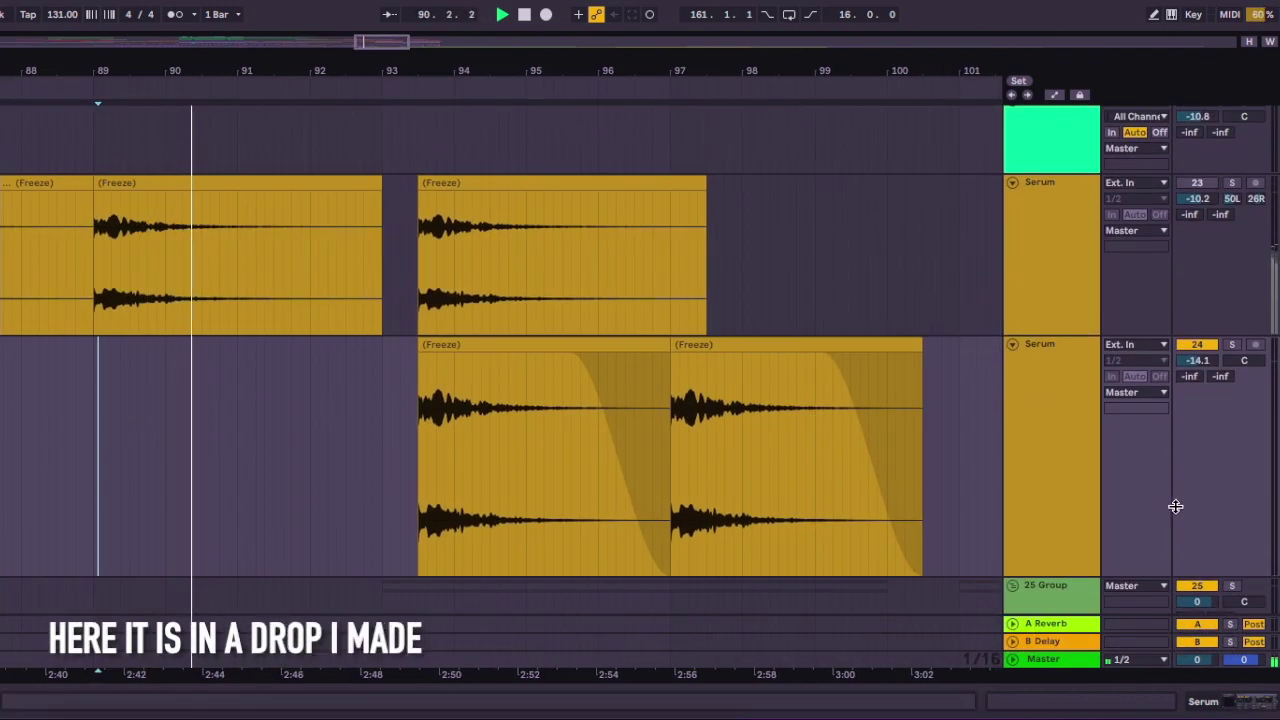
{"action": "scroll", "coordinate": [432, 402], "scroll_direction": "up", "scroll_amount": 4}
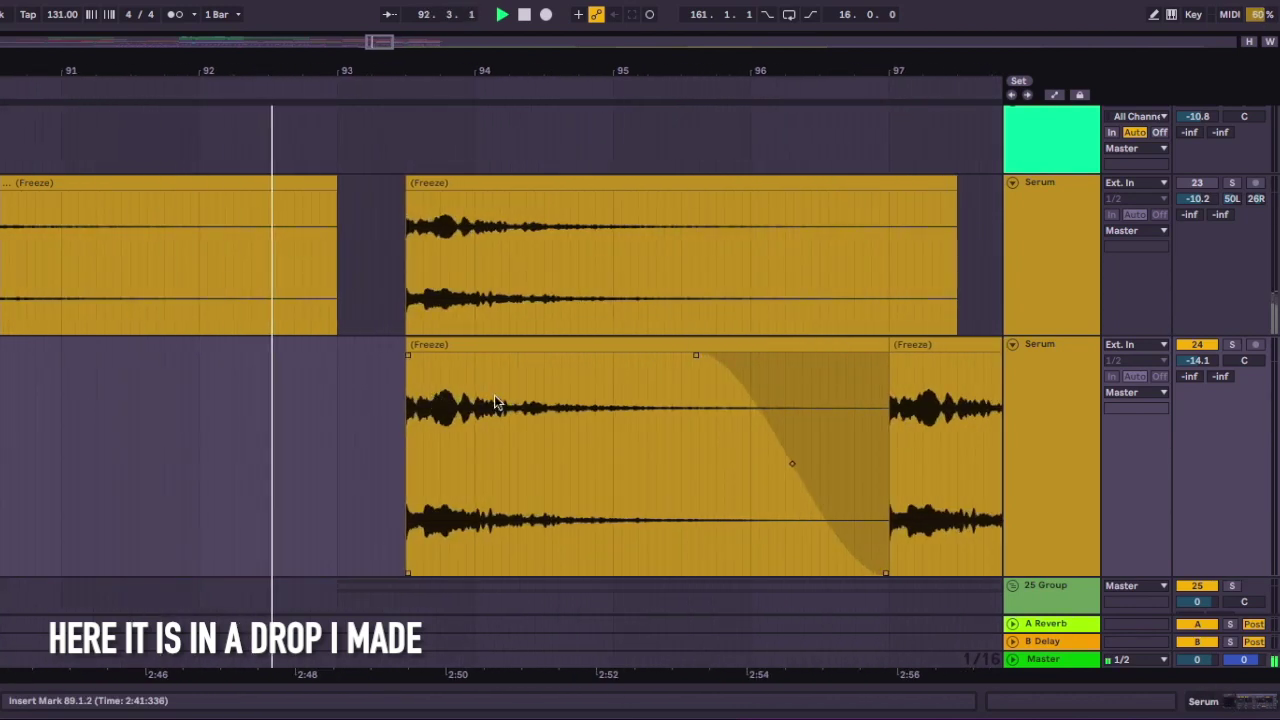
Select the two faded frozen clips on track 24 in turn and follow their playback between bars 93 and 100.
{"action": "scroll", "coordinate": [494, 401], "scroll_direction": "down", "scroll_amount": 1}
{"action": "scroll", "coordinate": [494, 401], "scroll_direction": "right", "scroll_amount": 1}
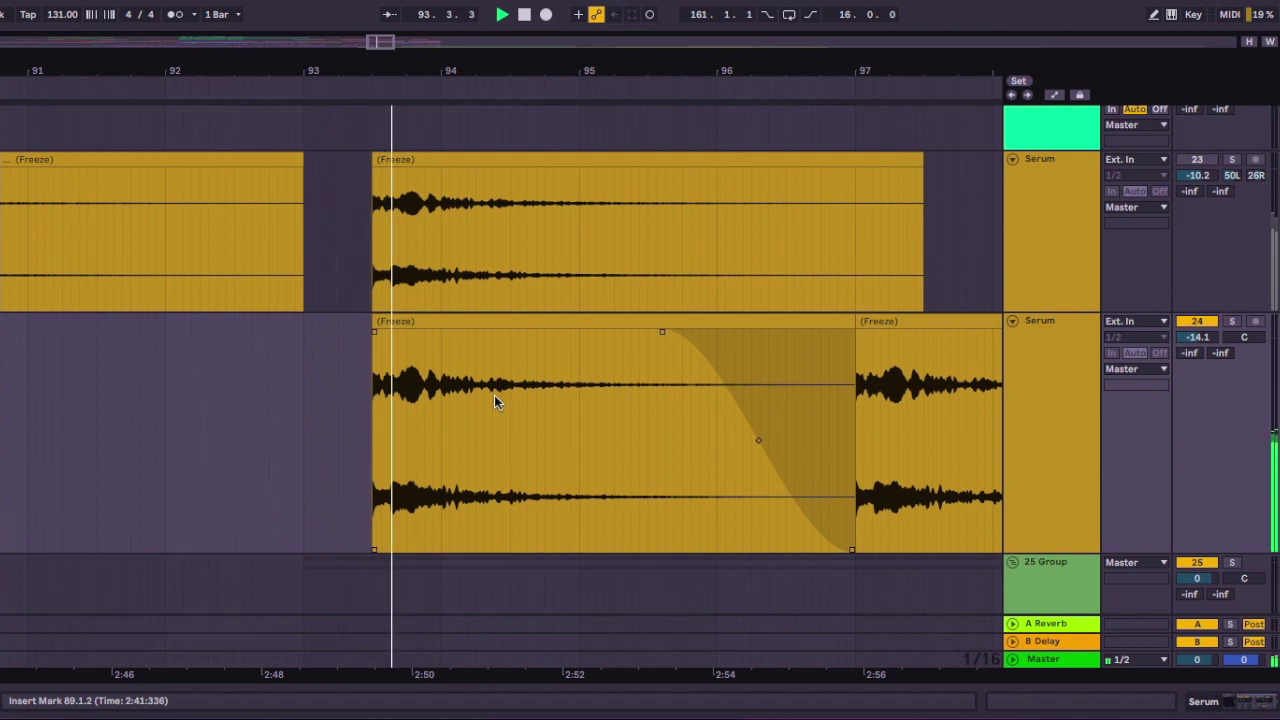
{"action": "left_click", "coordinate": [600, 323]}
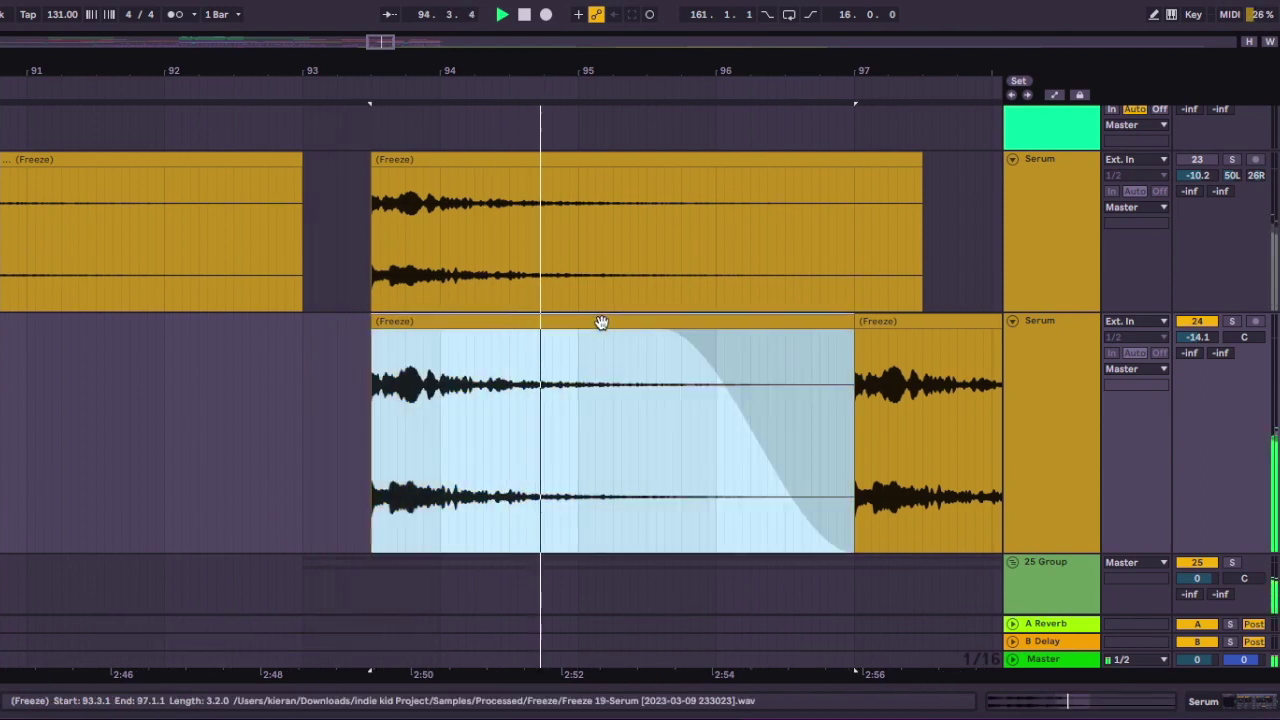
{"action": "scroll", "coordinate": [602, 325], "scroll_direction": "right", "scroll_amount": 3}
{"action": "scroll", "coordinate": [601, 326], "scroll_direction": "down", "scroll_amount": 4}
{"action": "scroll", "coordinate": [601, 321], "scroll_direction": "up", "scroll_amount": 1}
{"action": "left_click", "coordinate": [603, 323]}
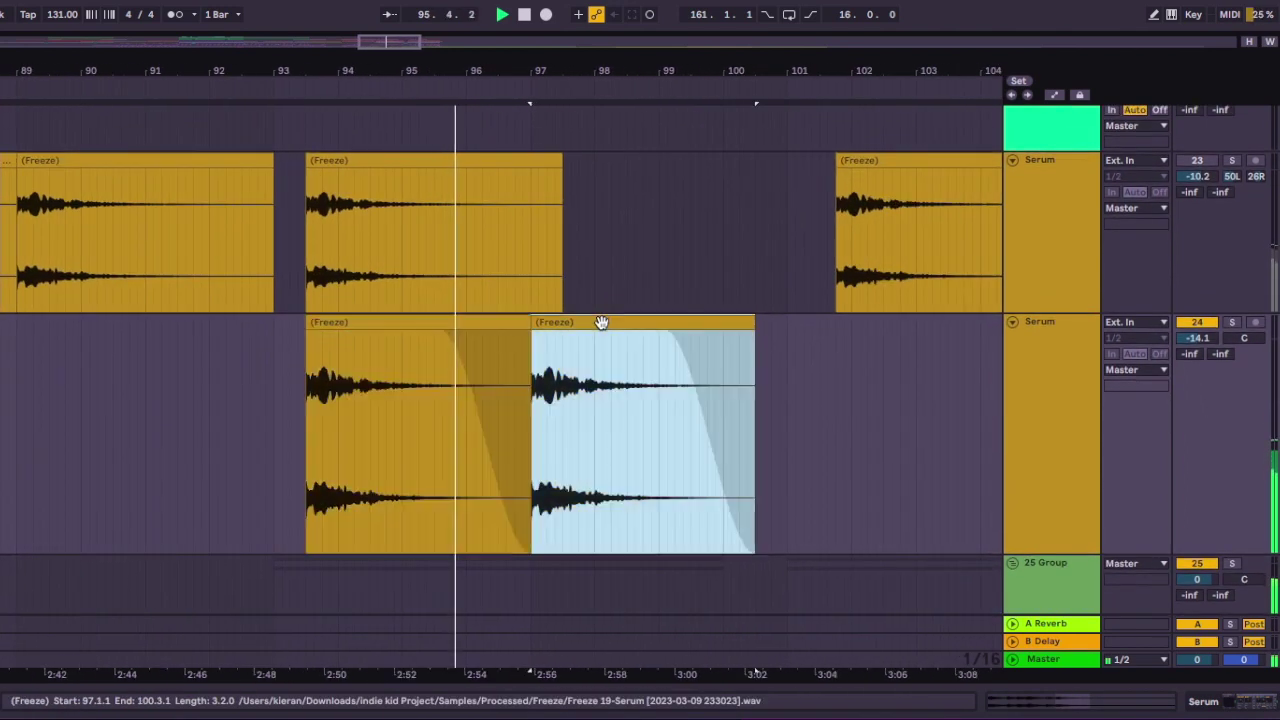
{"action": "scroll", "coordinate": [581, 320], "scroll_direction": "up", "scroll_amount": 3}
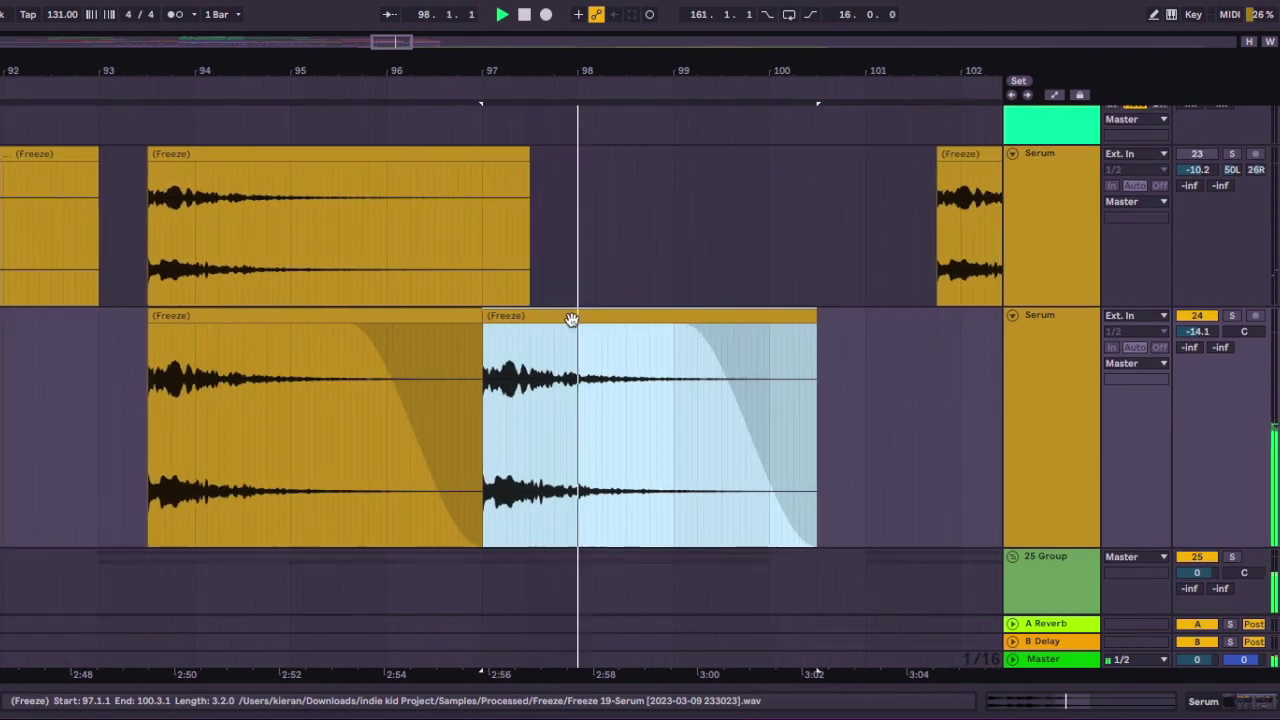
{"action": "scroll", "coordinate": [573, 320], "scroll_direction": "right", "scroll_amount": 2}
{"action": "scroll", "coordinate": [572, 318], "scroll_direction": "down", "scroll_amount": 2}
{"action": "scroll", "coordinate": [572, 316], "scroll_direction": "right", "scroll_amount": 4}
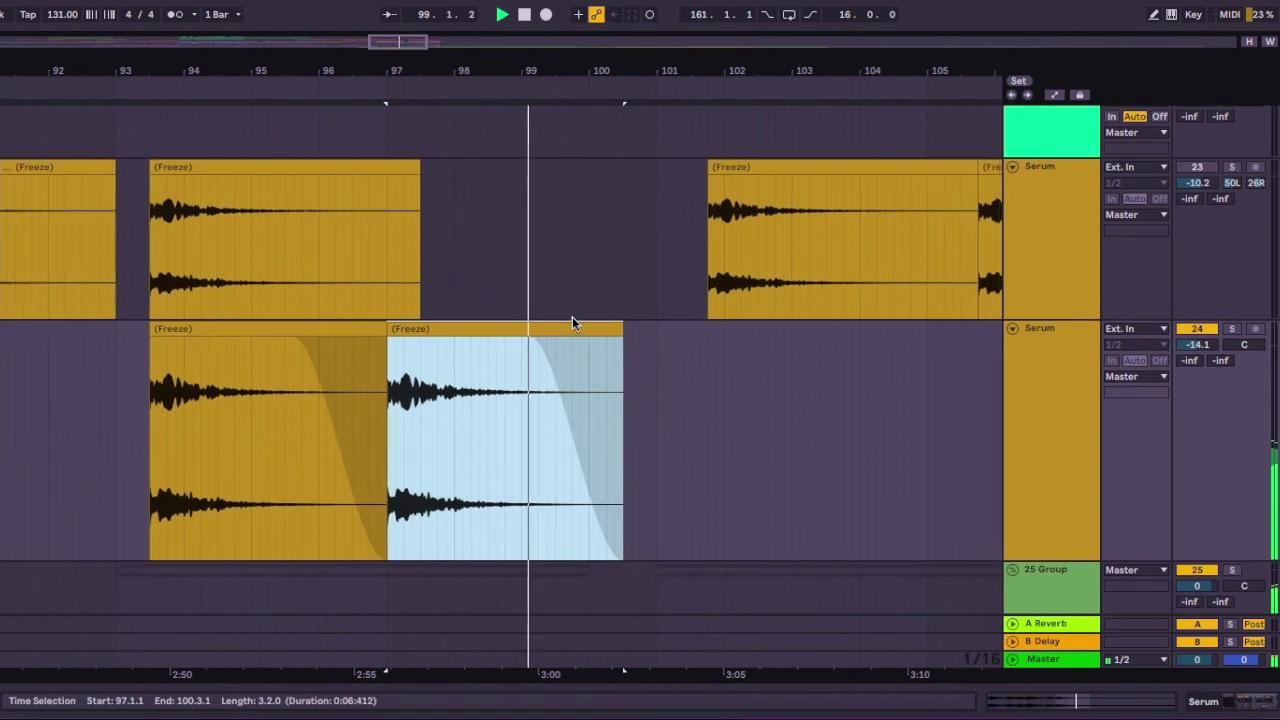
Place the insert marker at 99.4.1 on track 23 and examine the frozen clips between bars 101 and 108.
{"action": "left_click", "coordinate": [535, 272]}
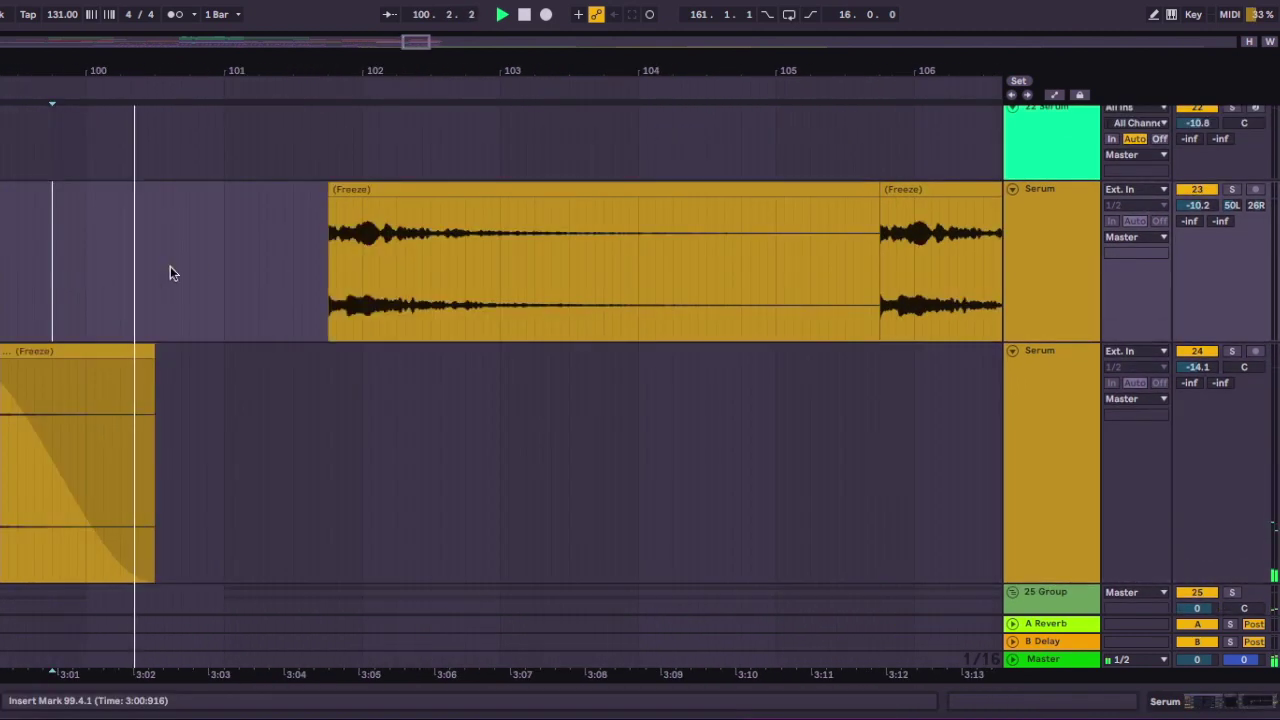
{"action": "scroll", "coordinate": [306, 260], "scroll_direction": "up", "scroll_amount": 3}
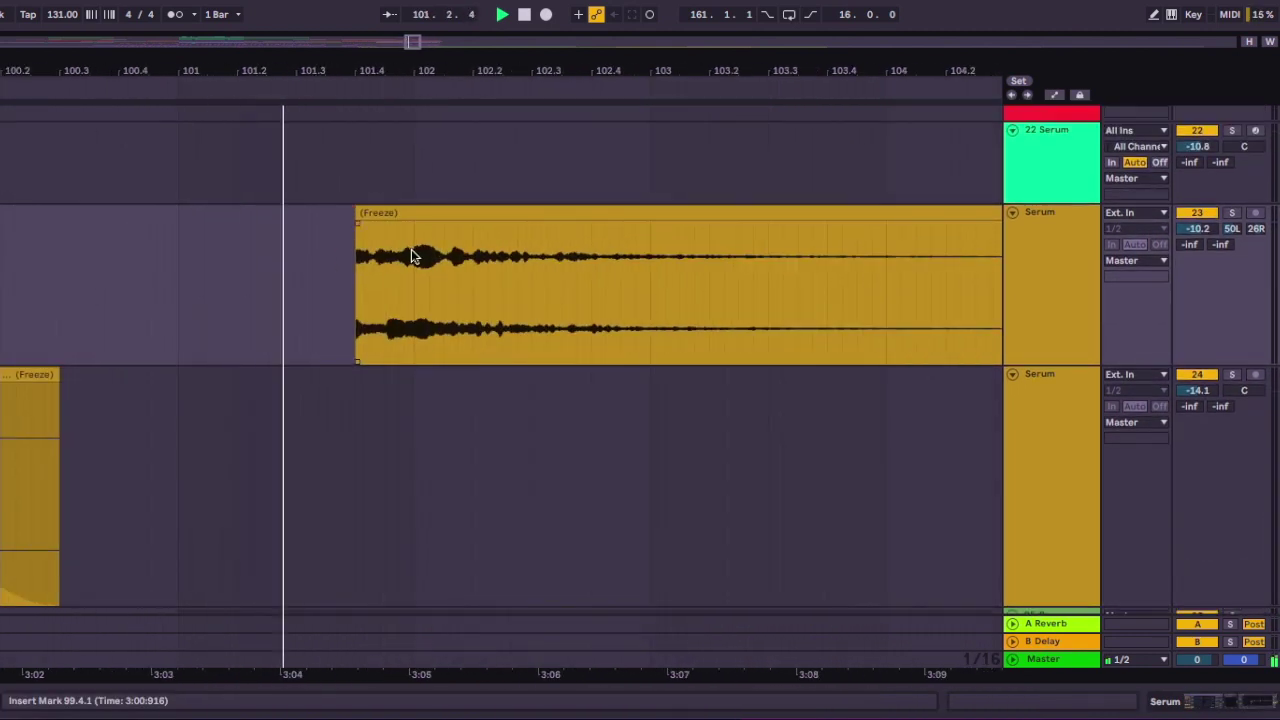
{"action": "scroll", "coordinate": [444, 251], "scroll_direction": "down", "scroll_amount": 5}
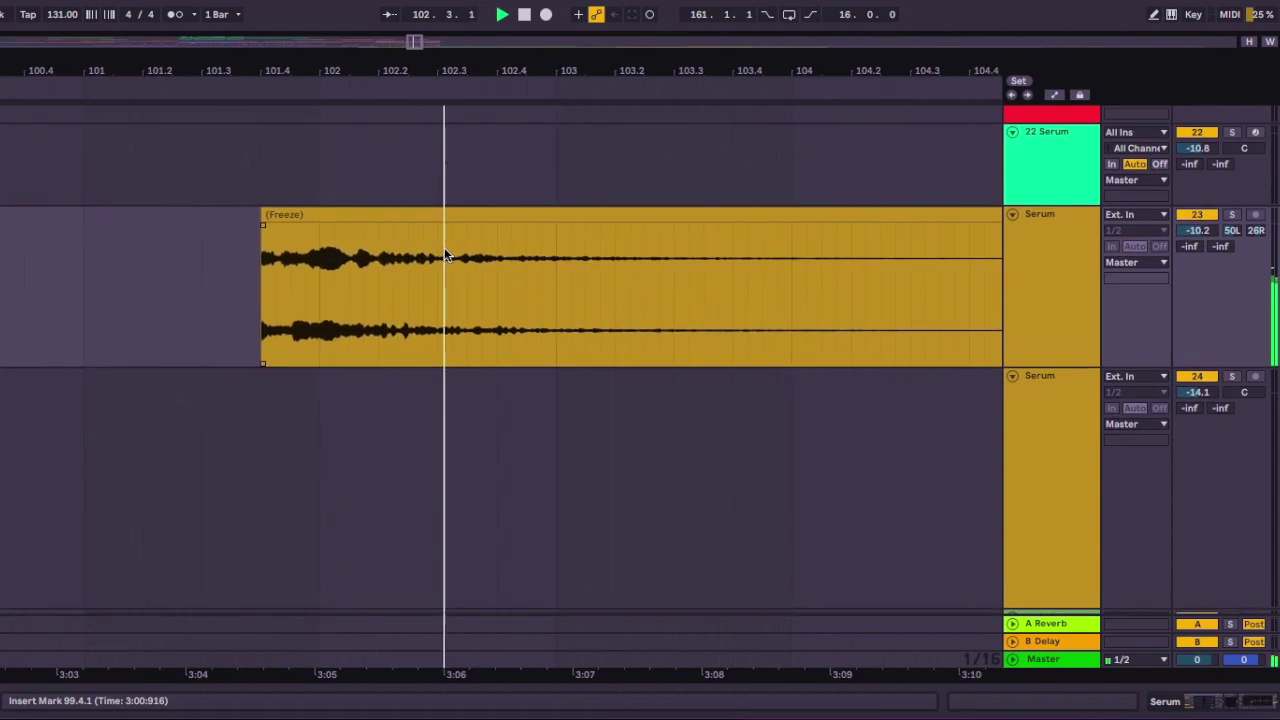
{"action": "scroll", "coordinate": [444, 251], "scroll_direction": "right", "scroll_amount": 2}
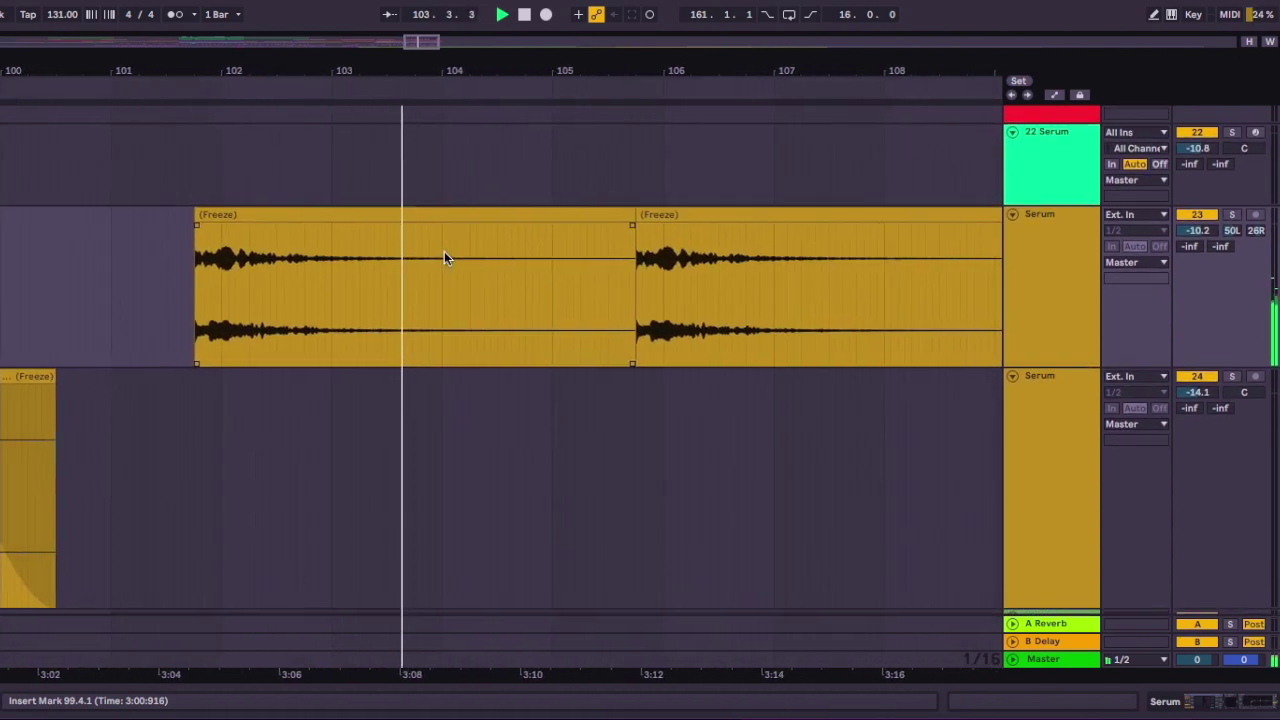
{"action": "scroll", "coordinate": [756, 292], "scroll_direction": "down", "scroll_amount": 3}
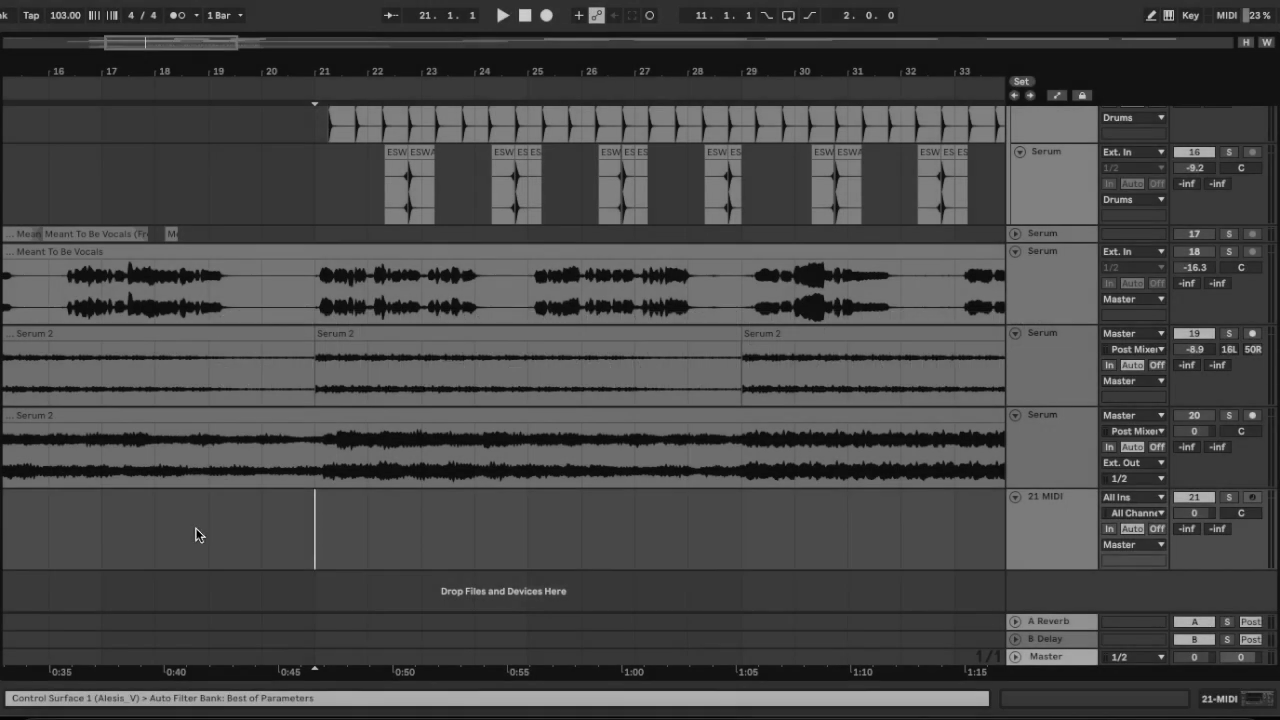
Play the short track from 19.1.1 and survey its arrangement from the drums and vocals to the upper Serum tracks.
{"action": "left_click", "coordinate": [209, 530]}
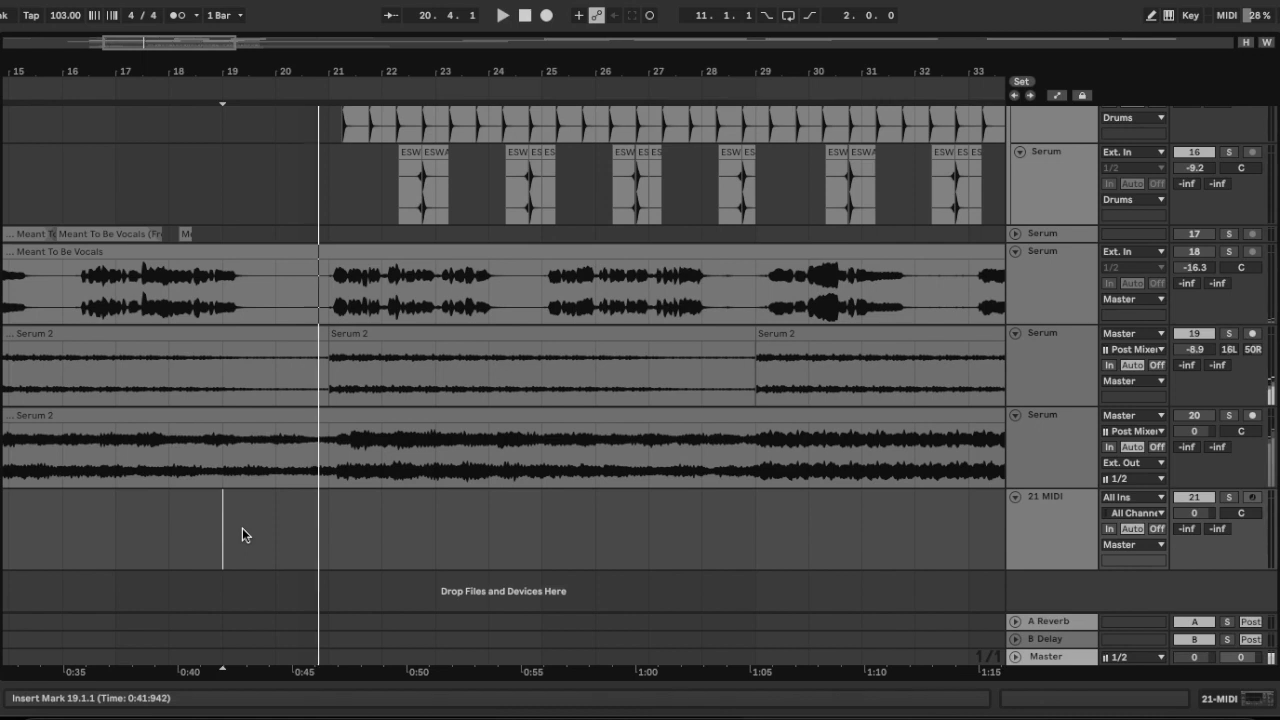
{"action": "scroll", "coordinate": [558, 418], "scroll_direction": "down", "scroll_amount": 3}
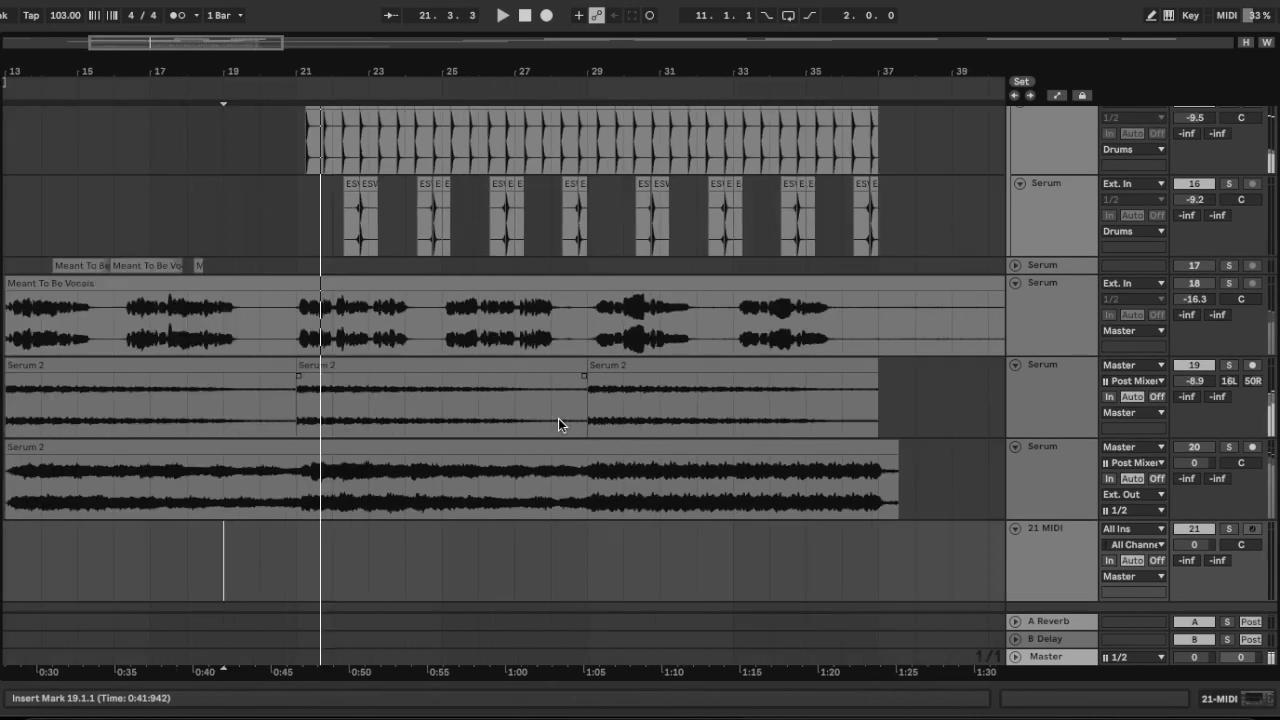
{"action": "scroll", "coordinate": [558, 418], "scroll_direction": "up", "scroll_amount": 10}
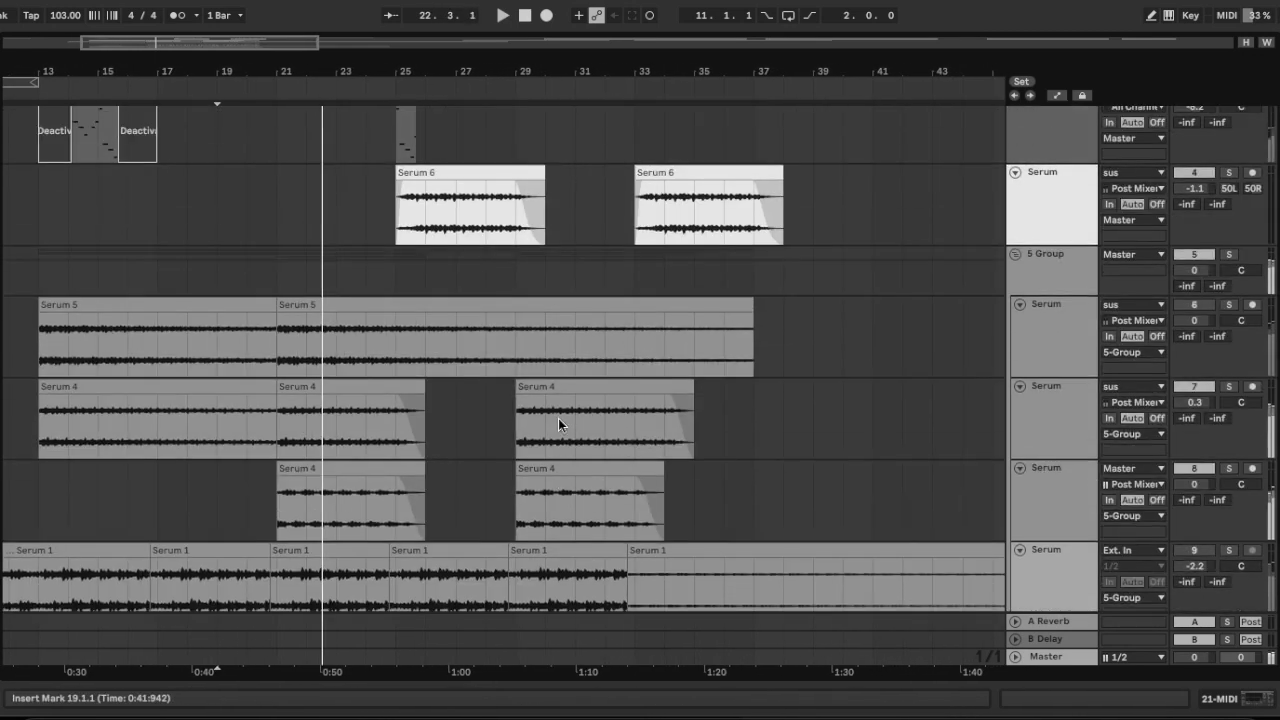
{"action": "scroll", "coordinate": [558, 418], "scroll_direction": "up", "scroll_amount": 5}
{"action": "scroll", "coordinate": [558, 418], "scroll_direction": "down", "scroll_amount": 1}
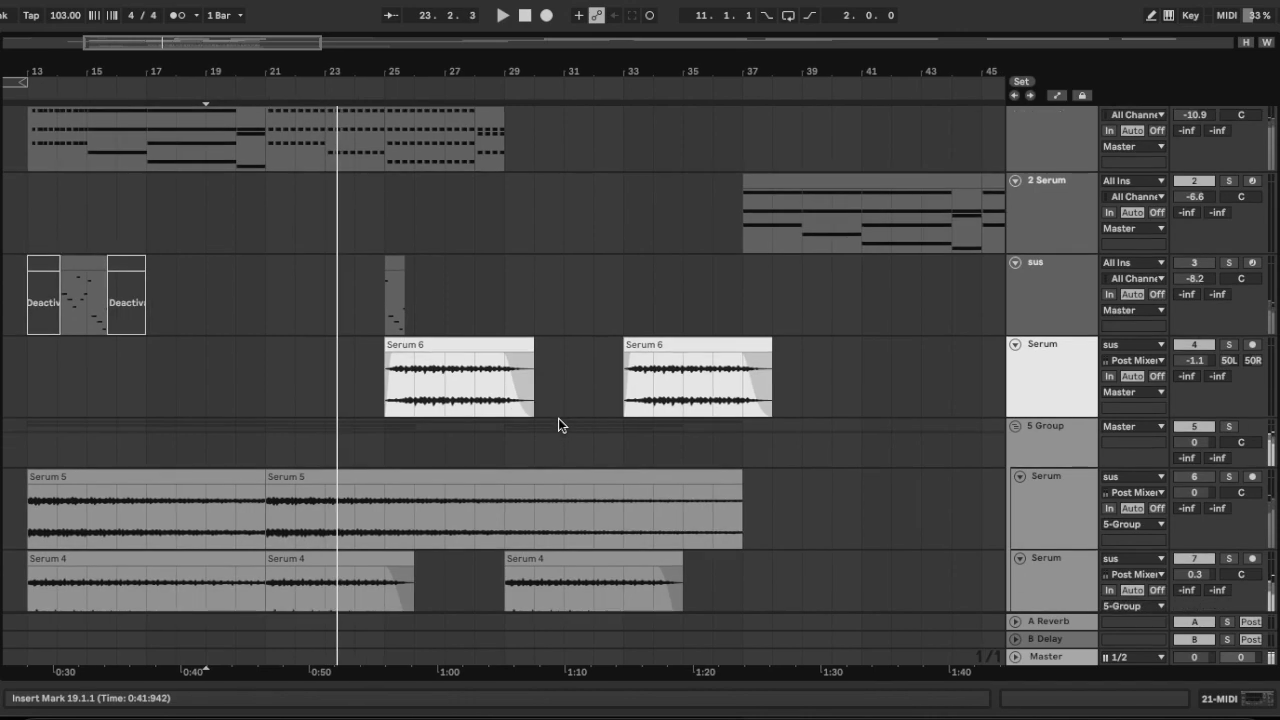
{"action": "scroll", "coordinate": [558, 418], "scroll_direction": "down", "scroll_amount": 5}
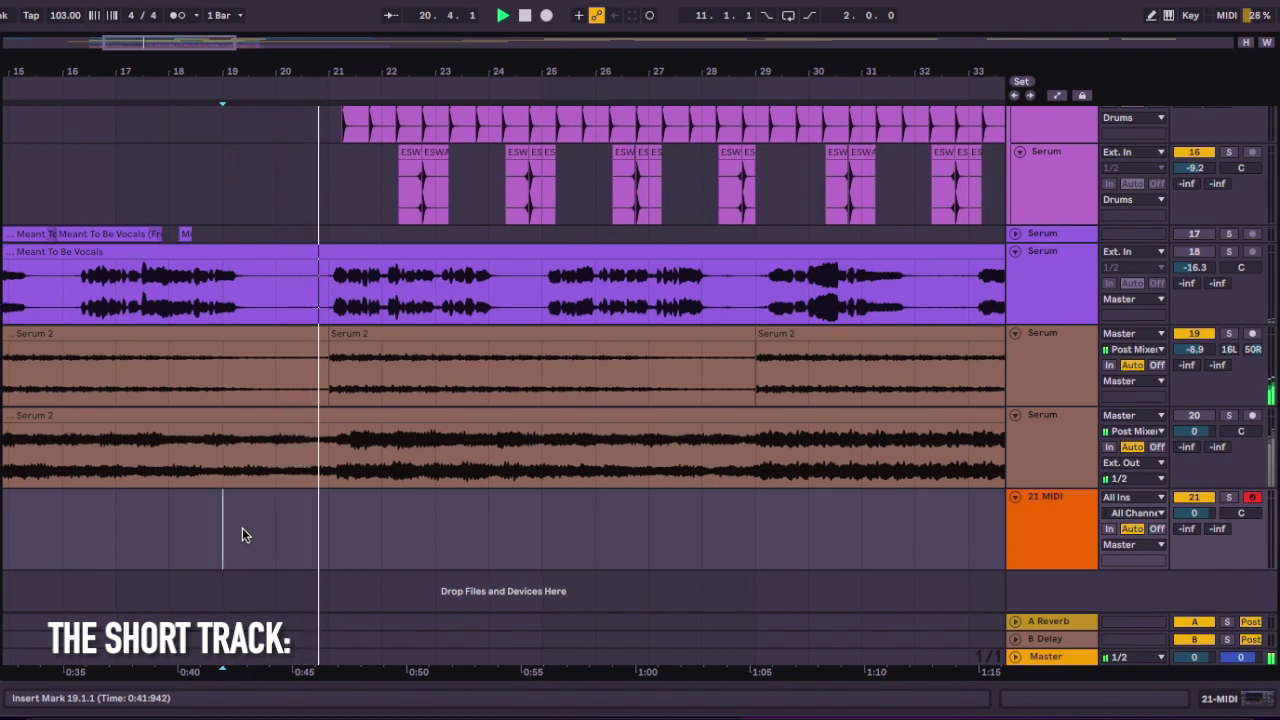
Follow the short track's playback through bar 25, examining the 5 Group layers, vocals and Serum 2 clips on tracks 19 and 20.
{"action": "scroll", "coordinate": [558, 418], "scroll_direction": "right", "scroll_amount": 3}
{"action": "scroll", "coordinate": [558, 418], "scroll_direction": "up", "scroll_amount": 1}
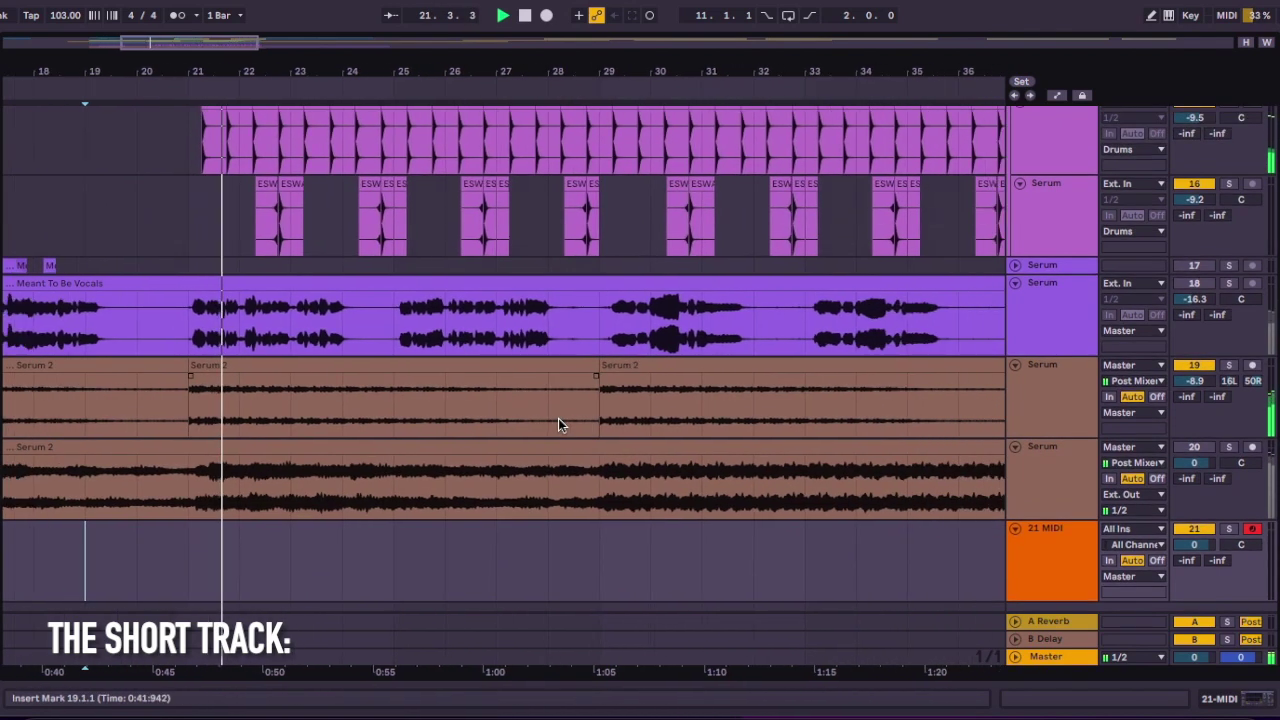
{"action": "scroll", "coordinate": [558, 418], "scroll_direction": "up", "scroll_amount": 15}
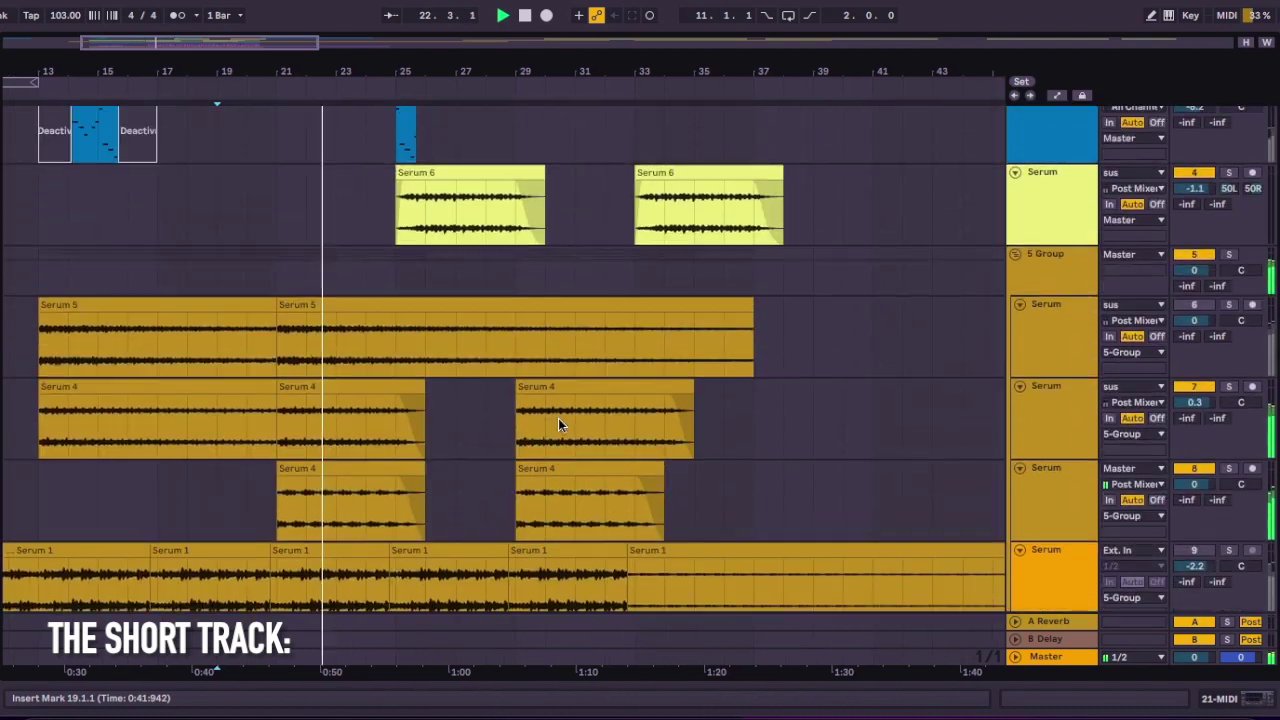
{"action": "scroll", "coordinate": [558, 424], "scroll_direction": "up", "scroll_amount": 4}
{"action": "scroll", "coordinate": [558, 420], "scroll_direction": "down", "scroll_amount": 12}
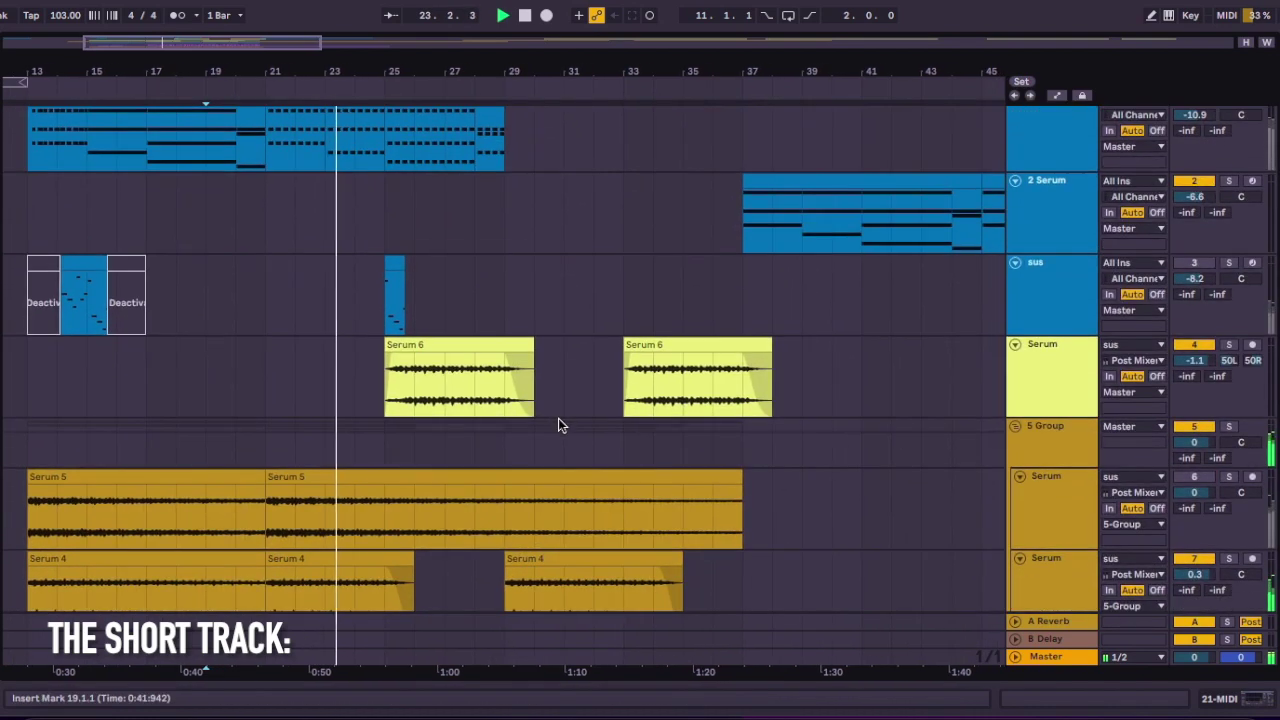
{"action": "scroll", "coordinate": [558, 418], "scroll_direction": "down", "scroll_amount": 8}
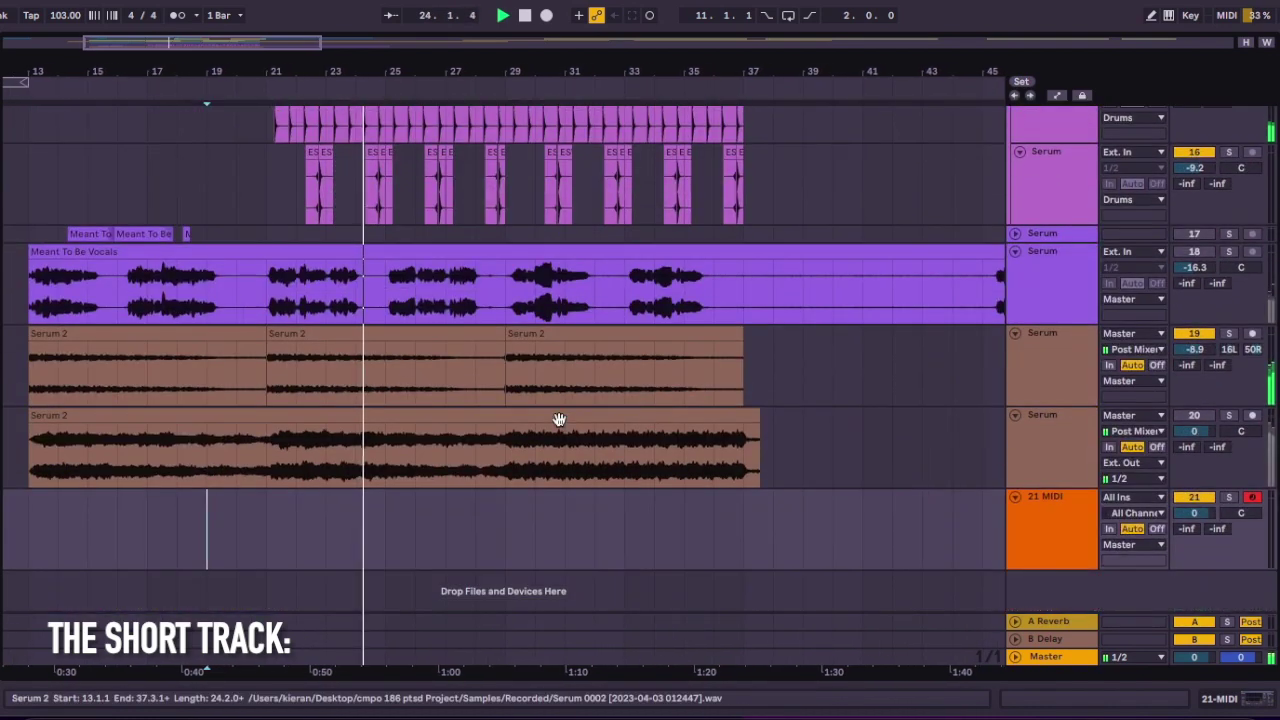
{"action": "scroll", "coordinate": [559, 420], "scroll_direction": "up", "scroll_amount": 4}
{"action": "scroll", "coordinate": [559, 420], "scroll_direction": "down", "scroll_amount": 4}
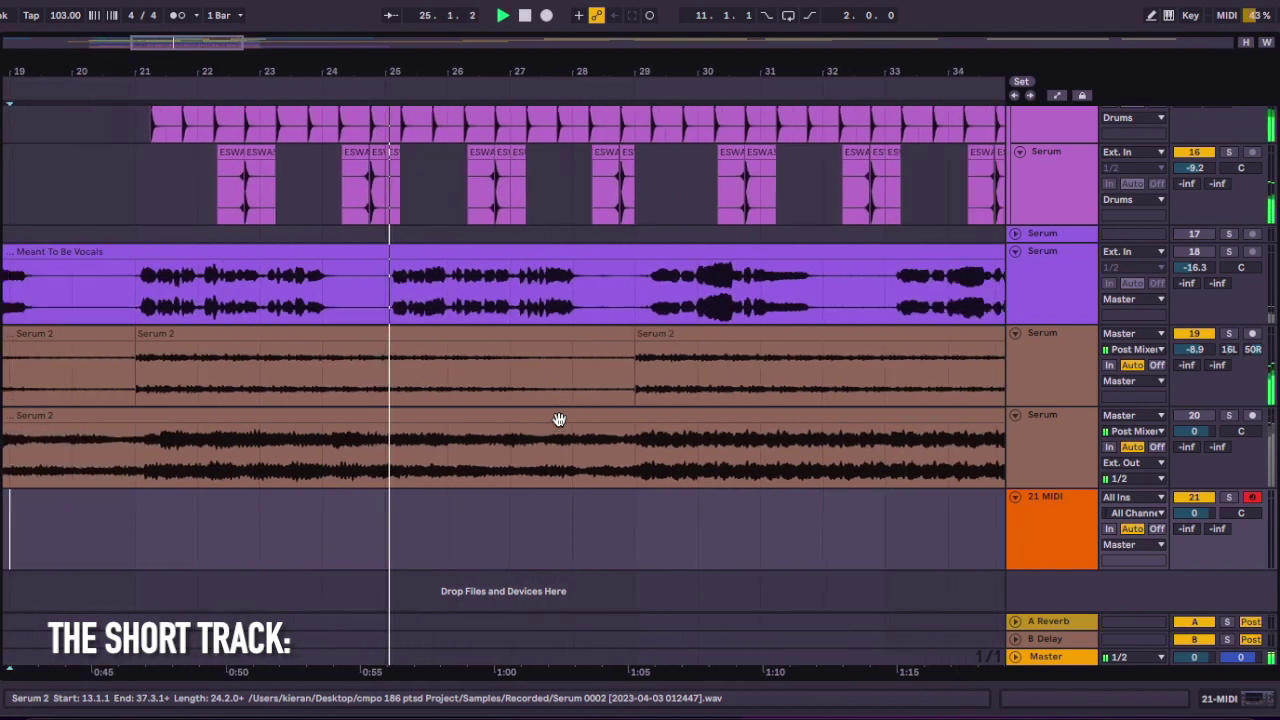
{"action": "scroll", "coordinate": [616, 431], "scroll_direction": "down", "scroll_amount": 4}
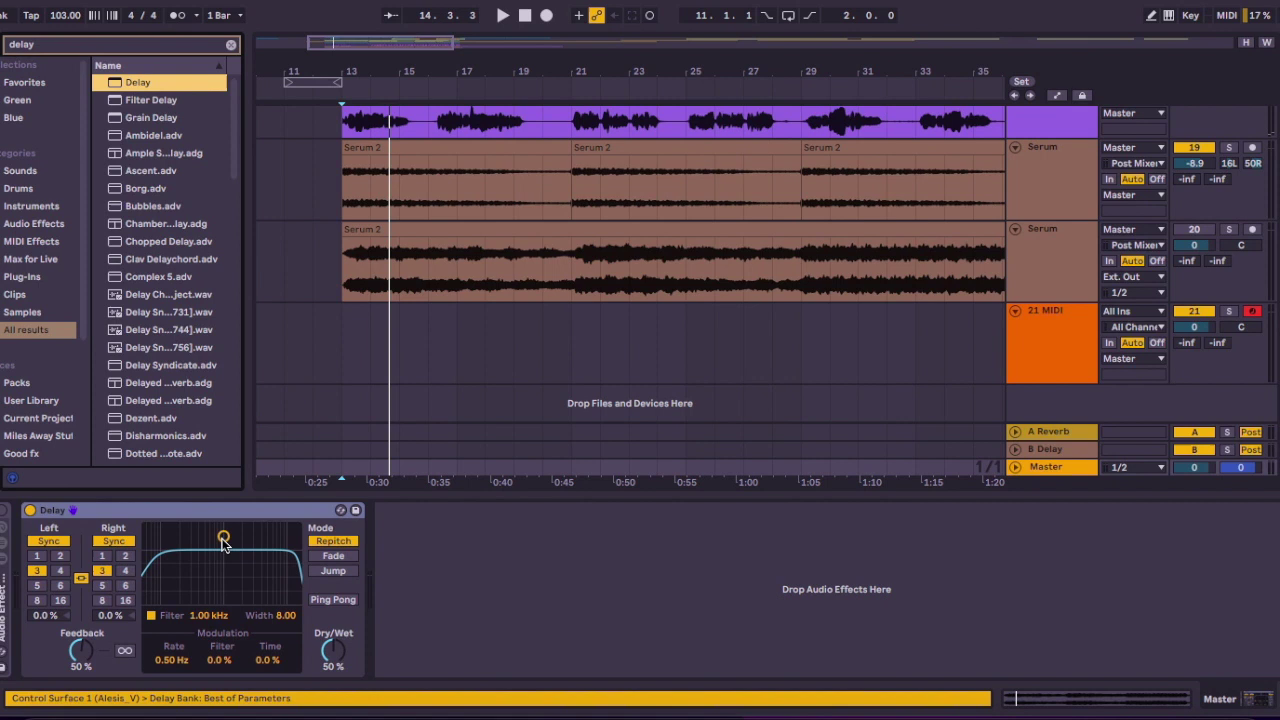
Set the Master's Delay to 1 sixteenth on both sides, 95% feedback and 100% wet, with the filter at 417 Hz and width 2.29.
{"action": "left_click_drag", "start_coordinate": [224, 541], "coordinate": [223, 549]}
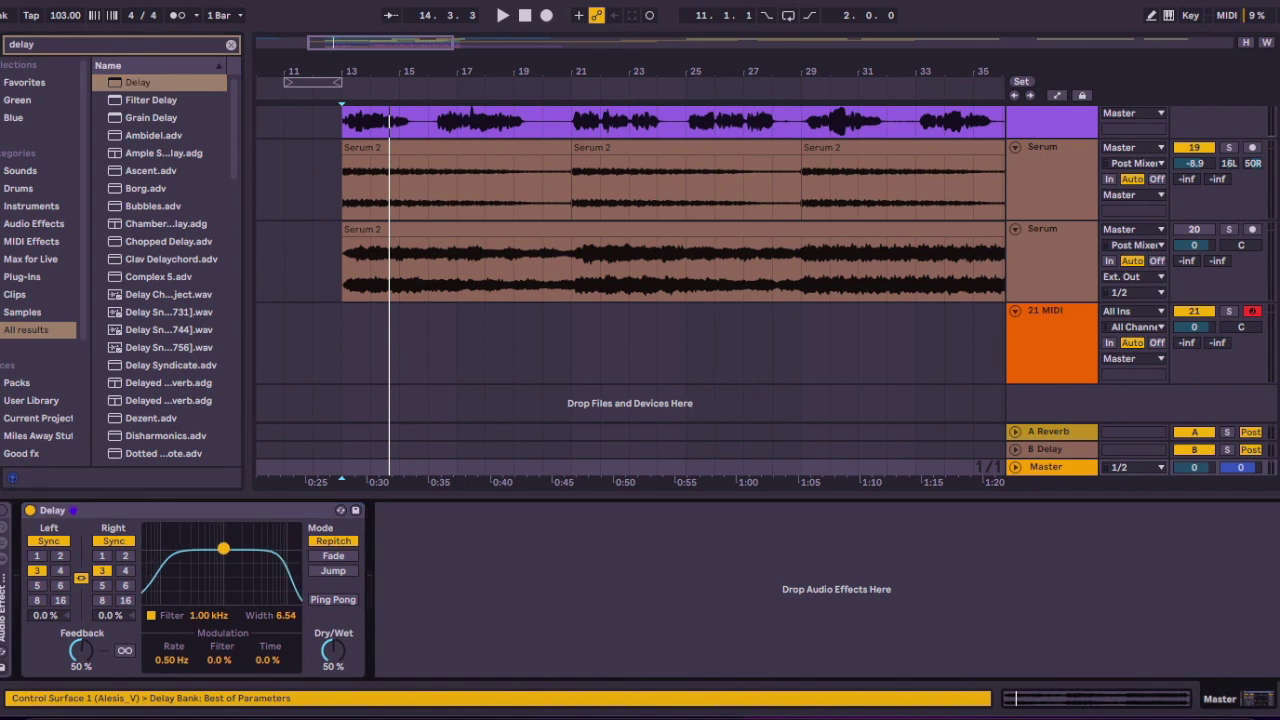
{"action": "left_click", "coordinate": [100, 556]}
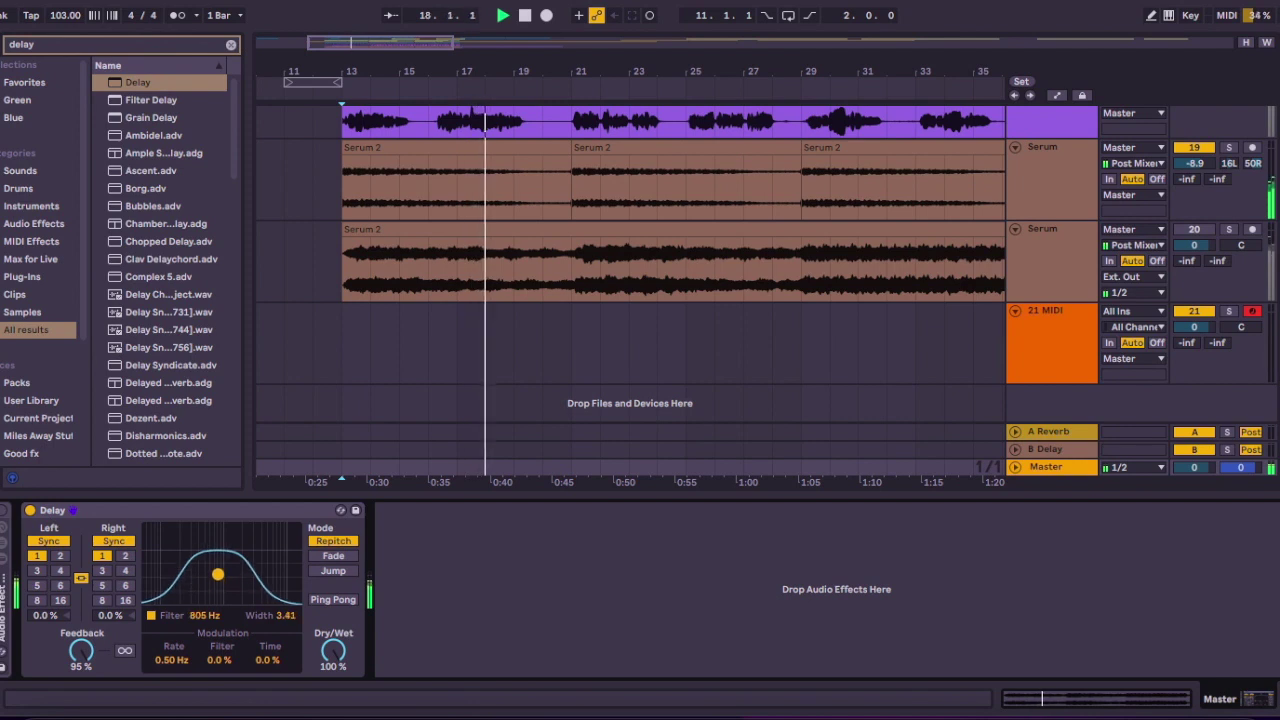
{"action": "left_click_drag", "start_coordinate": [218, 570], "coordinate": [214, 578]}
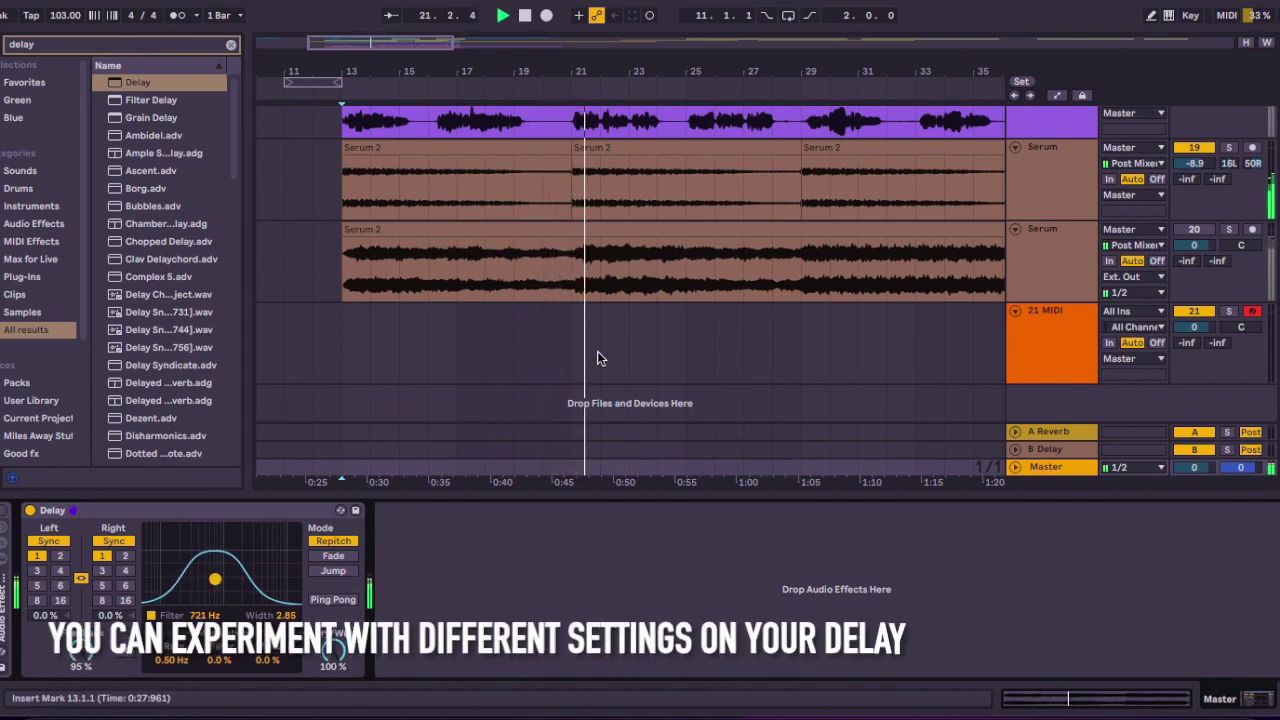
{"action": "left_click_drag", "start_coordinate": [215, 579], "coordinate": [200, 585]}
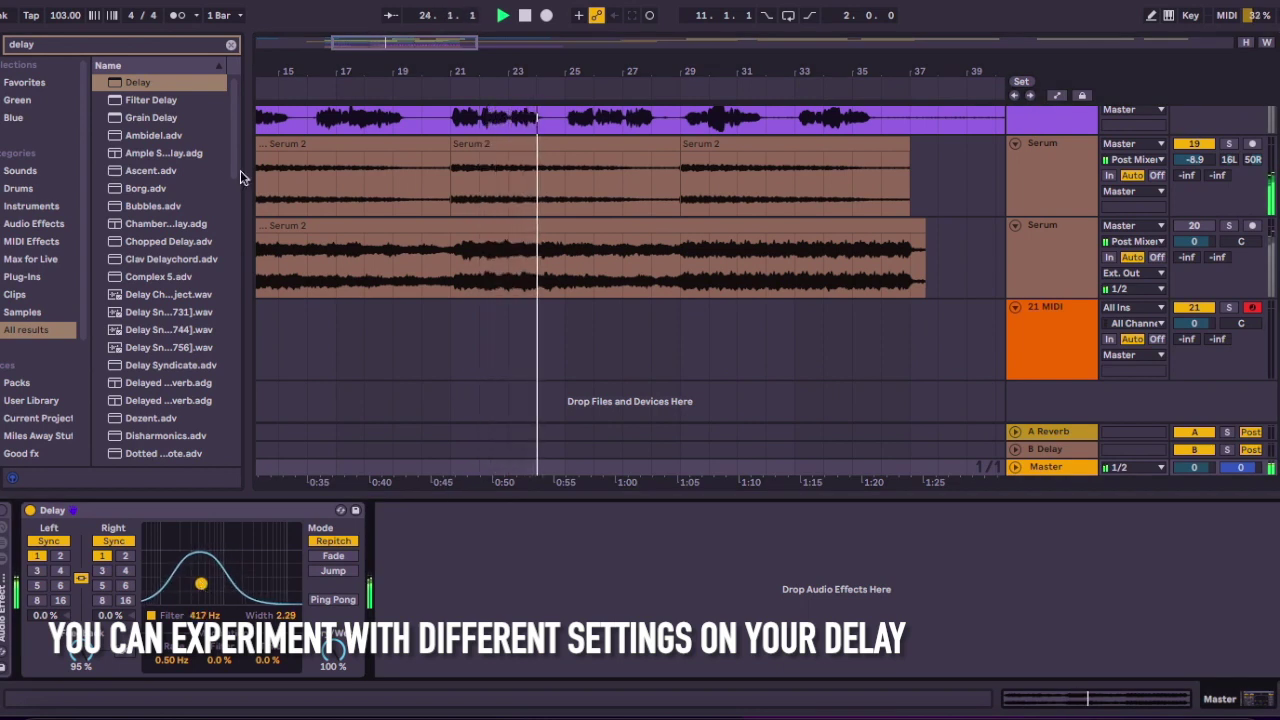
Clear the delay search, hide the browser and follow the Serum 2 clips on tracks 19 and 20 up to bar 37.
{"action": "left_click", "coordinate": [231, 45]}
{"action": "key", "text": "ctrl+alt+b"}
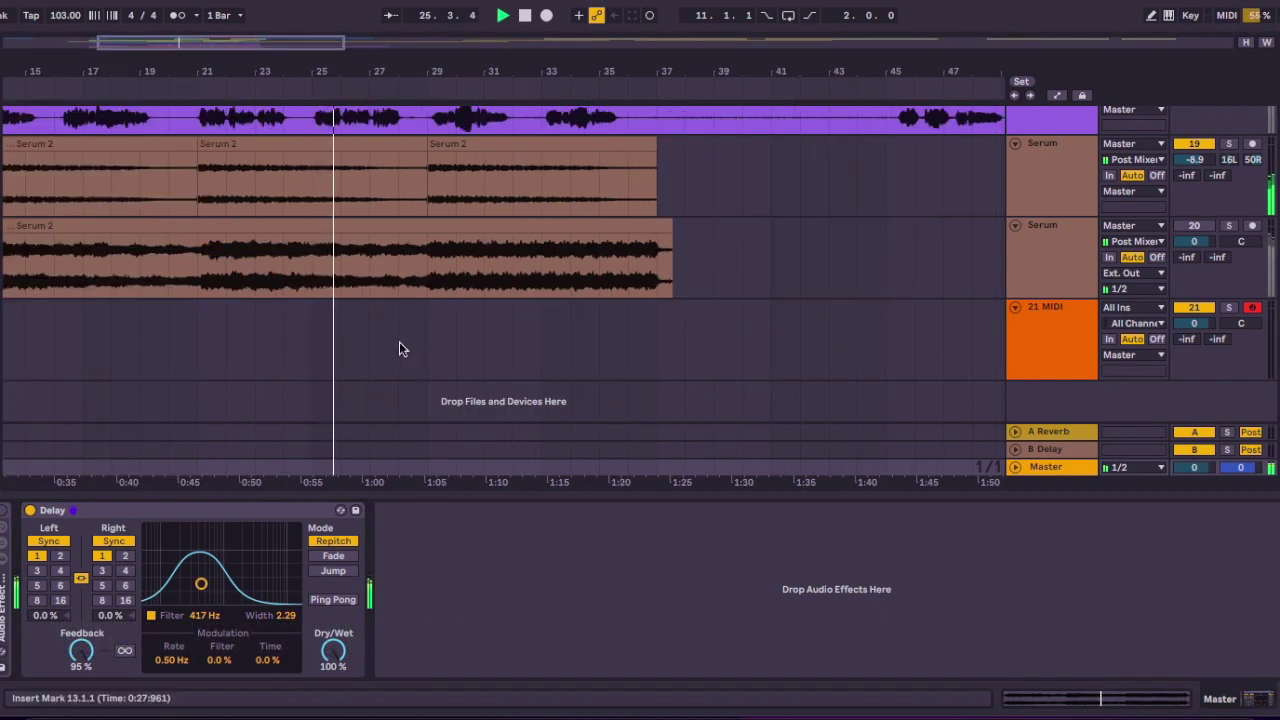
{"action": "scroll", "coordinate": [399, 348], "scroll_direction": "up", "scroll_amount": 5}
{"action": "scroll", "coordinate": [399, 348], "scroll_direction": "left", "scroll_amount": 1}
{"action": "scroll", "coordinate": [399, 348], "scroll_direction": "down", "scroll_amount": 2}
{"action": "scroll", "coordinate": [399, 348], "scroll_direction": "right", "scroll_amount": 3}
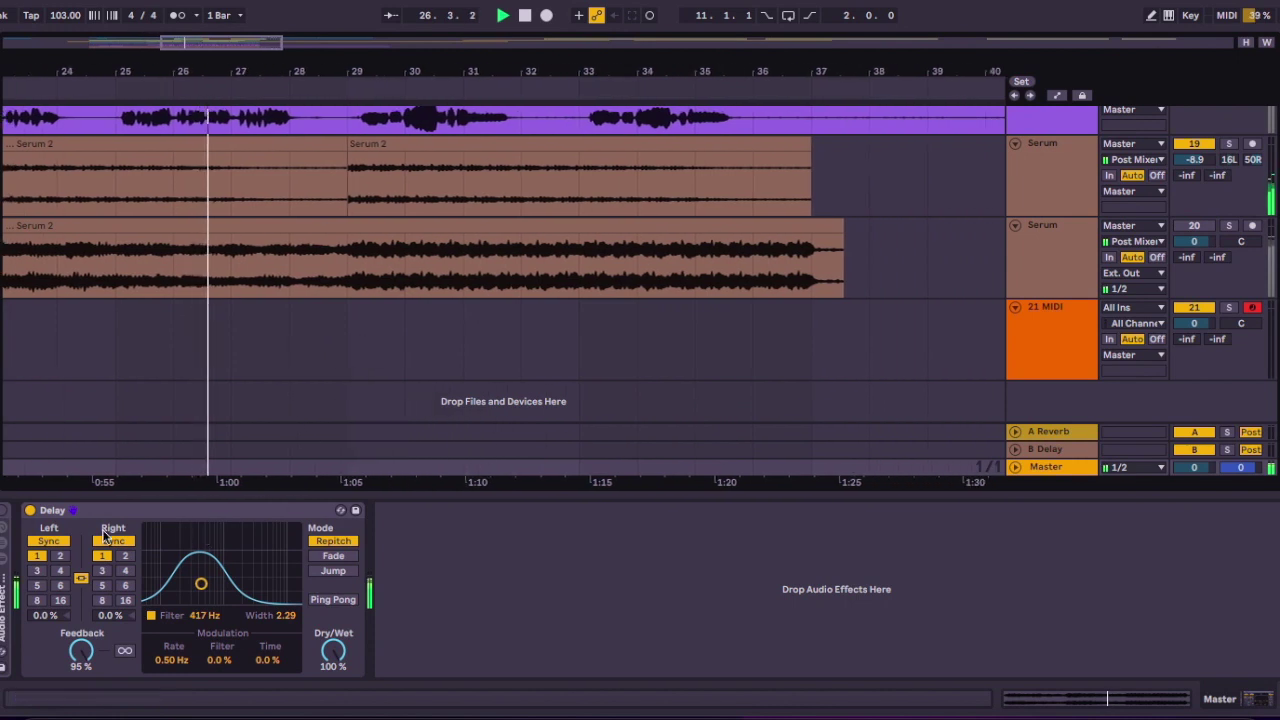
{"action": "scroll", "coordinate": [329, 347], "scroll_direction": "left", "scroll_amount": 2}
{"action": "scroll", "coordinate": [329, 347], "scroll_direction": "down", "scroll_amount": 2}
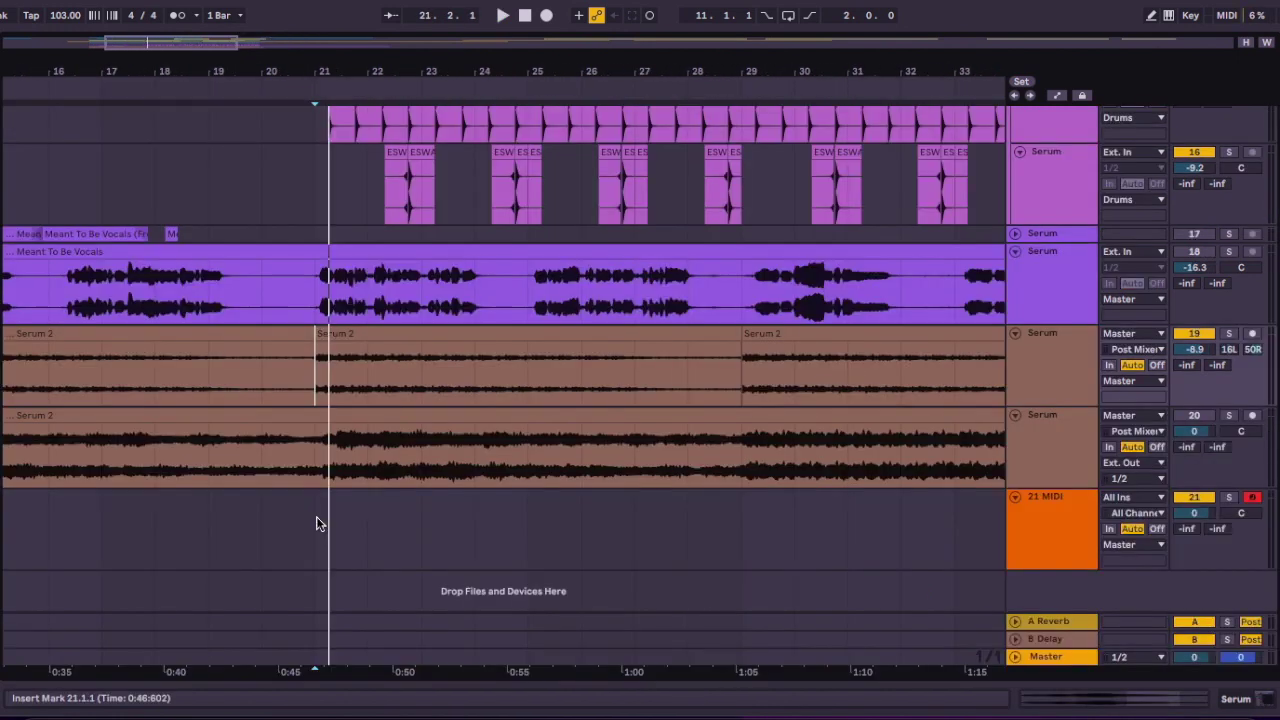
Restart playback from 19.1.1 on track 21 and review the drum, vocal and Serum 2 clips from bar 21 onward.
{"action": "left_click", "coordinate": [316, 528]}
{"action": "left_click", "coordinate": [209, 530]}
{"action": "key", "text": "space"}
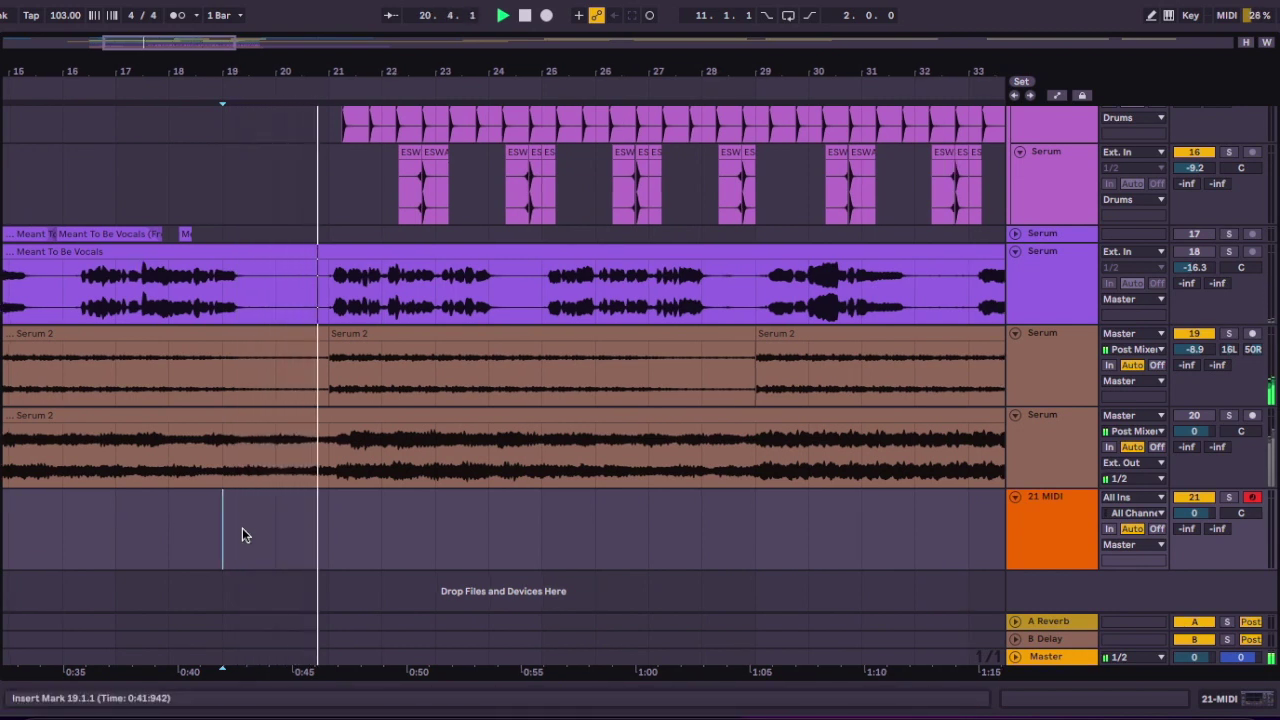
{"action": "scroll", "coordinate": [558, 418], "scroll_direction": "right", "scroll_amount": 3}
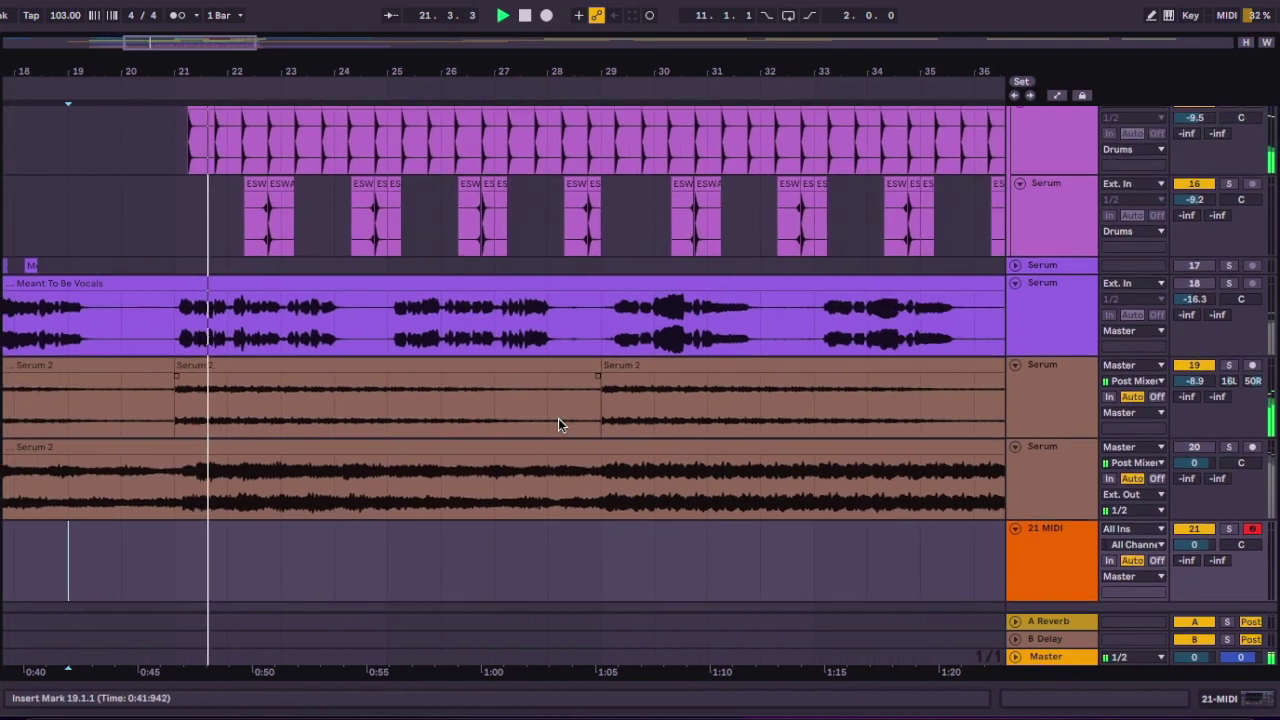
{"action": "scroll", "coordinate": [558, 418], "scroll_direction": "down", "scroll_amount": 3}
{"action": "scroll", "coordinate": [558, 418], "scroll_direction": "up", "scroll_amount": 5}
{"action": "scroll", "coordinate": [558, 418], "scroll_direction": "up", "scroll_amount": 10}
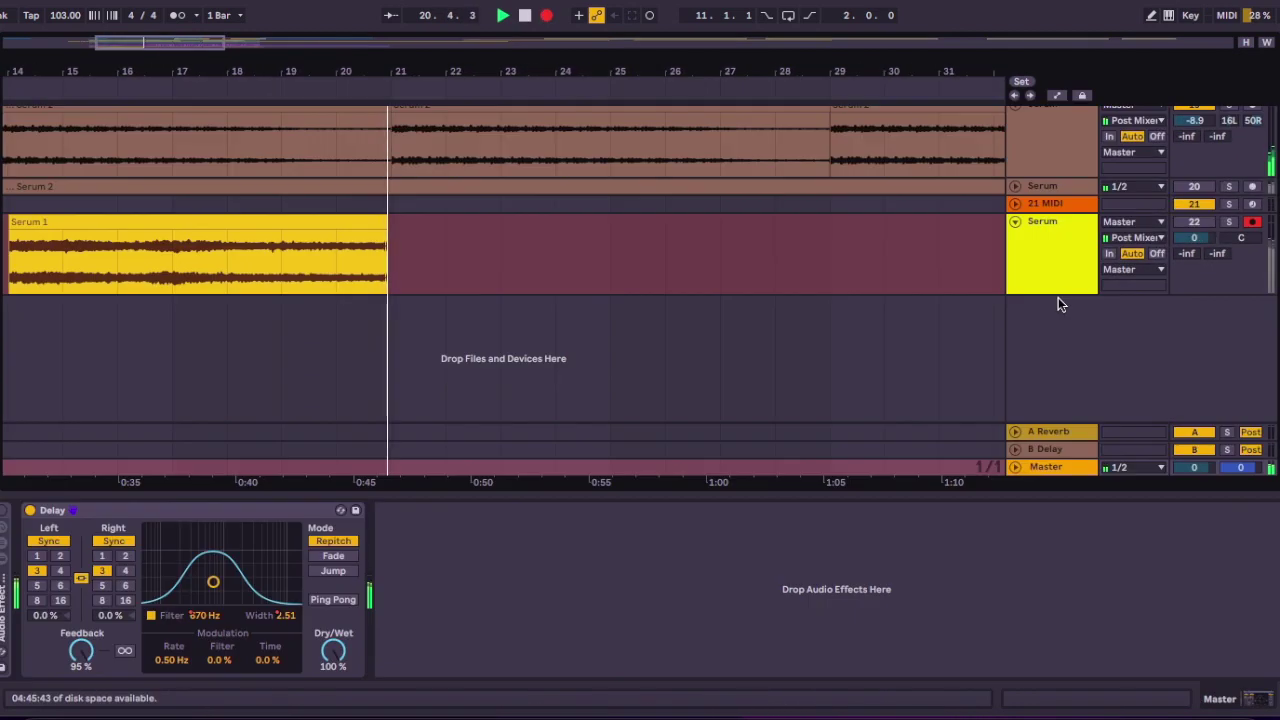
Enlarge track 22 during recording and sweep the Master Delay's filter down to 241 Hz with width 2.29.
{"action": "left_click_drag", "start_coordinate": [1058, 292], "coordinate": [1058, 405]}
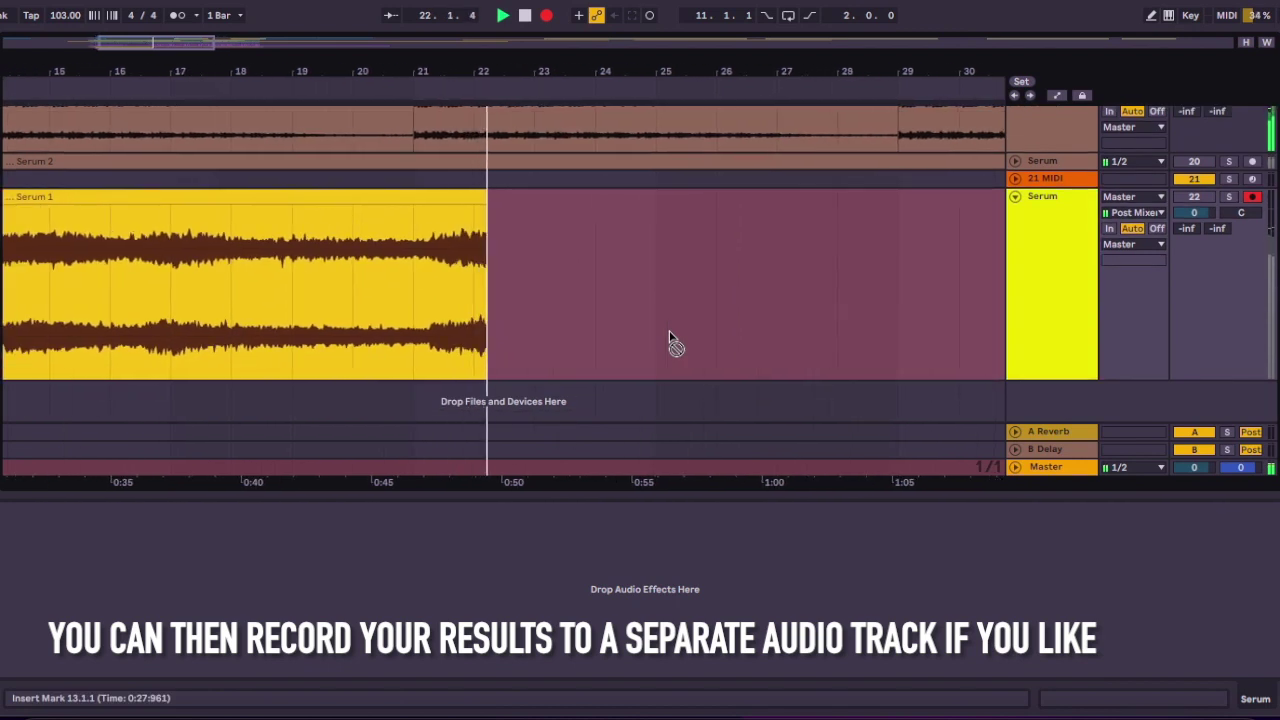
{"action": "left_click", "coordinate": [1036, 467]}
{"action": "left_click_drag", "start_coordinate": [213, 582], "coordinate": [209, 582]}
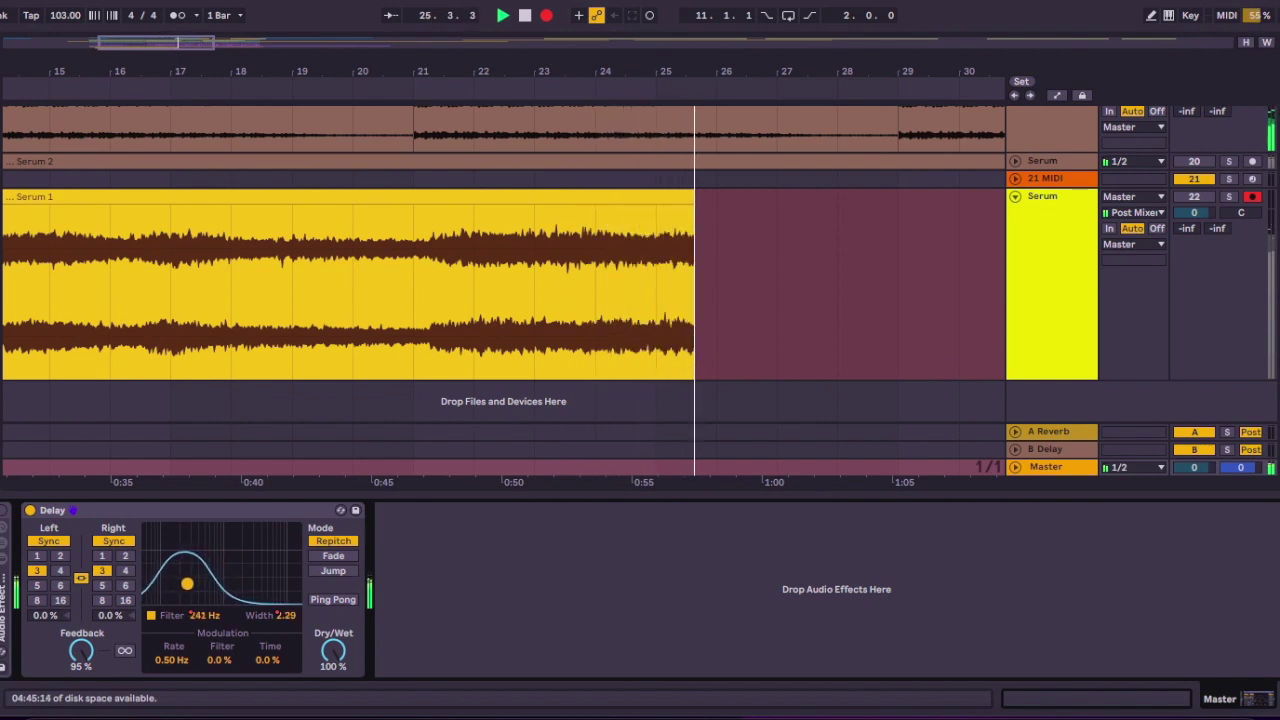
Move the insert marker to the end of track 22's recording near bar 29 and select the Master track.
{"action": "left_click", "coordinate": [193, 328]}
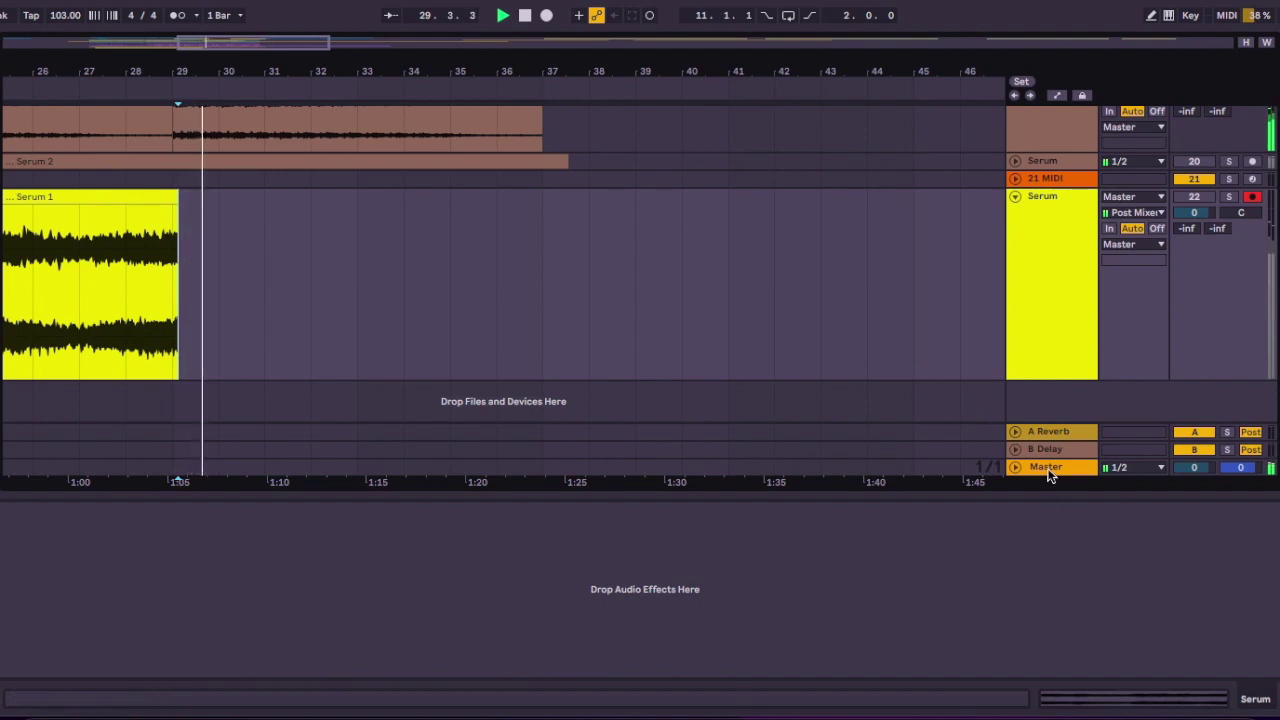
{"action": "left_click", "coordinate": [1048, 474]}
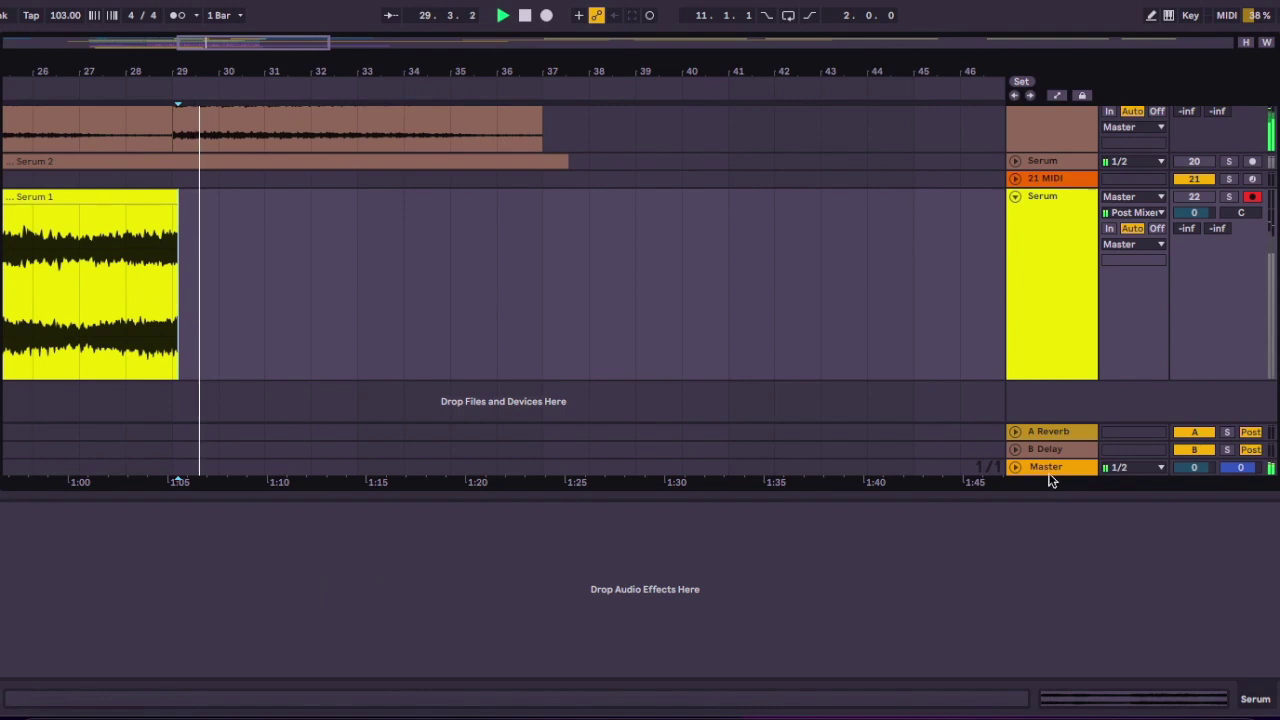
Show the Master's devices and shift the Delay filter's frequency and width slightly while recording into track 22.
{"action": "left_click", "coordinate": [1049, 476]}
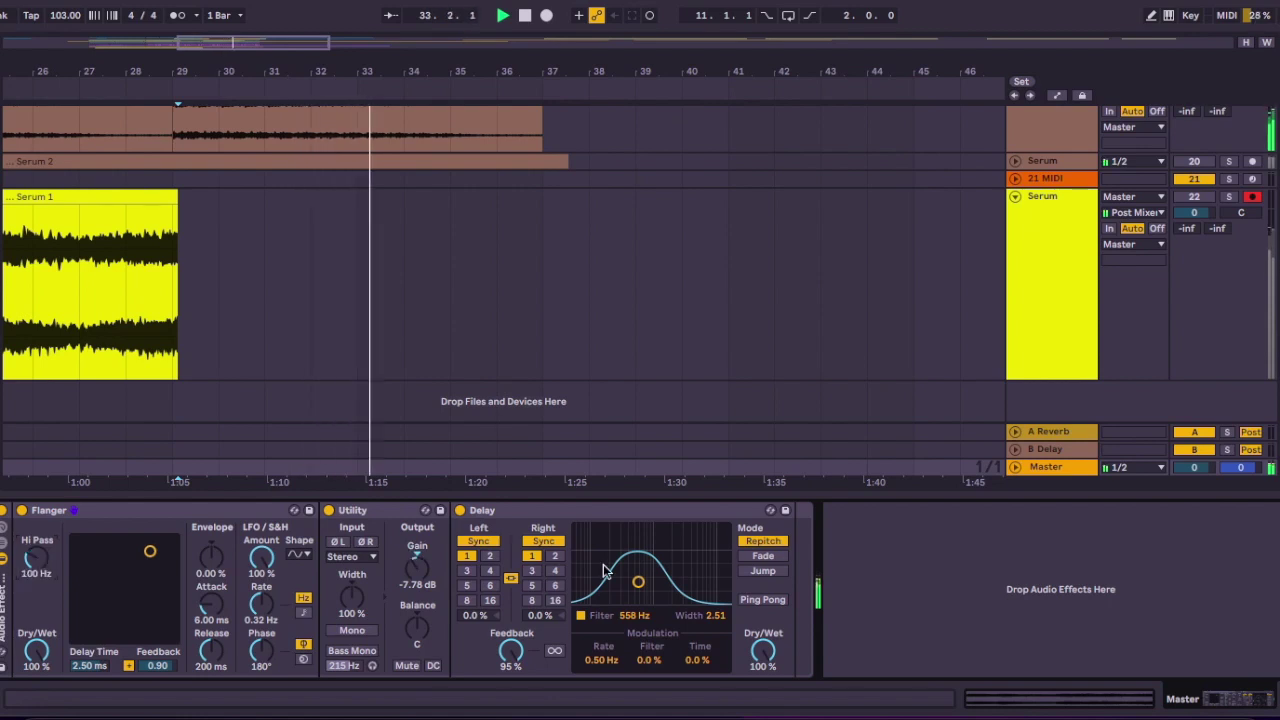
{"action": "mouse_move", "coordinate": [637, 585]}
{"action": "left_mouse_down"}
{"action": "mouse_move", "coordinate": [618, 585]}
{"action": "mouse_move", "coordinate": [635, 598]}
{"action": "mouse_move", "coordinate": [633, 580]}
{"action": "left_mouse_up"}
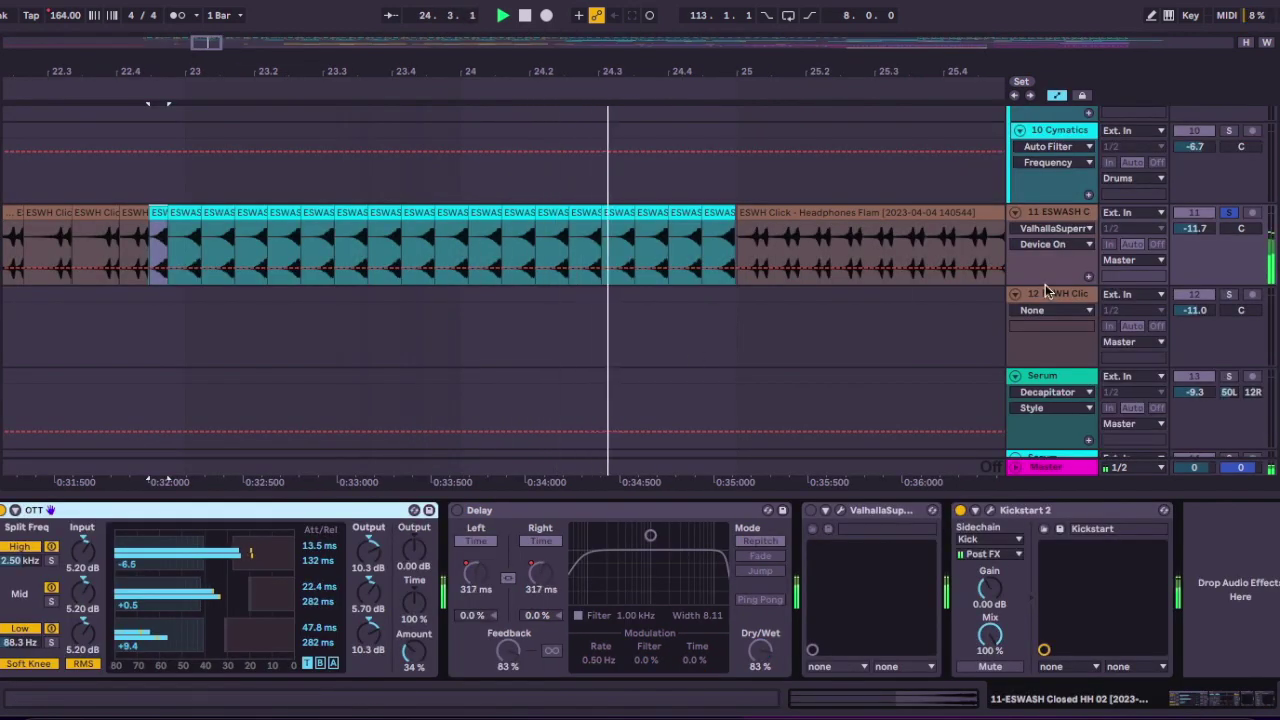
Enlarge track 11 and follow its ESWASH and ESWH Click clips from bar 23 to bar 35 during playback.
{"action": "left_click_drag", "start_coordinate": [1044, 282], "coordinate": [1047, 380]}
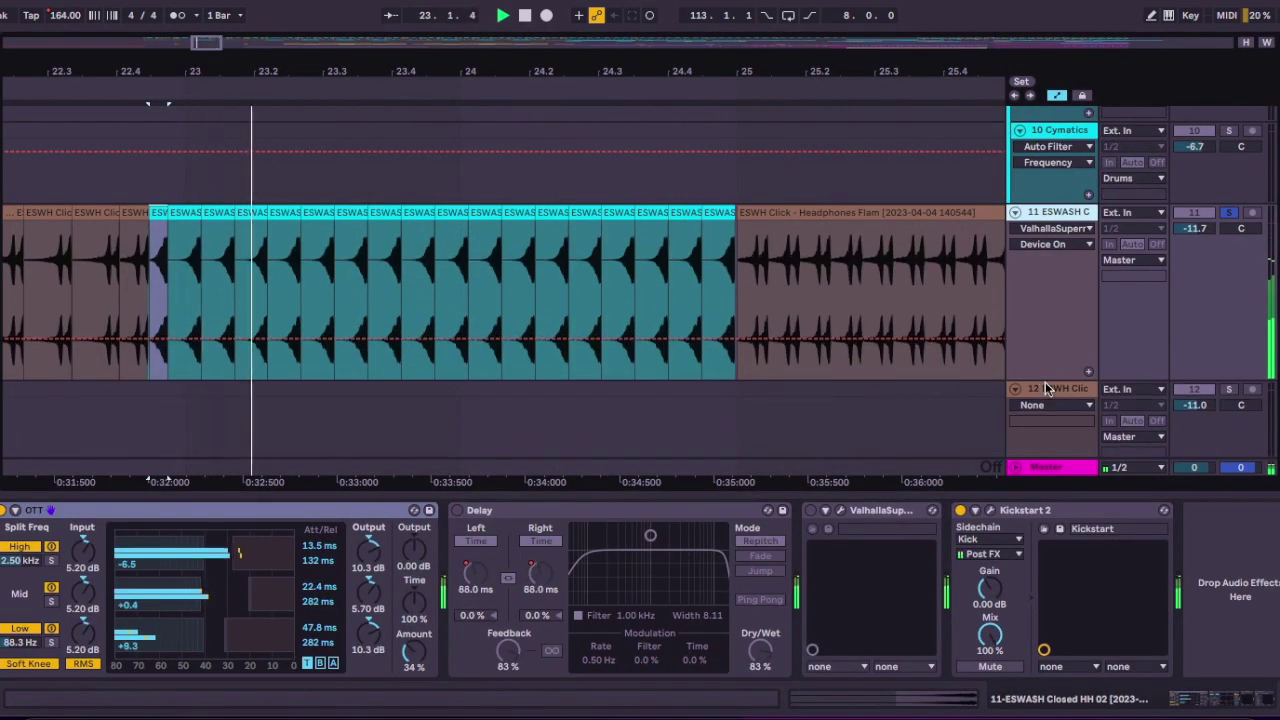
{"action": "scroll", "coordinate": [802, 334], "scroll_direction": "down", "scroll_amount": 1}
{"action": "scroll", "coordinate": [802, 334], "scroll_direction": "right", "scroll_amount": 5}
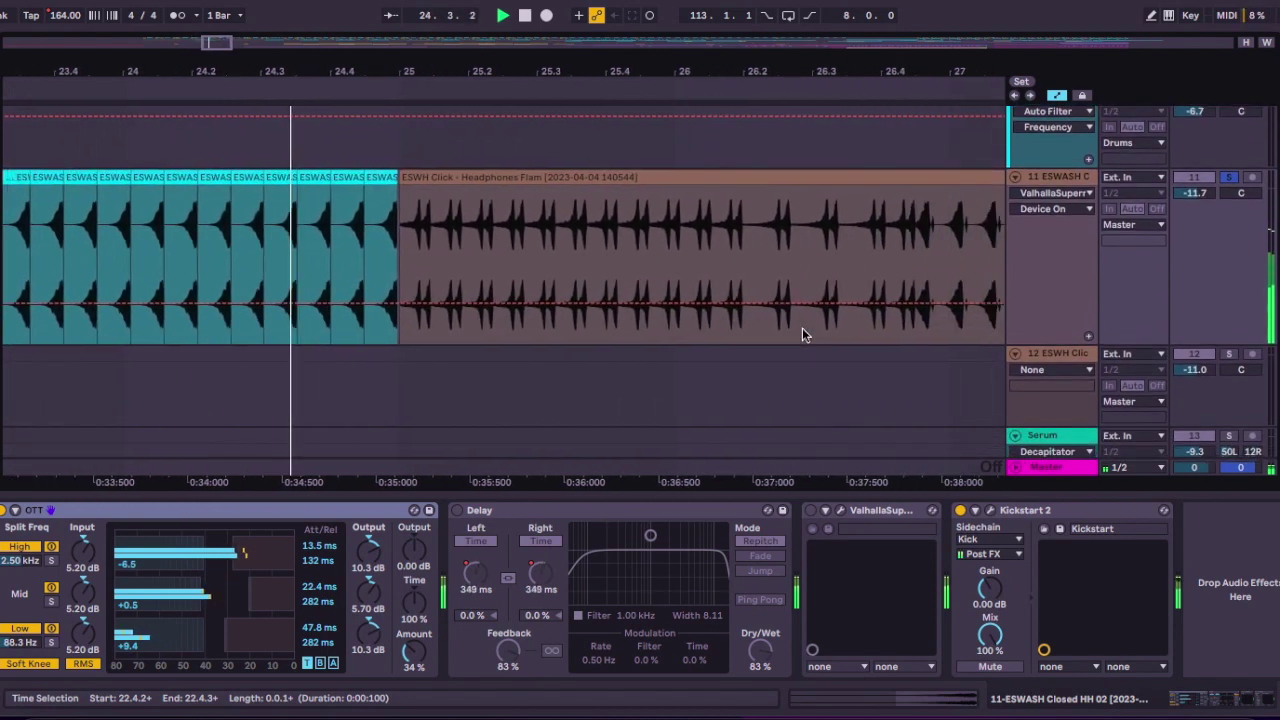
{"action": "scroll", "coordinate": [802, 334], "scroll_direction": "right", "scroll_amount": 4}
{"action": "scroll", "coordinate": [802, 334], "scroll_direction": "down", "scroll_amount": 2}
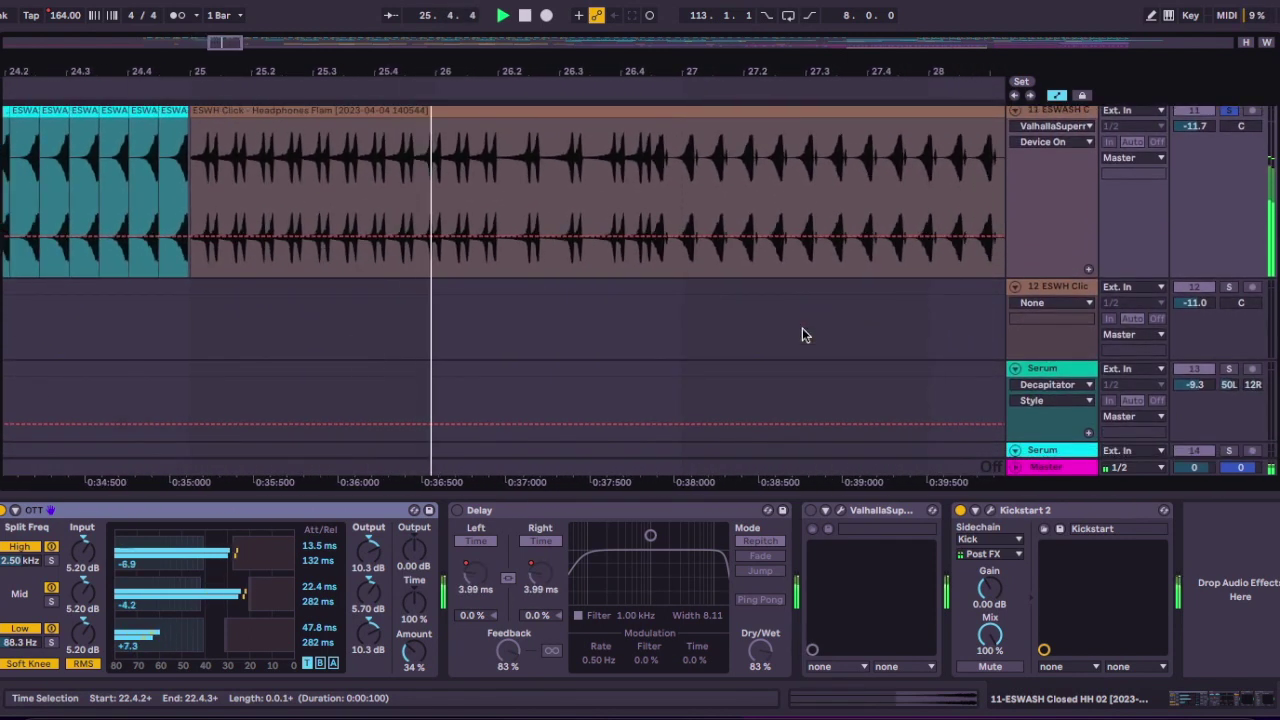
{"action": "scroll", "coordinate": [802, 334], "scroll_direction": "up", "scroll_amount": 1}
{"action": "scroll", "coordinate": [802, 334], "scroll_direction": "right", "scroll_amount": 2}
{"action": "scroll", "coordinate": [802, 334], "scroll_direction": "up", "scroll_amount": 1}
{"action": "scroll", "coordinate": [802, 334], "scroll_direction": "right", "scroll_amount": 4}
{"action": "scroll", "coordinate": [802, 328], "scroll_direction": "up", "scroll_amount": 1}
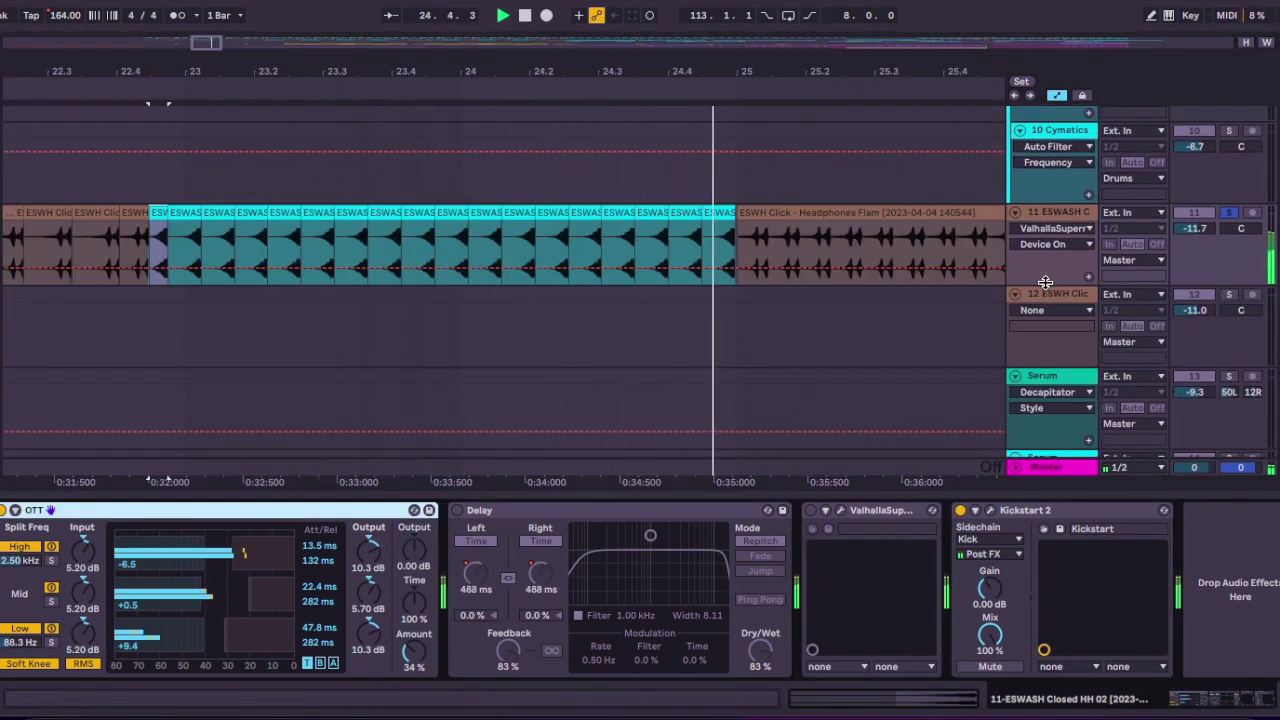
{"action": "scroll", "coordinate": [802, 328], "scroll_direction": "down", "scroll_amount": 3}
{"action": "scroll", "coordinate": [802, 328], "scroll_direction": "down", "scroll_amount": 2}
{"action": "scroll", "coordinate": [802, 328], "scroll_direction": "up", "scroll_amount": 3}
{"action": "scroll", "coordinate": [802, 328], "scroll_direction": "right", "scroll_amount": 4}
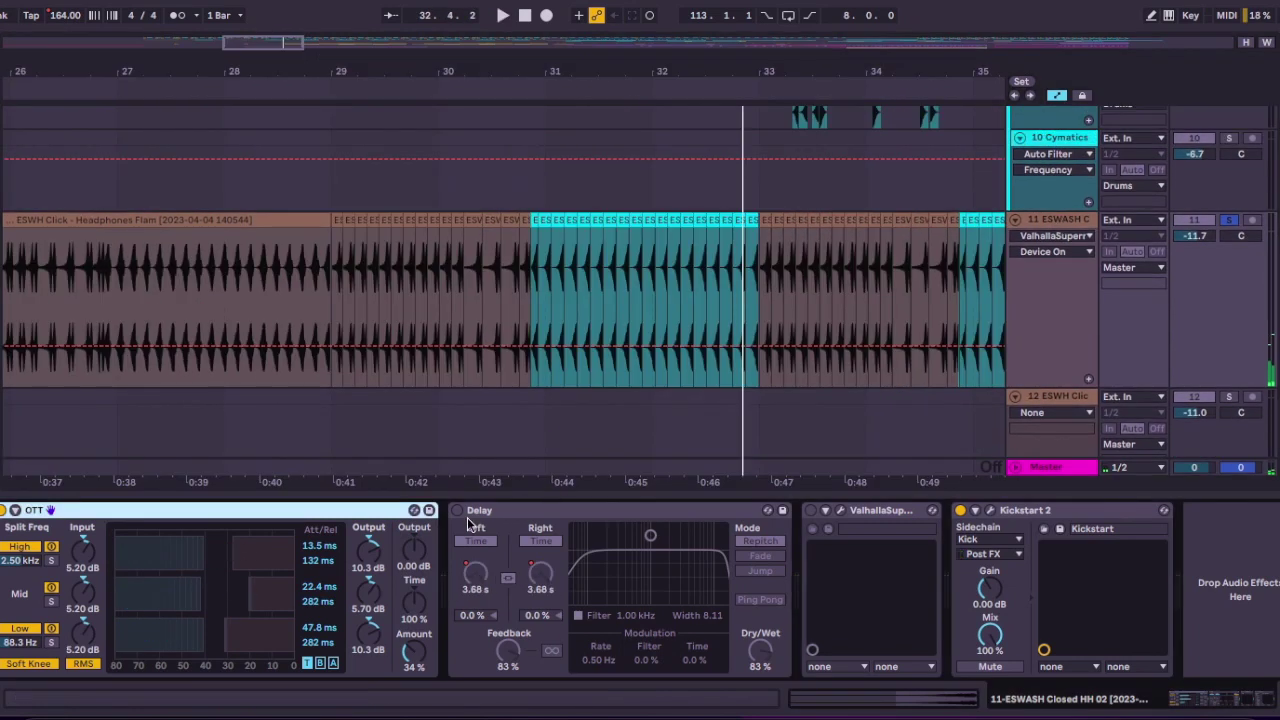
Turn on track 11's Delay and show the automation of its left delay time on the clips.
{"action": "left_click", "coordinate": [457, 511]}
{"action": "right_click", "coordinate": [477, 580]}
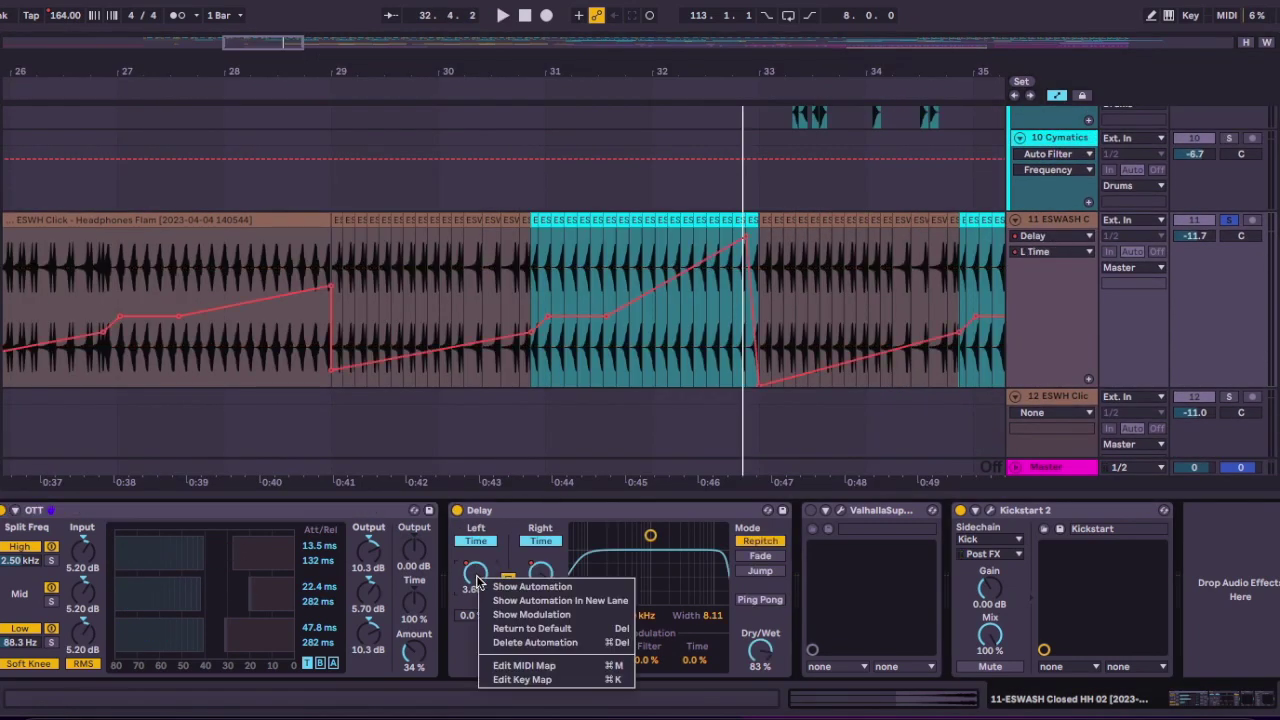
{"action": "left_click", "coordinate": [511, 590]}
{"action": "scroll", "coordinate": [491, 329], "scroll_direction": "left", "scroll_amount": 5}
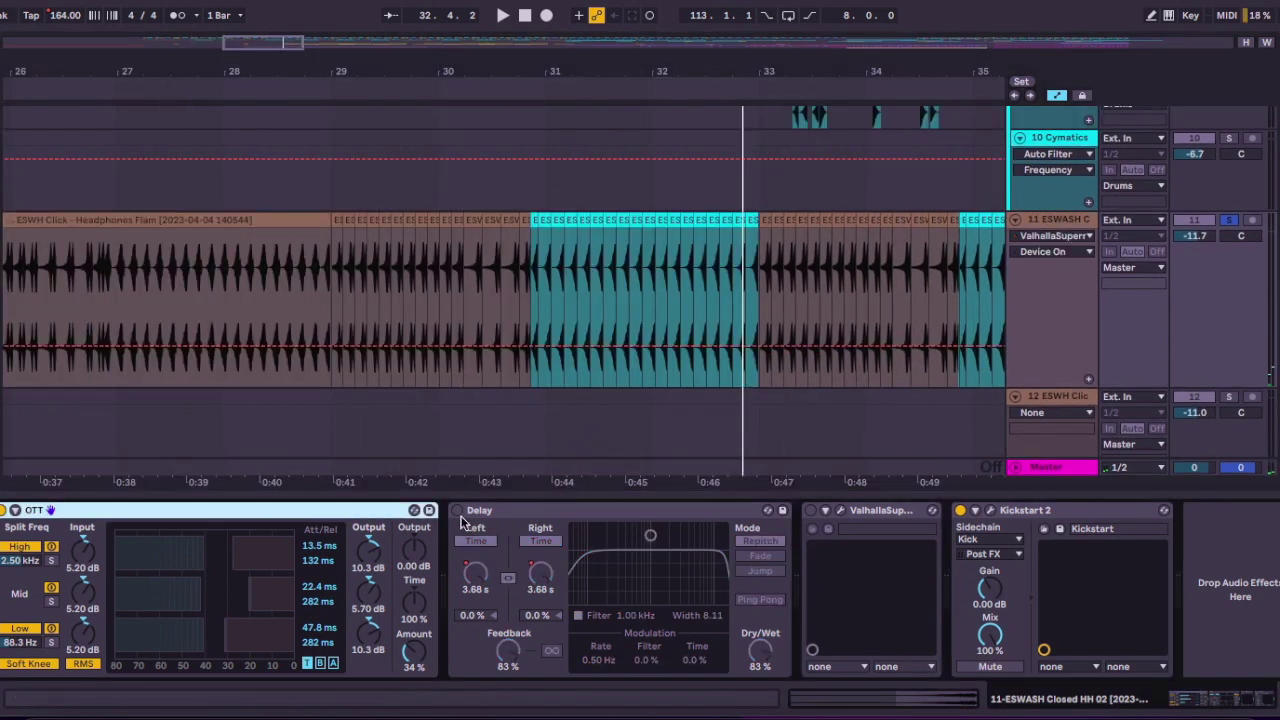
{"action": "left_click", "coordinate": [457, 511]}
{"action": "right_click", "coordinate": [477, 580]}
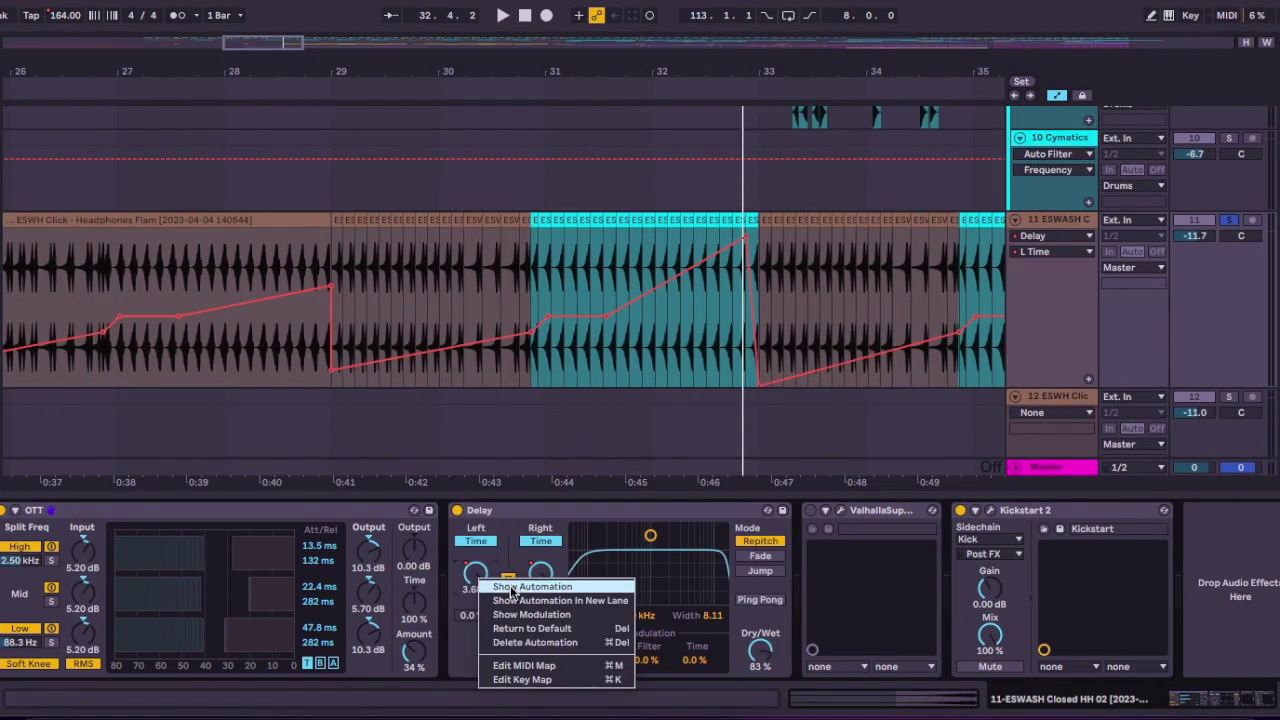
{"action": "left_click", "coordinate": [511, 588]}
{"action": "scroll", "coordinate": [487, 320], "scroll_direction": "left", "scroll_amount": 8}
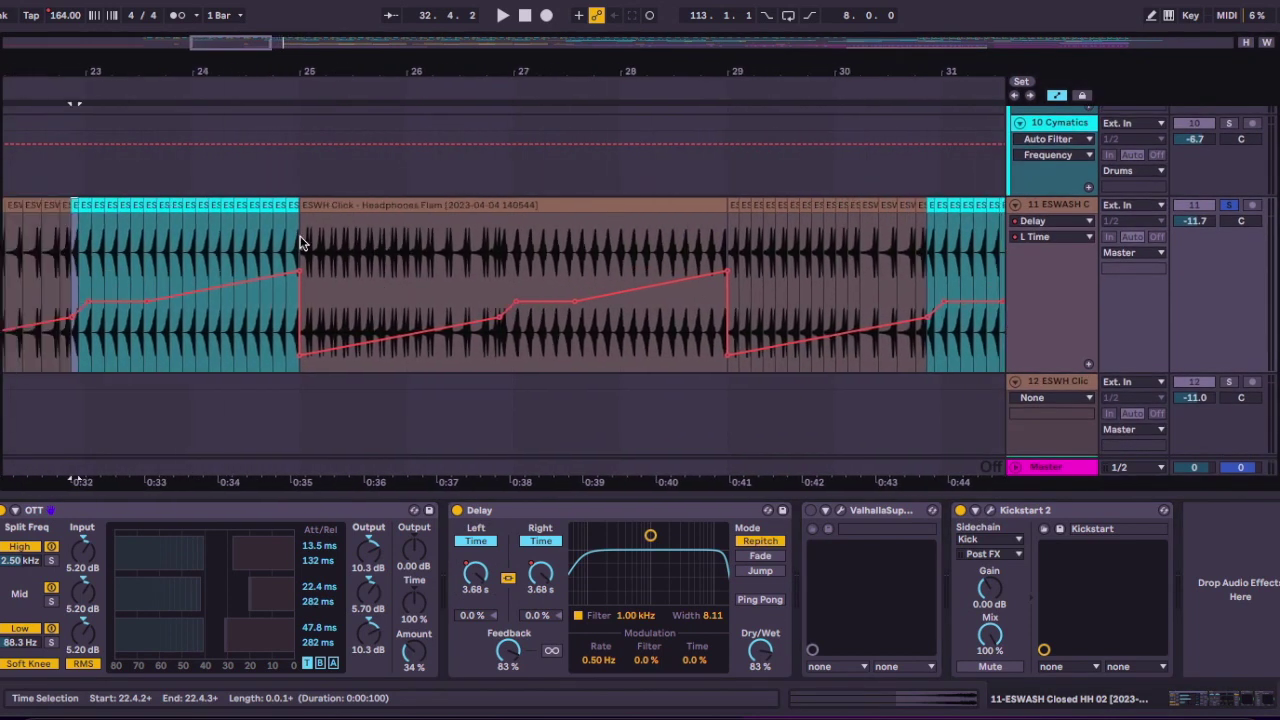
Play track 11 from bar 25 and examine the left delay time automation on the Headphones Flam clip.
{"action": "left_click", "coordinate": [300, 242]}
{"action": "key", "text": "space"}
{"action": "scroll", "coordinate": [393, 268], "scroll_direction": "right", "scroll_amount": 3}
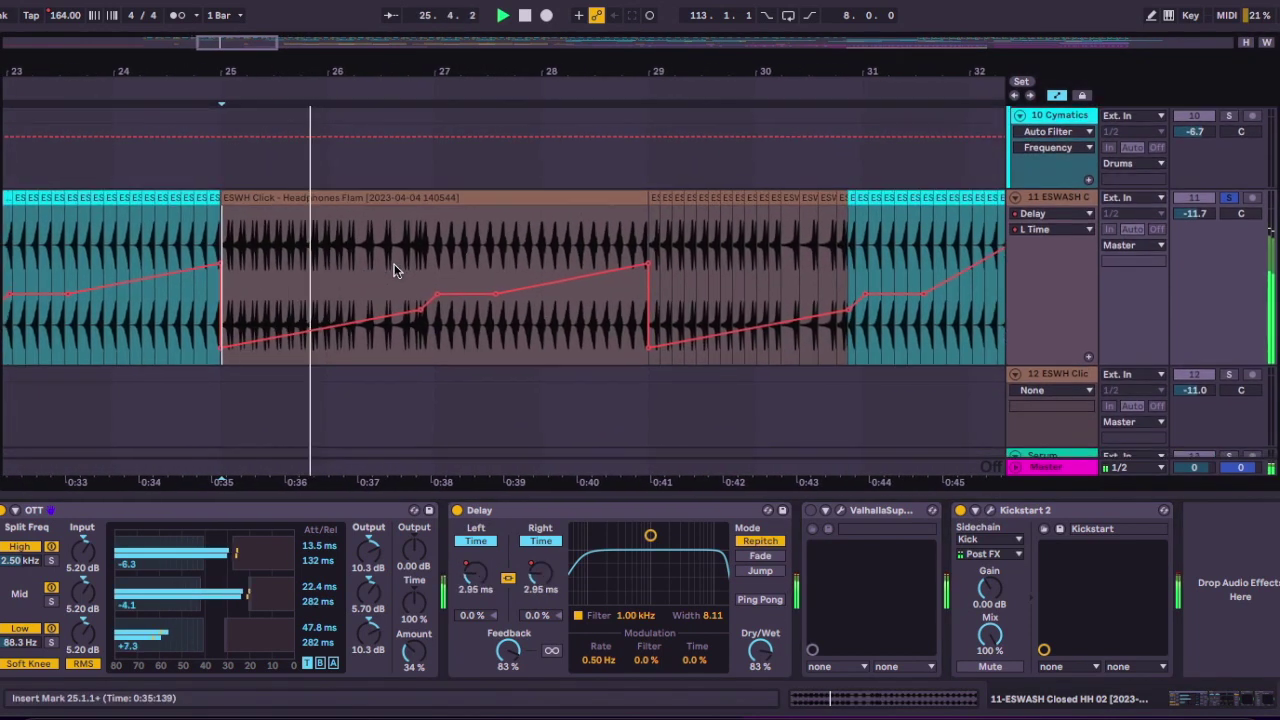
{"action": "scroll", "coordinate": [394, 268], "scroll_direction": "up", "scroll_amount": 5}
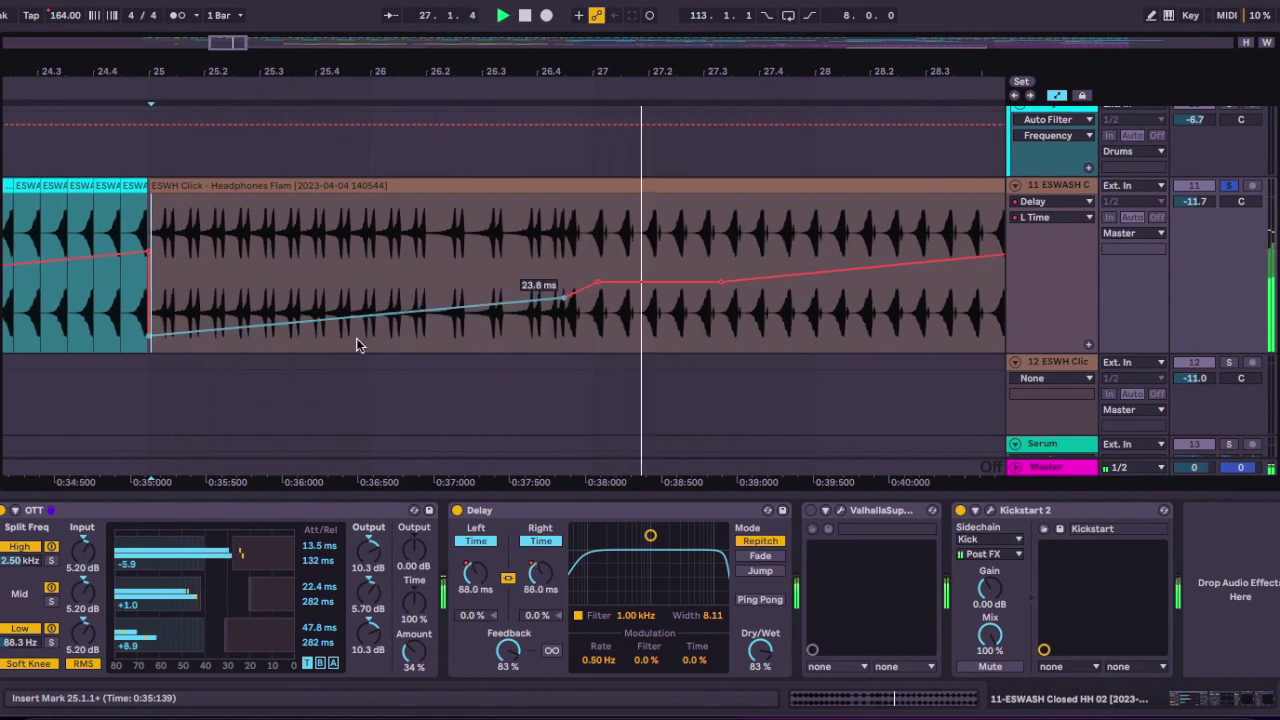
{"action": "scroll", "coordinate": [584, 295], "scroll_direction": "down", "scroll_amount": 4}
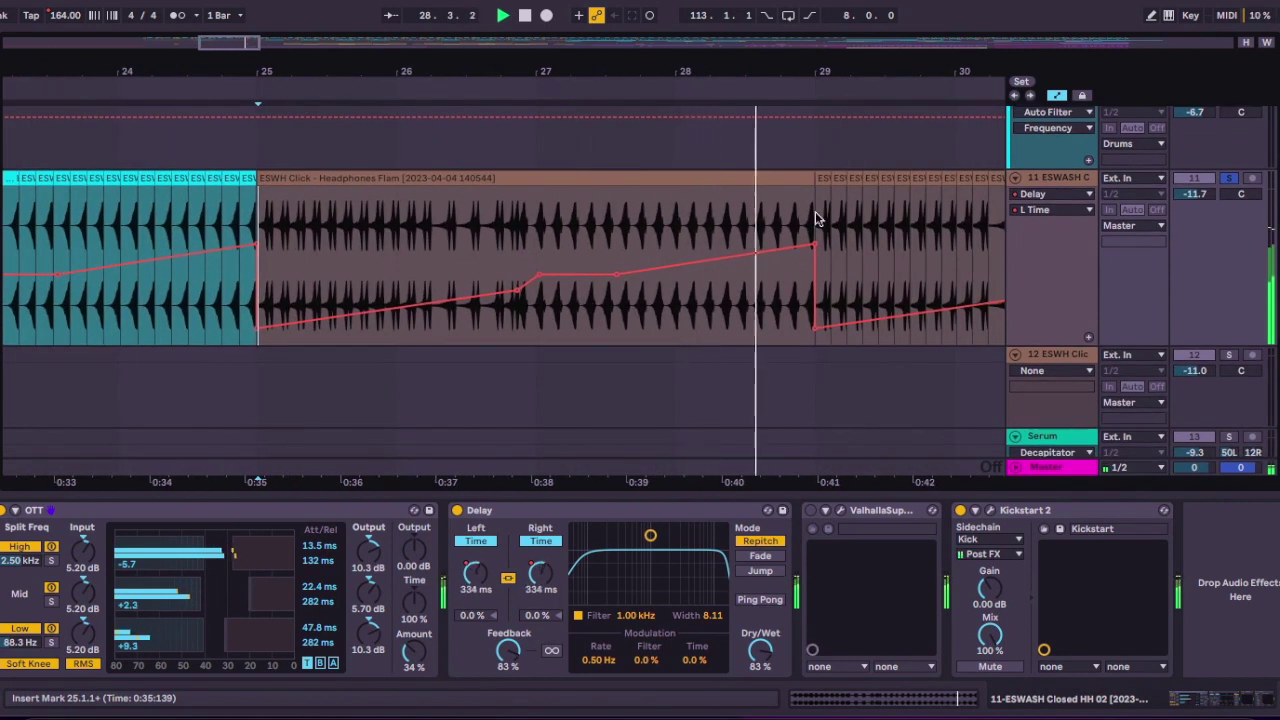
{"action": "scroll", "coordinate": [813, 217], "scroll_direction": "right", "scroll_amount": 5}
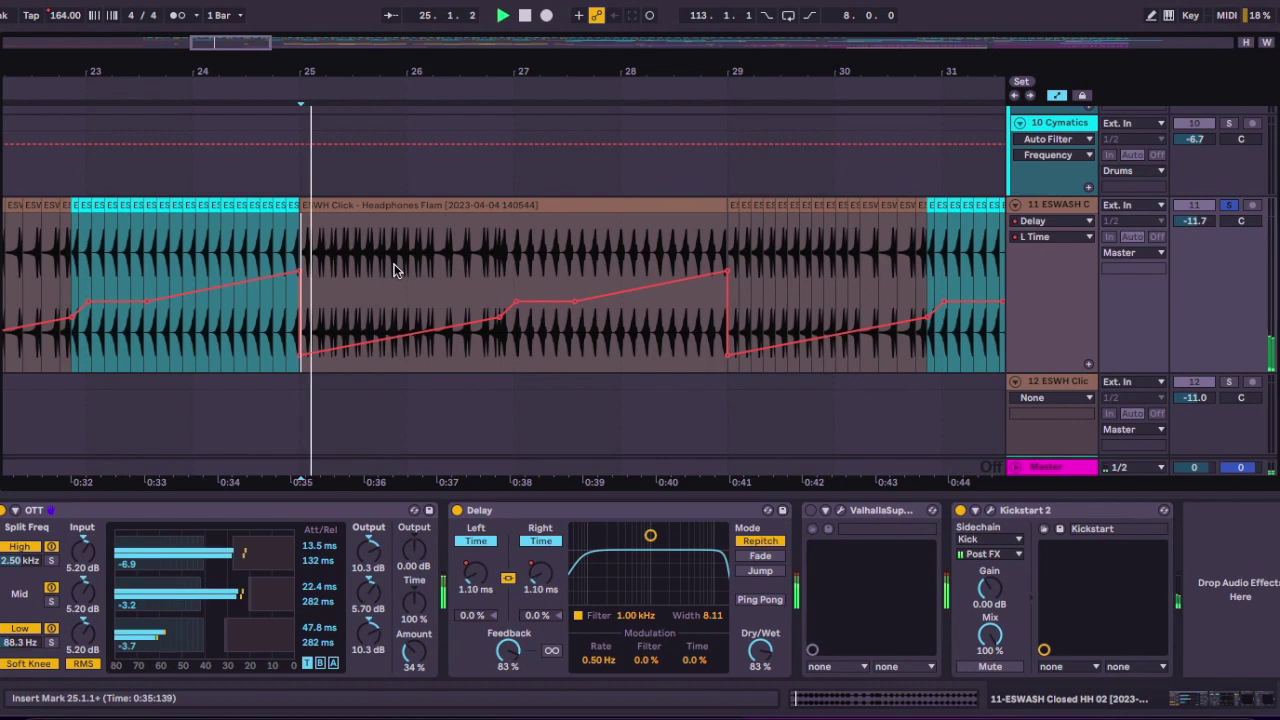
{"action": "scroll", "coordinate": [394, 271], "scroll_direction": "right", "scroll_amount": 2}
{"action": "scroll", "coordinate": [394, 271], "scroll_direction": "up", "scroll_amount": 5}
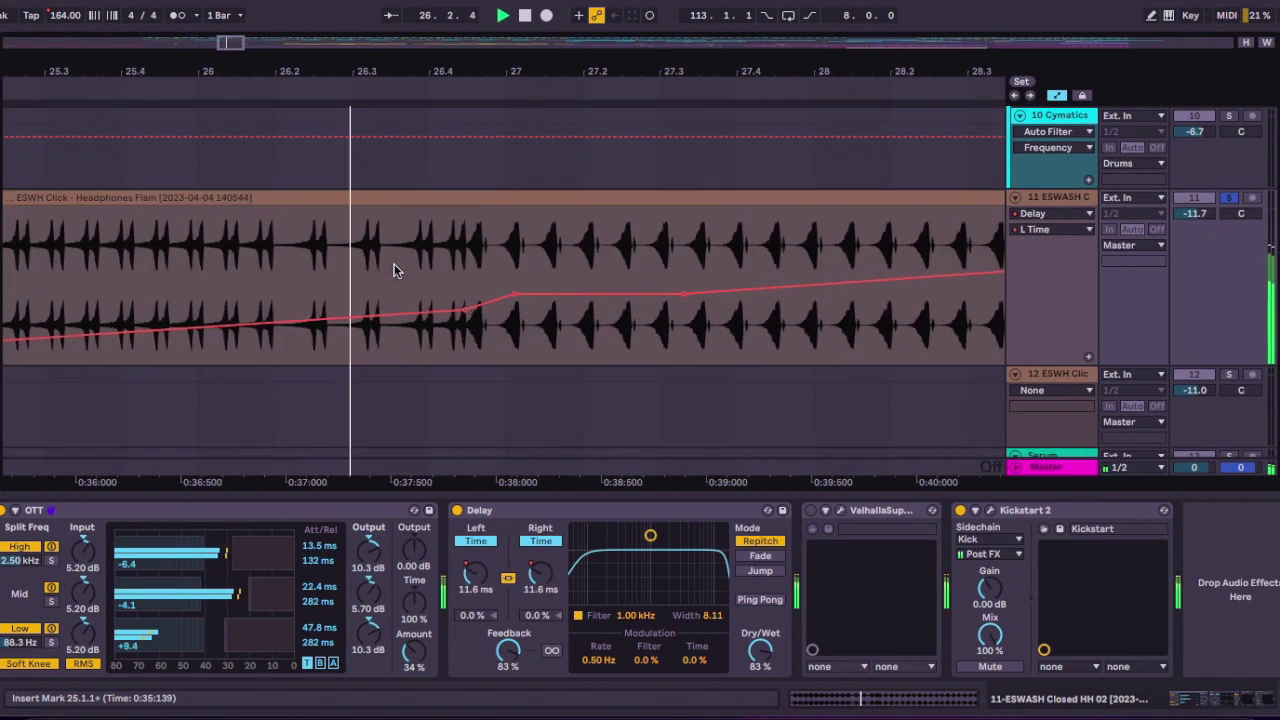
{"action": "scroll", "coordinate": [394, 271], "scroll_direction": "left", "scroll_amount": 3}
{"action": "scroll", "coordinate": [394, 270], "scroll_direction": "down", "scroll_amount": 3}
{"action": "scroll", "coordinate": [587, 302], "scroll_direction": "down", "scroll_amount": 4}
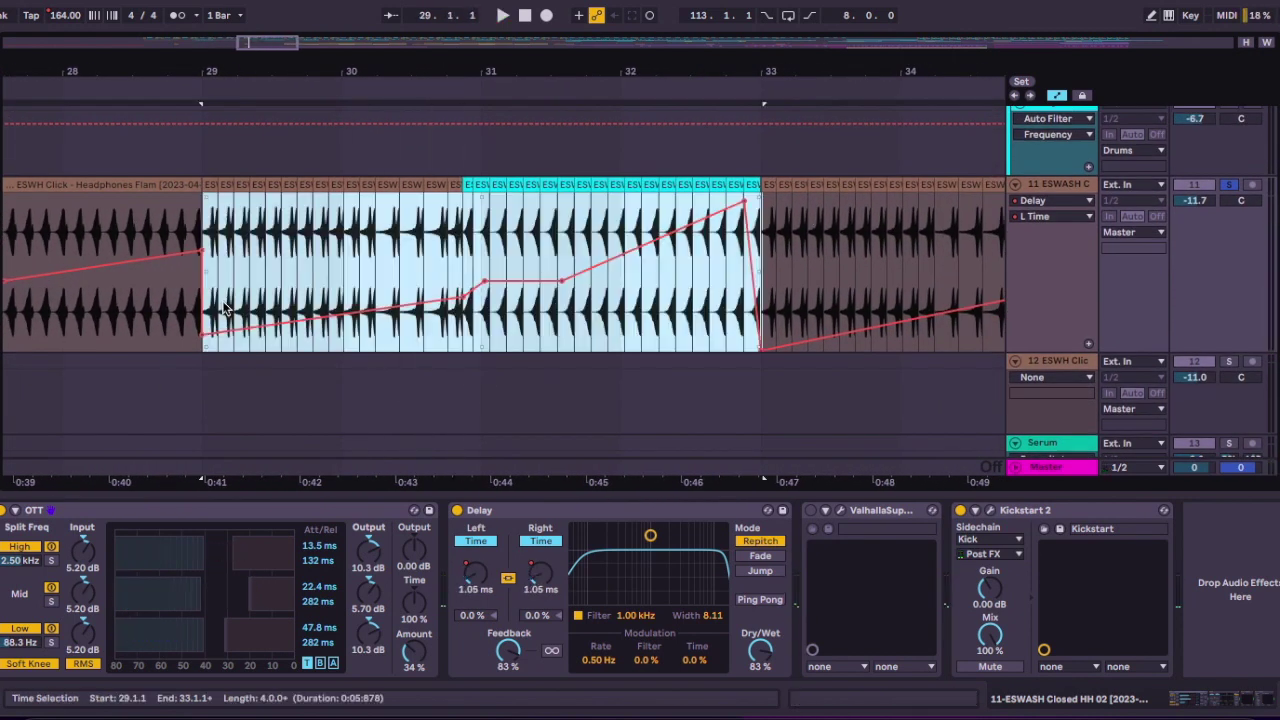
Replay track 11 from the start of bar 29 and inspect the delay time automation's drop and rise there.
{"action": "key", "text": "space"}
{"action": "left_click", "coordinate": [222, 305]}
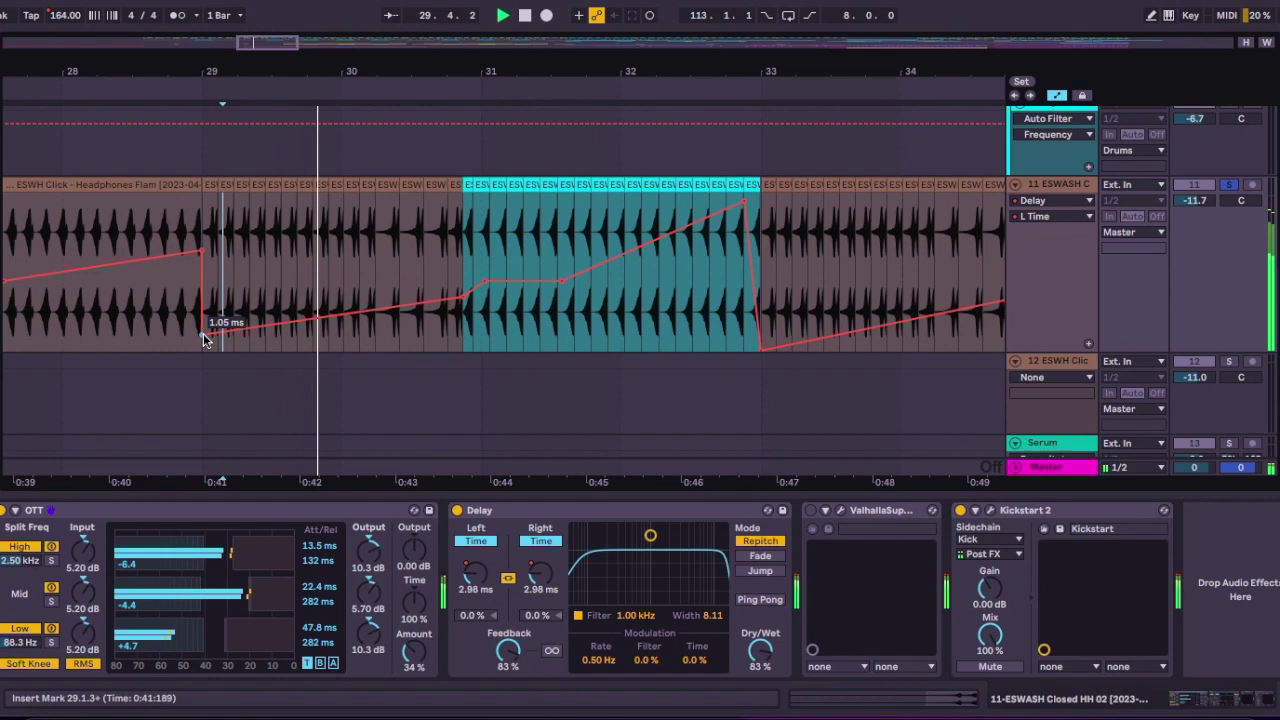
{"action": "key", "text": "space"}
{"action": "left_click_drag", "start_coordinate": [202, 338], "coordinate": [199, 212]}
{"action": "key", "text": "space"}
{"action": "left_click", "coordinate": [206, 247]}
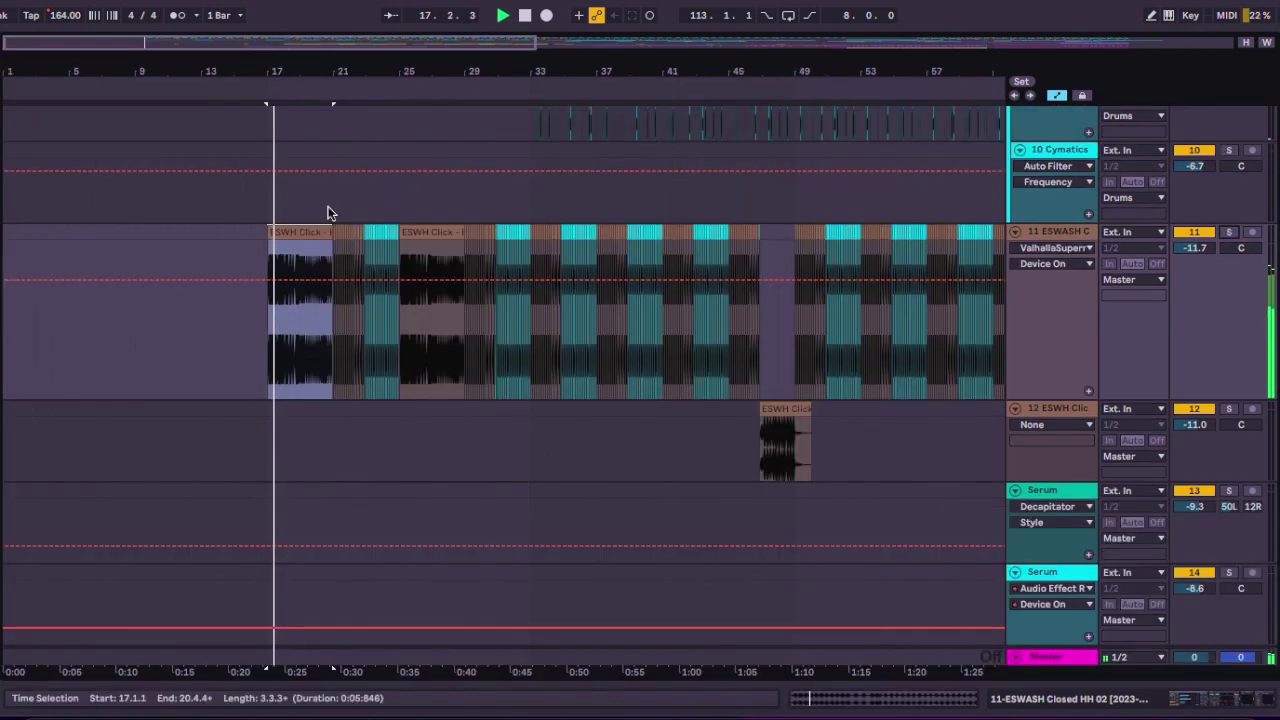
Zoom in on track 11's clip at bar 17 and display its Delay automation.
{"action": "key", "text": "z"}
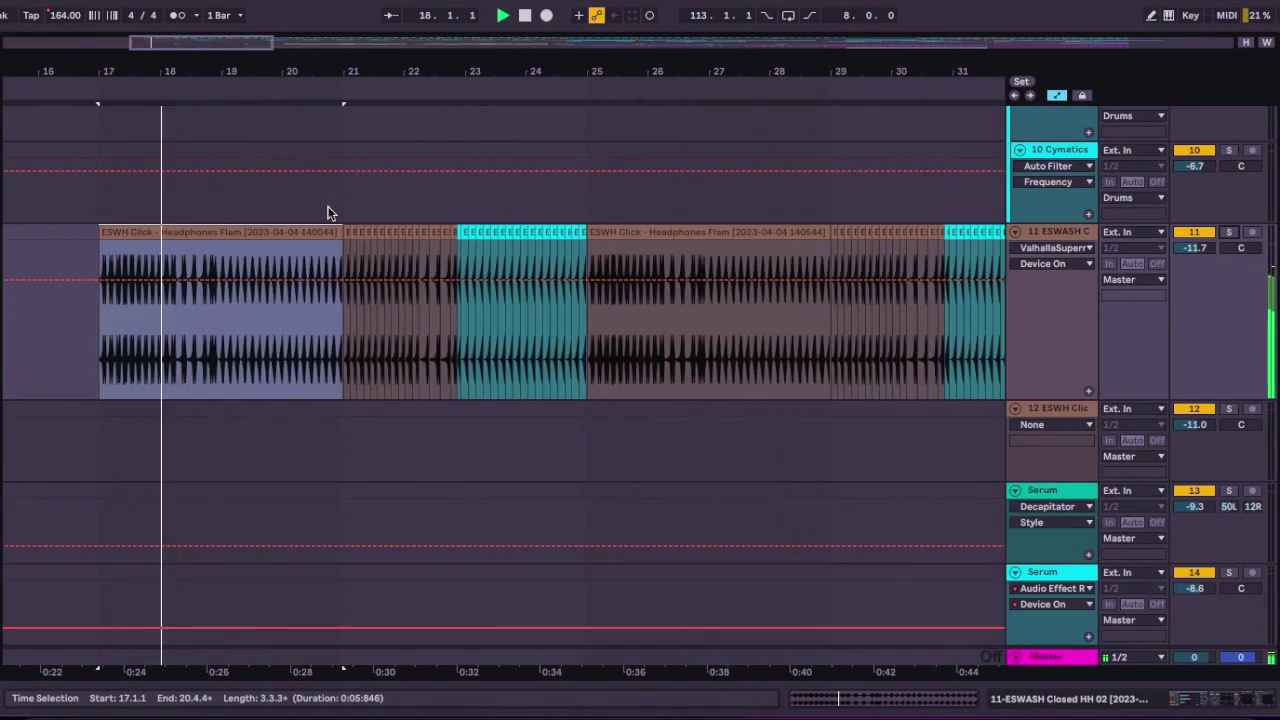
{"action": "left_click", "coordinate": [1049, 239]}
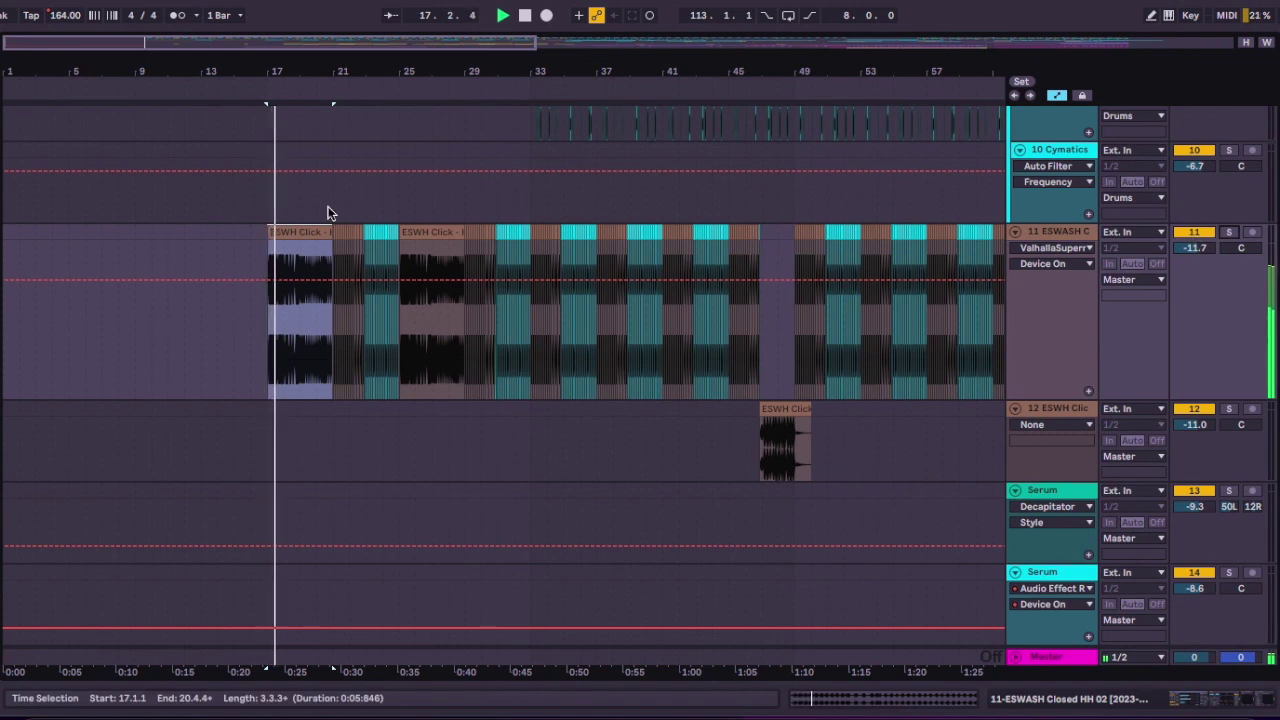
{"action": "key", "text": "z"}
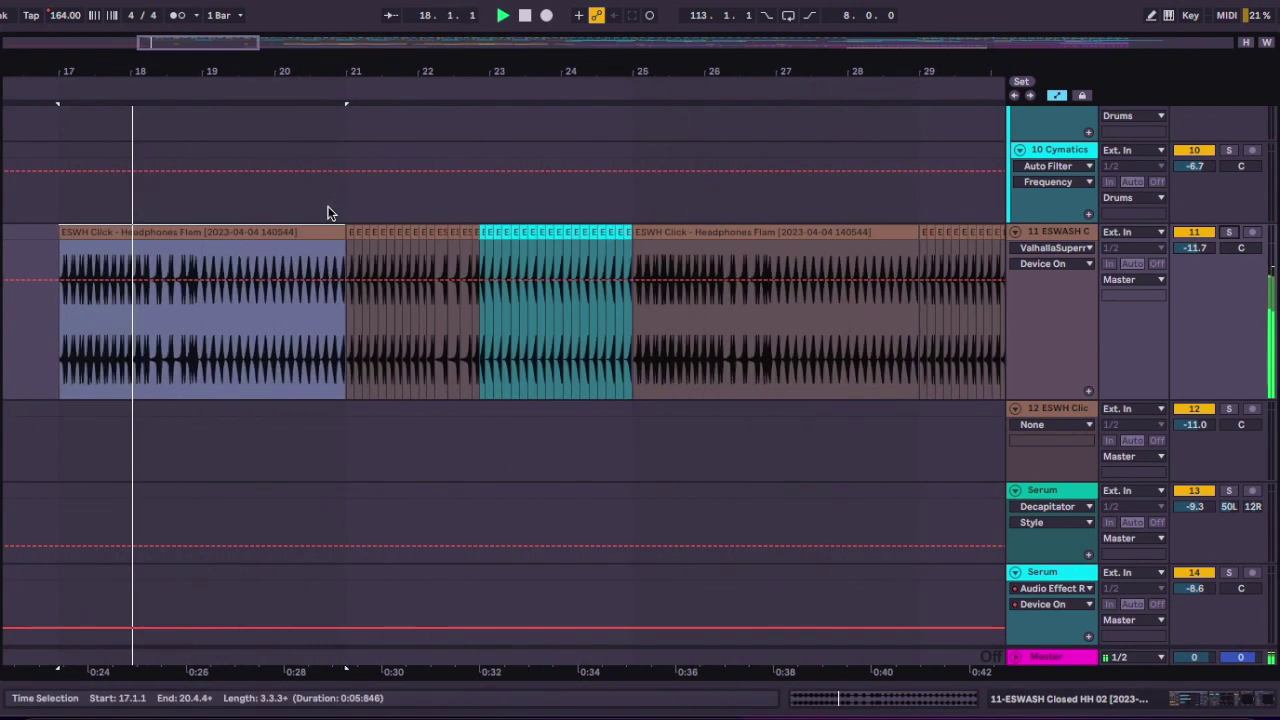
{"action": "left_click", "coordinate": [1049, 238]}
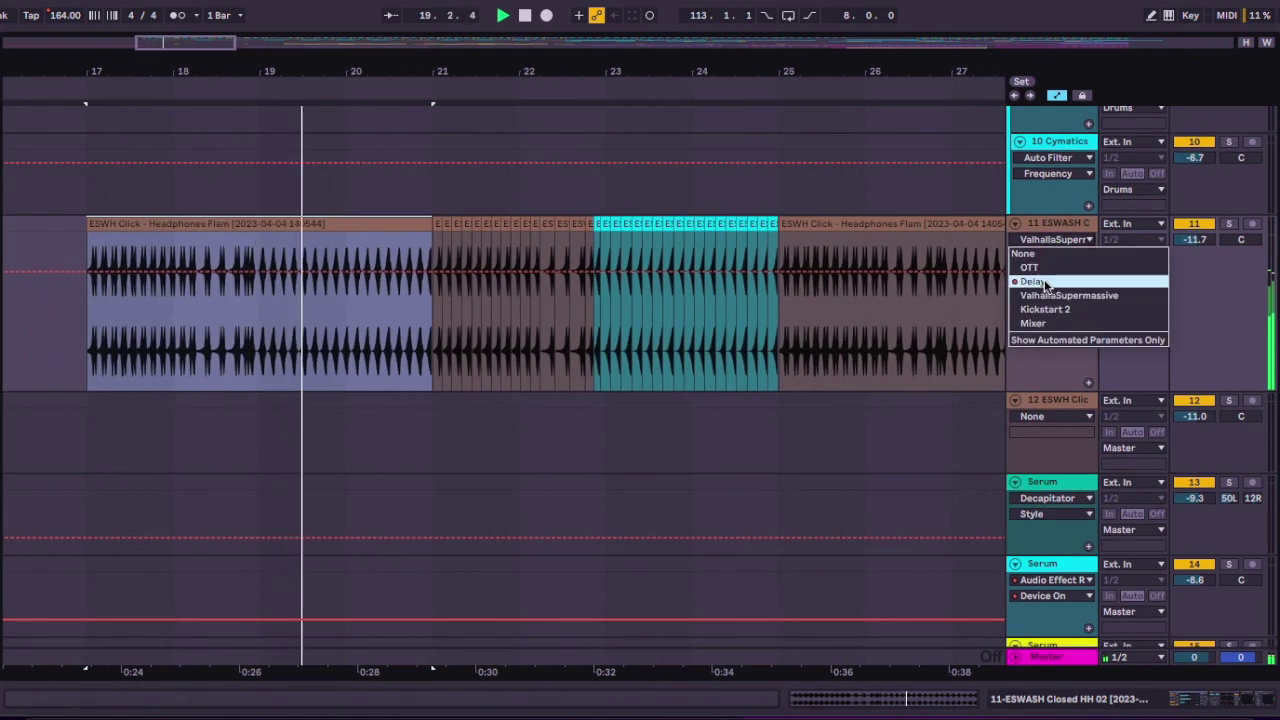
{"action": "left_click", "coordinate": [1044, 283]}
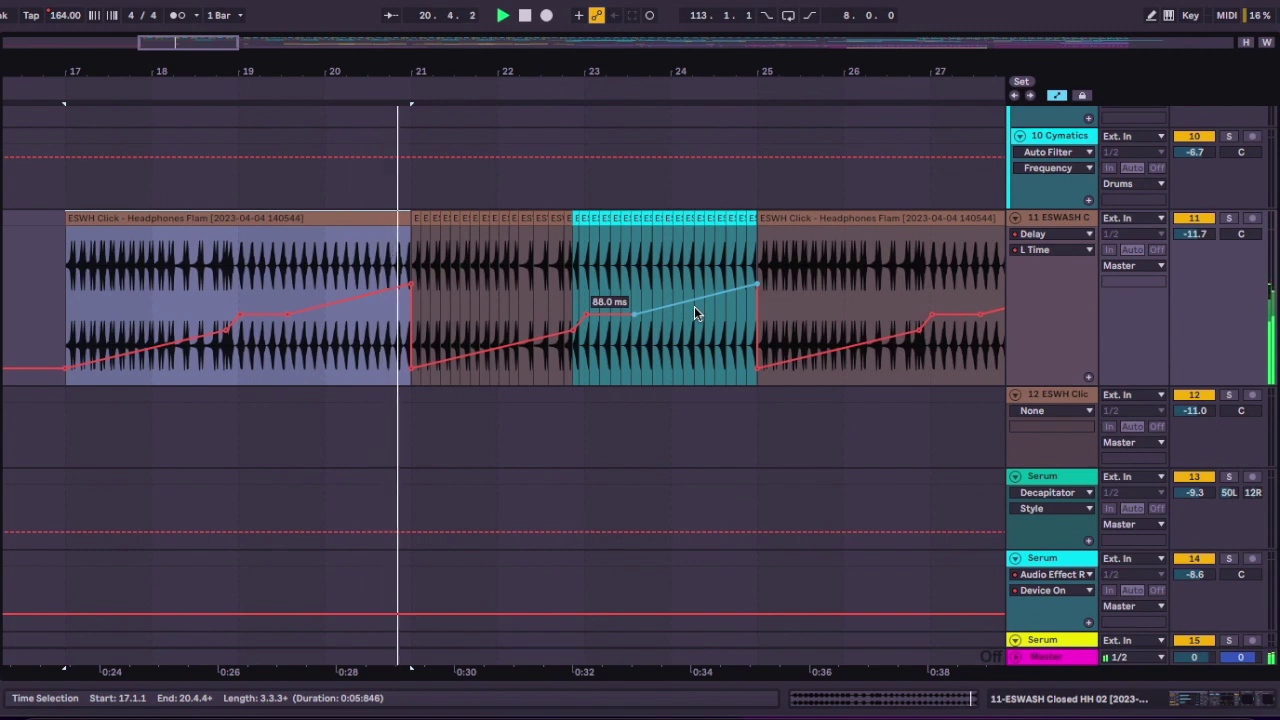
Switch the arrangement to a fixed grid of 1 Bar.
{"action": "left_click", "coordinate": [744, 259]}
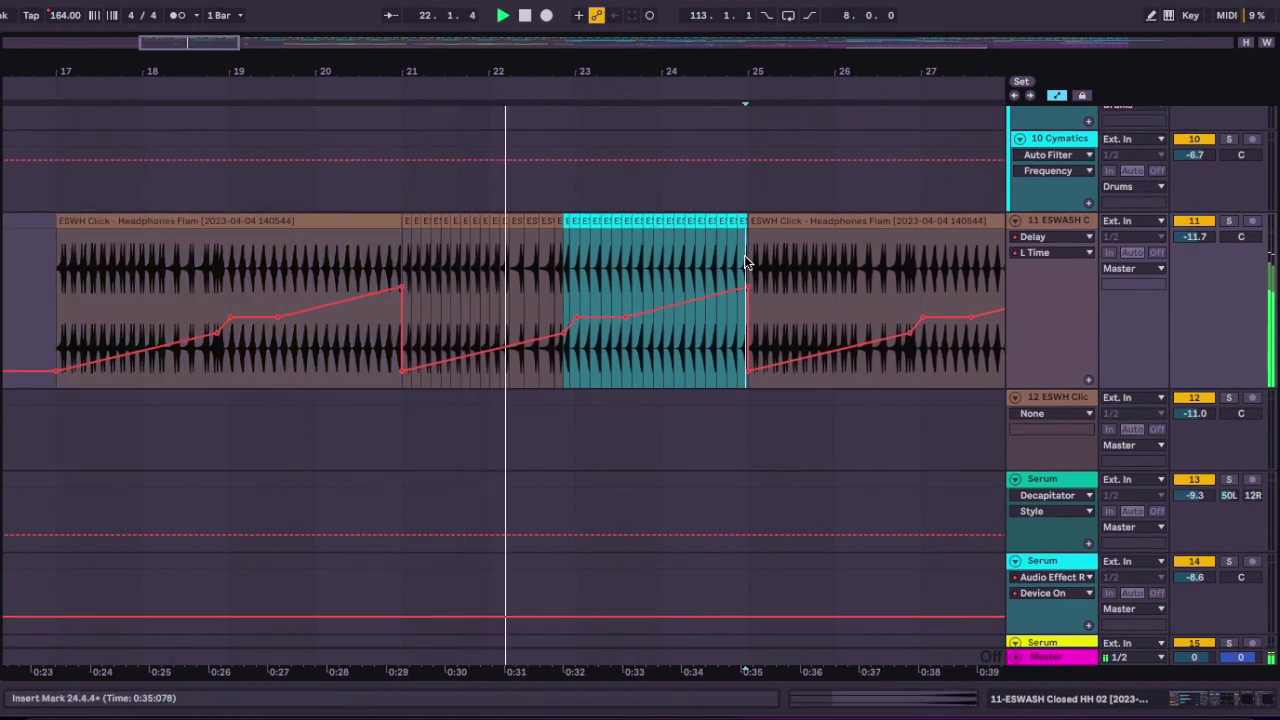
{"action": "right_click", "coordinate": [813, 257]}
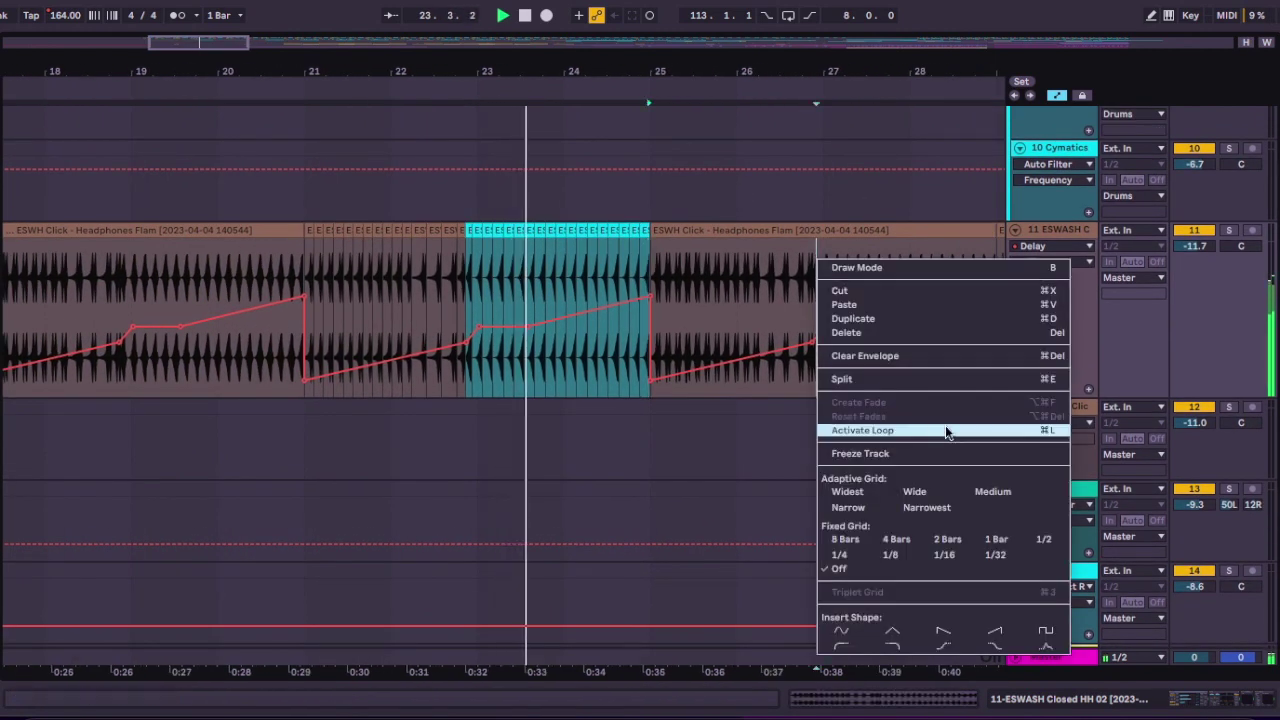
{"action": "left_click", "coordinate": [1000, 538]}
Follow playback of track 11's clips and delay time automation from bar 29 to bar 40.
{"action": "scroll", "coordinate": [859, 354], "scroll_direction": "right", "scroll_amount": 4}
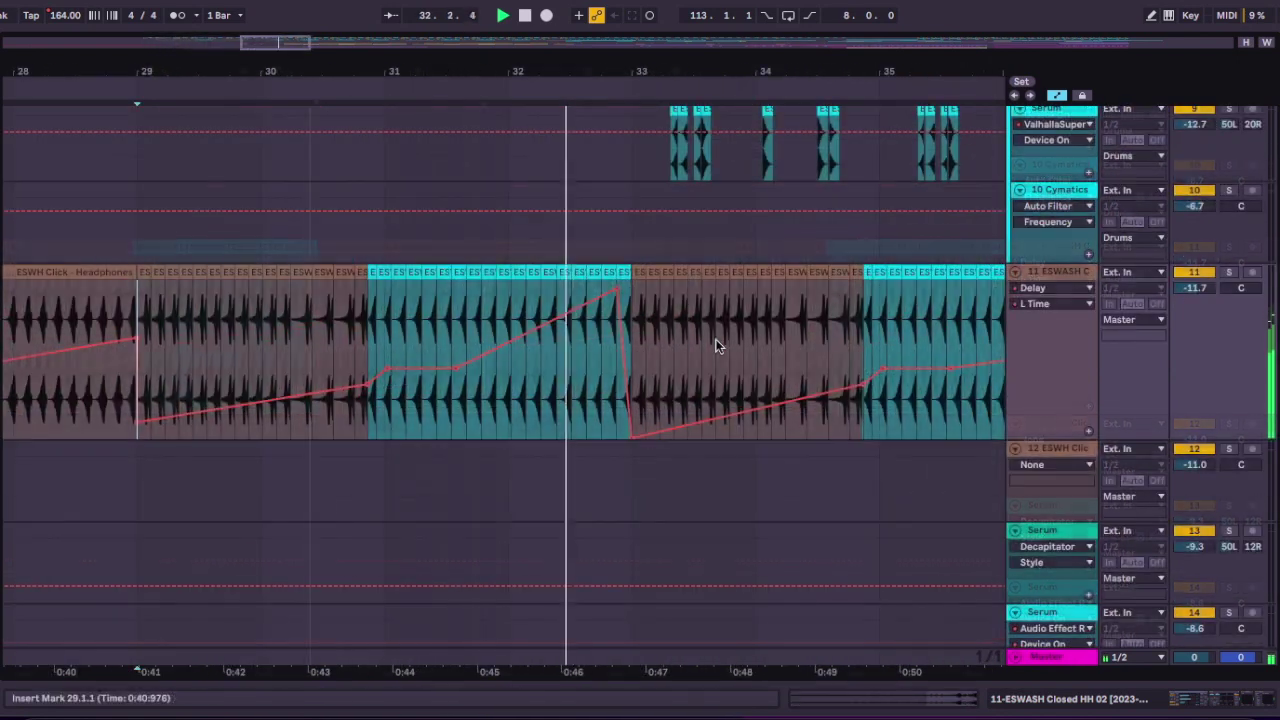
{"action": "scroll", "coordinate": [716, 346], "scroll_direction": "right", "scroll_amount": 3}
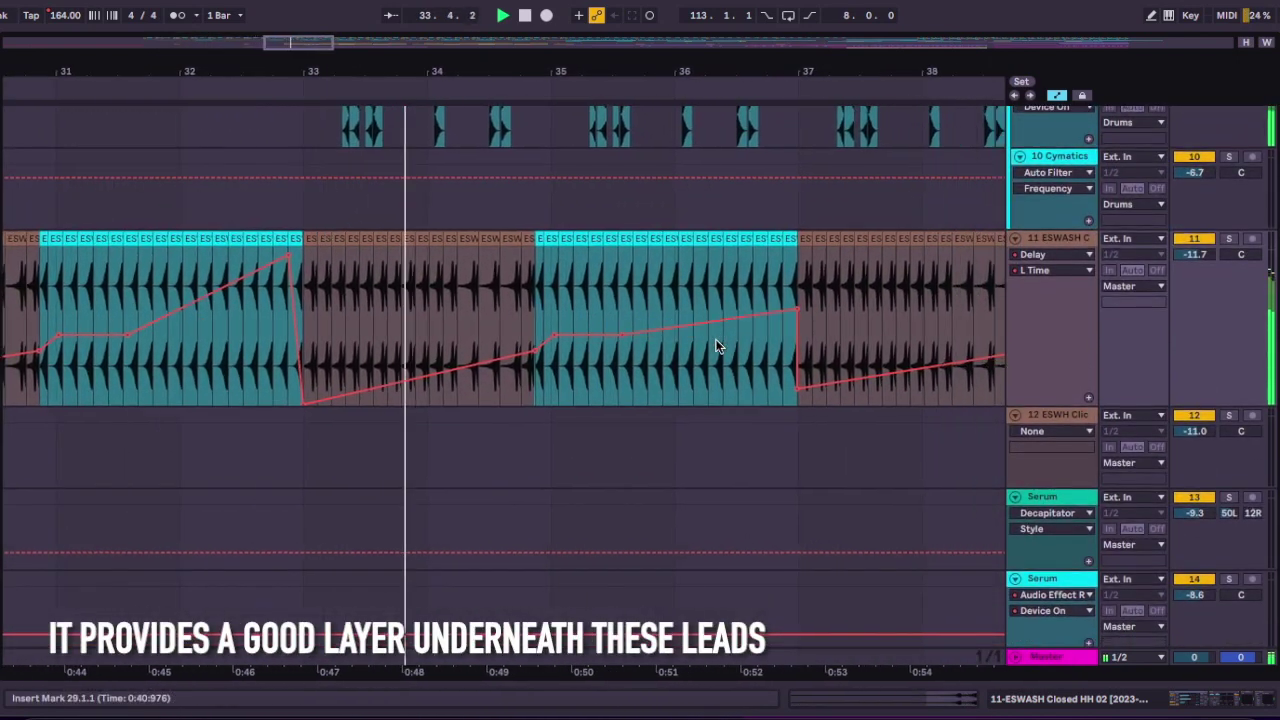
{"action": "scroll", "coordinate": [715, 346], "scroll_direction": "right", "scroll_amount": 2}
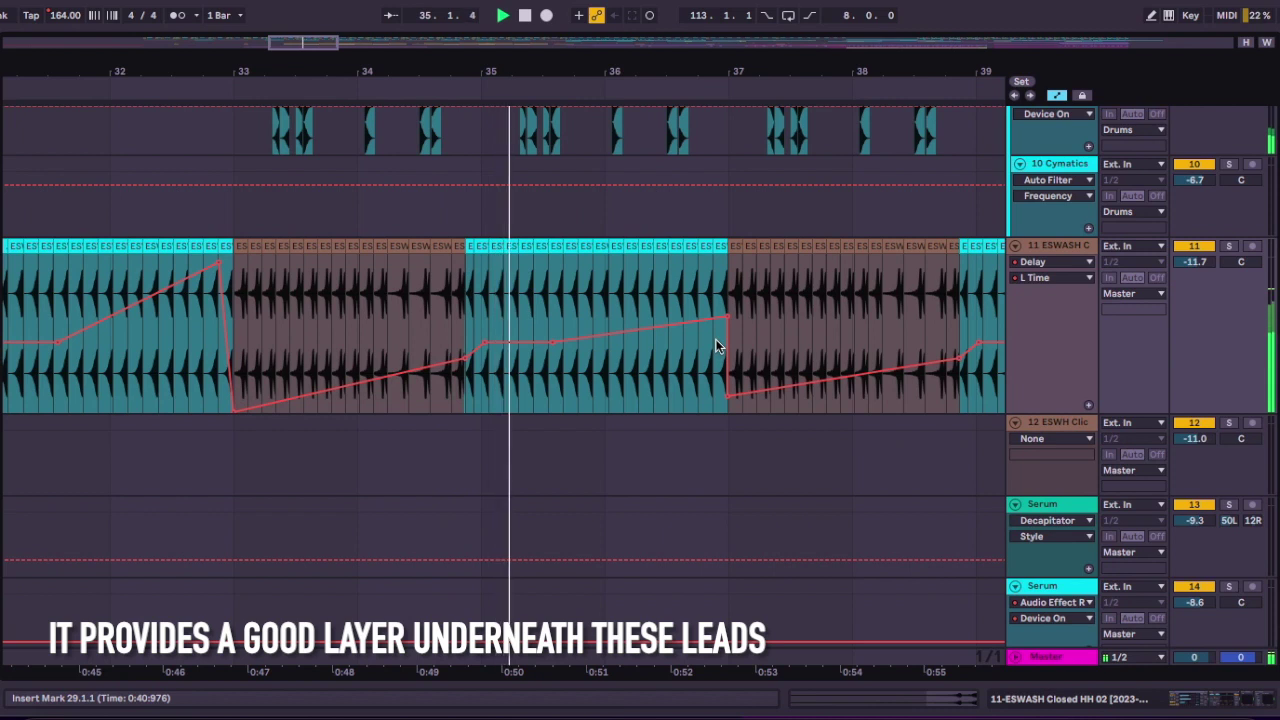
{"action": "scroll", "coordinate": [715, 346], "scroll_direction": "right", "scroll_amount": 4}
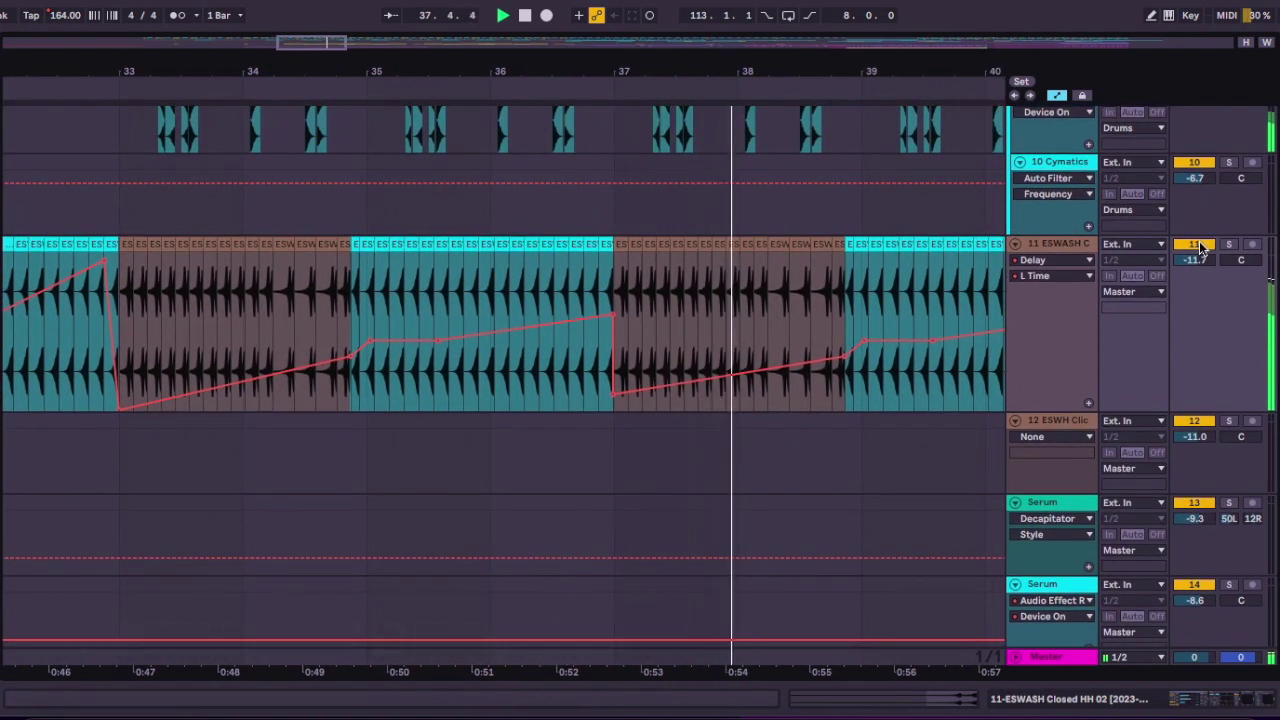
Compare the mix with track 11 deactivated and reactivated, and open that track's devices.
{"action": "scroll", "coordinate": [775, 355], "scroll_direction": "right", "scroll_amount": 5}
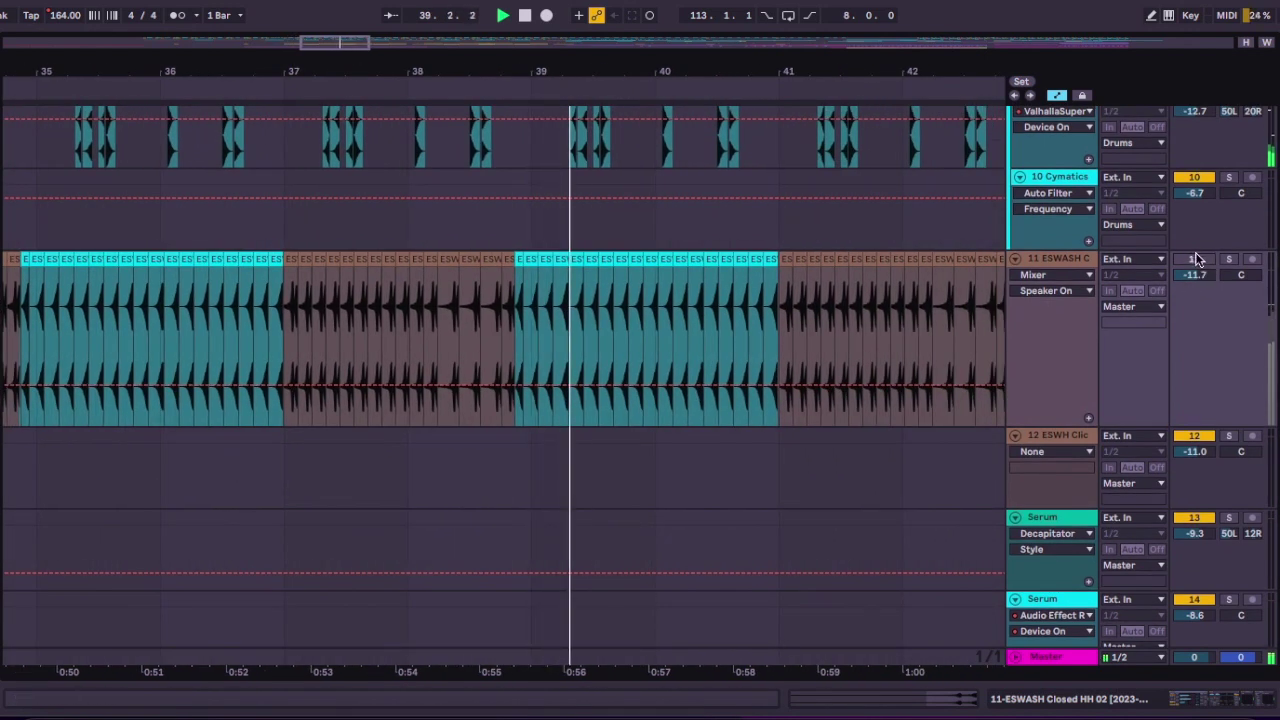
{"action": "left_click", "coordinate": [1196, 259]}
{"action": "double_click", "coordinate": [1073, 260]}
{"action": "scroll", "coordinate": [847, 353], "scroll_direction": "right", "scroll_amount": 1}
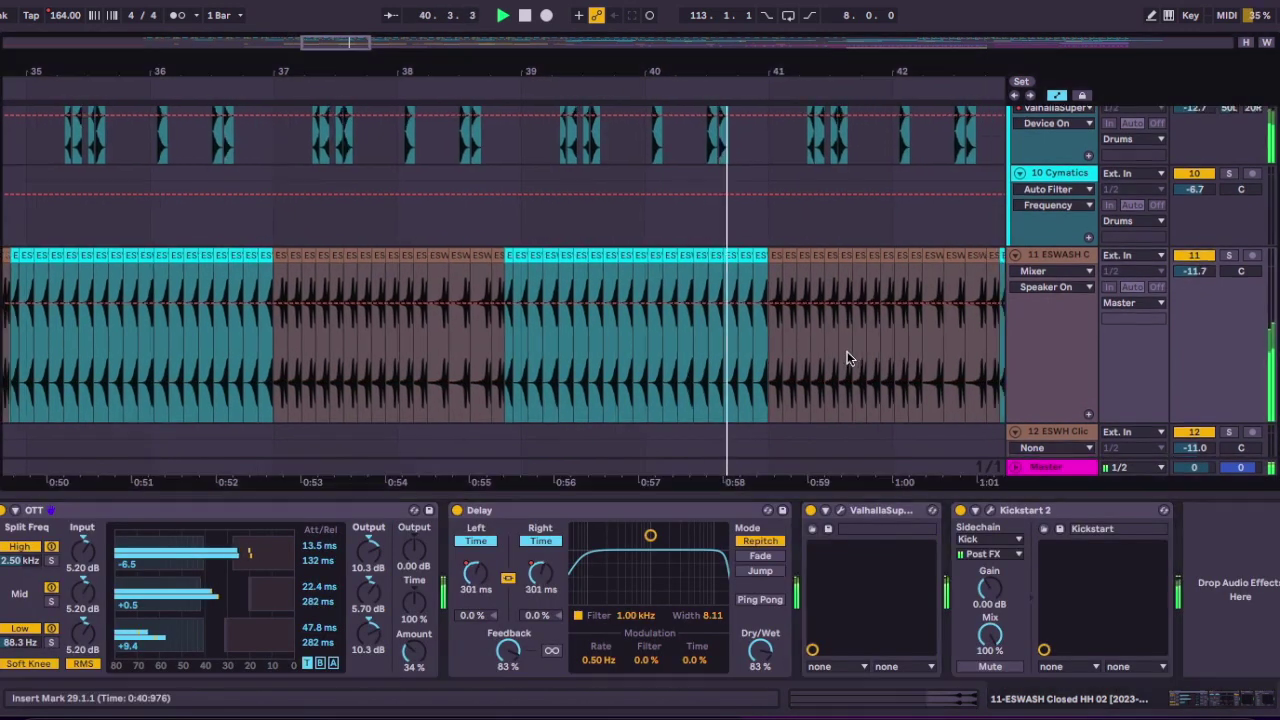
Bypass track 11's Delay and turn it back on to compare the sound.
{"action": "scroll", "coordinate": [847, 351], "scroll_direction": "down", "scroll_amount": 2}
{"action": "left_click", "coordinate": [456, 511]}
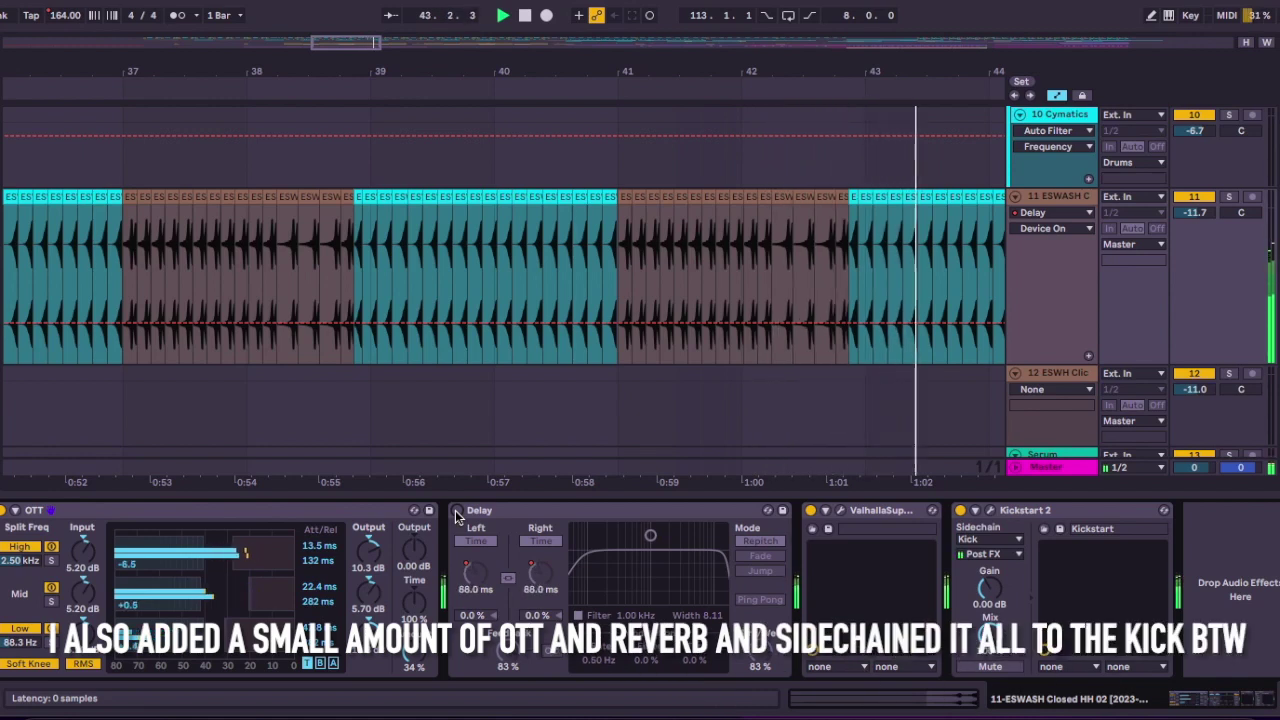
{"action": "left_click", "coordinate": [456, 511]}
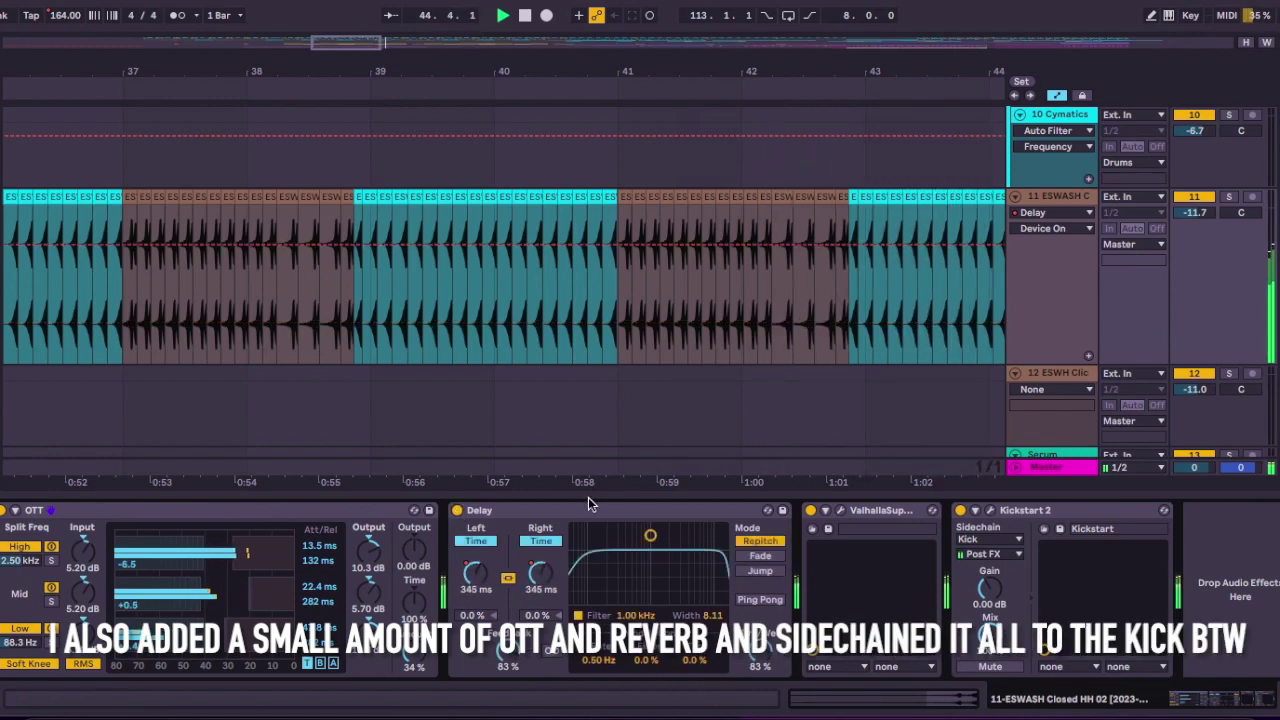
Hide the device view and examine the frozen ESWH Click clip on track 12 around bar 47.
{"action": "left_click", "coordinate": [587, 495]}
{"action": "scroll", "coordinate": [587, 494], "scroll_direction": "down", "scroll_amount": 4}
{"action": "scroll", "coordinate": [587, 494], "scroll_direction": "right", "scroll_amount": 2}
{"action": "scroll", "coordinate": [587, 494], "scroll_direction": "right", "scroll_amount": 2}
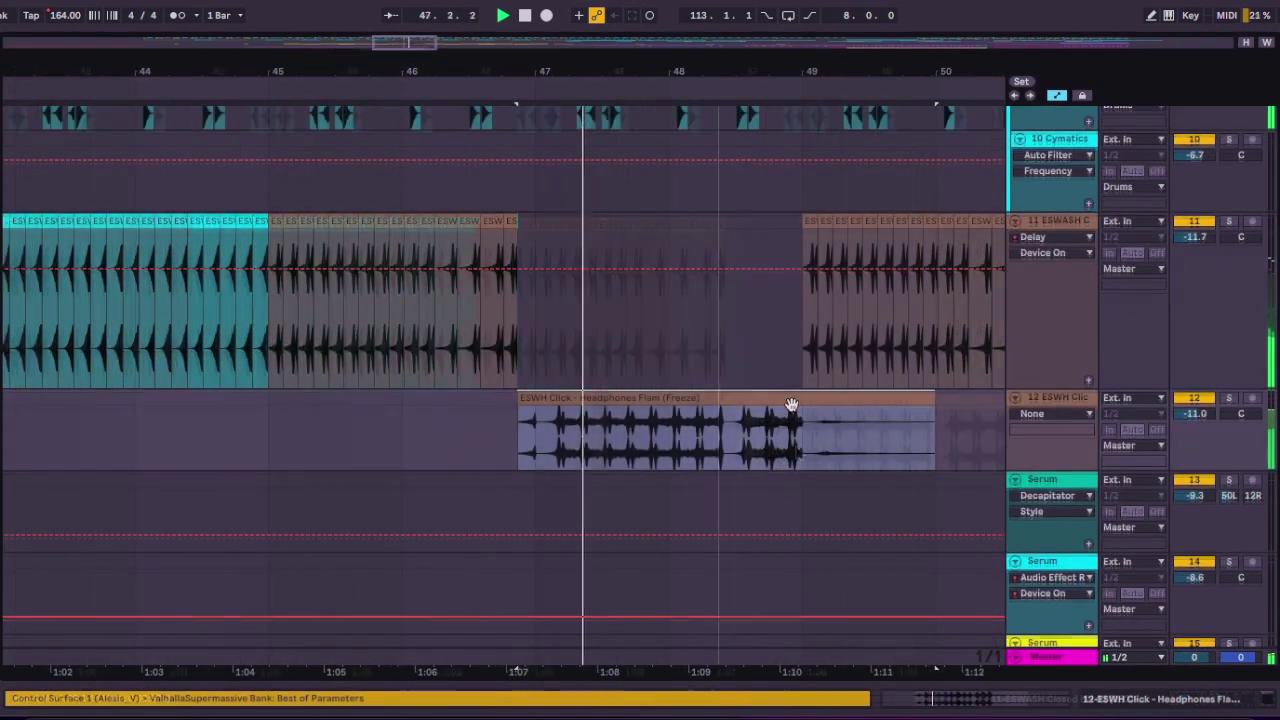
Follow playback of track 11's click clips and track 12's frozen clip from bar 44 to bar 54.
{"action": "scroll", "coordinate": [791, 403], "scroll_direction": "right", "scroll_amount": 1}
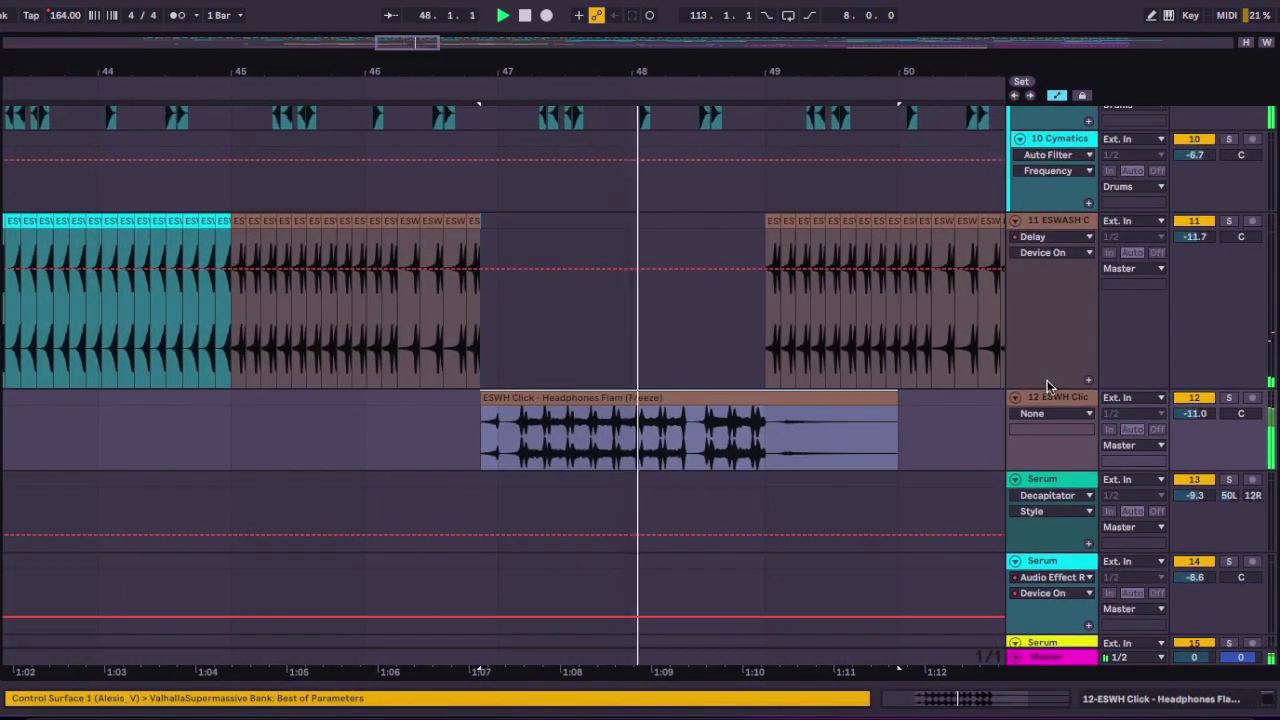
{"action": "key", "text": "ctrl+alt+l"}
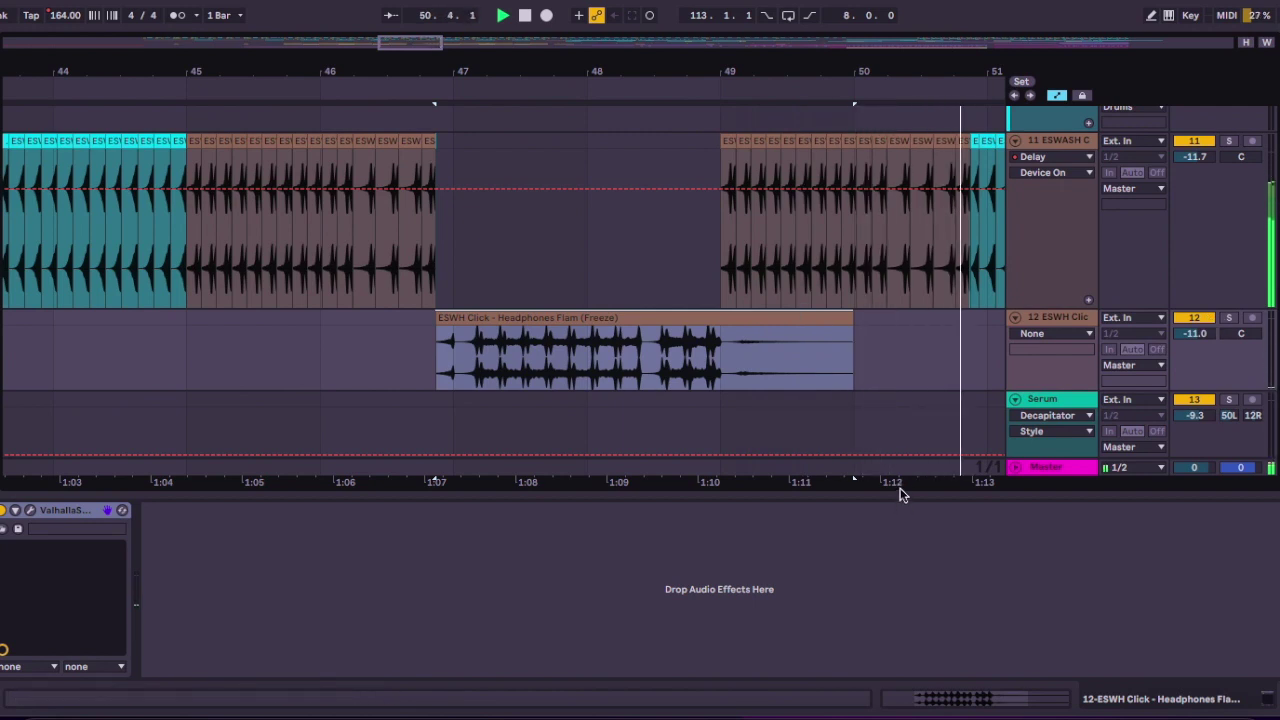
{"action": "key", "text": "ctrl+alt+l"}
{"action": "scroll", "coordinate": [764, 345], "scroll_direction": "up", "scroll_amount": 2}
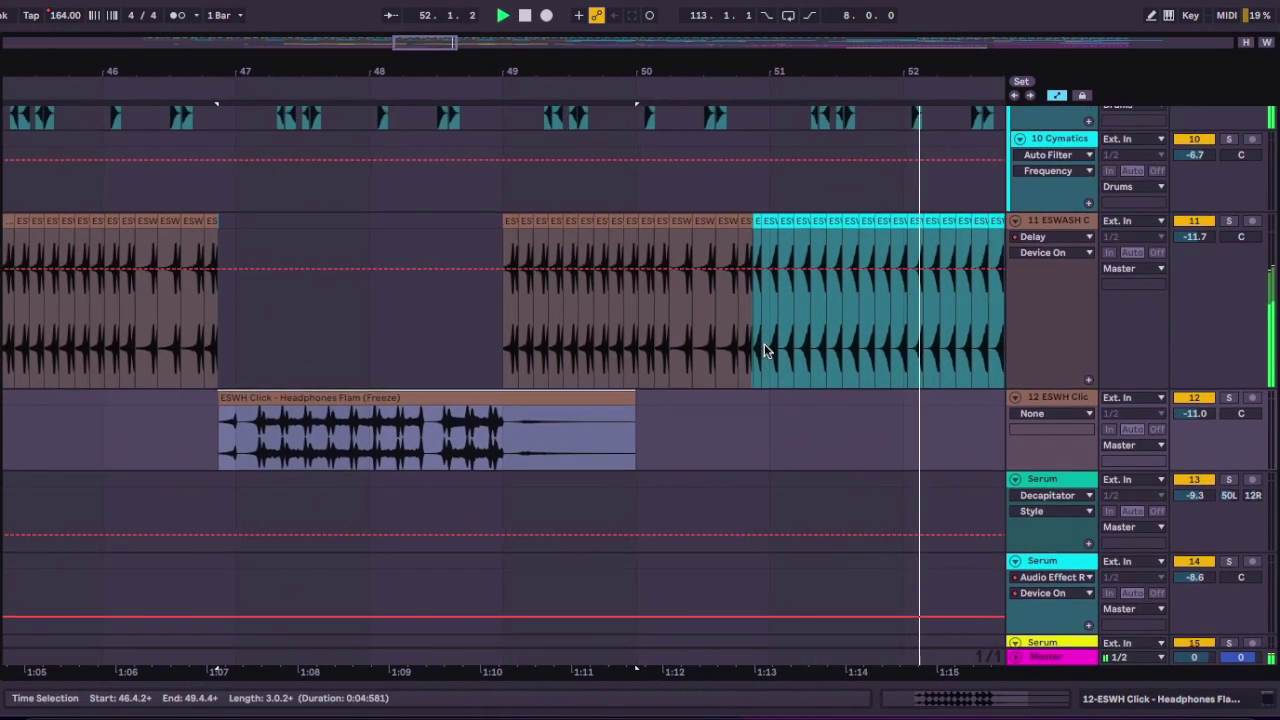
{"action": "scroll", "coordinate": [764, 345], "scroll_direction": "right", "scroll_amount": 1}
{"action": "scroll", "coordinate": [764, 345], "scroll_direction": "up", "scroll_amount": 1}
{"action": "scroll", "coordinate": [764, 345], "scroll_direction": "down", "scroll_amount": 3}
{"action": "scroll", "coordinate": [764, 345], "scroll_direction": "right", "scroll_amount": 3}
{"action": "scroll", "coordinate": [764, 345], "scroll_direction": "up", "scroll_amount": 1}
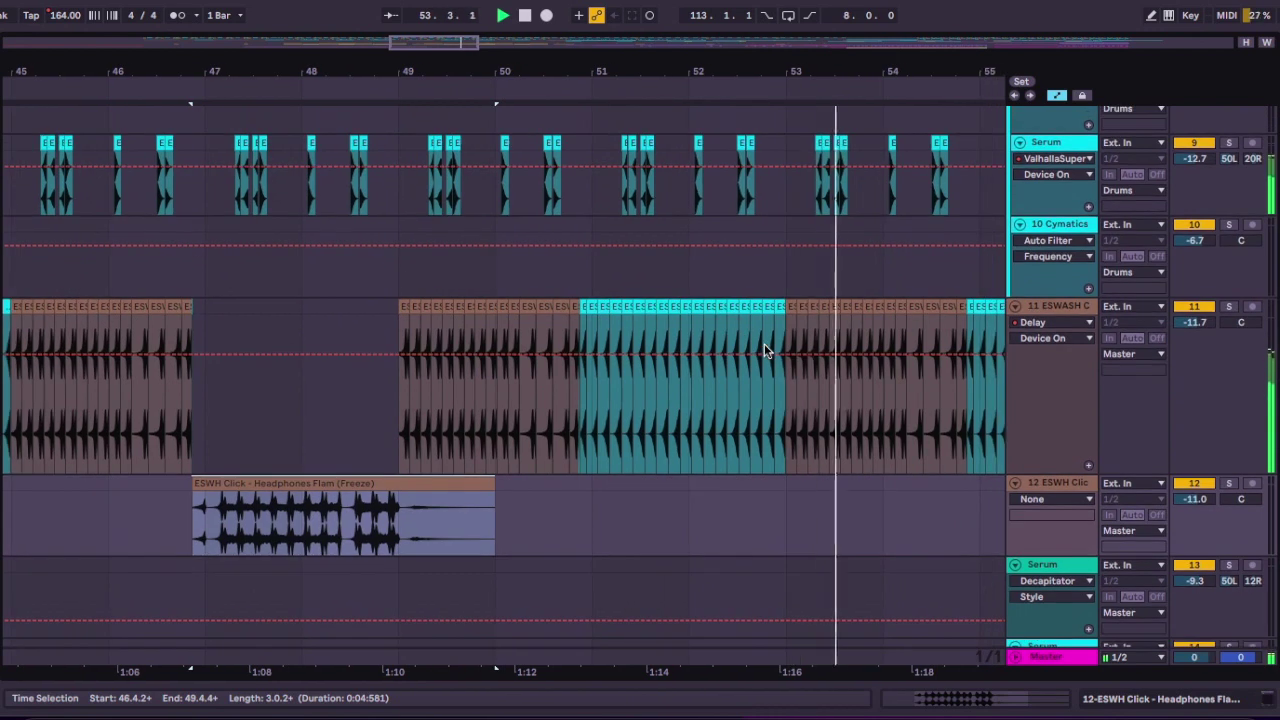
Look over the drum and Serum tracks above track 9 between bars 41 and 56.
{"action": "scroll", "coordinate": [764, 345], "scroll_direction": "right", "scroll_amount": 1}
{"action": "scroll", "coordinate": [764, 345], "scroll_direction": "up", "scroll_amount": 5}
{"action": "scroll", "coordinate": [764, 345], "scroll_direction": "down", "scroll_amount": 3}
{"action": "scroll", "coordinate": [764, 345], "scroll_direction": "up", "scroll_amount": 2}
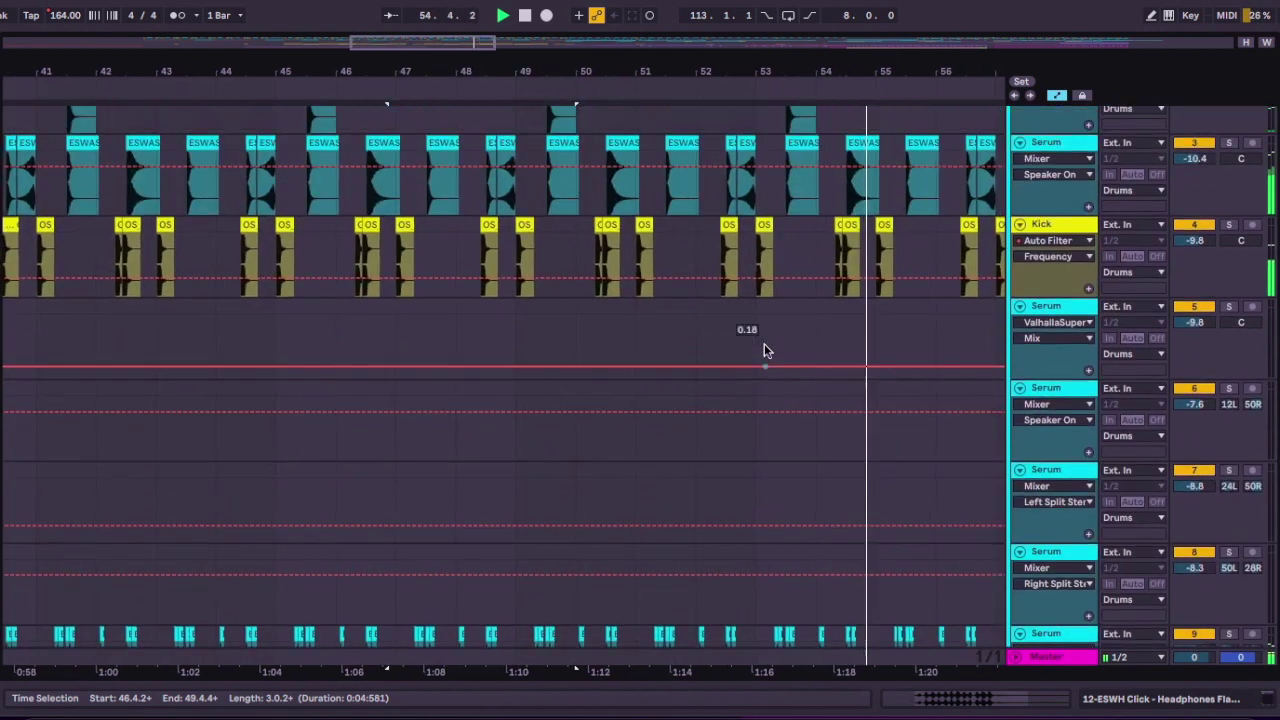
{"action": "scroll", "coordinate": [764, 344], "scroll_direction": "up", "scroll_amount": 1}
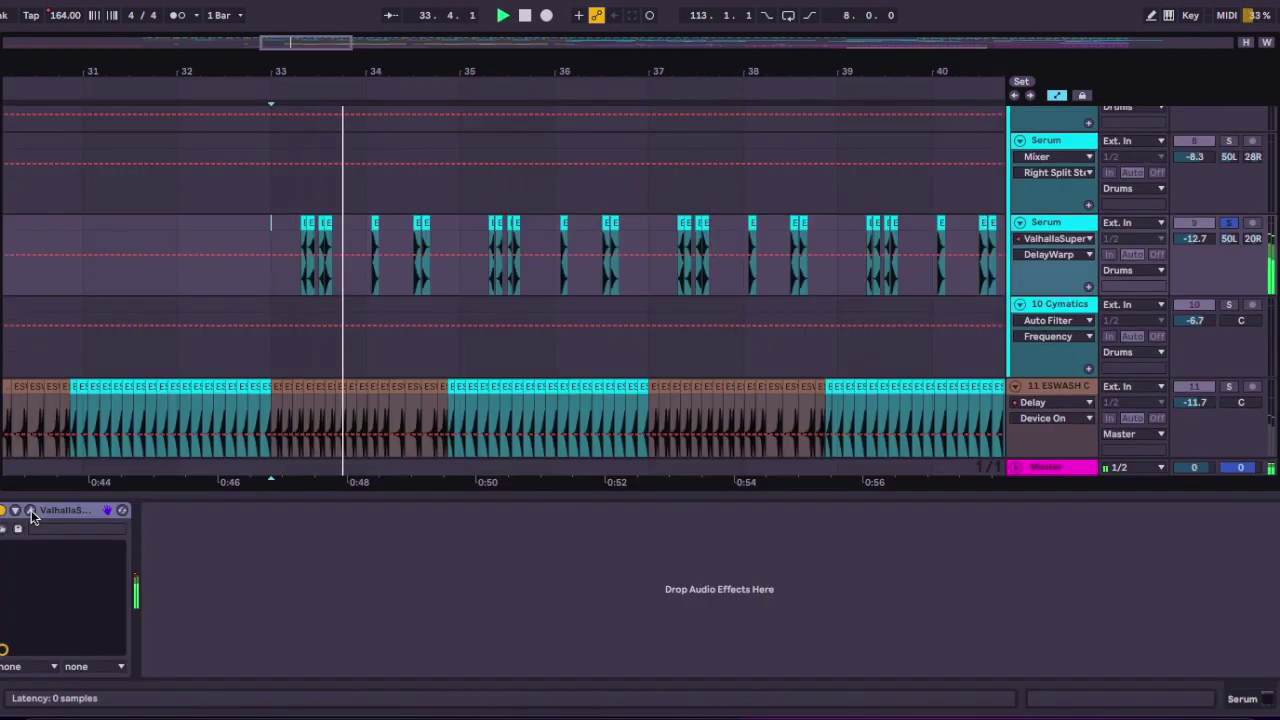
Open the ValhallaSupermassive plug-in on soloed track 9 and examine its delay, warp and feedback settings.
{"action": "left_click", "coordinate": [31, 512]}
{"action": "left_click_drag", "start_coordinate": [588, 30], "coordinate": [586, 112]}
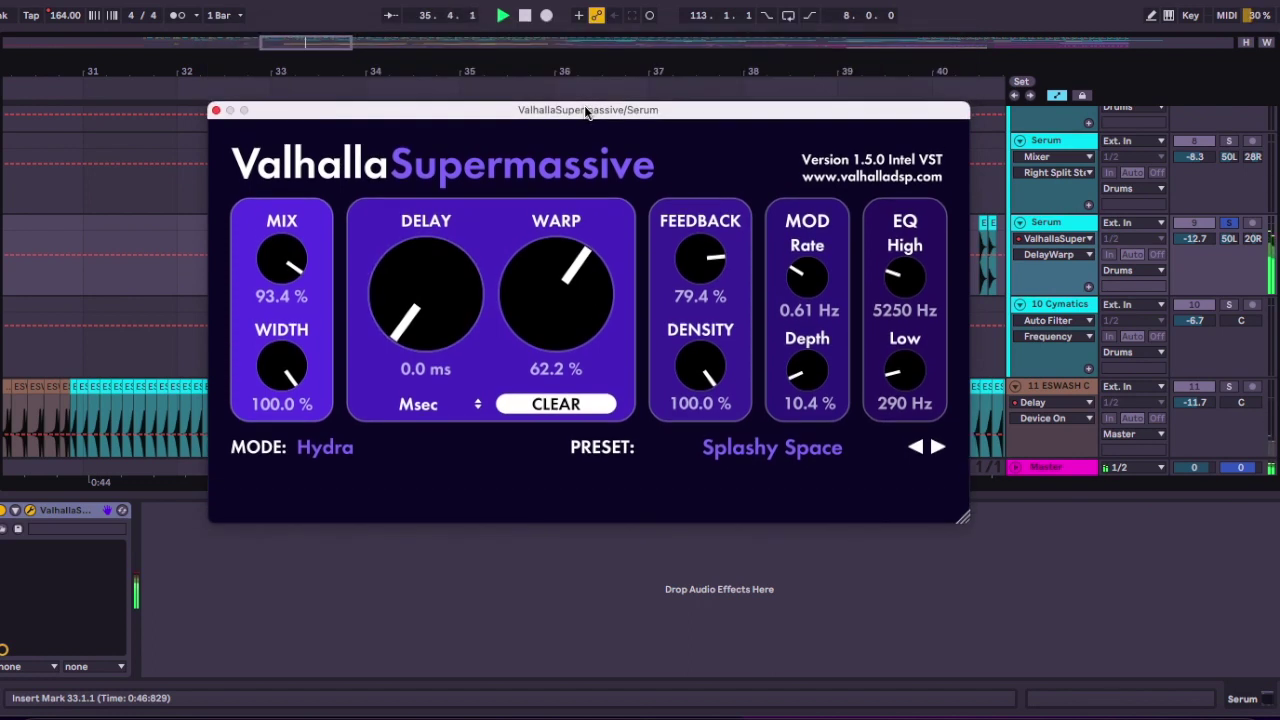
{"action": "left_click", "coordinate": [215, 111]}
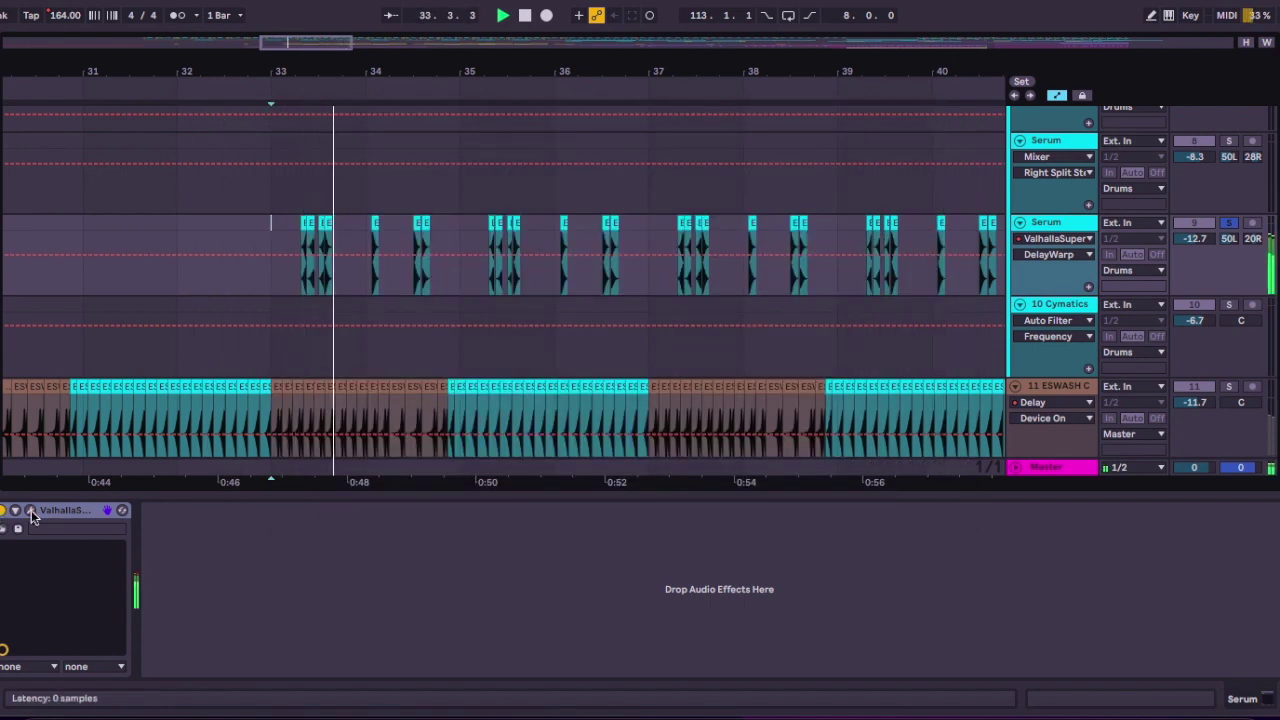
{"action": "left_click", "coordinate": [31, 512]}
{"action": "left_click_drag", "start_coordinate": [588, 29], "coordinate": [586, 112]}
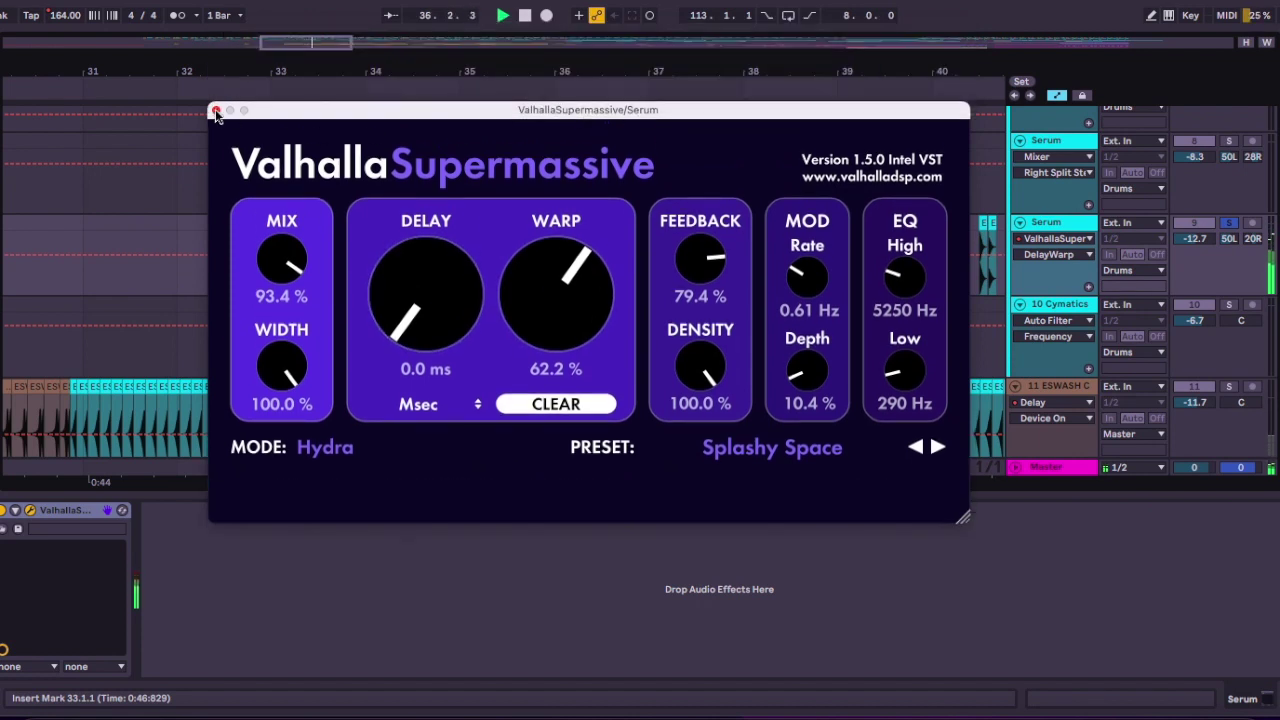
Play the soloed Drums group from bar 33 and compare track 9 with ValhallaSupermassive bypassed and turned back on.
{"action": "key", "text": "space"}
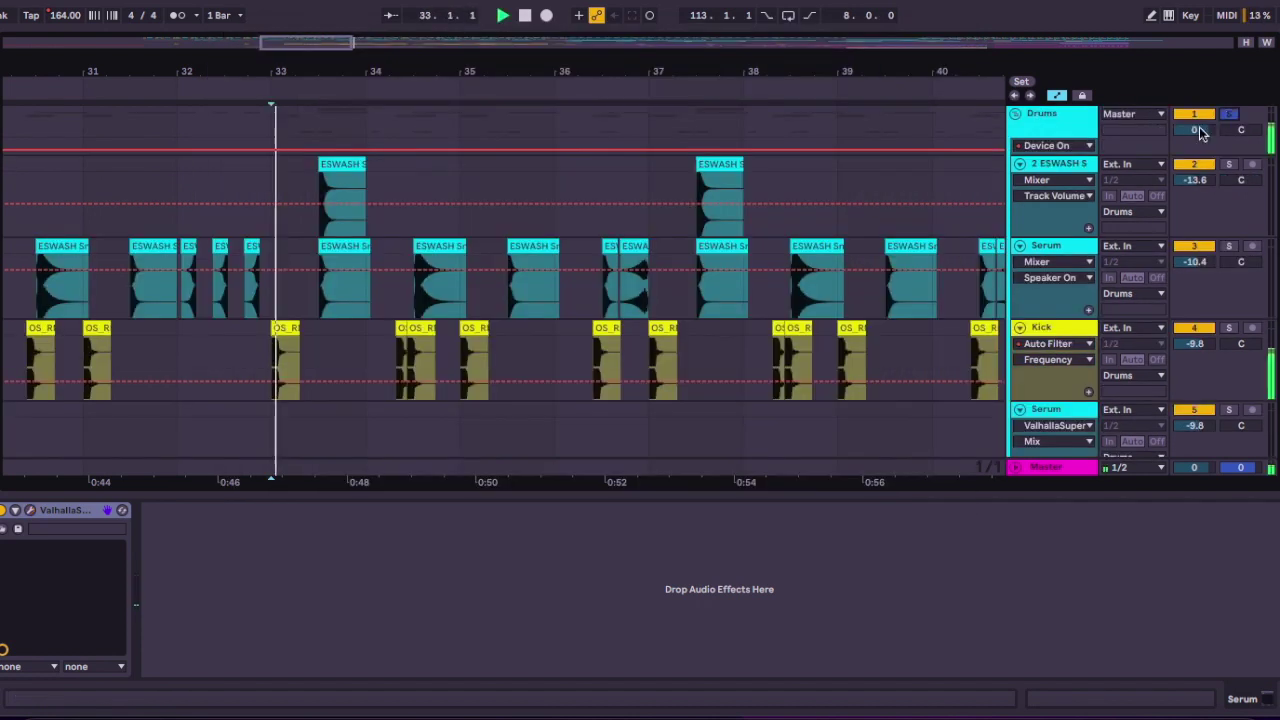
{"action": "scroll", "coordinate": [800, 280], "scroll_direction": "down", "scroll_amount": 10}
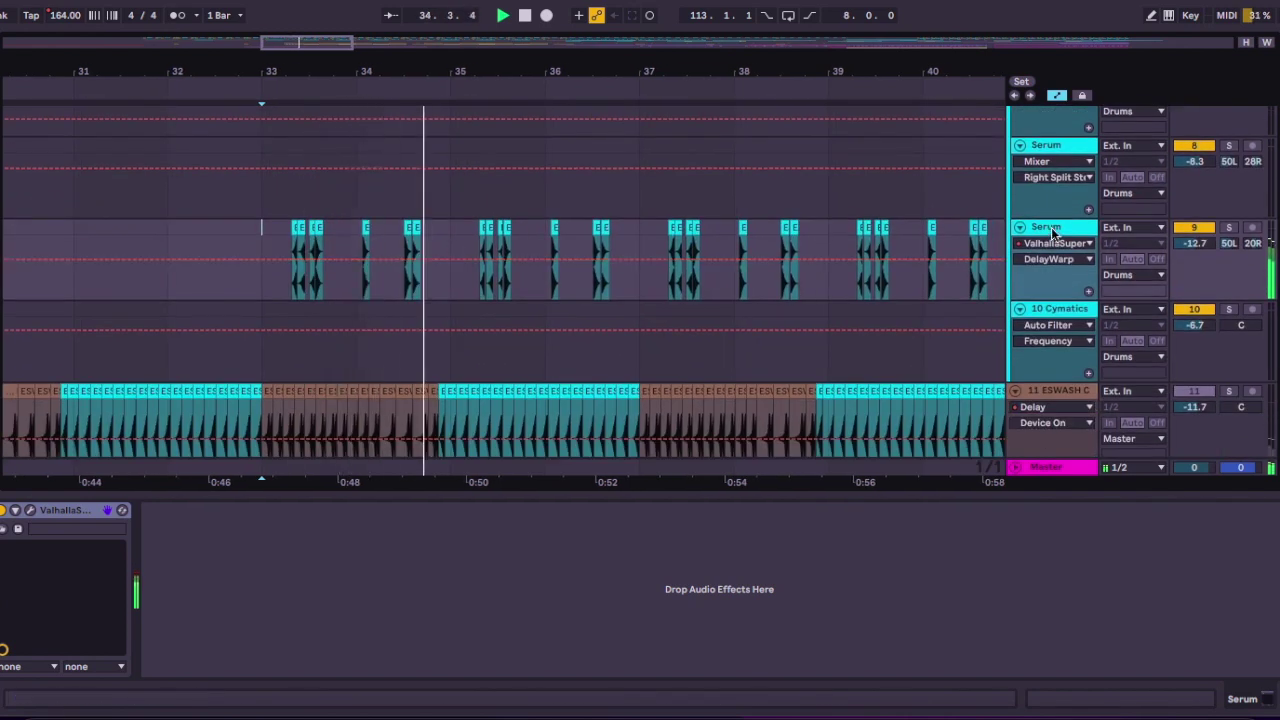
{"action": "left_click", "coordinate": [1051, 229]}
{"action": "left_click", "coordinate": [3, 511]}
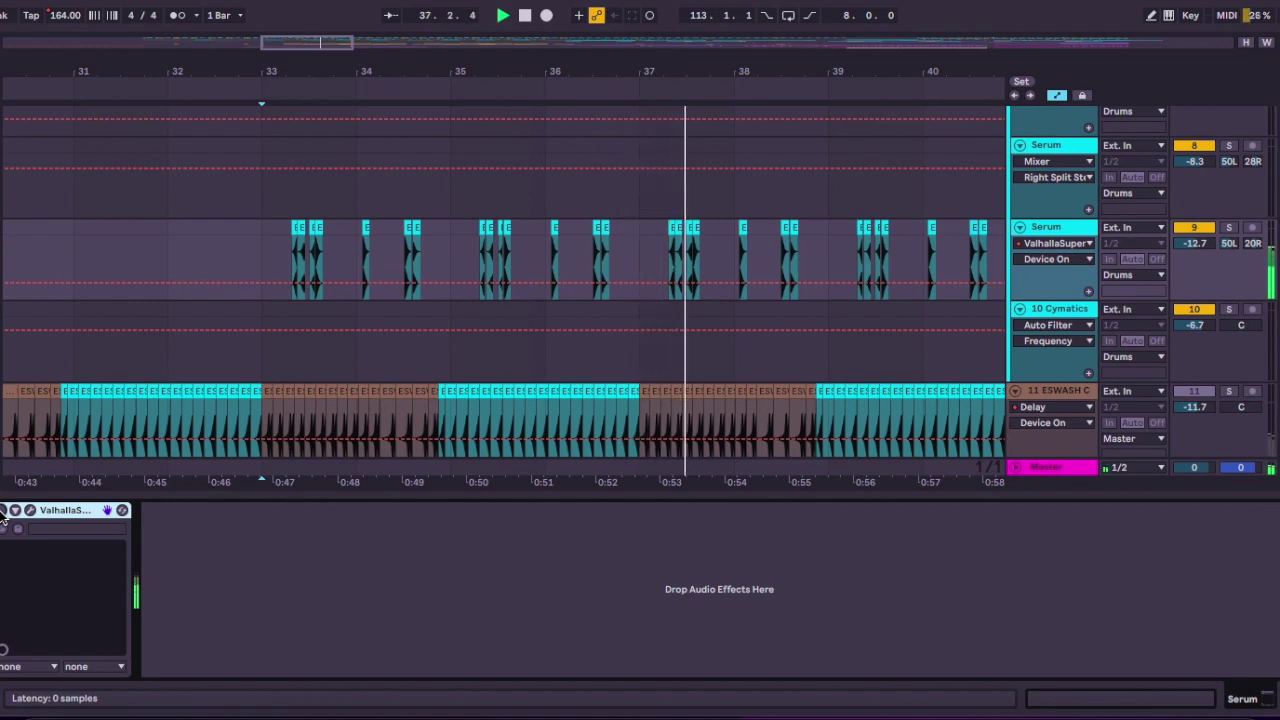
{"action": "left_click", "coordinate": [3, 511]}
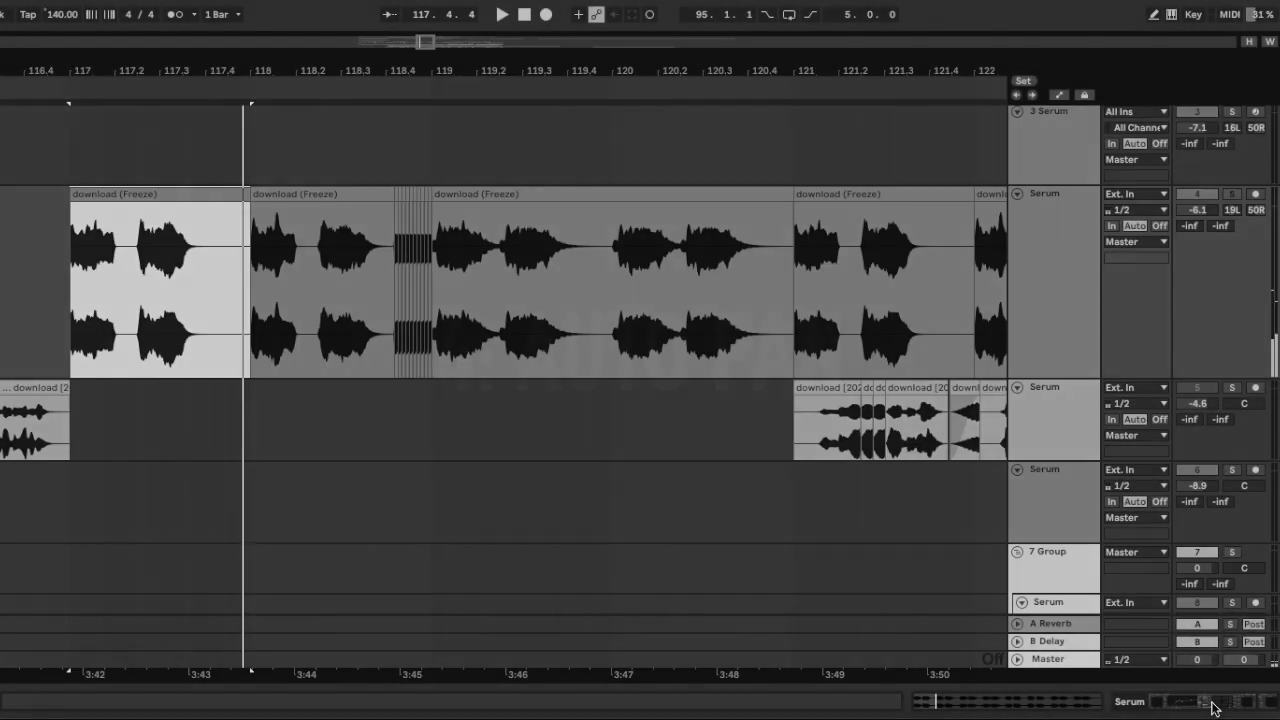
Play track 4's frozen clips from bar 117 and follow their chopped waveforms to bar 123.
{"action": "left_click", "coordinate": [134, 194]}
{"action": "key", "text": "space"}
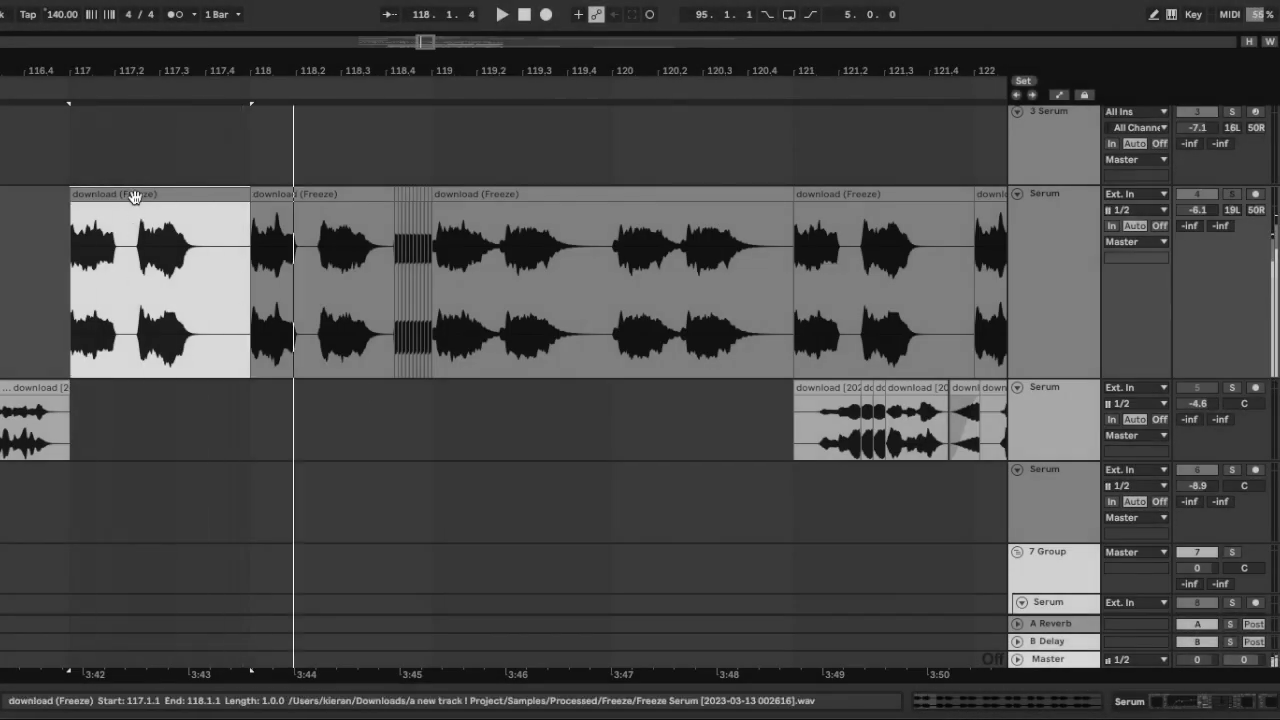
{"action": "scroll", "coordinate": [637, 268], "scroll_direction": "down", "scroll_amount": 3}
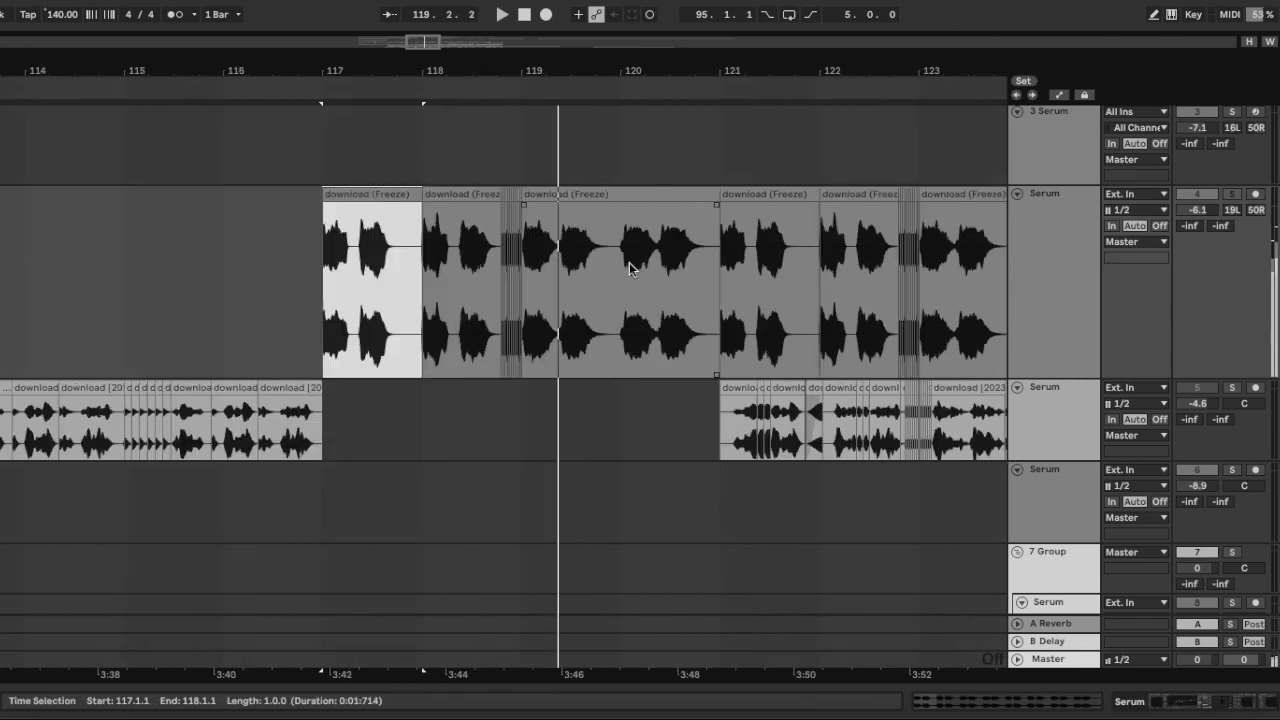
{"action": "scroll", "coordinate": [631, 269], "scroll_direction": "right", "scroll_amount": 1}
{"action": "scroll", "coordinate": [631, 269], "scroll_direction": "up", "scroll_amount": 1}
{"action": "scroll", "coordinate": [631, 269], "scroll_direction": "up", "scroll_amount": 3}
{"action": "scroll", "coordinate": [631, 269], "scroll_direction": "right", "scroll_amount": 1}
{"action": "scroll", "coordinate": [631, 269], "scroll_direction": "up", "scroll_amount": 1}
{"action": "scroll", "coordinate": [631, 269], "scroll_direction": "down", "scroll_amount": 1}
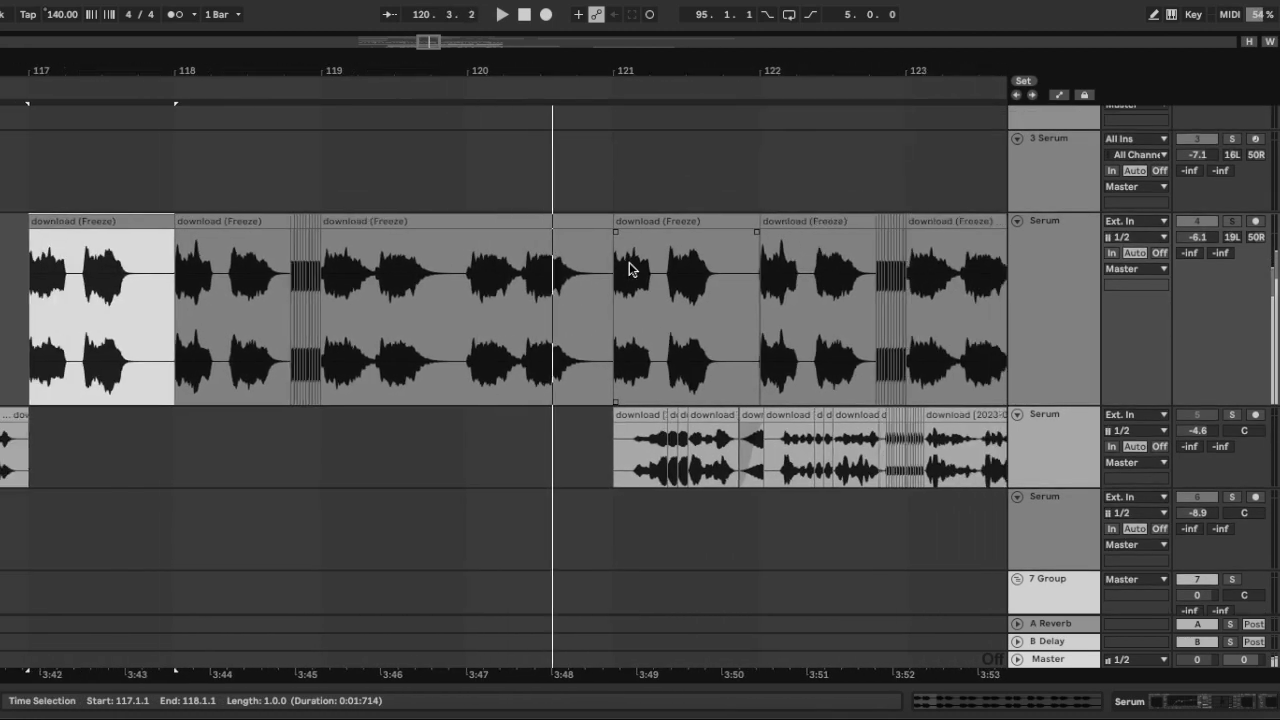
{"action": "scroll", "coordinate": [631, 269], "scroll_direction": "right", "scroll_amount": 1}
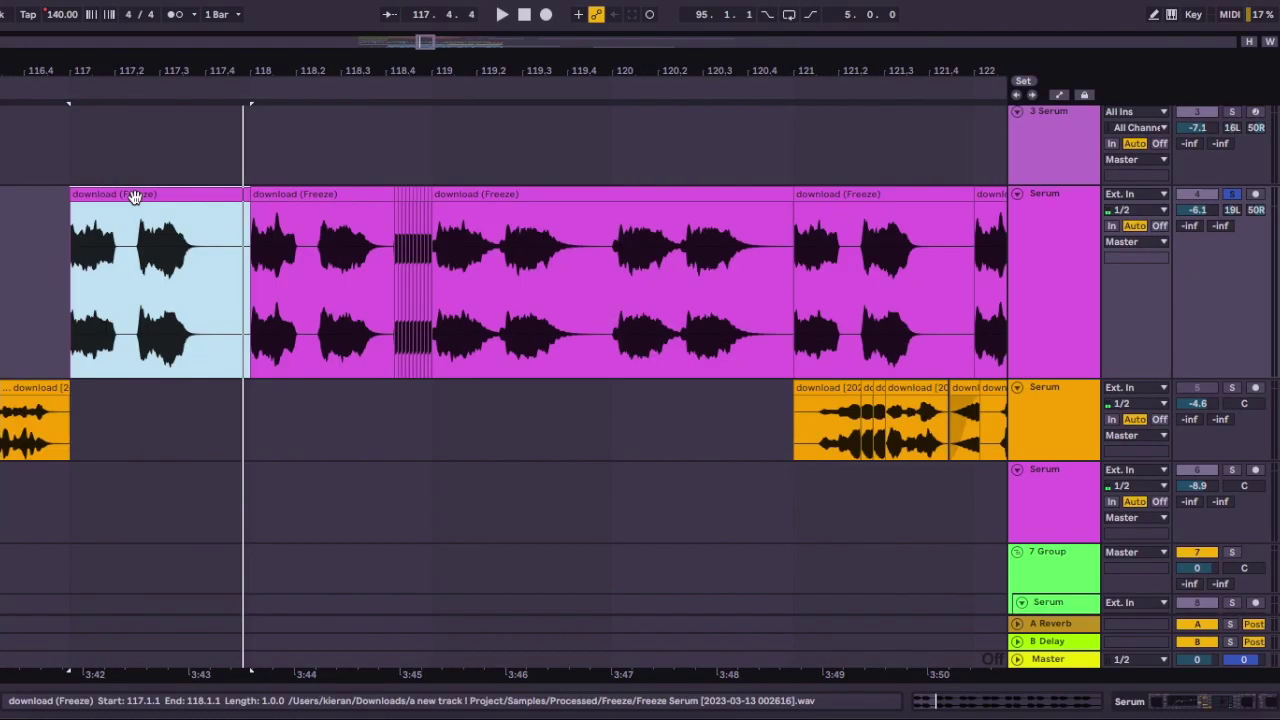
Replay the soloed track 4 from bar 117 to hear its frozen clips alone.
{"action": "key", "text": "space"}
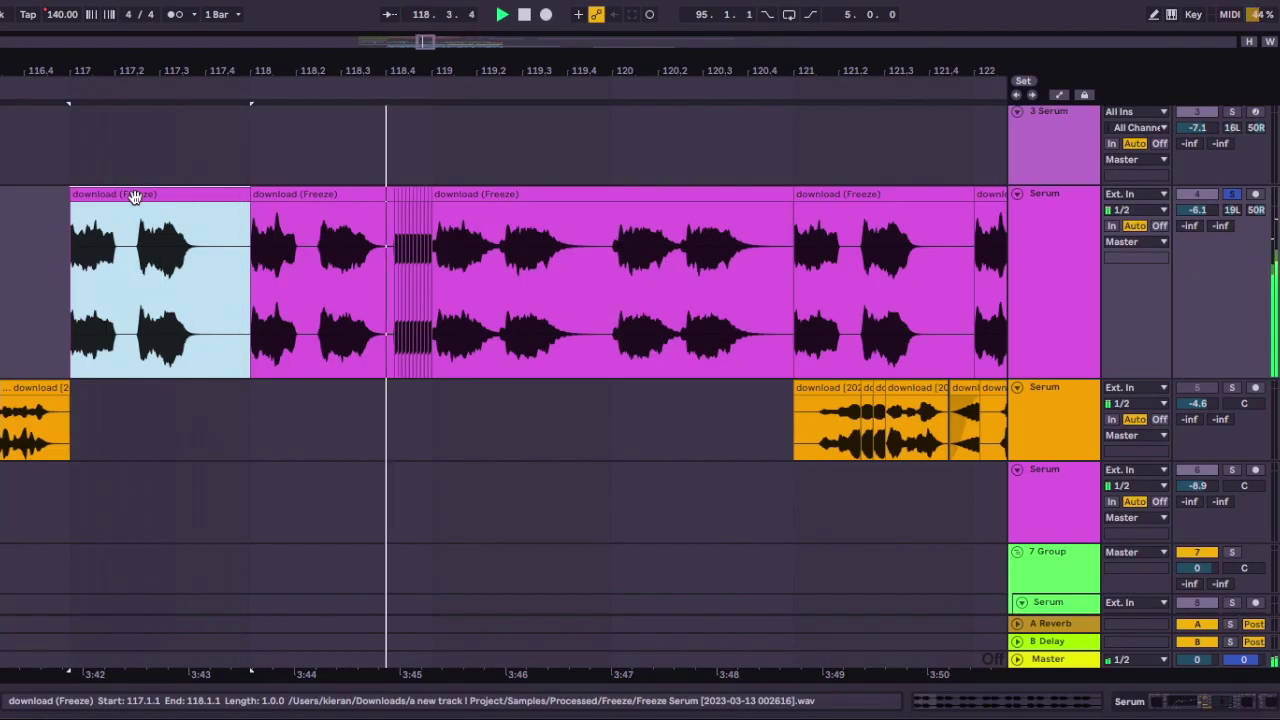
{"action": "scroll", "coordinate": [629, 262], "scroll_direction": "down", "scroll_amount": 4}
{"action": "scroll", "coordinate": [629, 264], "scroll_direction": "up", "scroll_amount": 3}
{"action": "scroll", "coordinate": [629, 264], "scroll_direction": "right", "scroll_amount": 3}
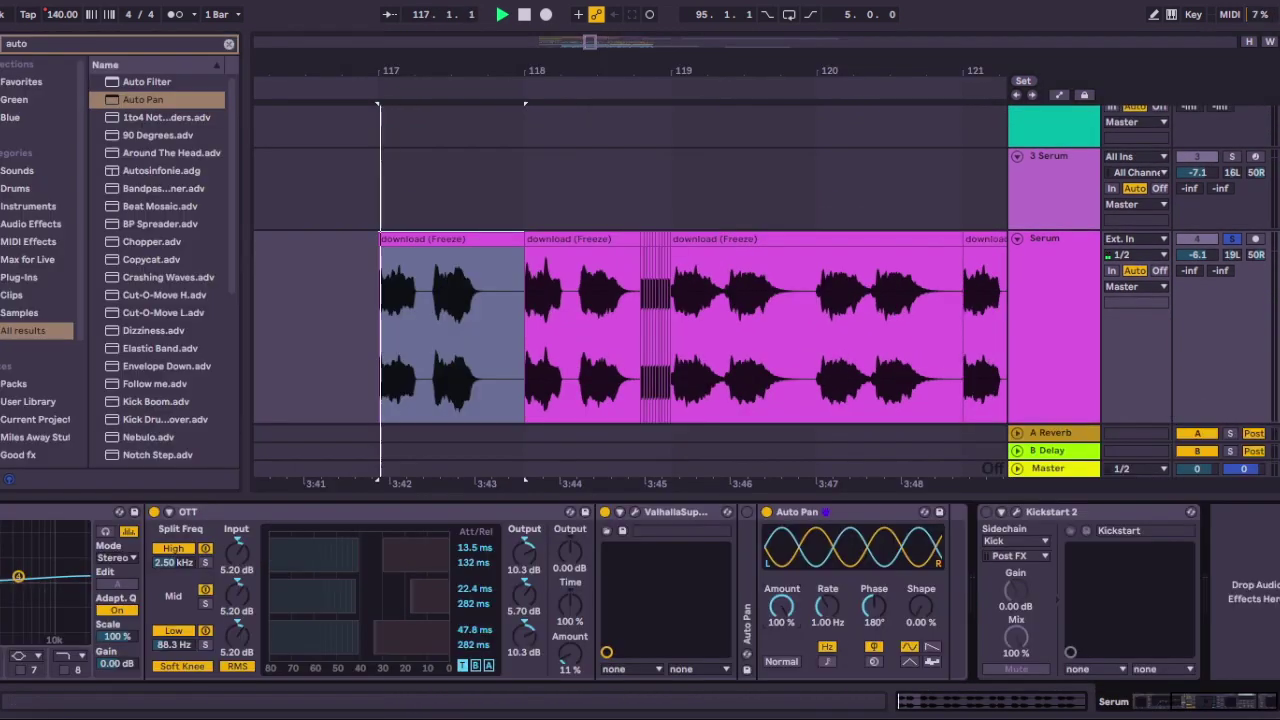
Set track 4's Auto Pan to a 13.4 Hz rate and a random waveform.
{"action": "left_click", "coordinate": [1048, 329]}
{"action": "left_click_drag", "start_coordinate": [827, 607], "coordinate": [828, 552]}
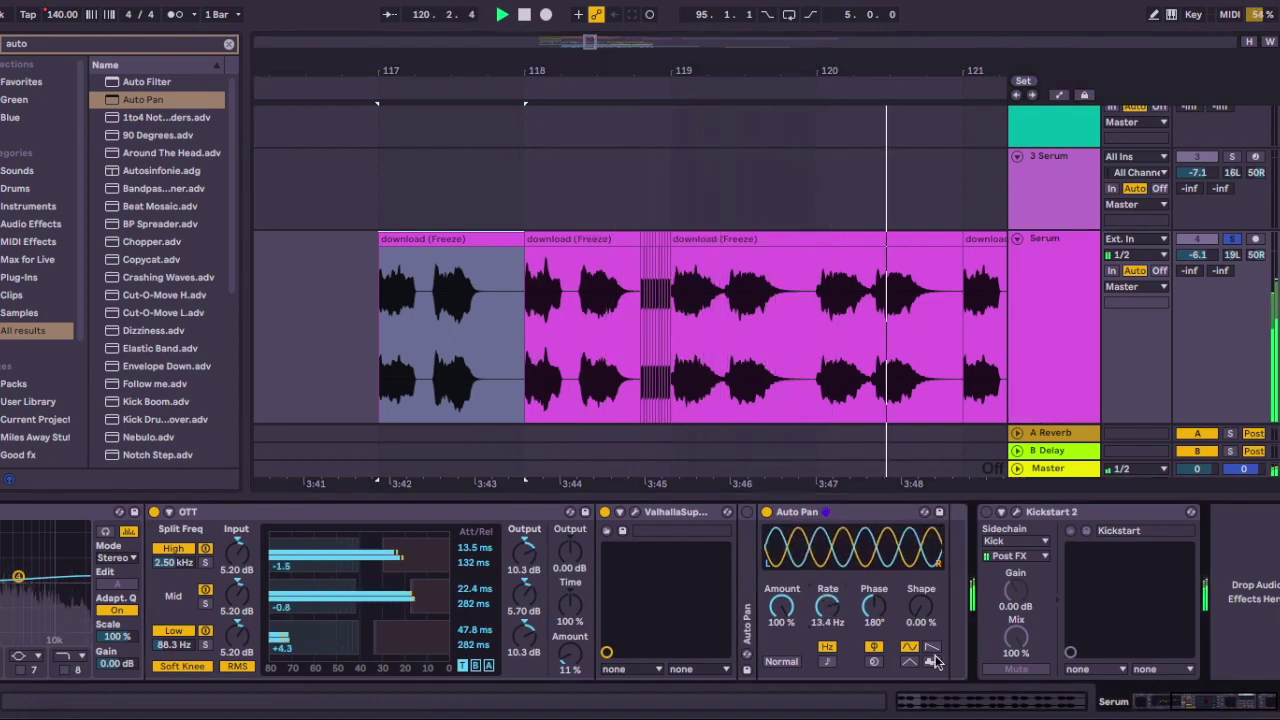
{"action": "left_click", "coordinate": [932, 663]}
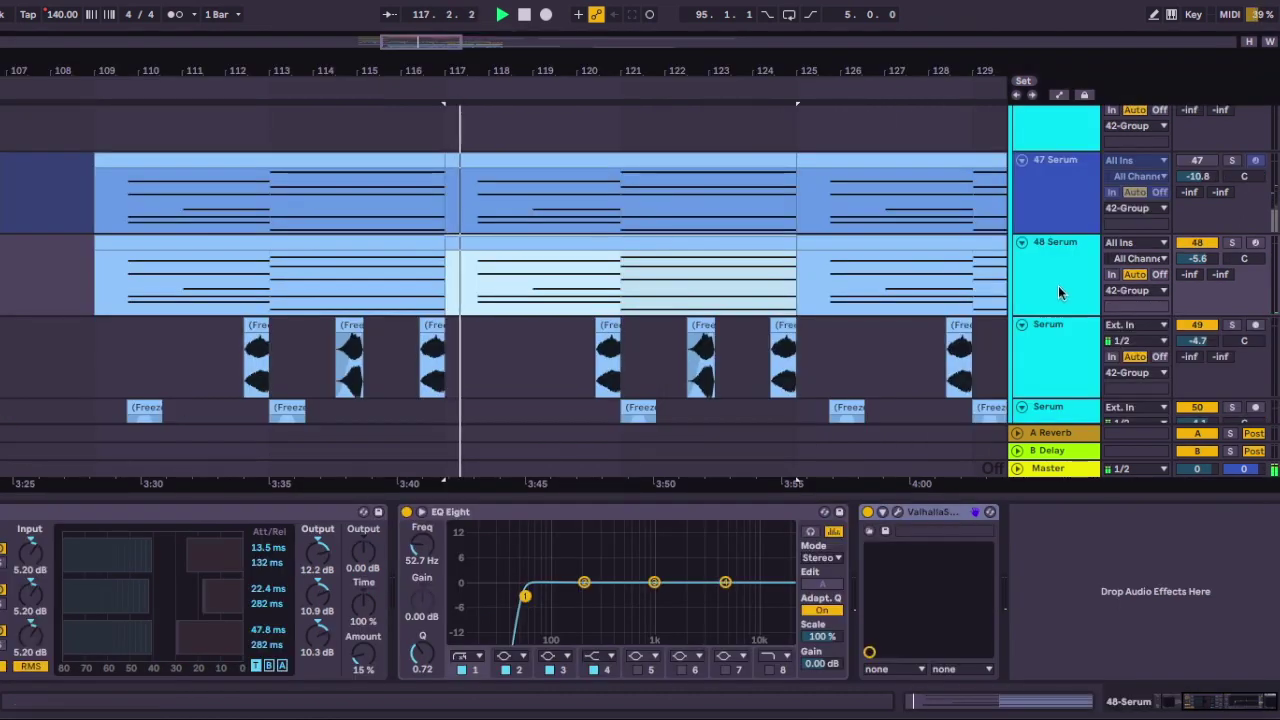
Search the browser for "auto pan" and insert an Auto Pan after ValhallaSupermassive on the 48 Serum track.
{"action": "left_click", "coordinate": [1058, 290]}
{"action": "left_click", "coordinate": [930, 512]}
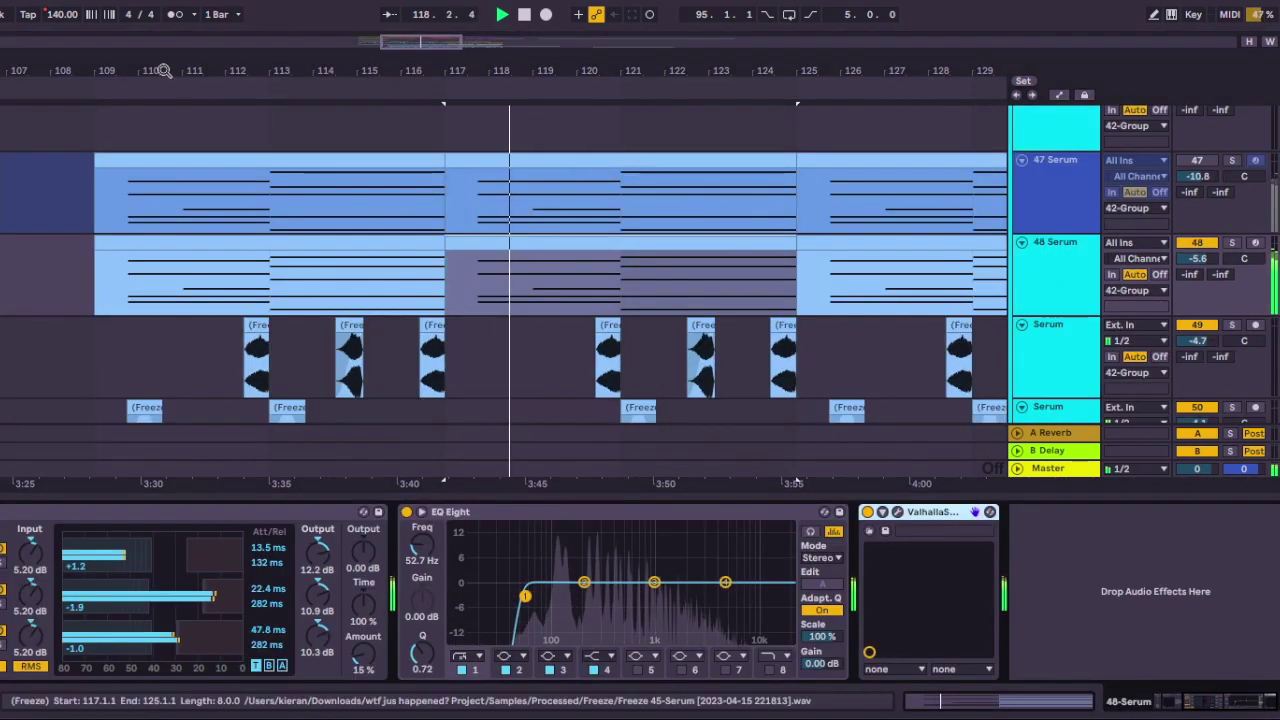
{"action": "key", "text": "ctrl+f"}
{"action": "type", "text": "auto pan"}
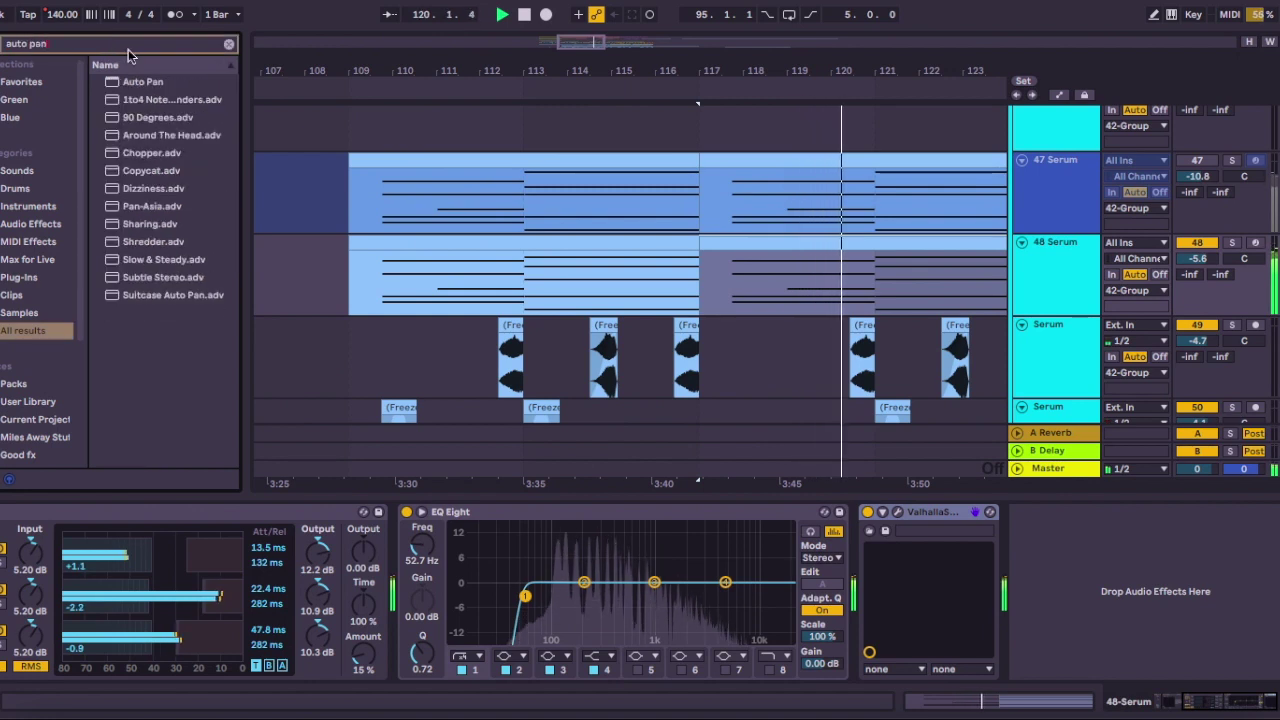
{"action": "left_click", "coordinate": [155, 82]}
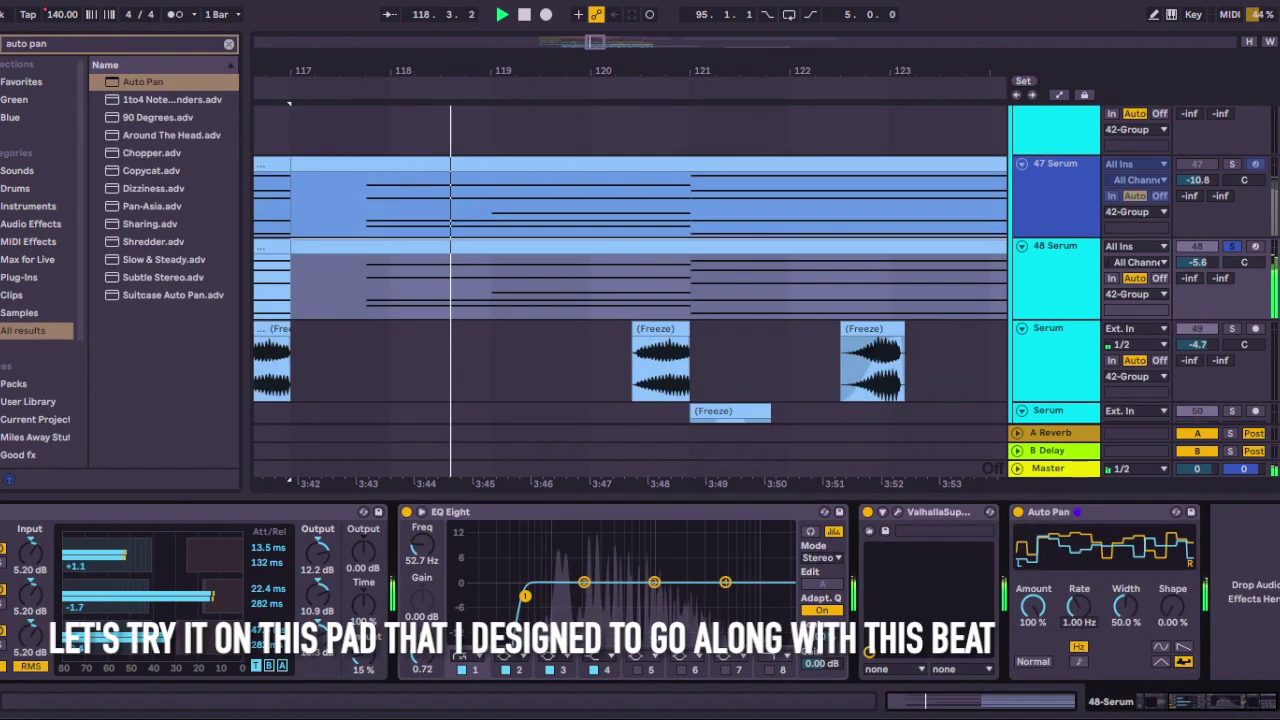
Set track 48's Auto Pan to a 6.97 Hz rate, 55.6% width and 78.6% shape, and unsolo the track.
{"action": "left_click_drag", "start_coordinate": [1079, 606], "coordinate": [1126, 546]}
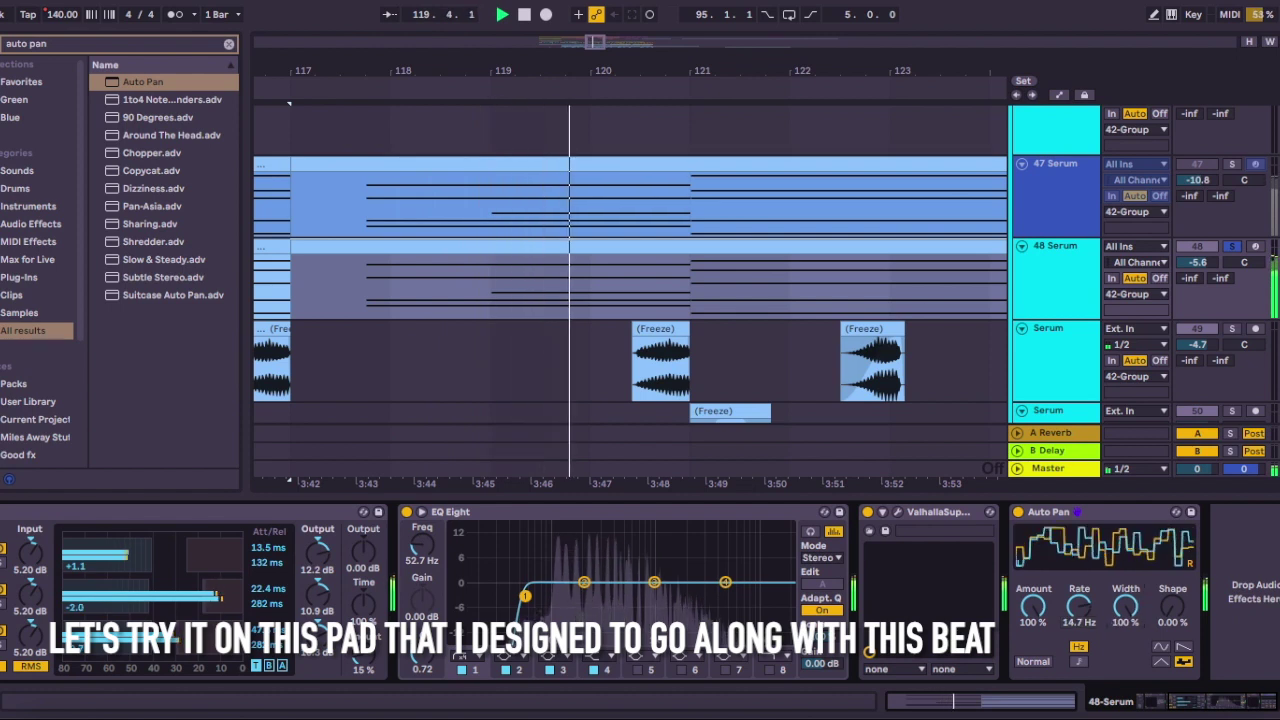
{"action": "left_click_drag", "start_coordinate": [1172, 606], "coordinate": [1172, 520]}
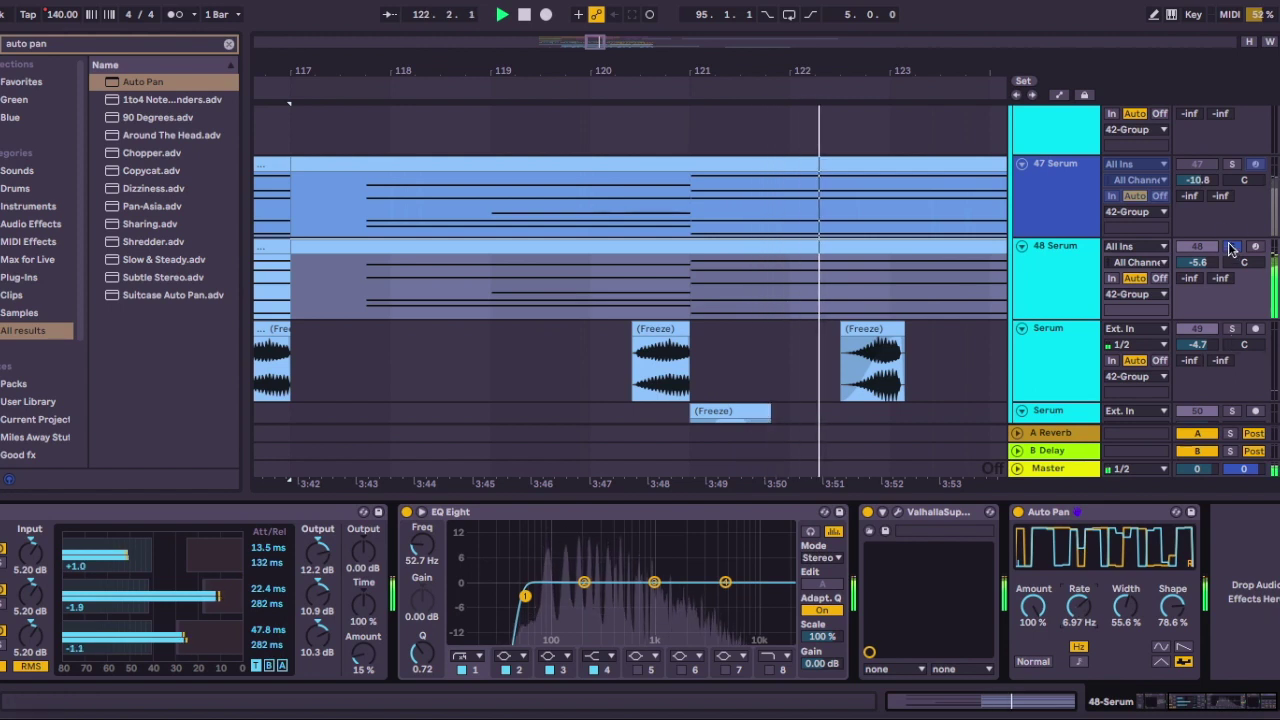
{"action": "left_click", "coordinate": [1231, 248]}
Clear the browser search and hide both the browser and the device view.
{"action": "left_click", "coordinate": [228, 46]}
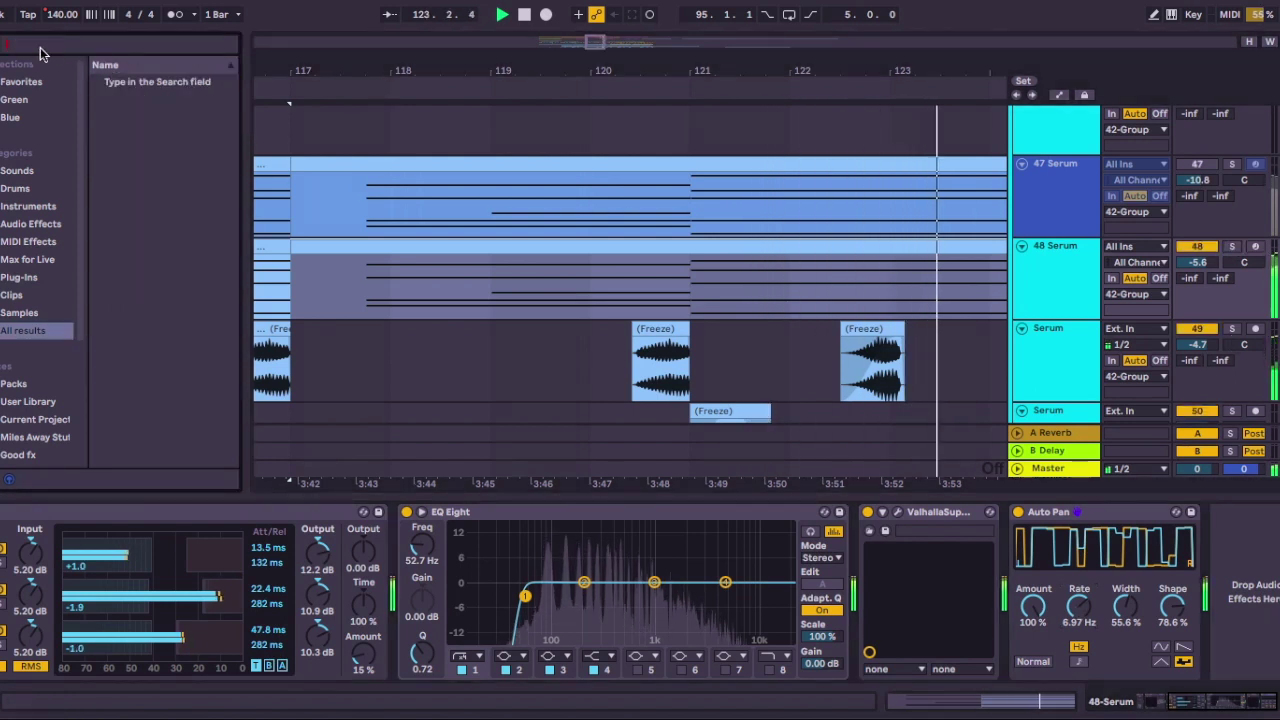
{"action": "key", "text": "ctrl+alt+b"}
{"action": "scroll", "coordinate": [935, 225], "scroll_direction": "up", "scroll_amount": 3}
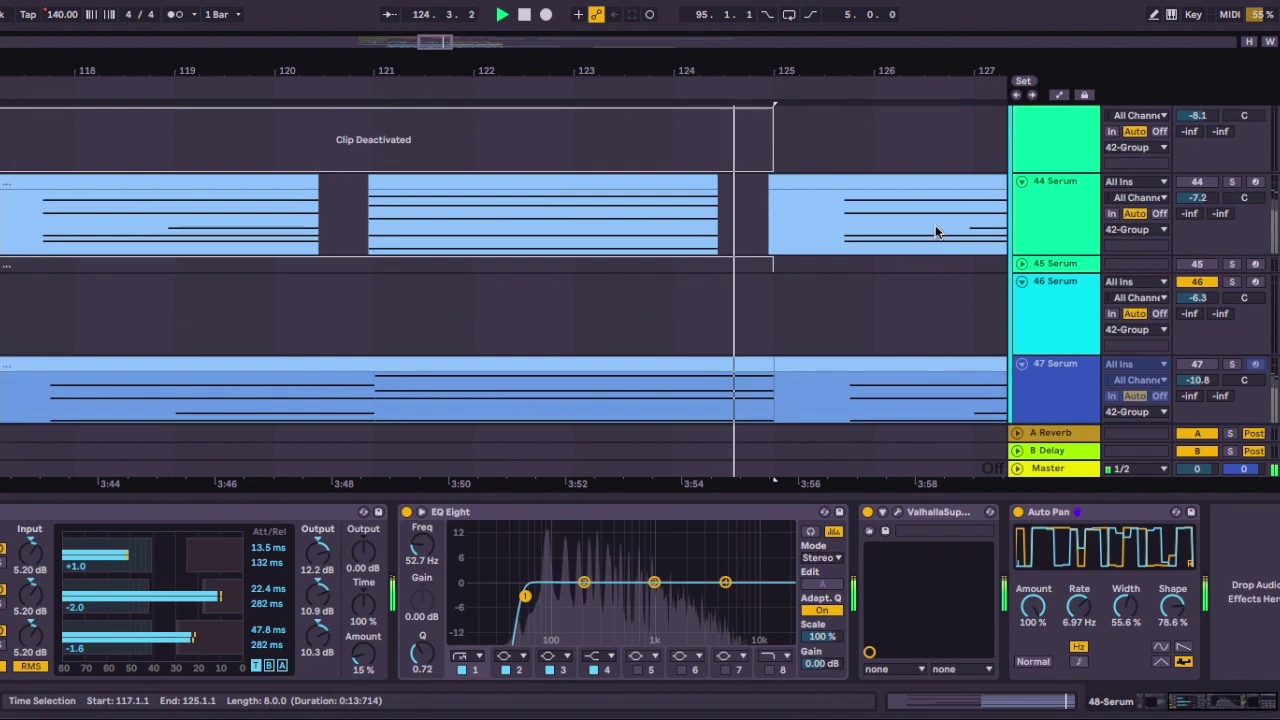
{"action": "scroll", "coordinate": [935, 225], "scroll_direction": "down", "scroll_amount": 2}
{"action": "key", "text": "ctrl+alt+l"}
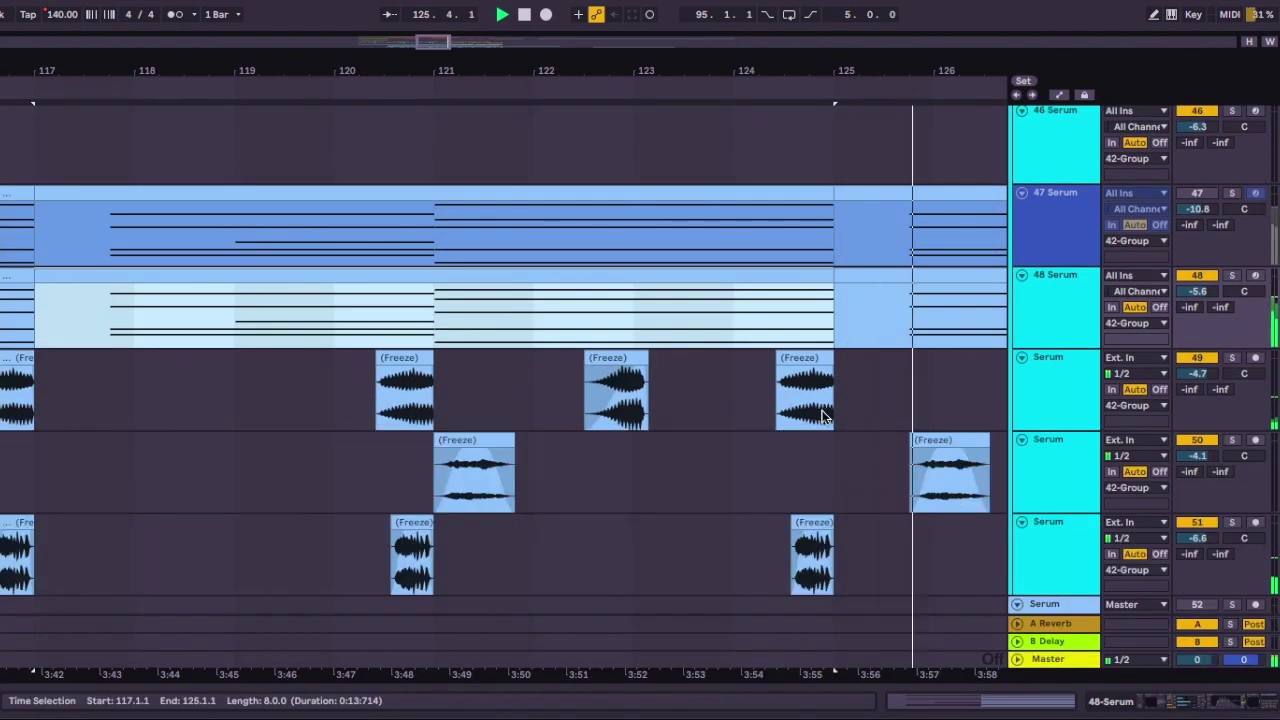
Follow playback of tracks 46 to 51 from bar 125 to bar 129, selecting track 48's clip at bar 125.
{"action": "key", "text": "minus"}
{"action": "key", "text": "minus"}
{"action": "scroll", "coordinate": [822, 410], "scroll_direction": "up", "scroll_amount": 1}
{"action": "scroll", "coordinate": [822, 417], "scroll_direction": "right", "scroll_amount": 2}
{"action": "scroll", "coordinate": [822, 417], "scroll_direction": "down", "scroll_amount": 3}
{"action": "scroll", "coordinate": [822, 417], "scroll_direction": "up", "scroll_amount": 1}
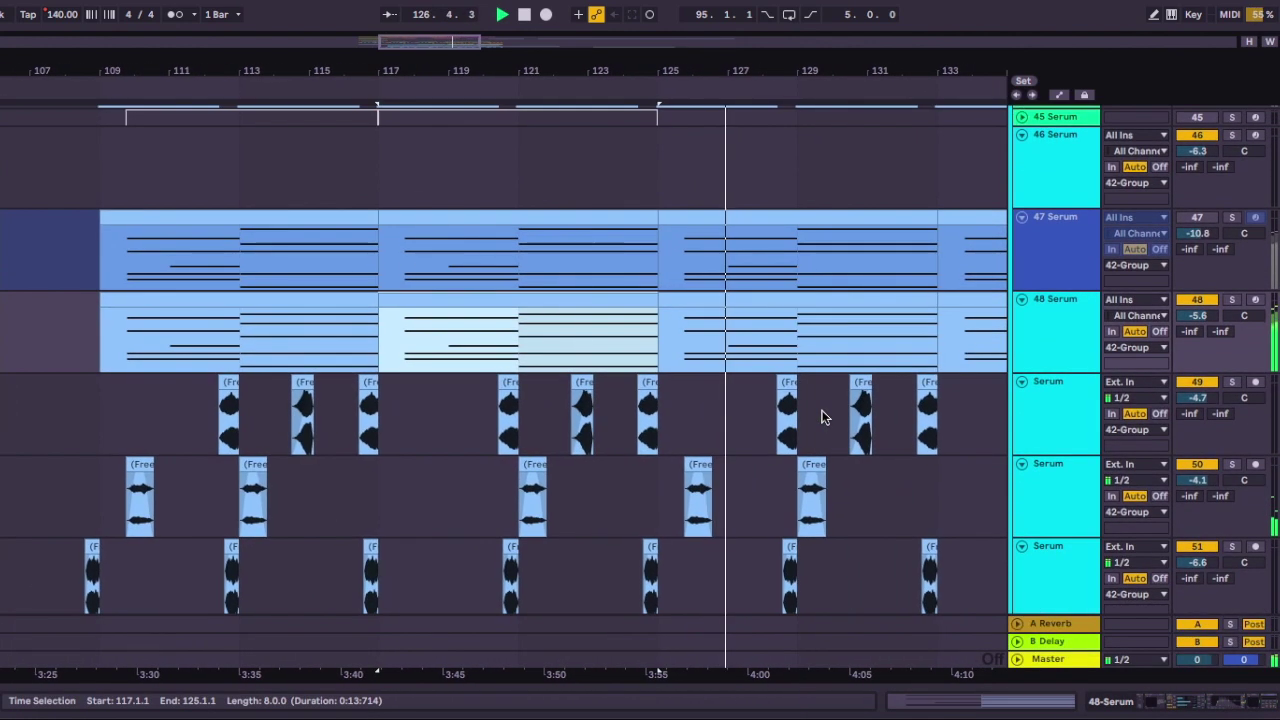
{"action": "scroll", "coordinate": [752, 346], "scroll_direction": "up", "scroll_amount": 3}
{"action": "left_click", "coordinate": [767, 296]}
{"action": "scroll", "coordinate": [767, 296], "scroll_direction": "right", "scroll_amount": 4}
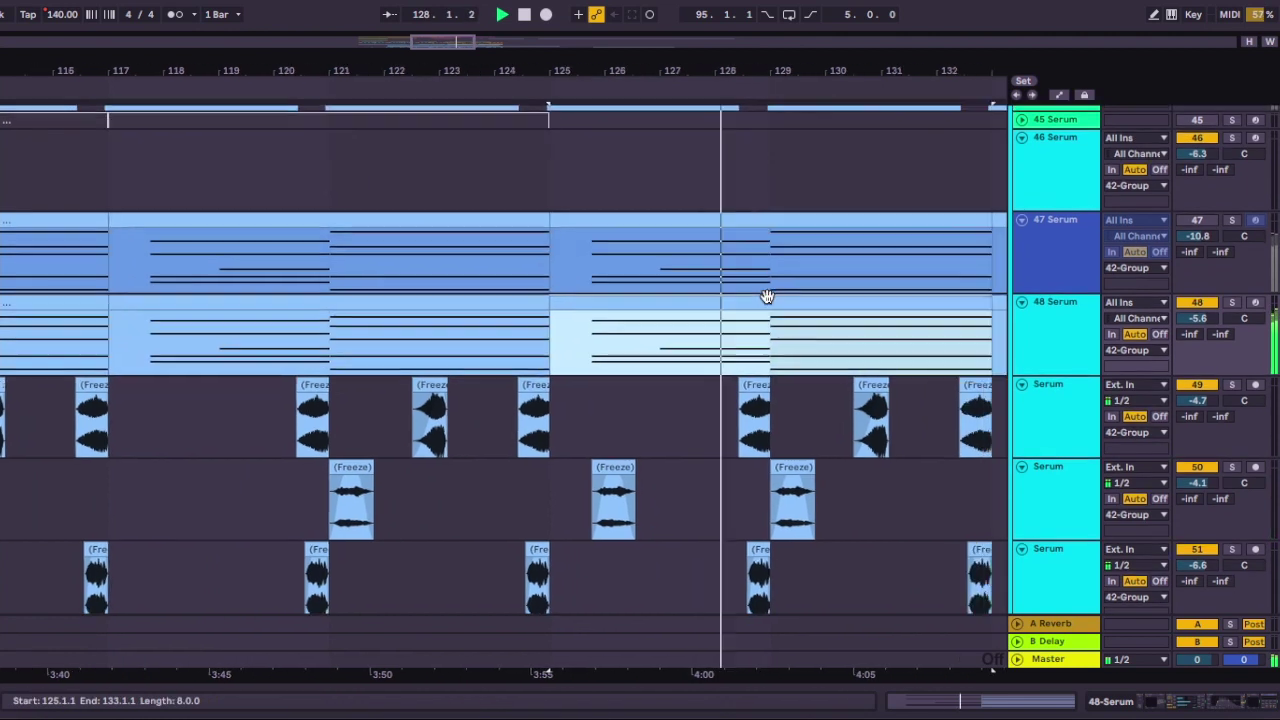
{"action": "scroll", "coordinate": [767, 296], "scroll_direction": "up", "scroll_amount": 2}
{"action": "scroll", "coordinate": [767, 296], "scroll_direction": "right", "scroll_amount": 2}
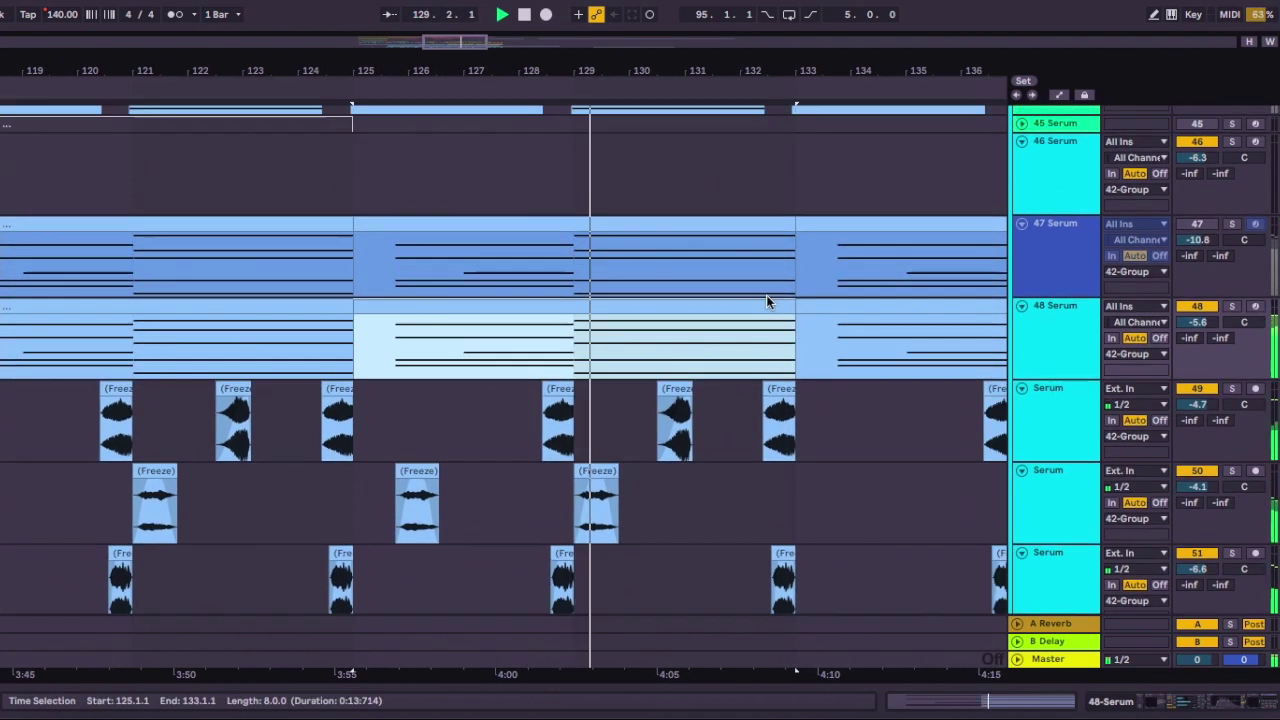
Open track 48's devices, bypass its Auto Pan, and select the 44 Serum track.
{"action": "double_click", "coordinate": [1040, 412]}
{"action": "left_click", "coordinate": [1095, 517]}
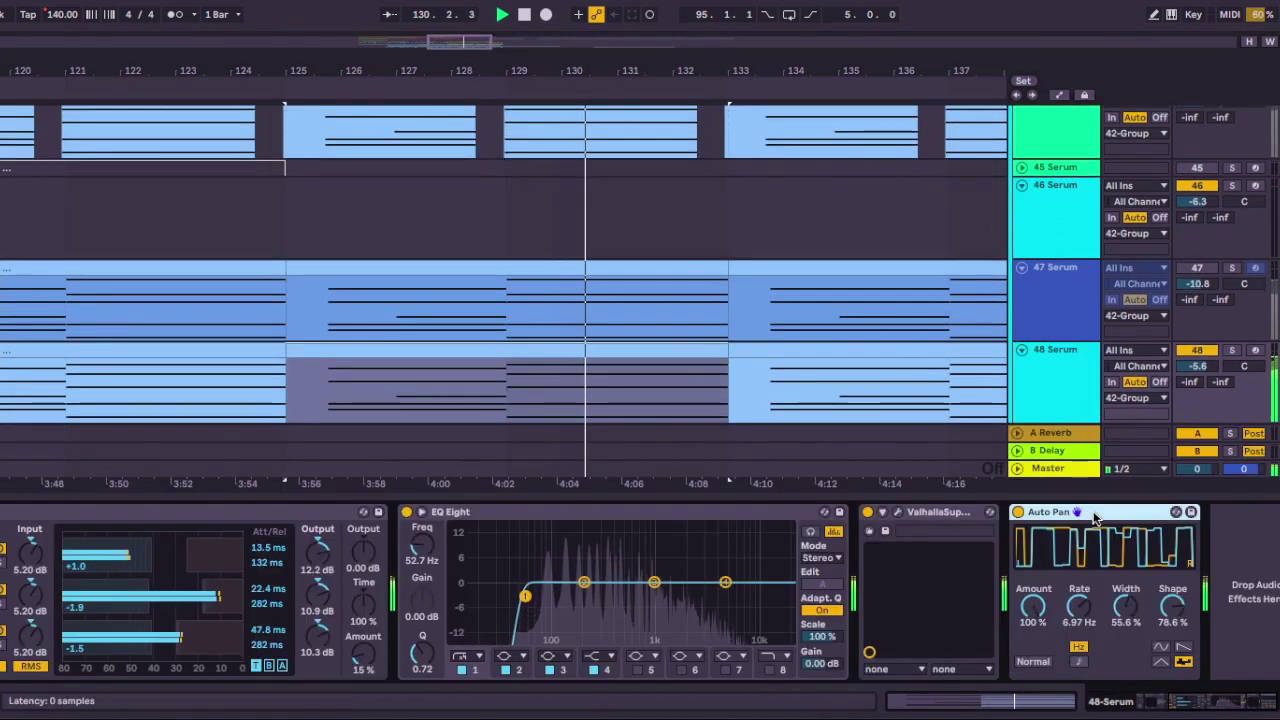
{"action": "left_click", "coordinate": [916, 339]}
{"action": "scroll", "coordinate": [916, 339], "scroll_direction": "up", "scroll_amount": 5}
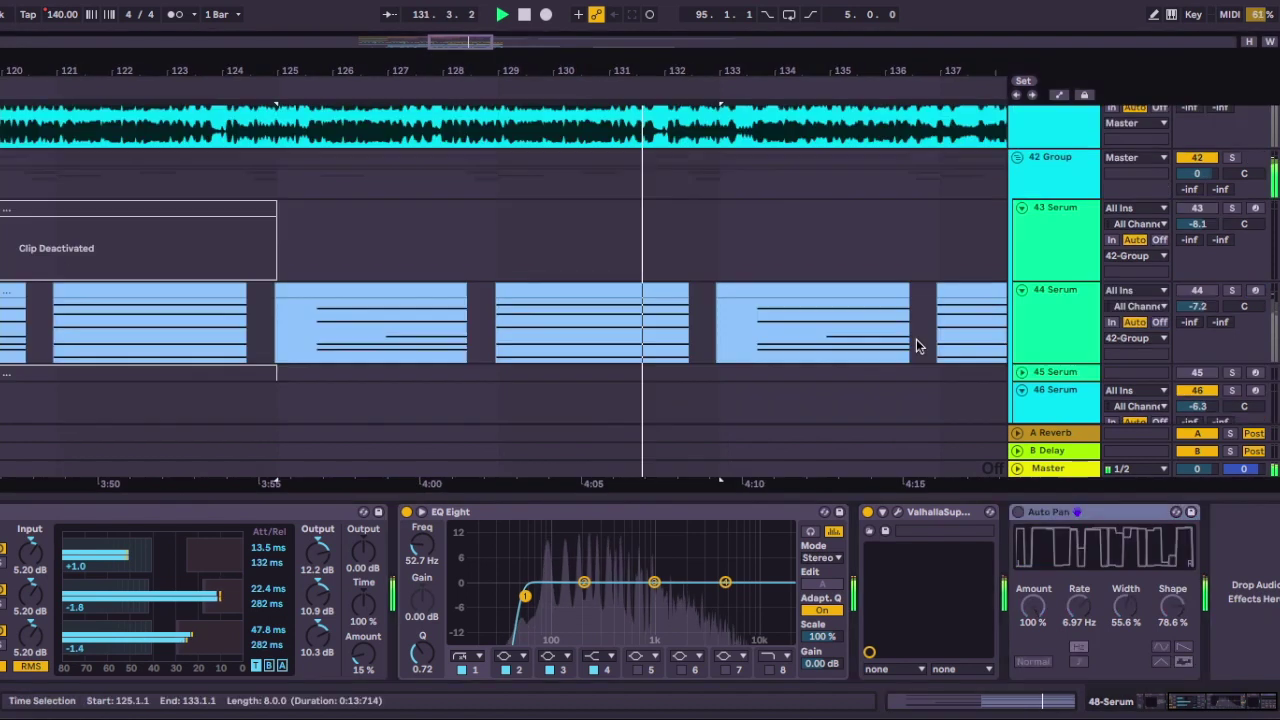
{"action": "left_click", "coordinate": [1057, 295]}
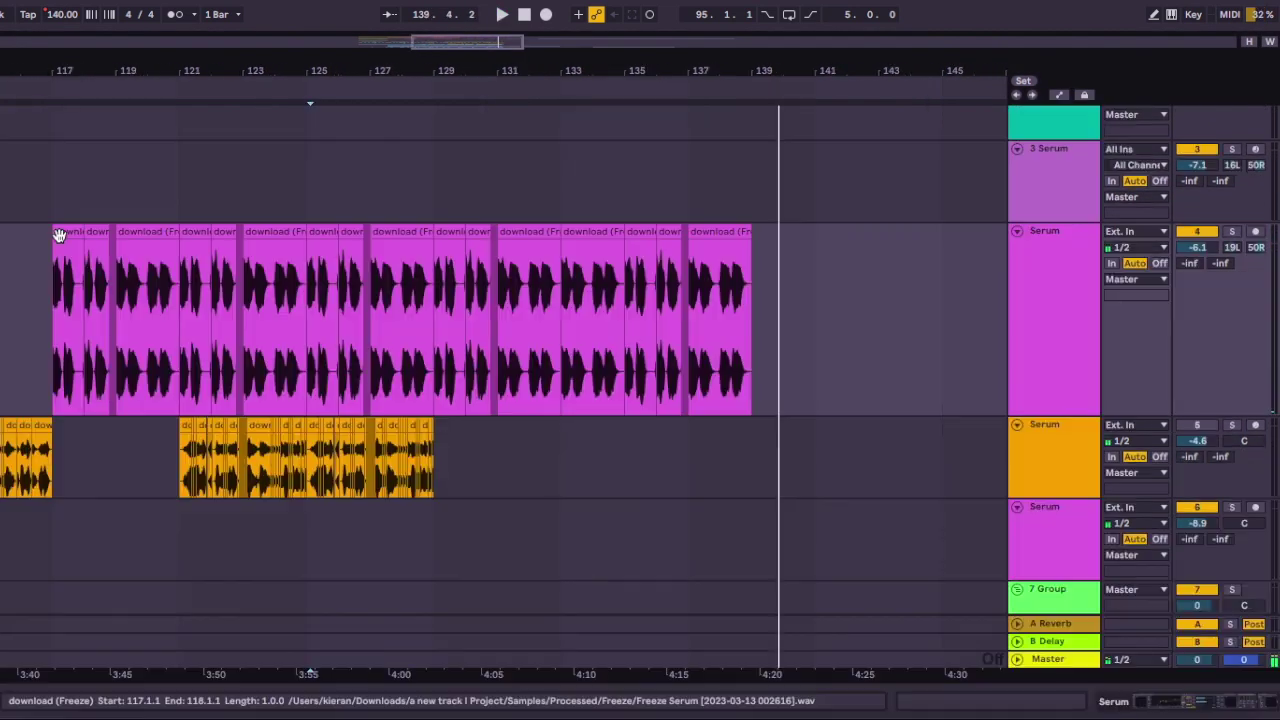
Play the drop from bar 117 while examining the Drumz group's devices and tracks, and select the Master track.
{"action": "left_click", "coordinate": [66, 320]}
{"action": "scroll", "coordinate": [299, 378], "scroll_direction": "down", "scroll_amount": 10}
{"action": "scroll", "coordinate": [299, 378], "scroll_direction": "left", "scroll_amount": 5}
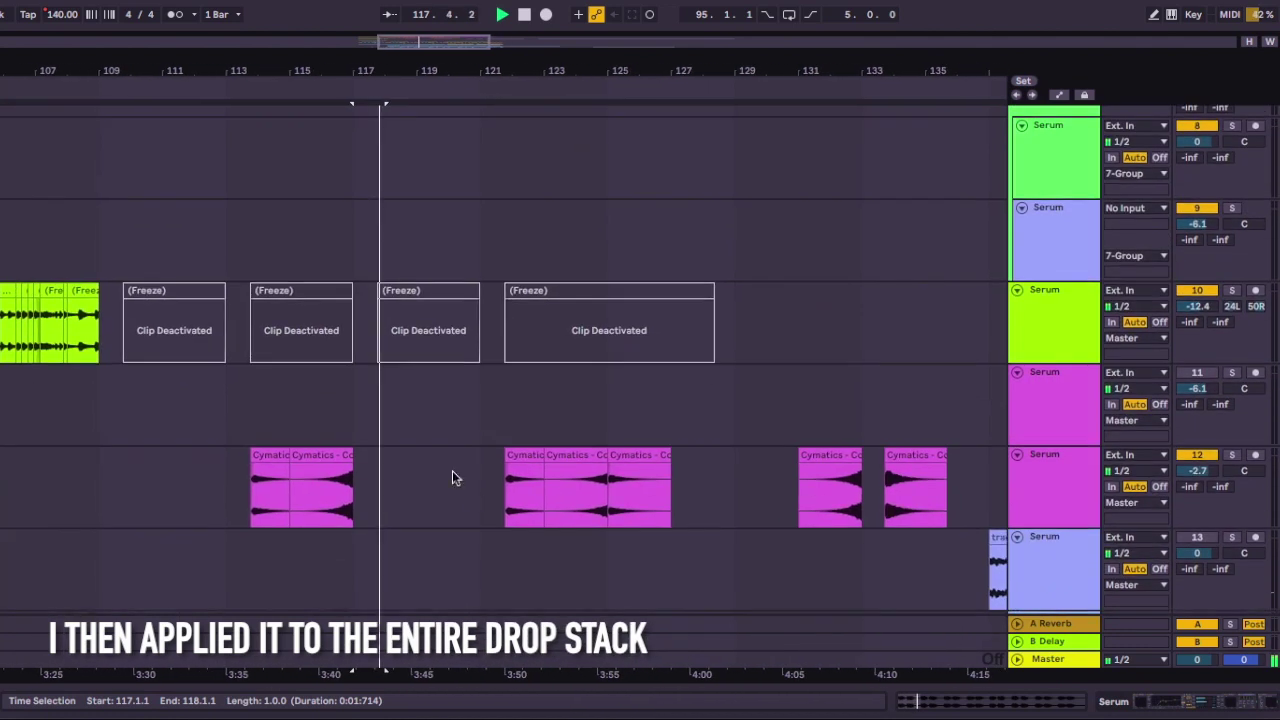
{"action": "scroll", "coordinate": [475, 500], "scroll_direction": "down", "scroll_amount": 15}
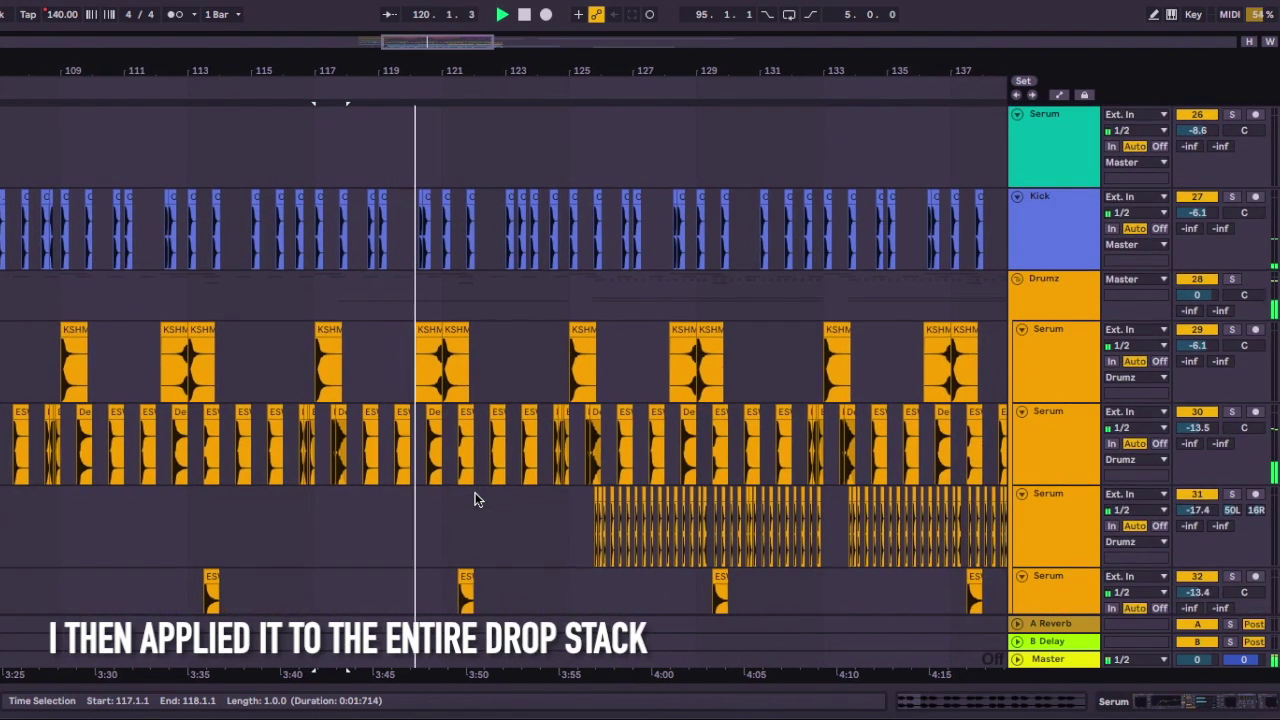
{"action": "double_click", "coordinate": [1066, 291]}
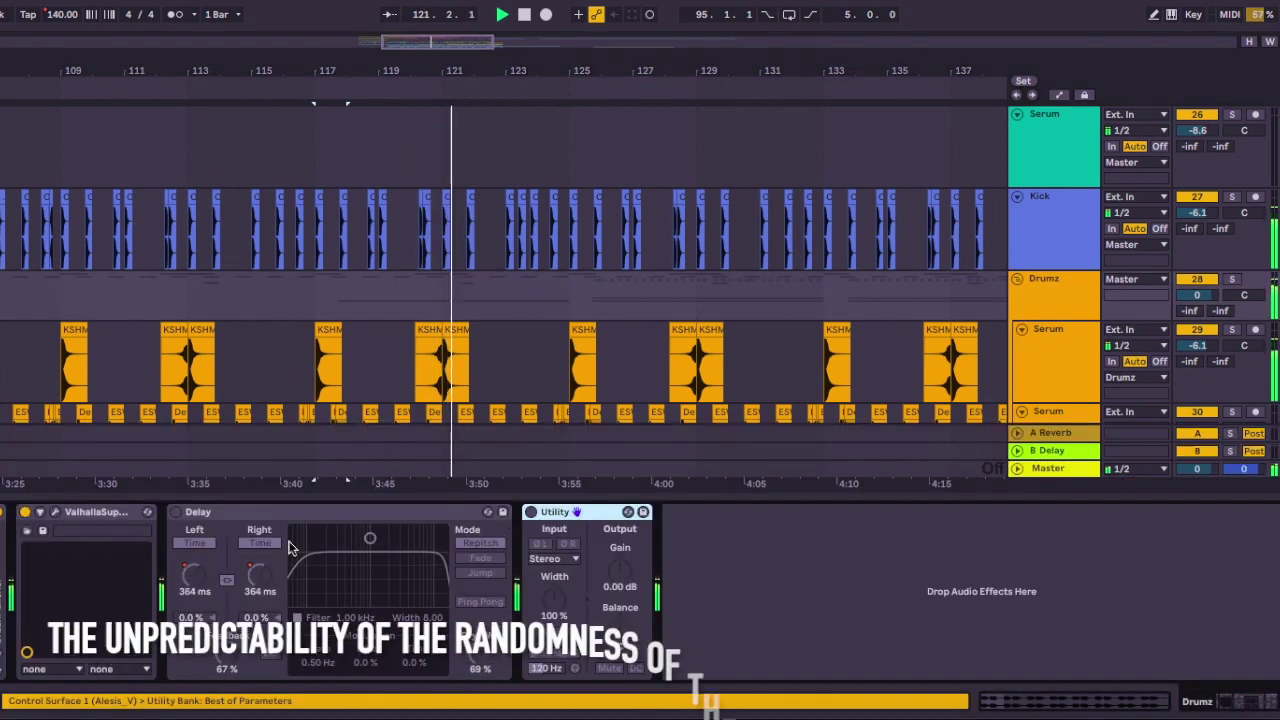
{"action": "scroll", "coordinate": [597, 380], "scroll_direction": "down", "scroll_amount": 10}
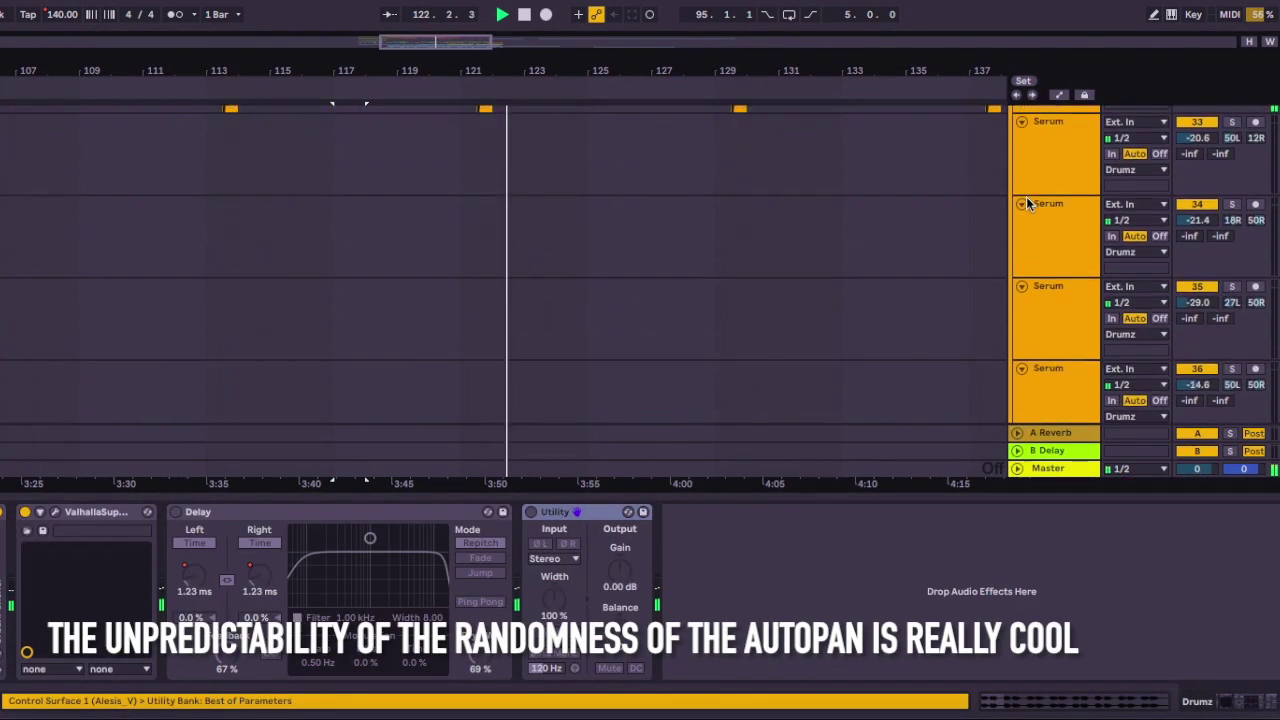
{"action": "scroll", "coordinate": [1028, 200], "scroll_direction": "up", "scroll_amount": 10}
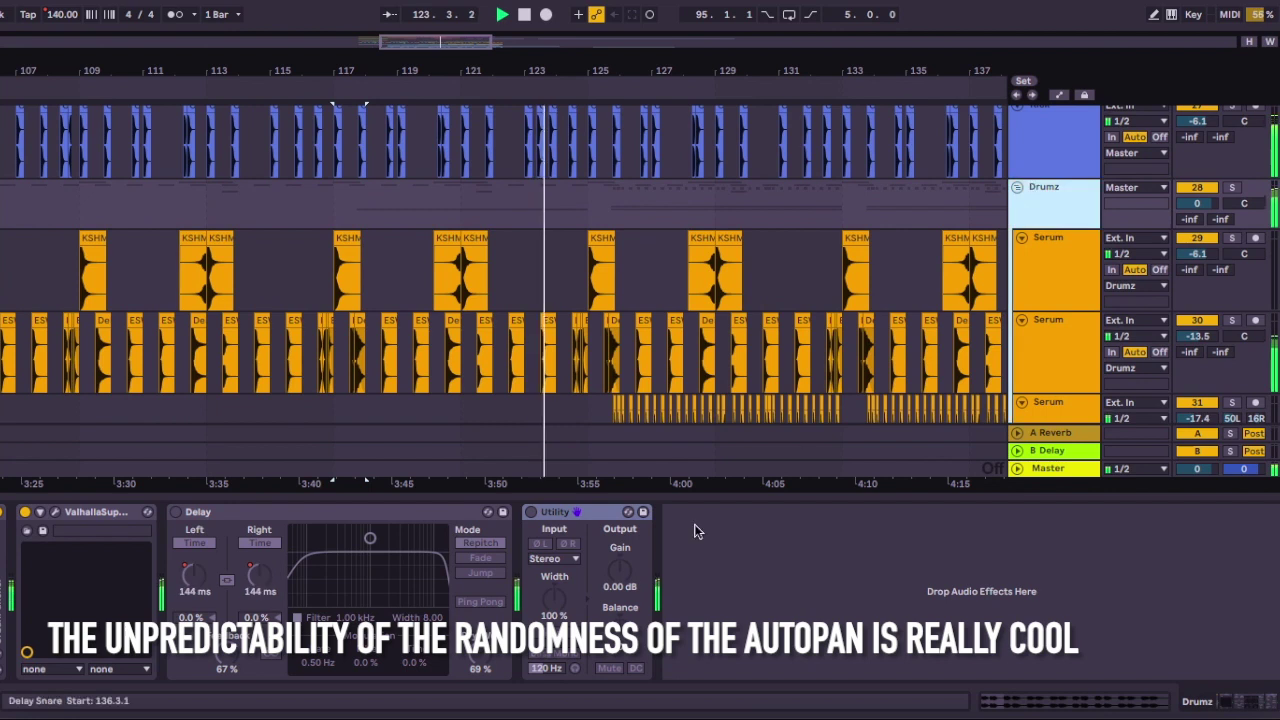
{"action": "left_click", "coordinate": [1055, 470]}
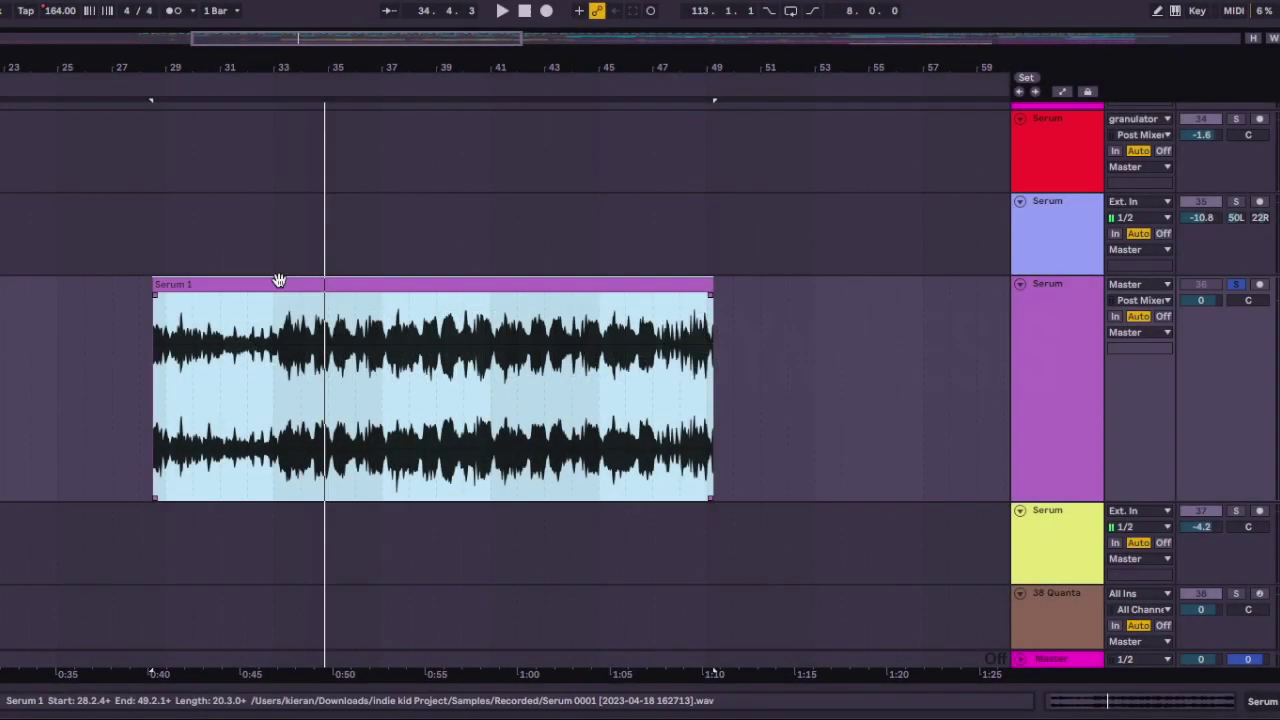
Examine the Serum 1 recording on track 36 and play it from its start at bar 28.
{"action": "scroll", "coordinate": [278, 280], "scroll_direction": "up", "scroll_amount": 5}
{"action": "scroll", "coordinate": [278, 284], "scroll_direction": "down", "scroll_amount": 5}
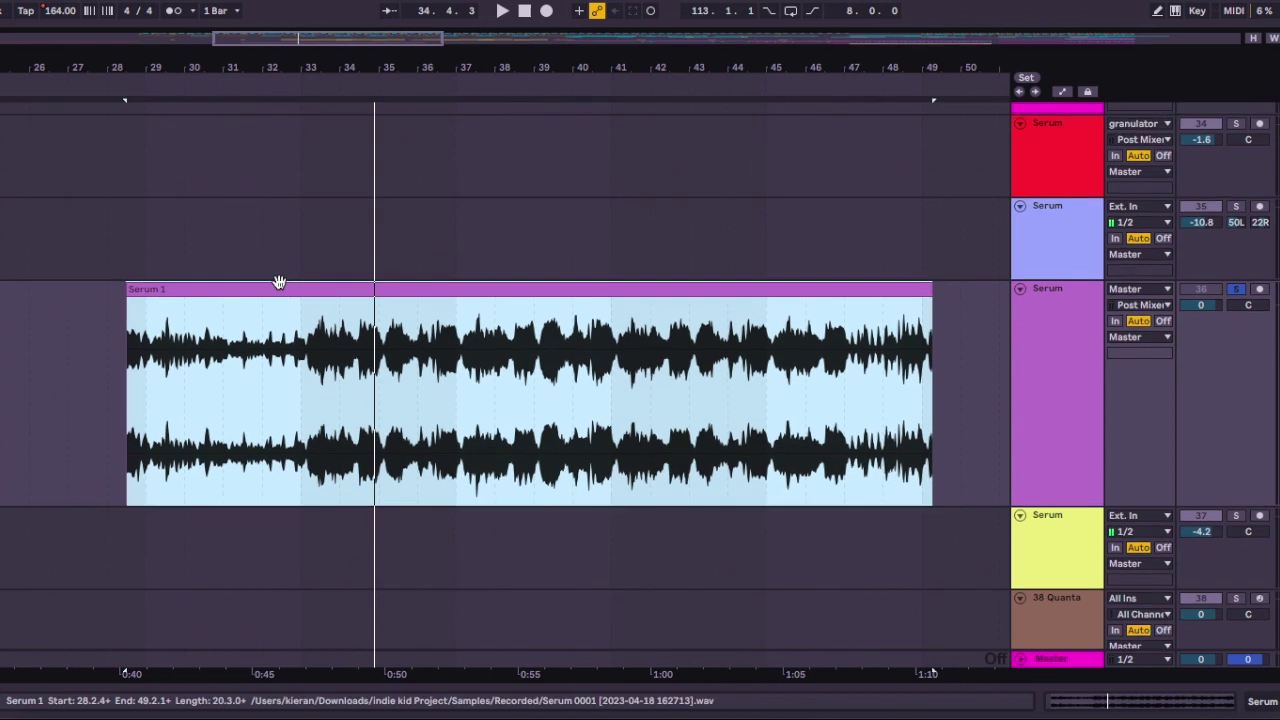
{"action": "left_click", "coordinate": [394, 248]}
{"action": "left_click", "coordinate": [332, 289]}
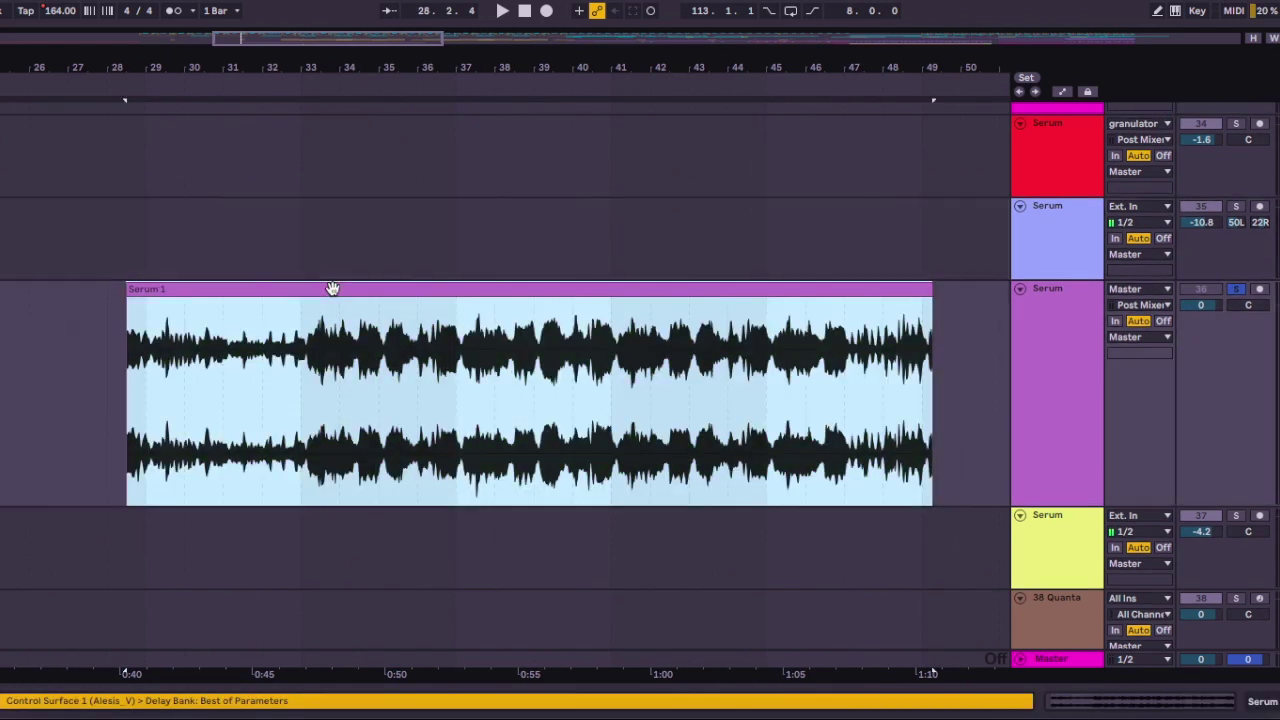
{"action": "scroll", "coordinate": [318, 320], "scroll_direction": "down", "scroll_amount": 3}
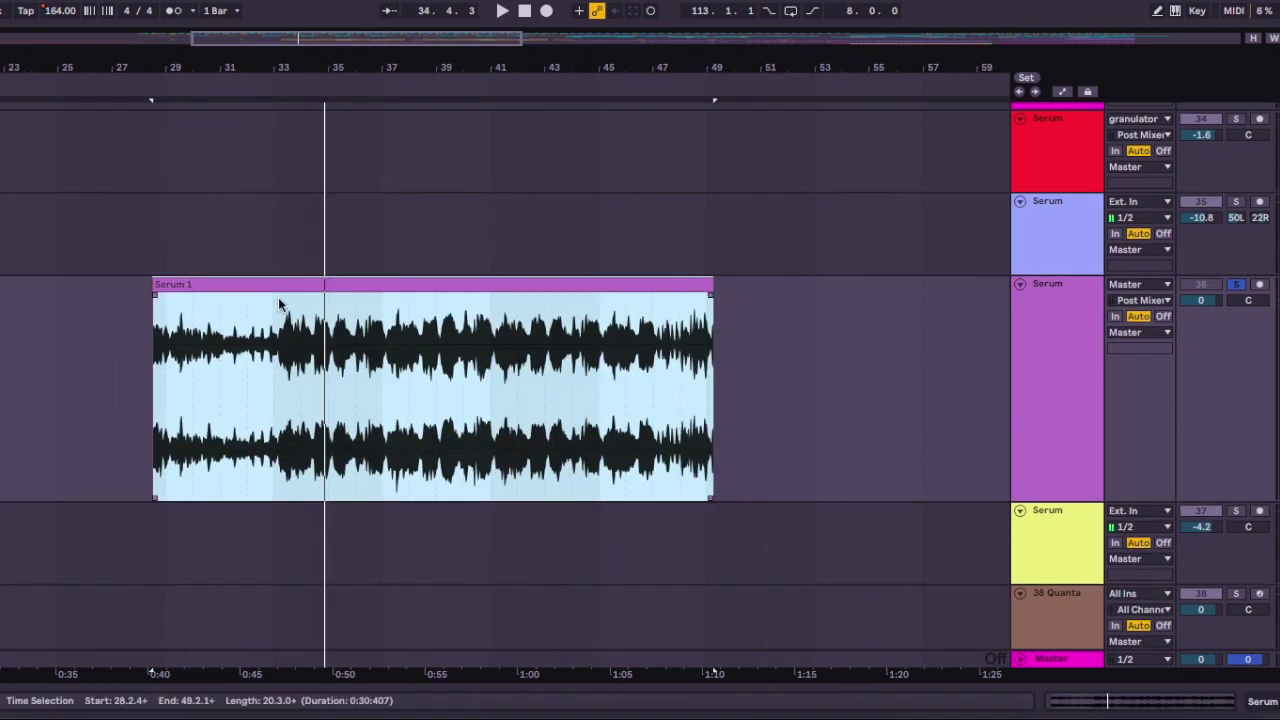
{"action": "scroll", "coordinate": [278, 290], "scroll_direction": "up", "scroll_amount": 3}
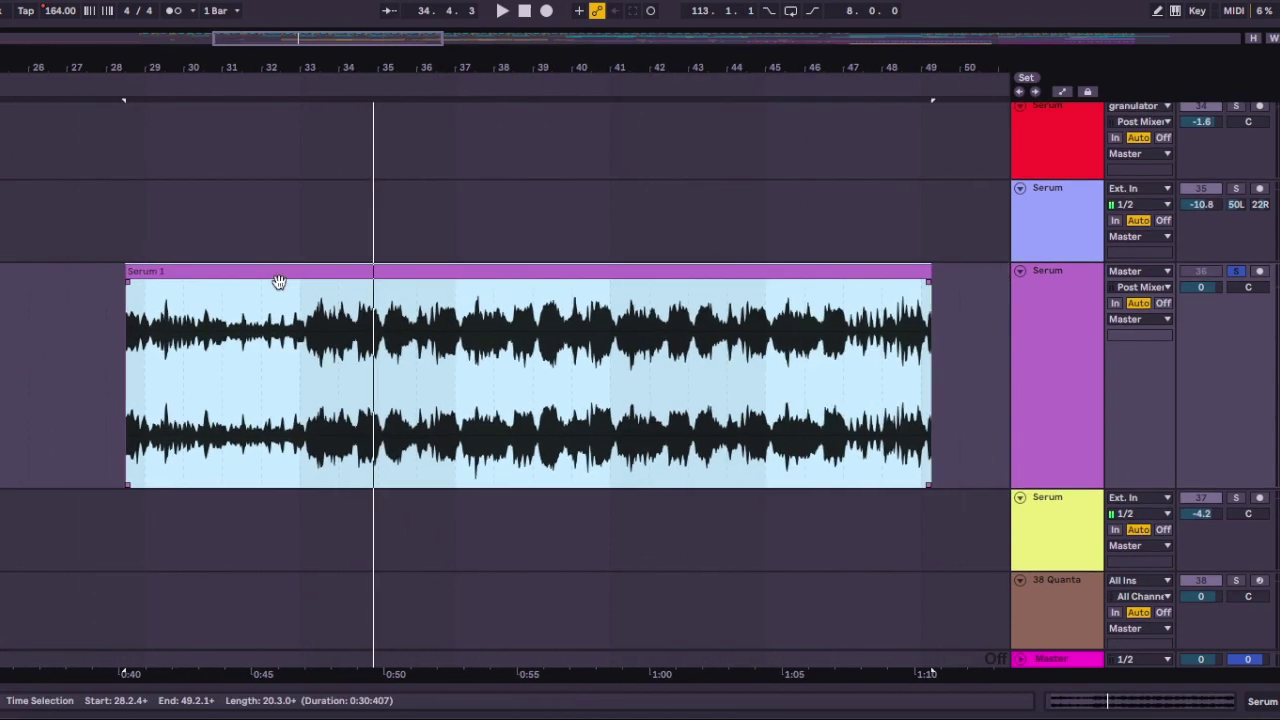
{"action": "left_click", "coordinate": [394, 242]}
{"action": "left_click", "coordinate": [332, 289]}
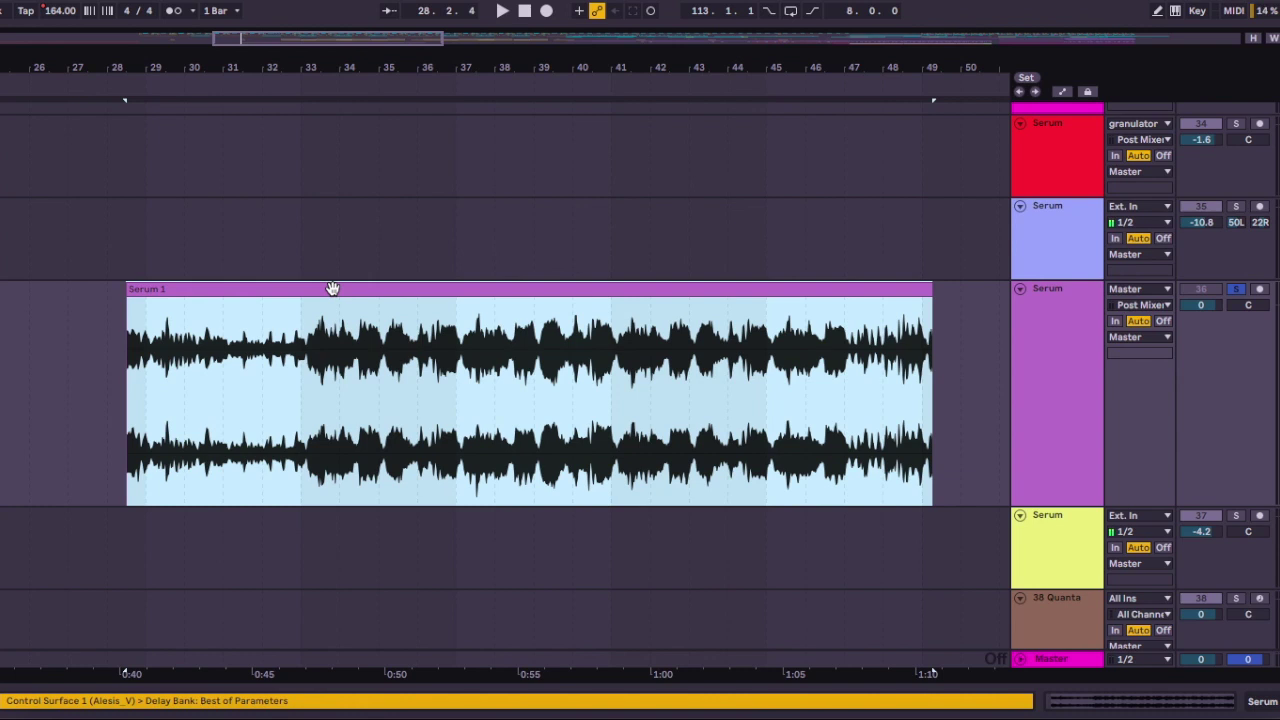
{"action": "key", "text": "space"}
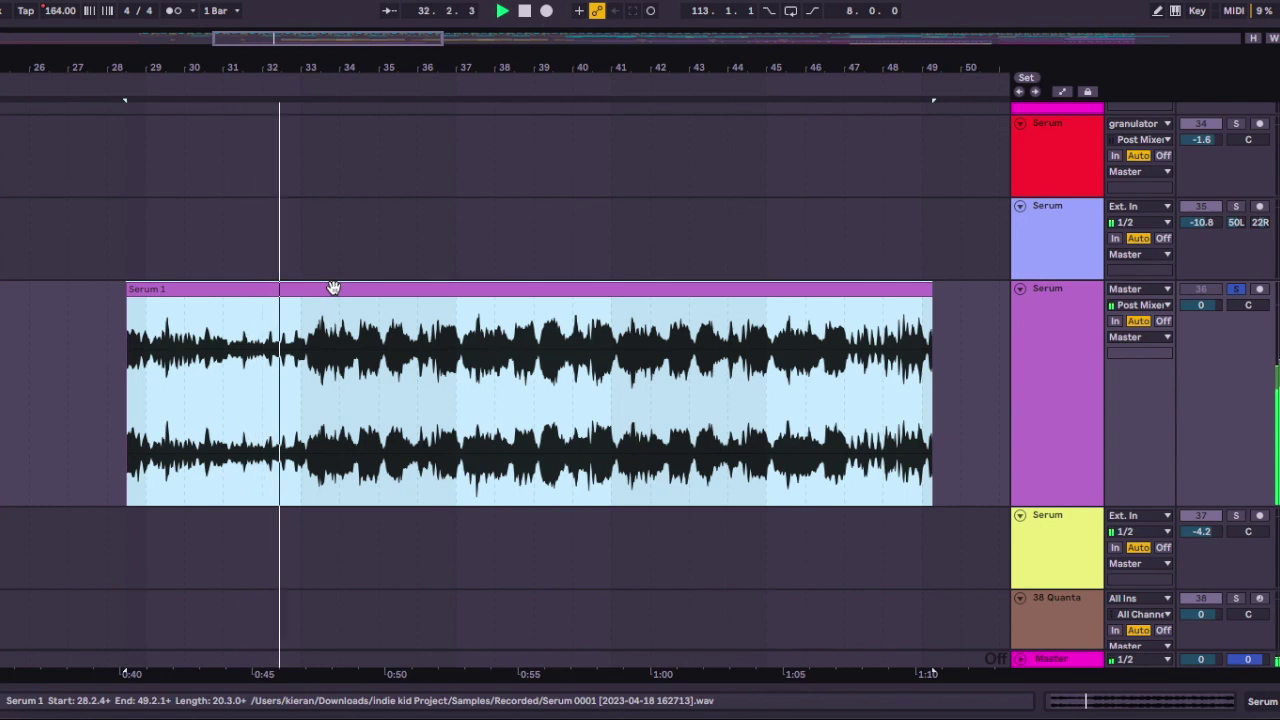
{"action": "key", "text": "space"}
{"action": "key", "text": "space"}
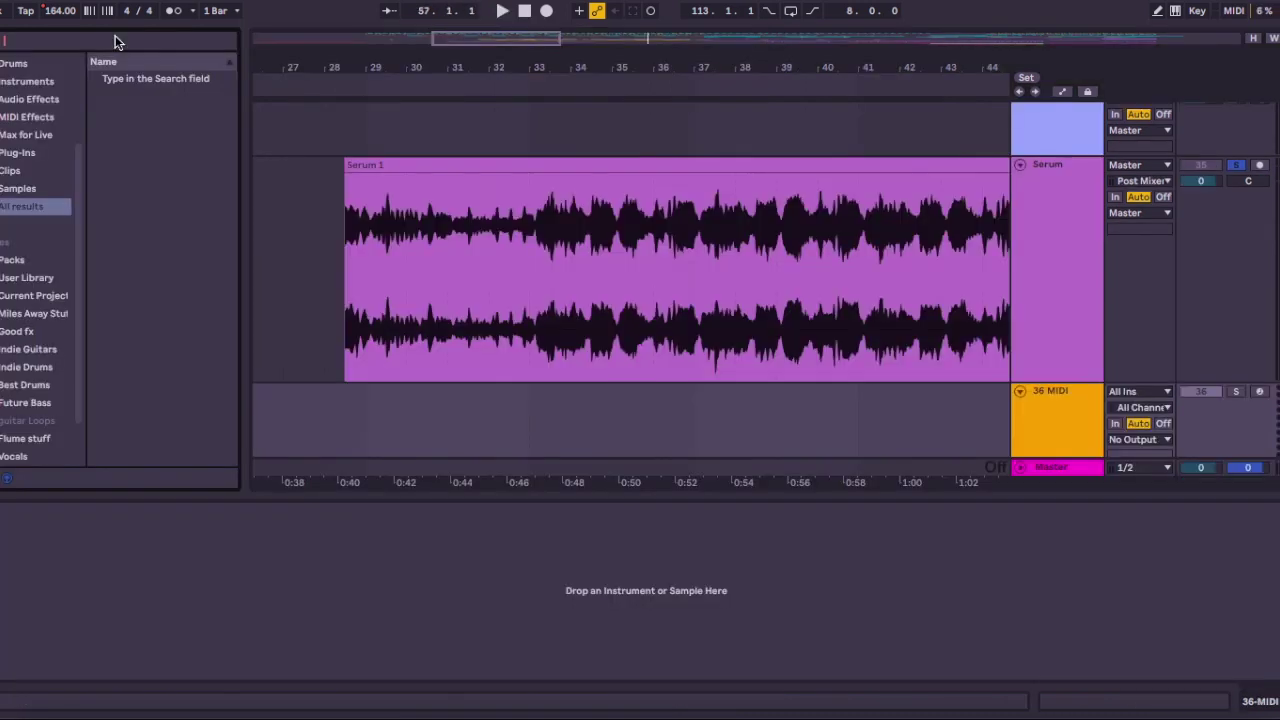
Find Quanta in the browser, load it onto the 36 MIDI track, and use the Serum 1 recording as its sample.
{"action": "type", "text": "quanta"}
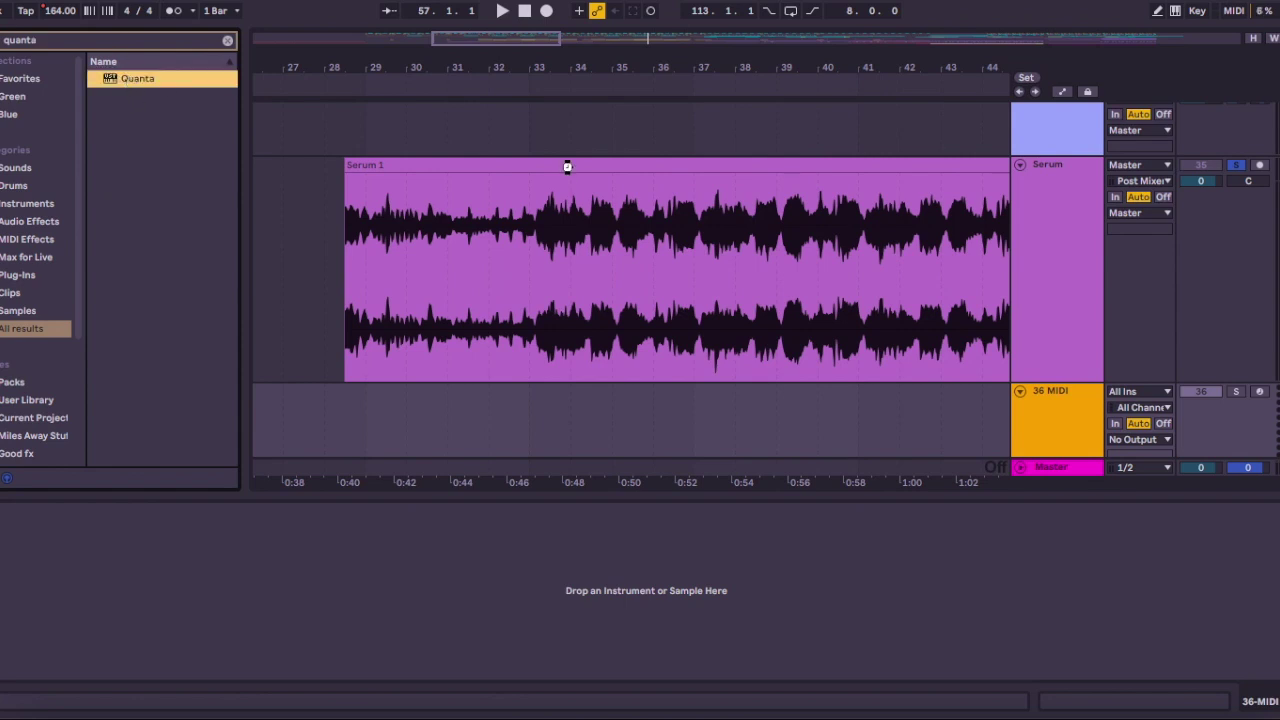
{"action": "key", "text": "Return"}
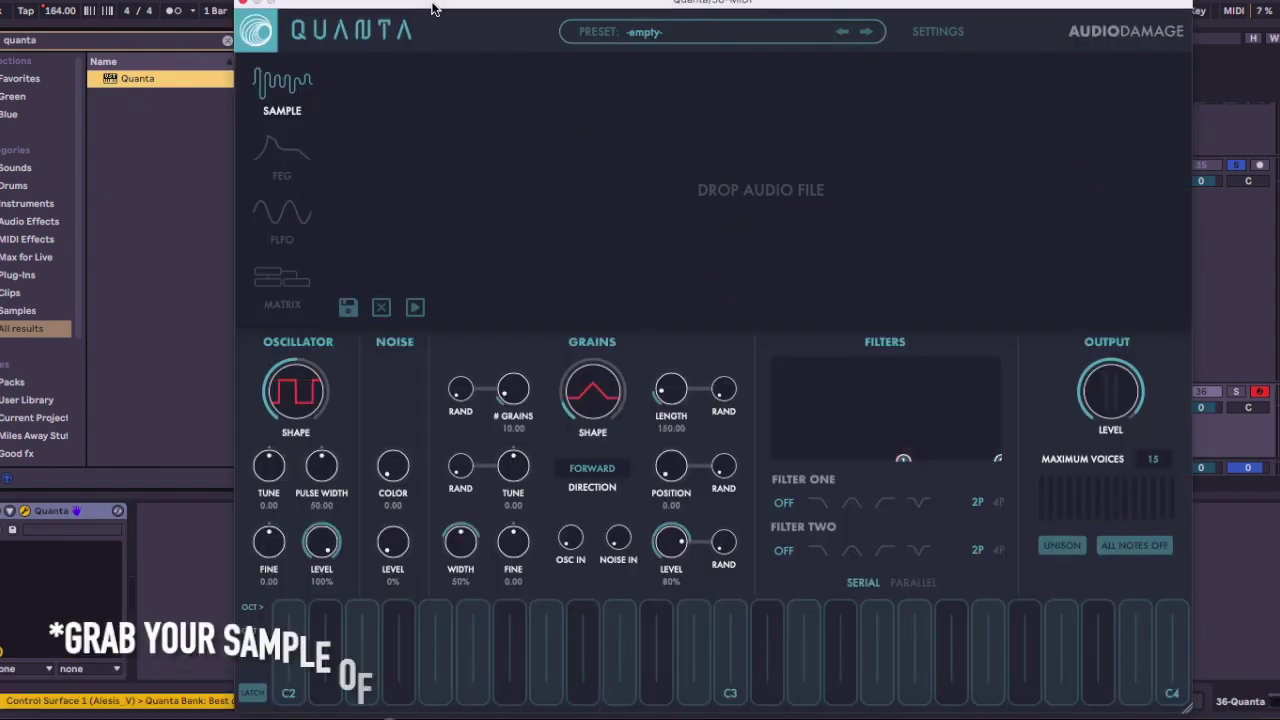
{"action": "left_click_drag", "start_coordinate": [432, 8], "coordinate": [660, 314]}
{"action": "left_click_drag", "start_coordinate": [509, 162], "coordinate": [650, 495]}
{"action": "left_click", "coordinate": [471, 306]}
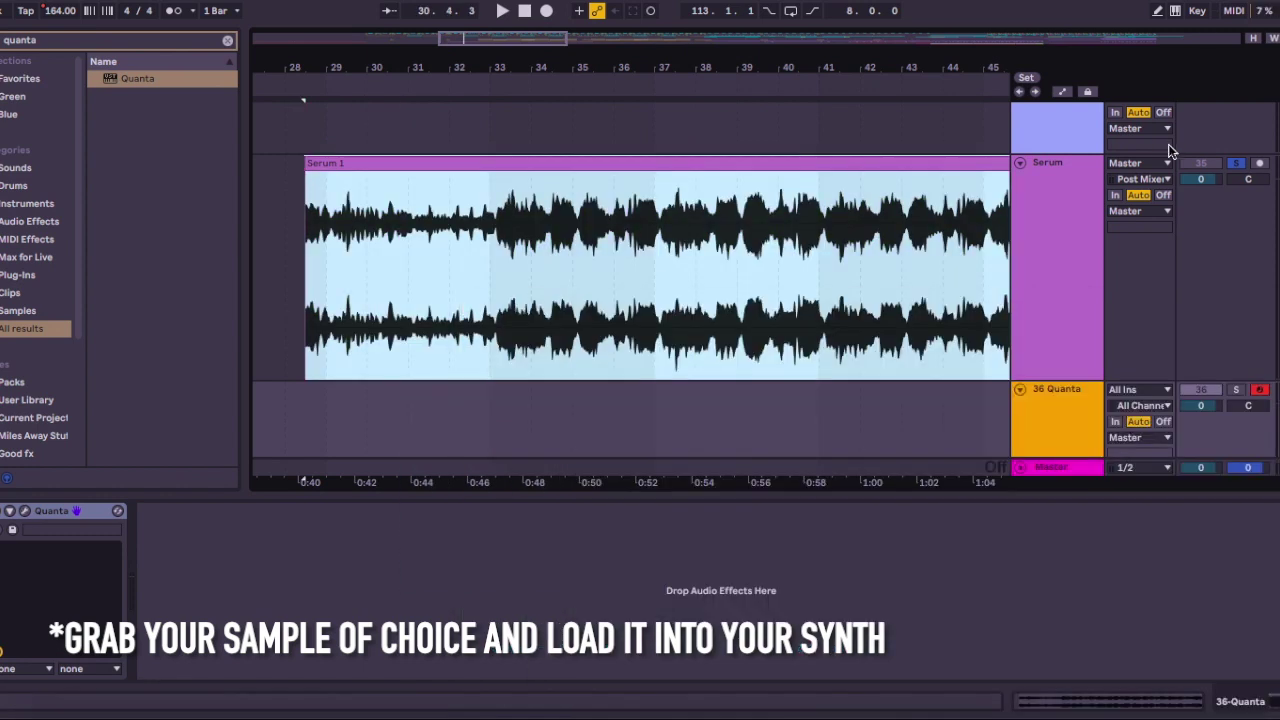
Unsolo the Serum recording track and mark out a MIDI clip range of about 28 bars from bar 20 on the 36 Quanta track.
{"action": "left_click", "coordinate": [1232, 161]}
{"action": "scroll", "coordinate": [987, 274], "scroll_direction": "down", "scroll_amount": 5}
{"action": "scroll", "coordinate": [987, 274], "scroll_direction": "down", "scroll_amount": 4}
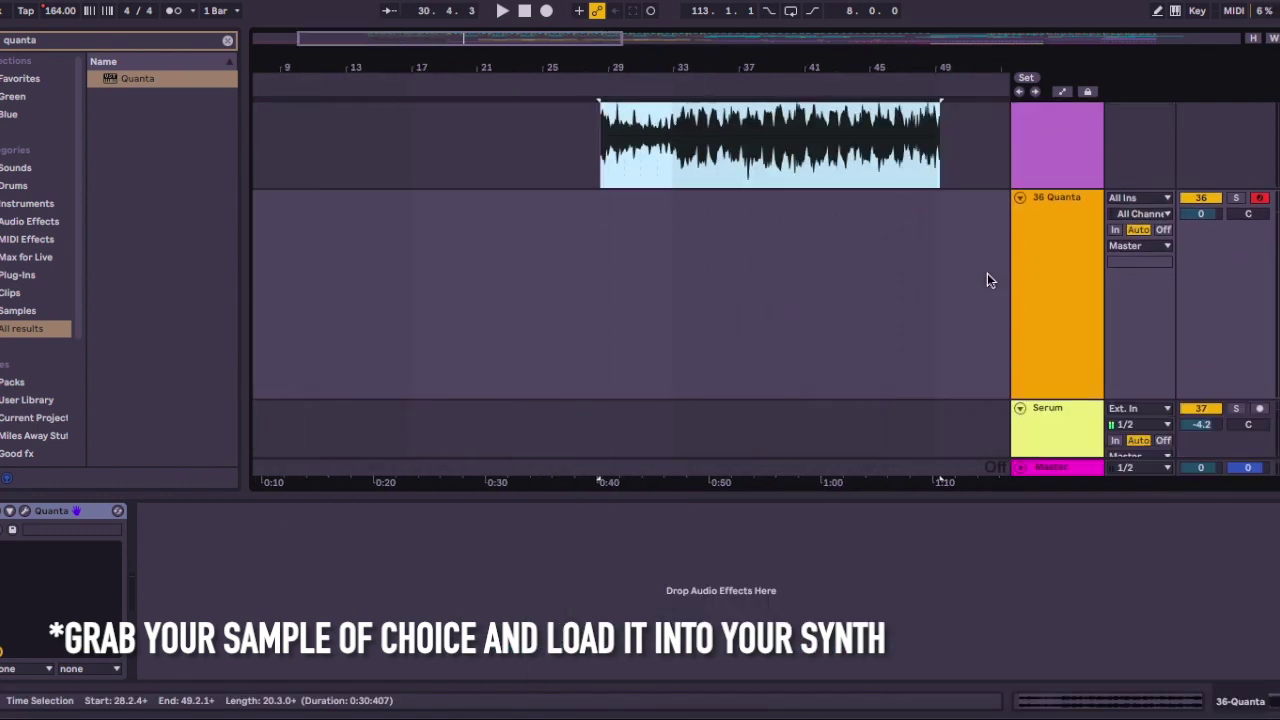
{"action": "scroll", "coordinate": [987, 274], "scroll_direction": "up", "scroll_amount": 1}
{"action": "left_click", "coordinate": [434, 290]}
{"action": "left_click", "coordinate": [906, 323], "text": "shift"}
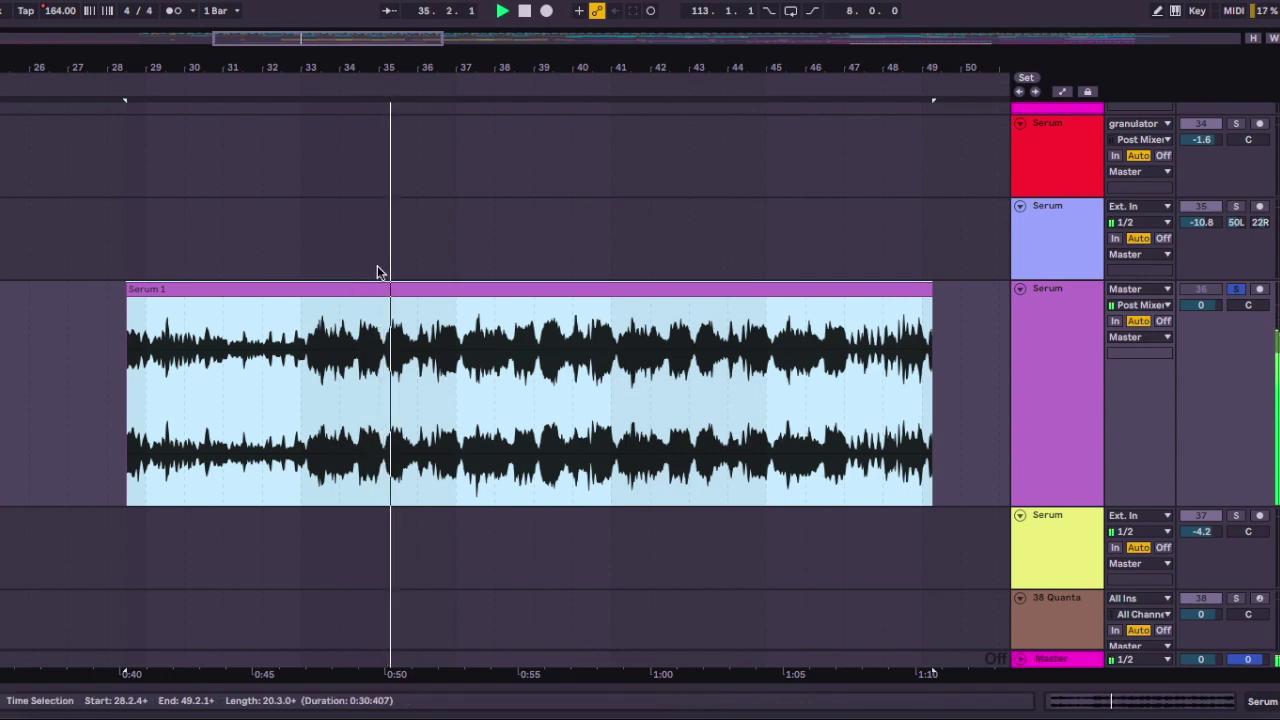
Follow playback of the Serum 1 recording from bar 35, inspecting its waveform up close.
{"action": "scroll", "coordinate": [382, 272], "scroll_direction": "up", "scroll_amount": 5}
{"action": "scroll", "coordinate": [382, 272], "scroll_direction": "right", "scroll_amount": 3}
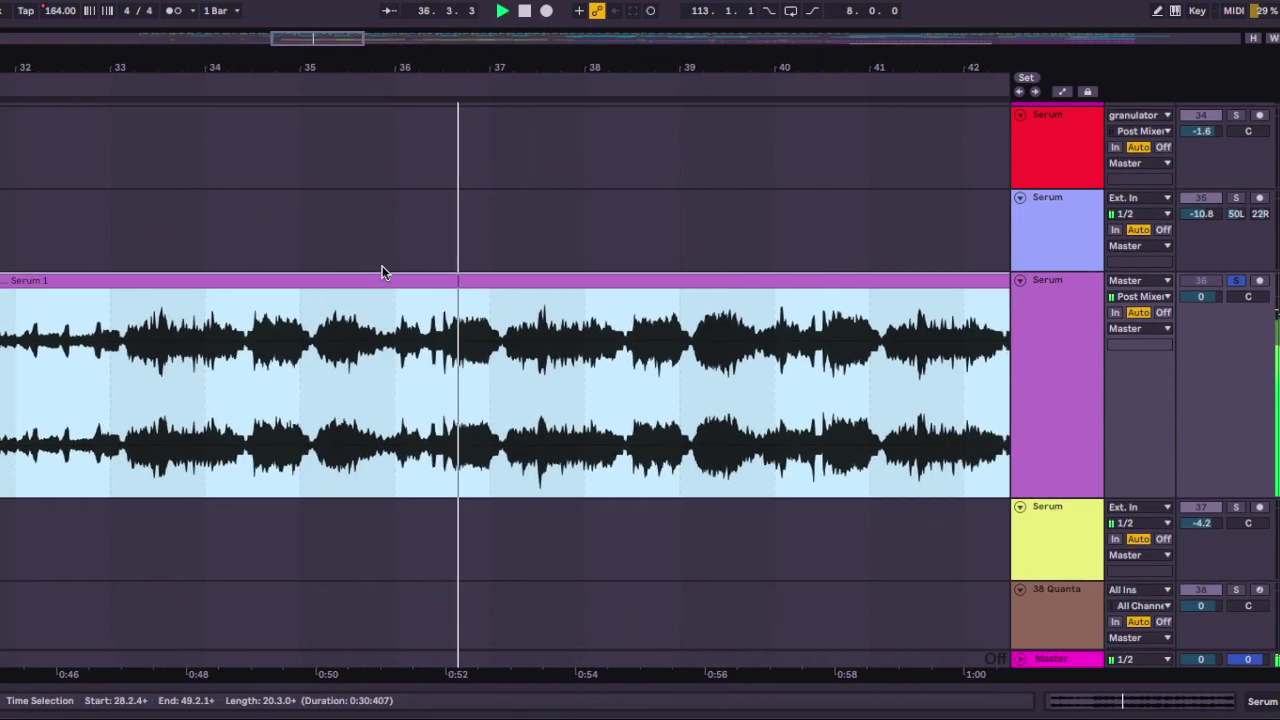
{"action": "scroll", "coordinate": [381, 272], "scroll_direction": "down", "scroll_amount": 5}
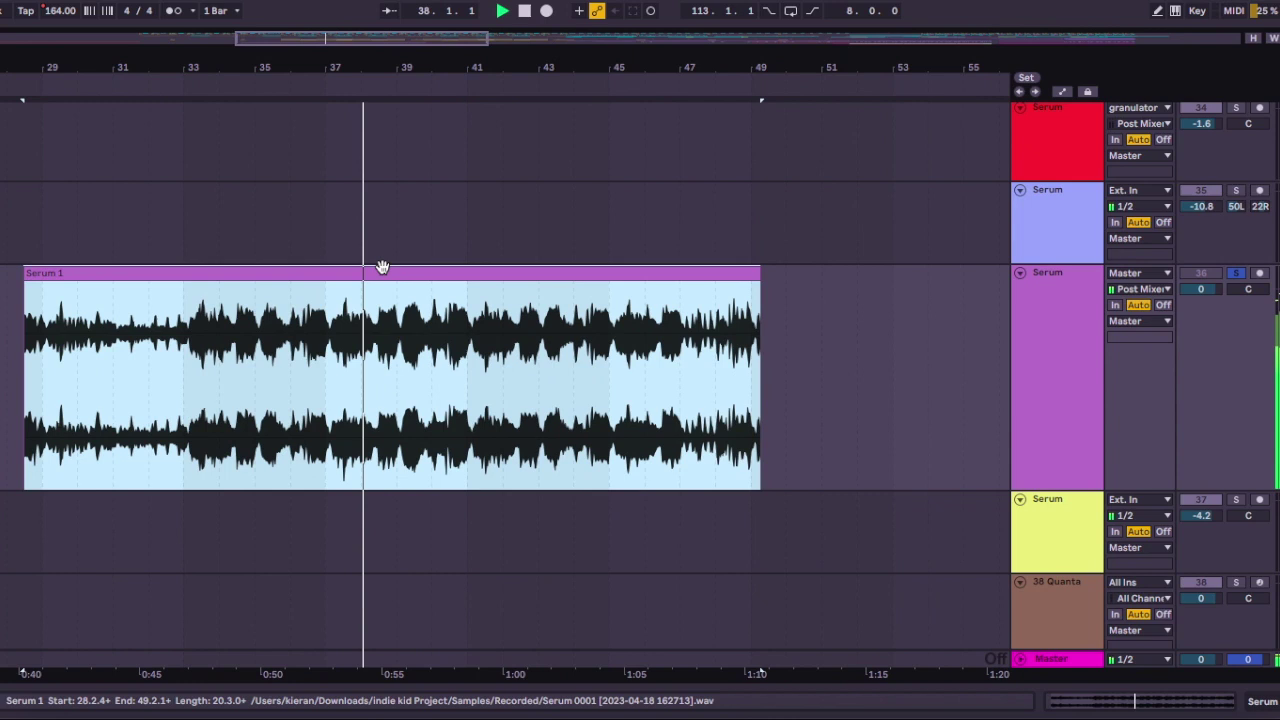
{"action": "scroll", "coordinate": [381, 272], "scroll_direction": "up", "scroll_amount": 3}
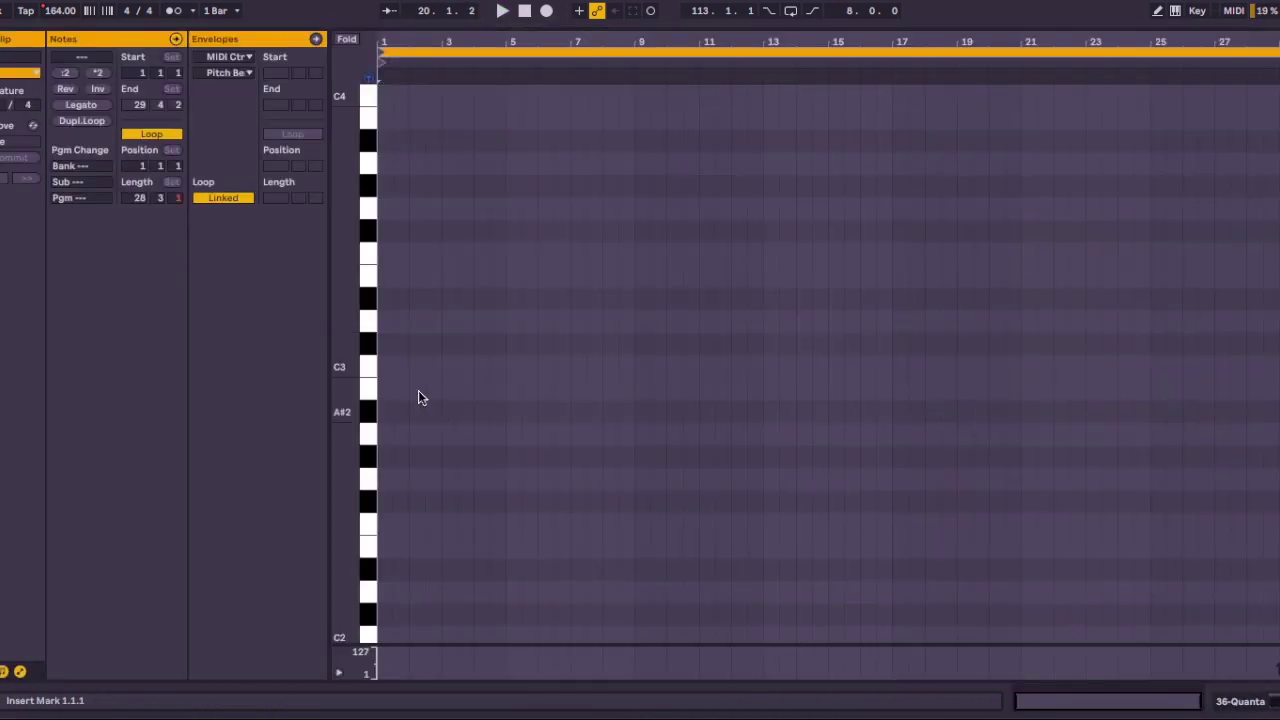
Fill the Quanta track's MIDI clip with one sustained C3 note, disarm the track, and show its devices.
{"action": "mouse_move", "coordinate": [385, 365]}
{"action": "left_mouse_down"}
{"action": "mouse_move", "coordinate": [678, 414]}
{"action": "mouse_move", "coordinate": [1230, 410]}
{"action": "mouse_move", "coordinate": [1223, 449]}
{"action": "mouse_move", "coordinate": [1194, 443]}
{"action": "left_mouse_up"}
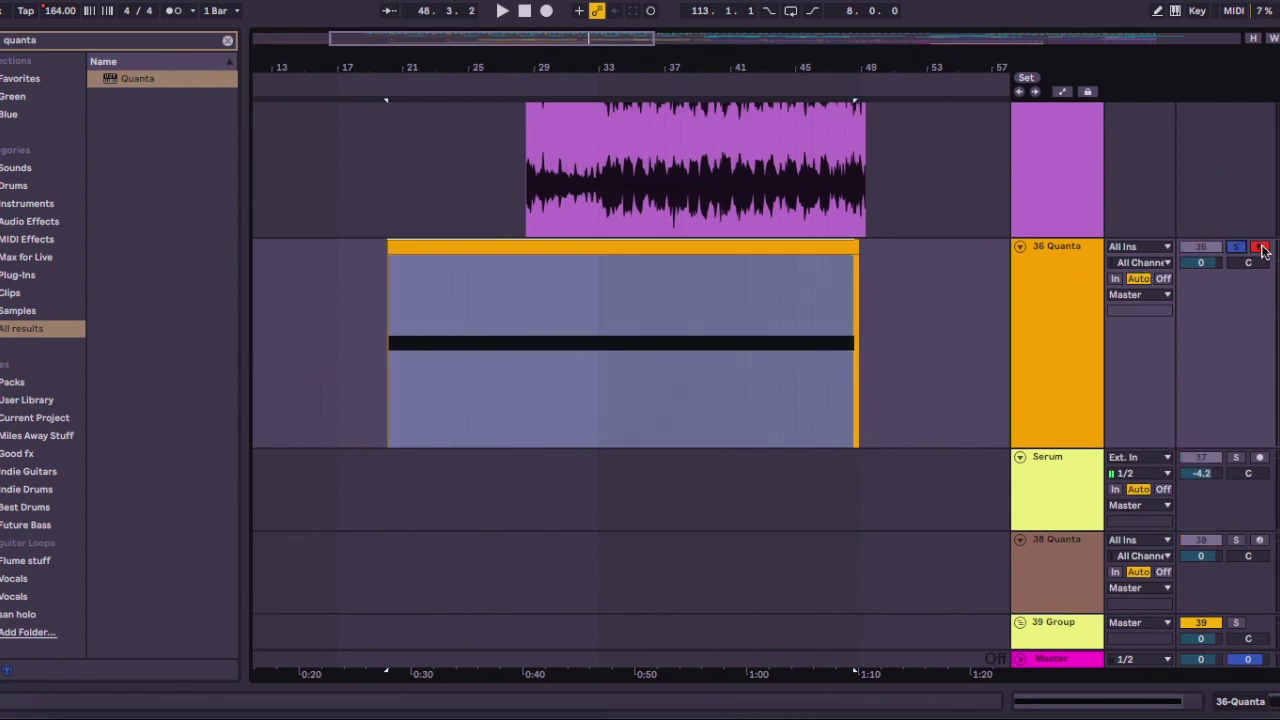
{"action": "left_click", "coordinate": [1262, 249]}
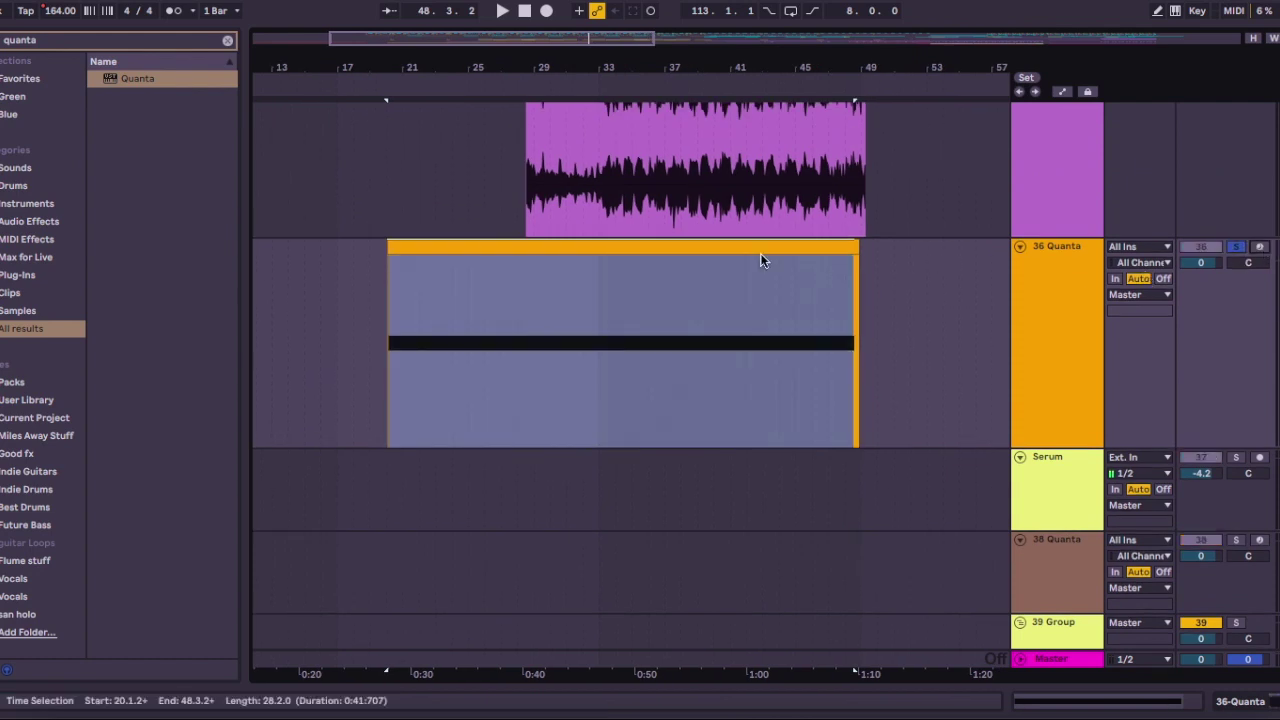
{"action": "left_click", "coordinate": [814, 249]}
{"action": "double_click", "coordinate": [1069, 287]}
{"action": "left_click", "coordinate": [804, 339]}
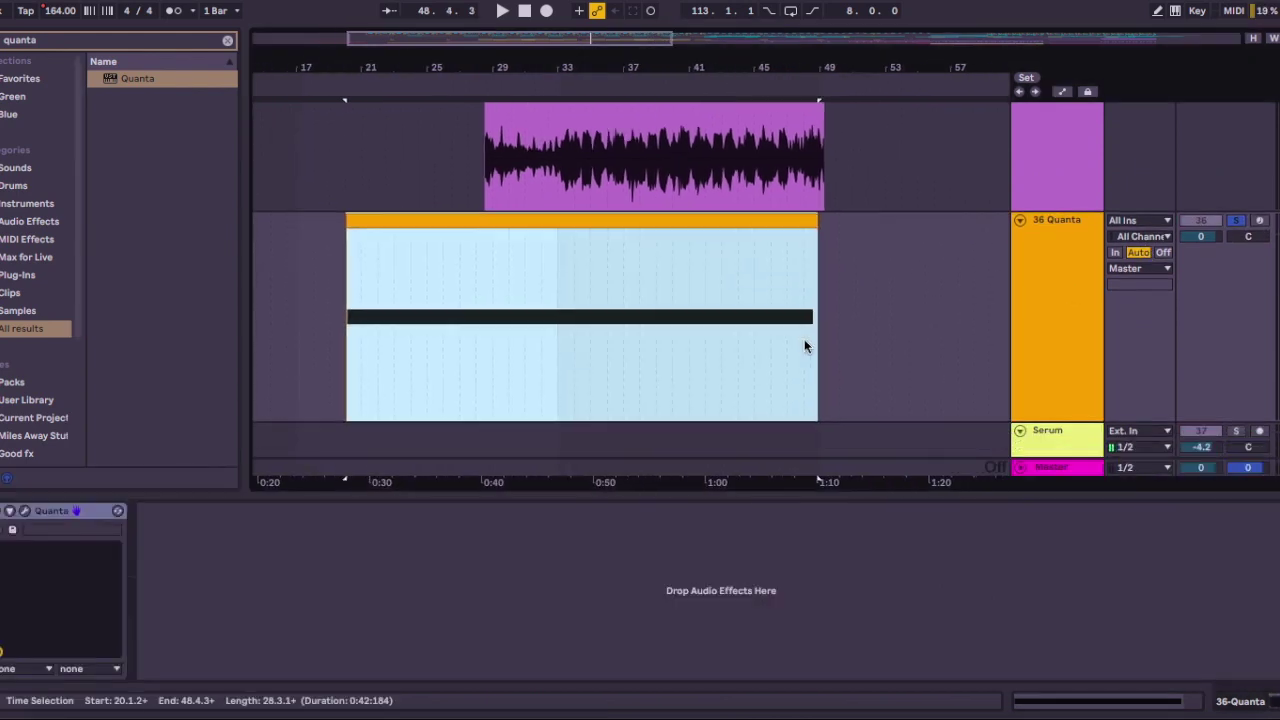
Play the clip, open Quanta, and set its oscillator level to 0% and the grains' width and level to 100%.
{"action": "key", "text": "space"}
{"action": "left_click", "coordinate": [21, 511]}
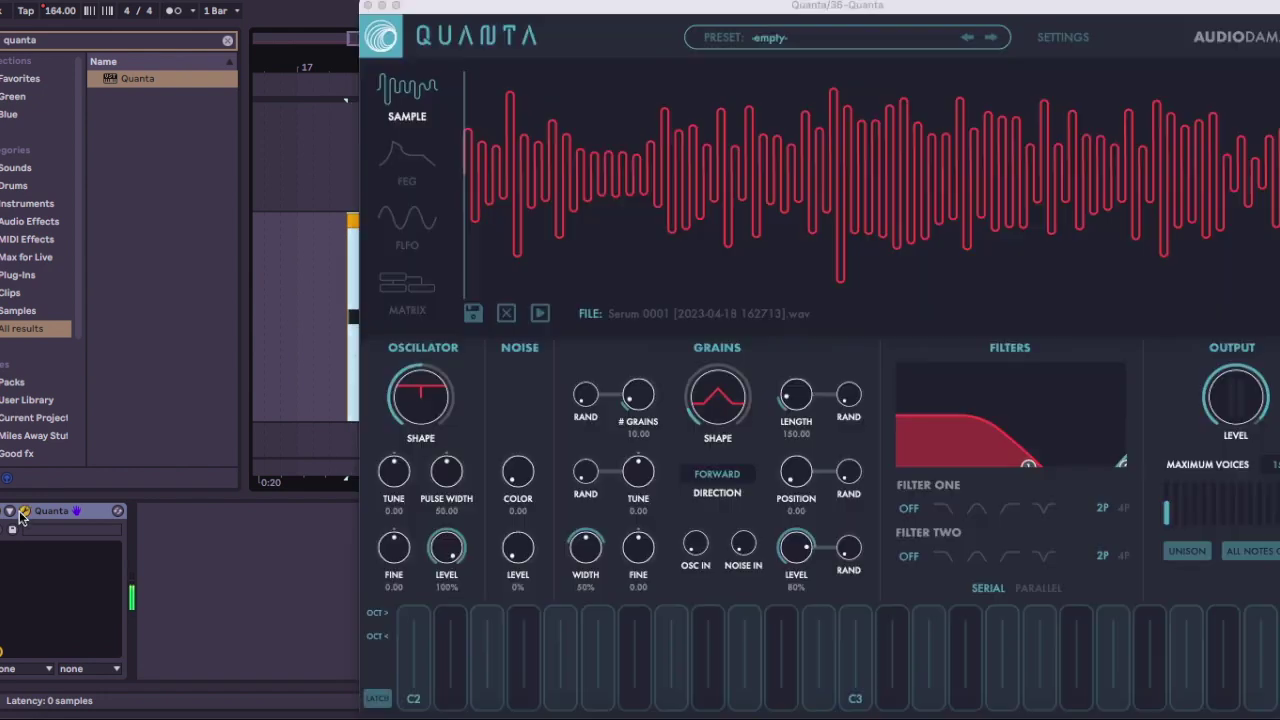
{"action": "left_click_drag", "start_coordinate": [447, 552], "coordinate": [432, 652]}
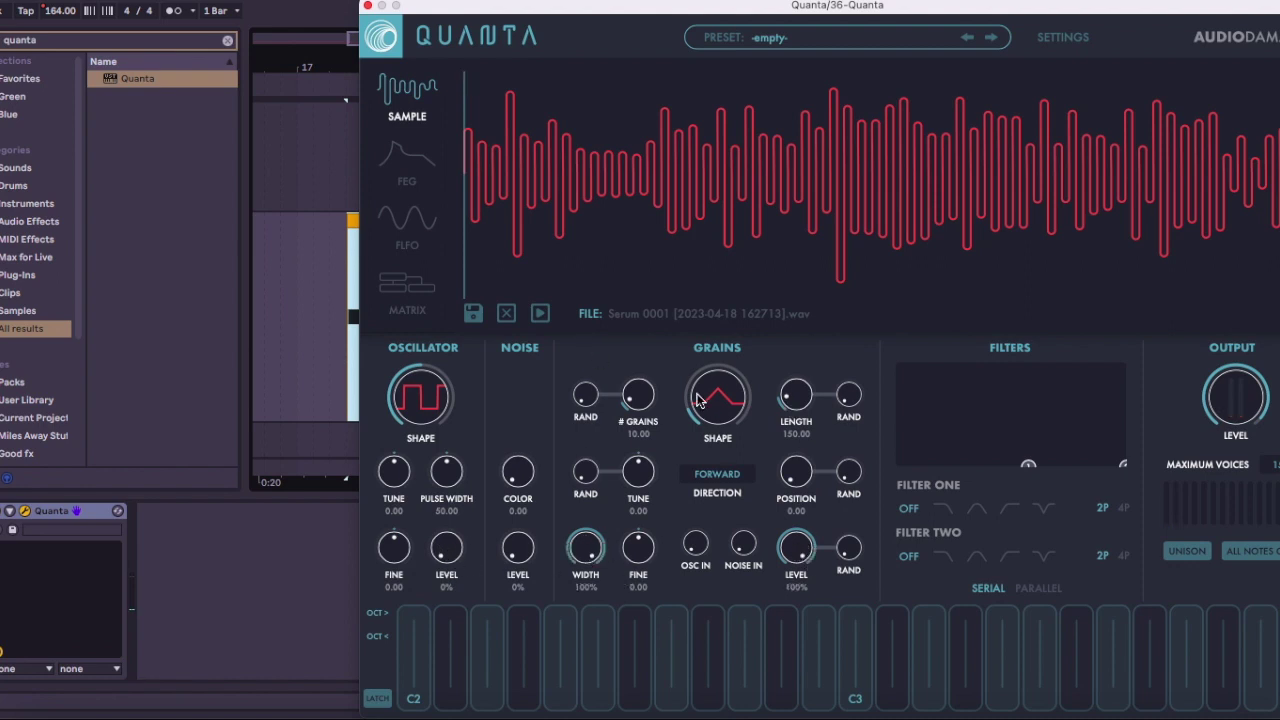
{"action": "key", "text": "space"}
{"action": "left_click_drag", "start_coordinate": [695, 306], "coordinate": [694, 294]}
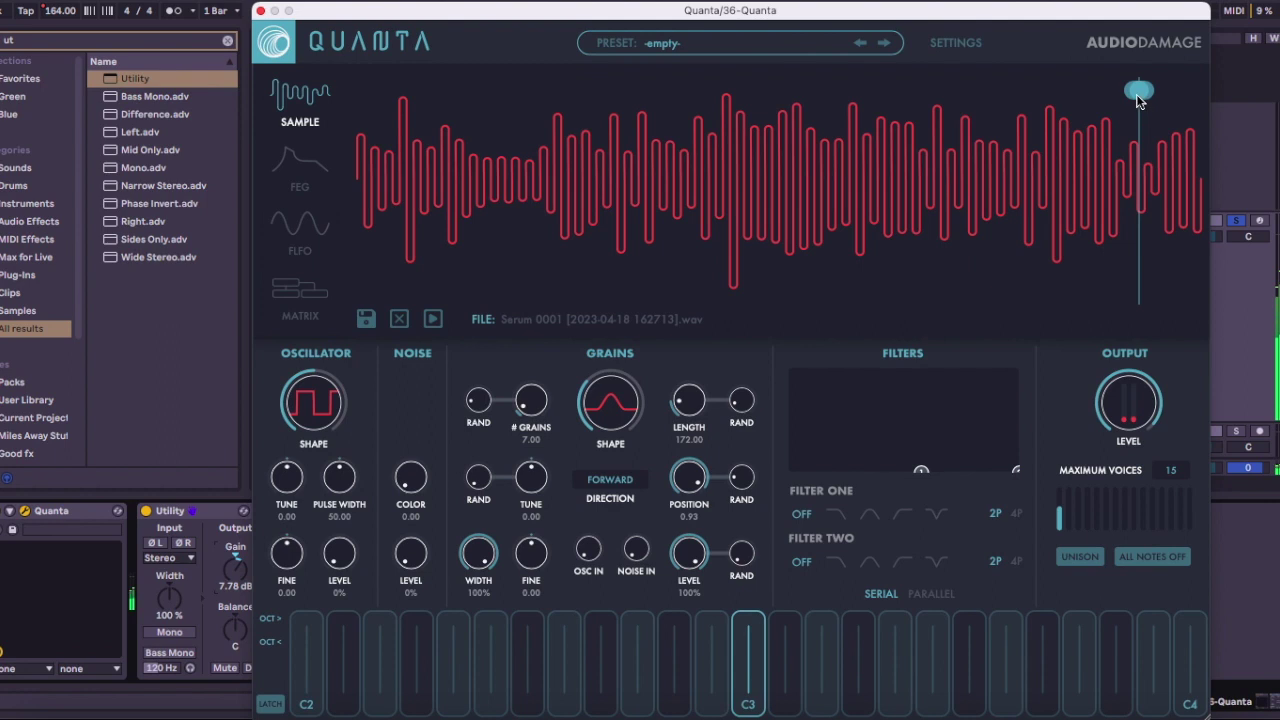
Shift Quanta's grain position back through the playing sample to 0.90, 0.89 and then further toward the start.
{"action": "left_click_drag", "start_coordinate": [1140, 100], "coordinate": [1110, 95]}
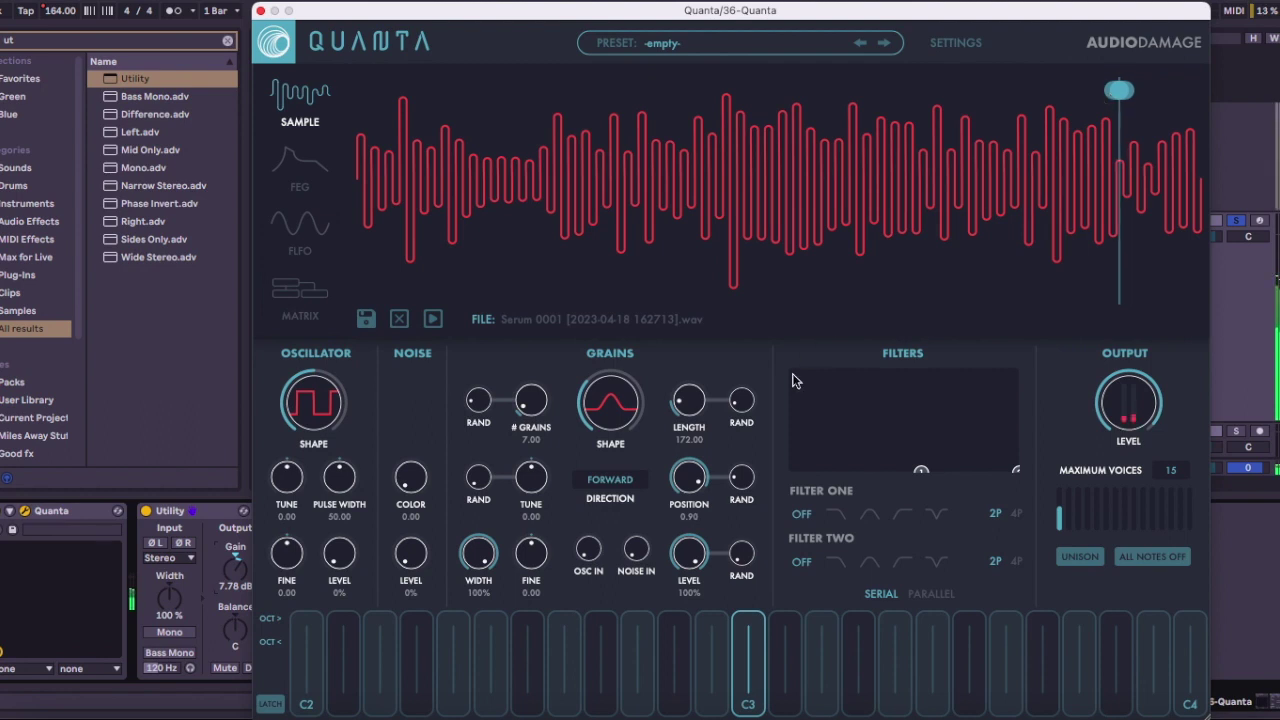
{"action": "left_click_drag", "start_coordinate": [1119, 91], "coordinate": [1099, 98]}
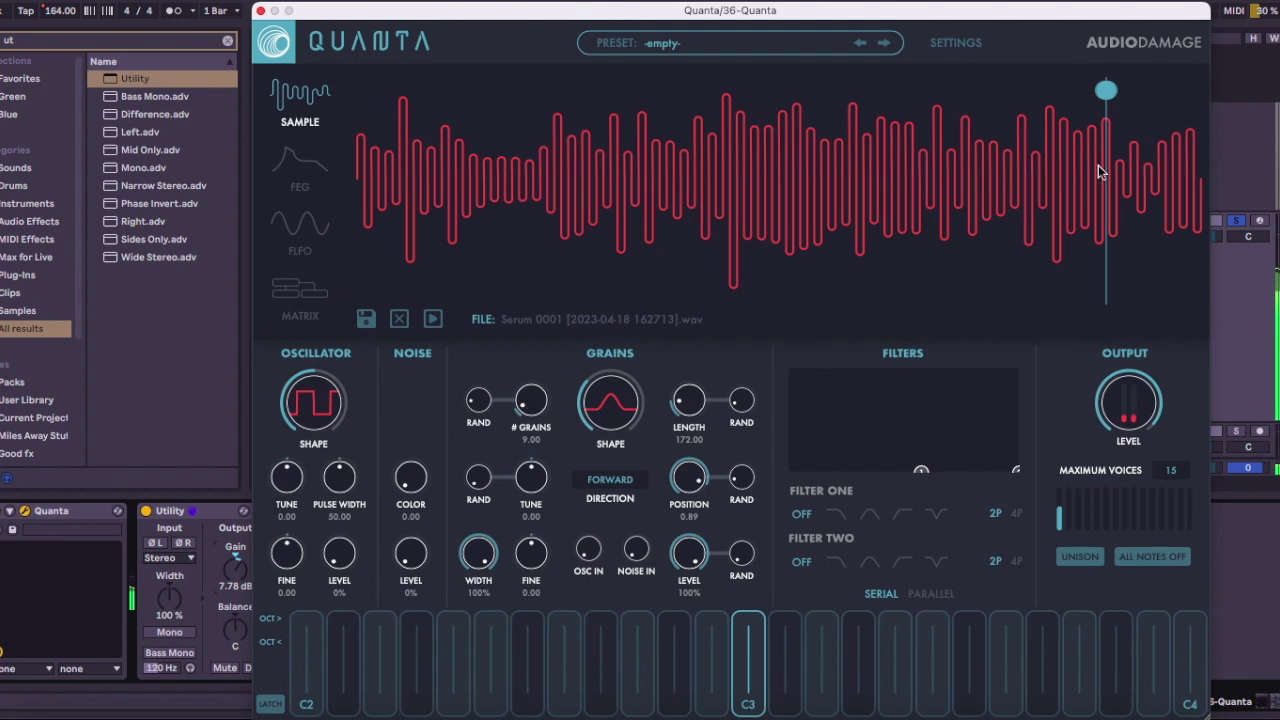
{"action": "left_click_drag", "start_coordinate": [1100, 112], "coordinate": [1037, 98]}
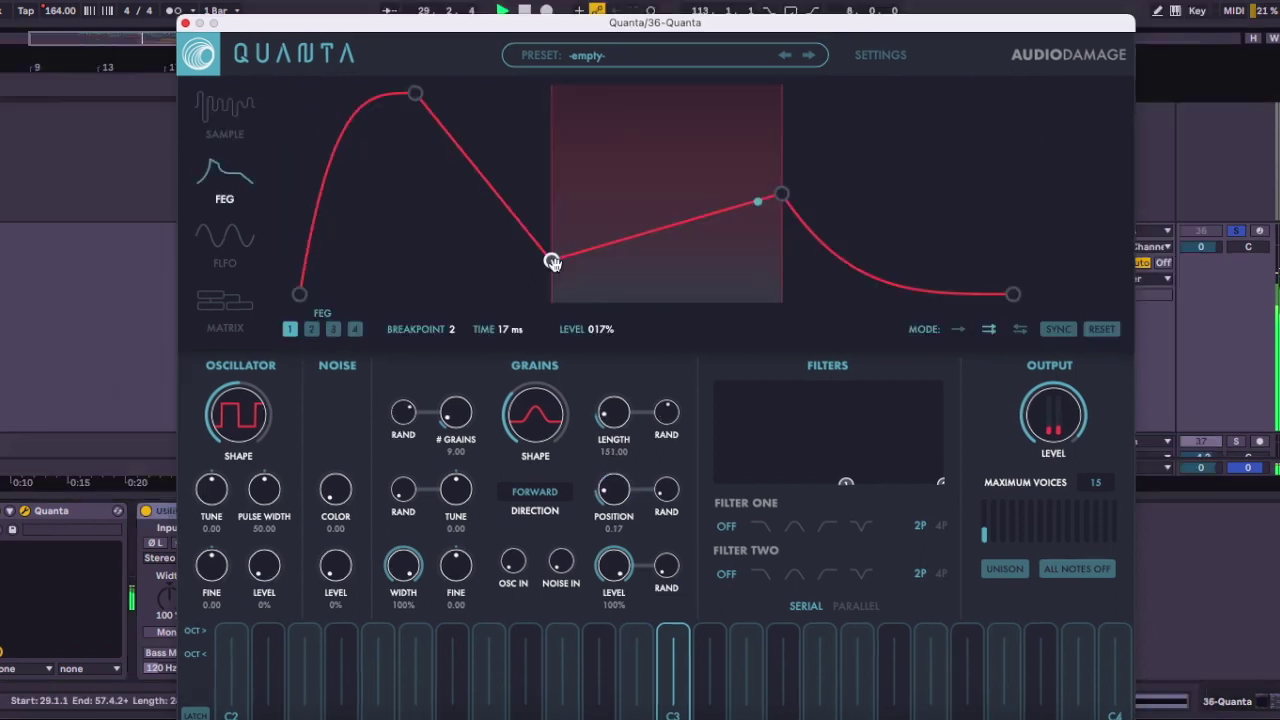
Reshape Quanta's FEG 1 envelope by moving breakpoints 2 and 3 so the looped segment falls to zero, and curve that segment.
{"action": "left_click_drag", "start_coordinate": [551, 263], "coordinate": [537, 294]}
{"action": "left_click_drag", "start_coordinate": [767, 195], "coordinate": [866, 294]}
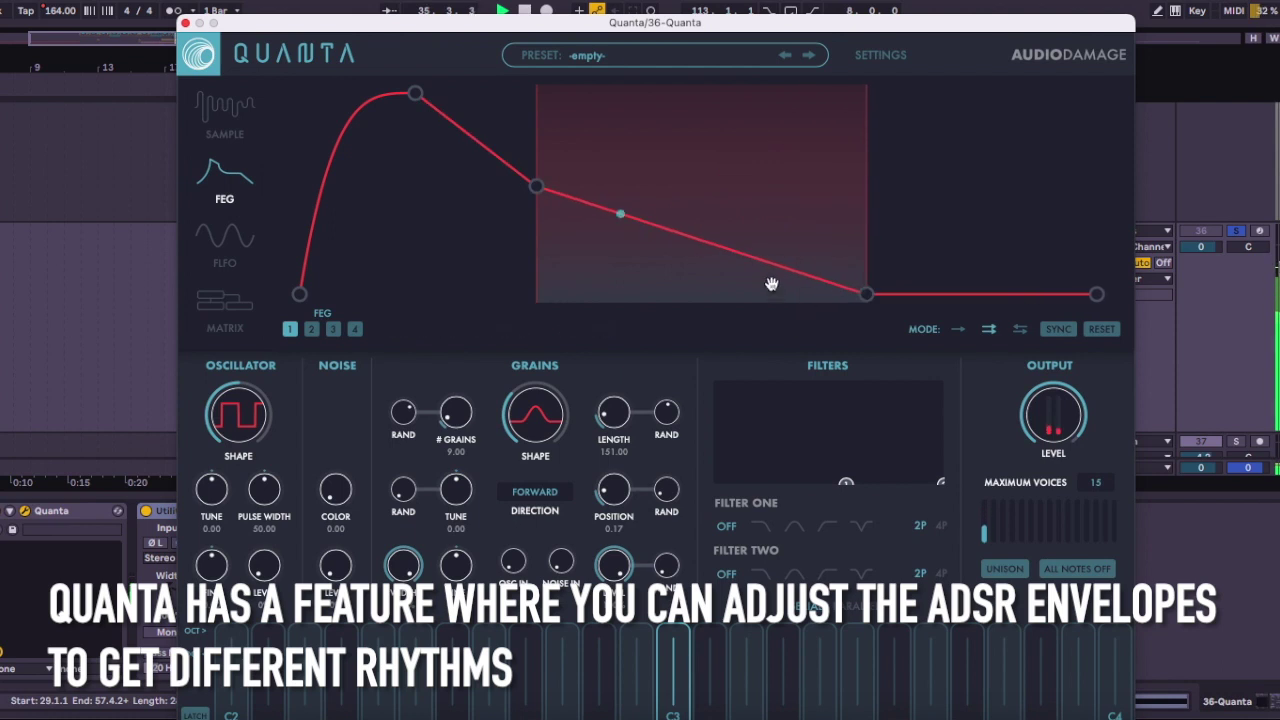
{"action": "left_click_drag", "start_coordinate": [714, 246], "coordinate": [689, 280]}
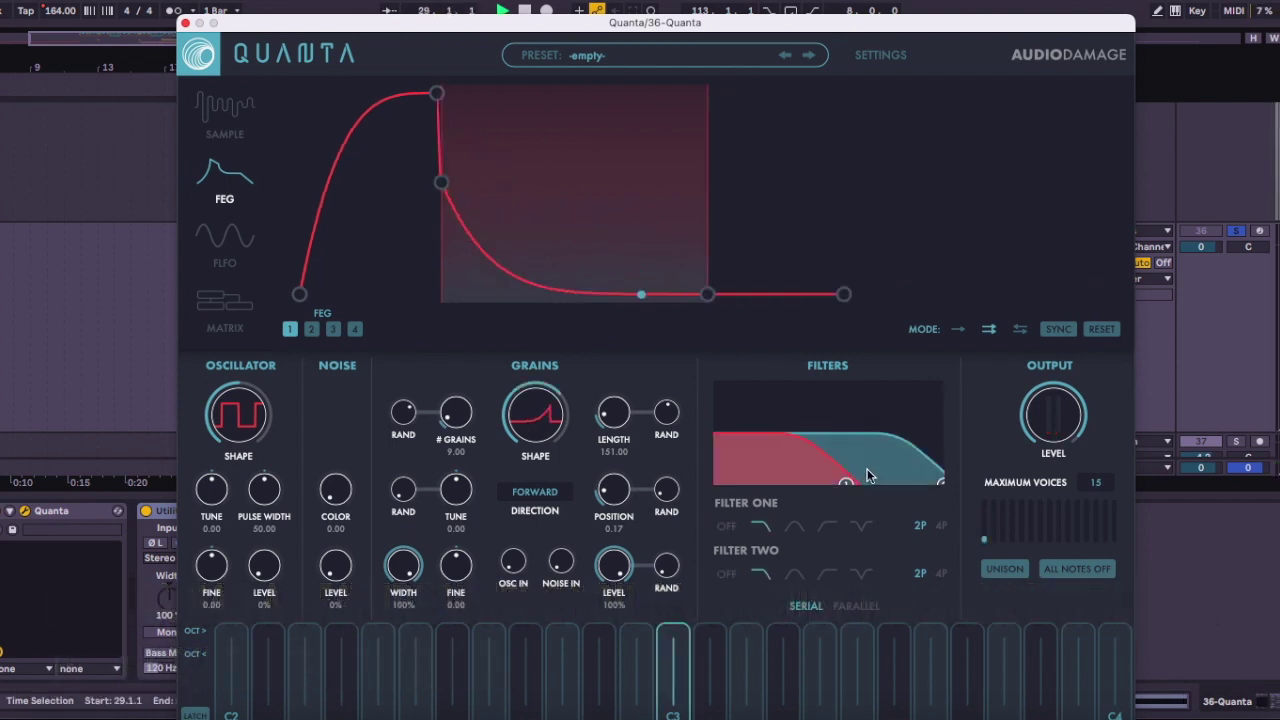
Raise filter one's low-pass cutoff and move the grain position in the Infinity (Illenium Remix) sample to 0.60.
{"action": "left_click_drag", "start_coordinate": [846, 486], "coordinate": [876, 436]}
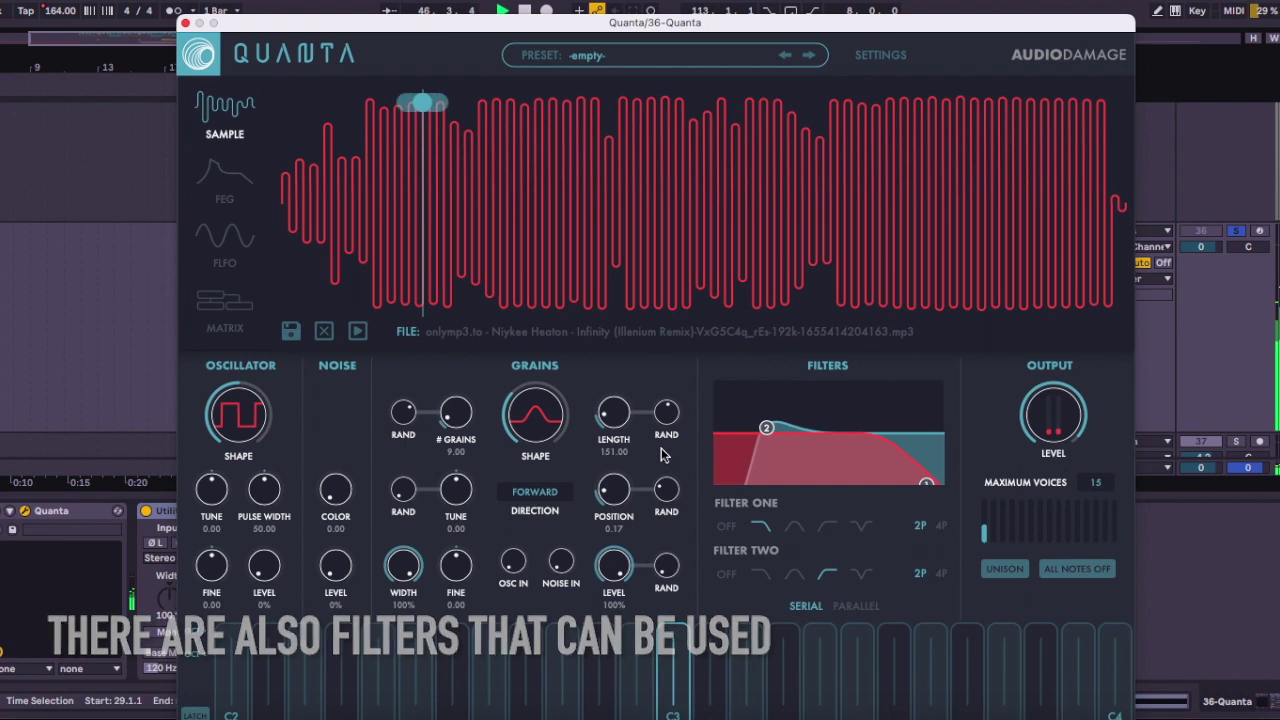
{"action": "mouse_move", "coordinate": [421, 103]}
{"action": "left_mouse_down"}
{"action": "mouse_move", "coordinate": [818, 103]}
{"action": "mouse_move", "coordinate": [800, 104]}
{"action": "left_mouse_up"}
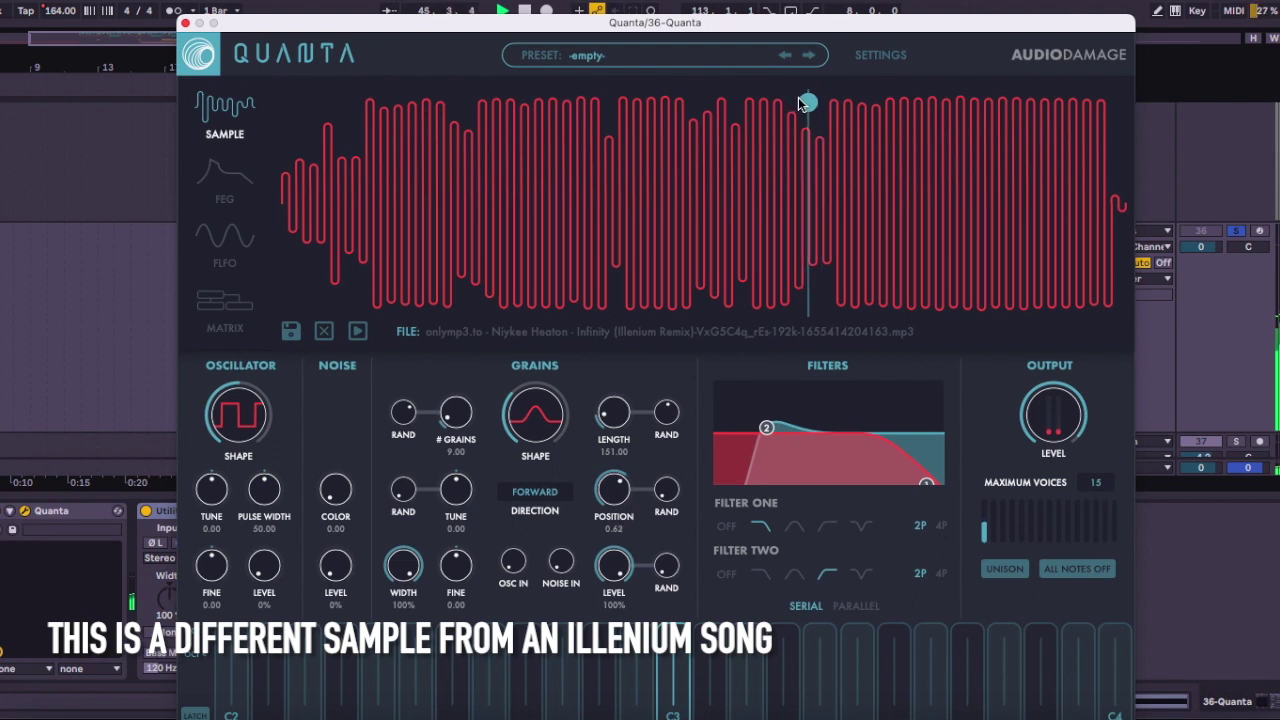
{"action": "left_click_drag", "start_coordinate": [800, 103], "coordinate": [781, 105]}
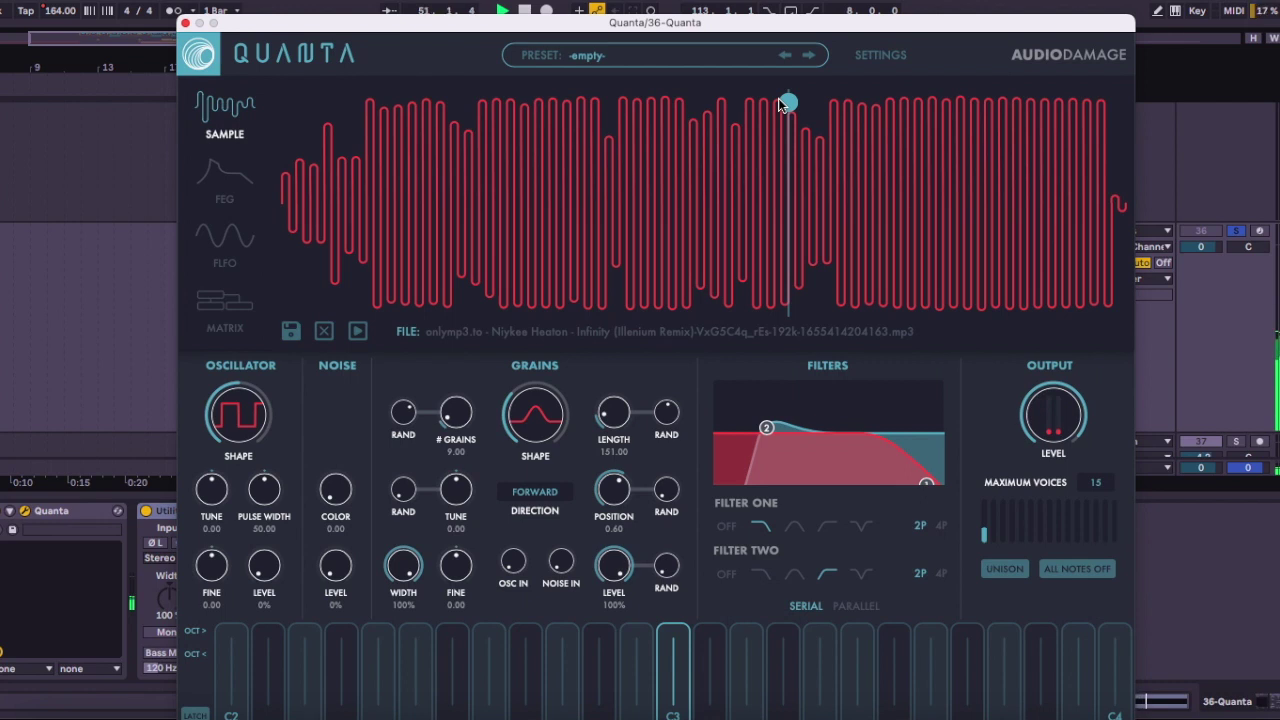
Shift Quanta's grain position forward to 0.67 in the Infinity (Illenium Remix) sample and nudge it slightly back.
{"action": "left_click_drag", "start_coordinate": [783, 104], "coordinate": [841, 110]}
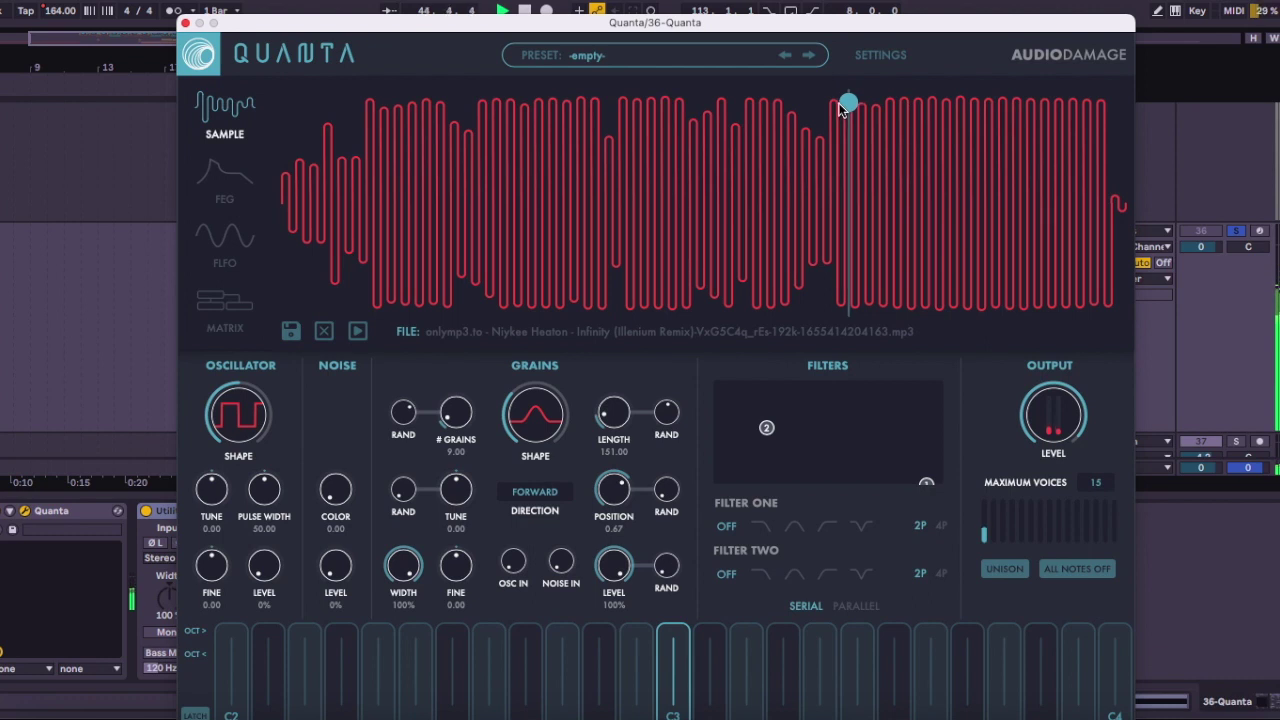
{"action": "mouse_move", "coordinate": [841, 110]}
{"action": "left_mouse_down"}
{"action": "mouse_move", "coordinate": [783, 110]}
{"action": "mouse_move", "coordinate": [842, 110]}
{"action": "left_mouse_up"}
{"action": "left_click_drag", "start_coordinate": [842, 110], "coordinate": [832, 108]}
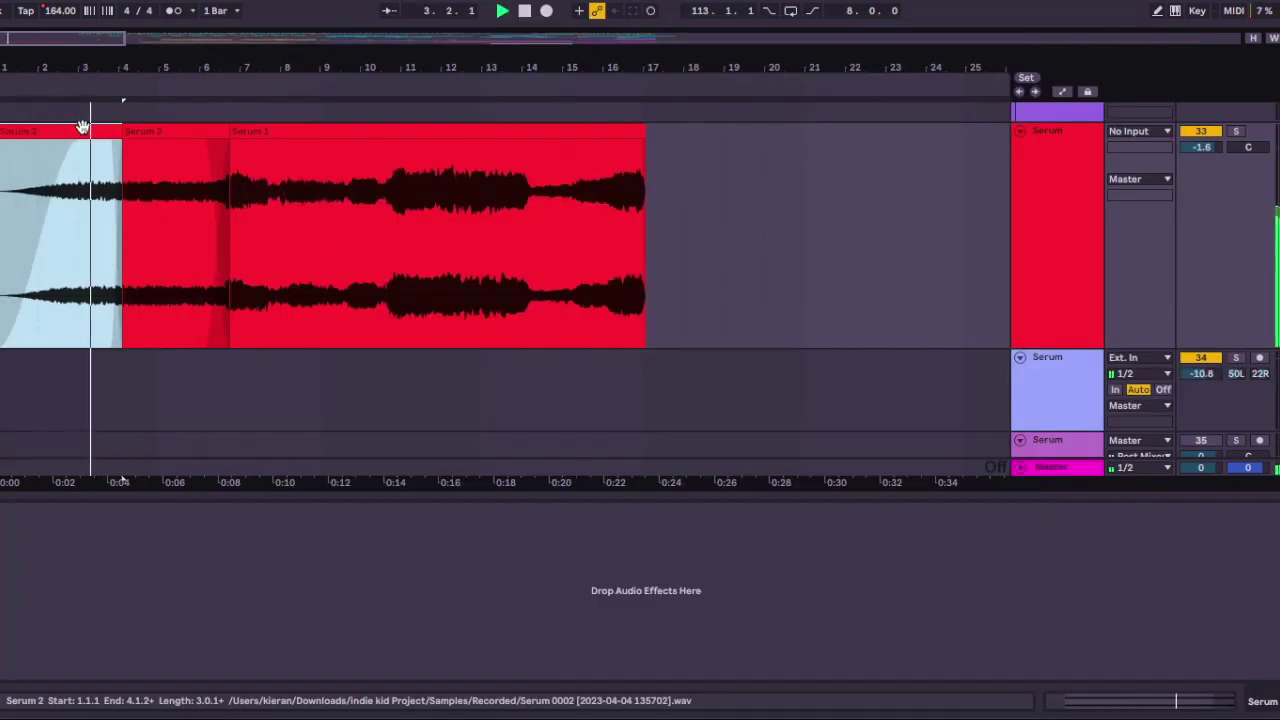
Hide the device view and examine the red Serum 2 and Serum 1 audio clips on track 33 during playback.
{"action": "left_click", "coordinate": [1035, 240]}
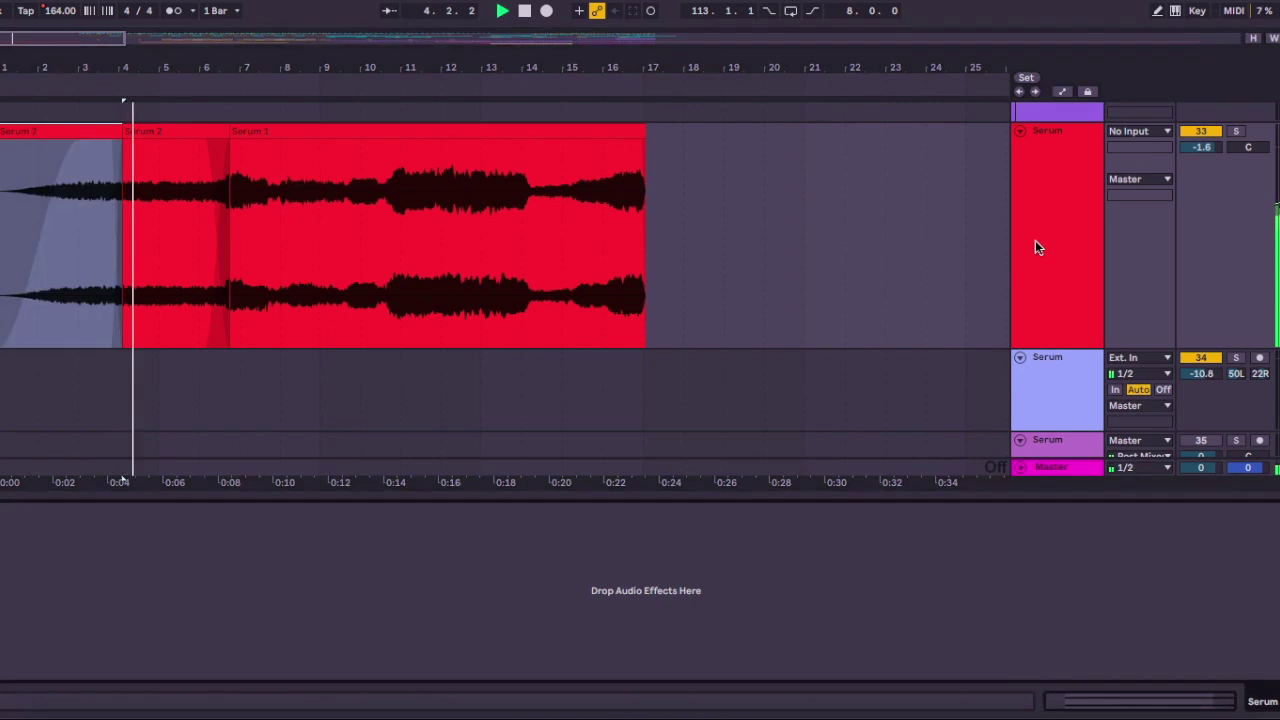
{"action": "double_click", "coordinate": [903, 496]}
{"action": "scroll", "coordinate": [826, 395], "scroll_direction": "up", "scroll_amount": 3}
{"action": "scroll", "coordinate": [826, 395], "scroll_direction": "down", "scroll_amount": 2}
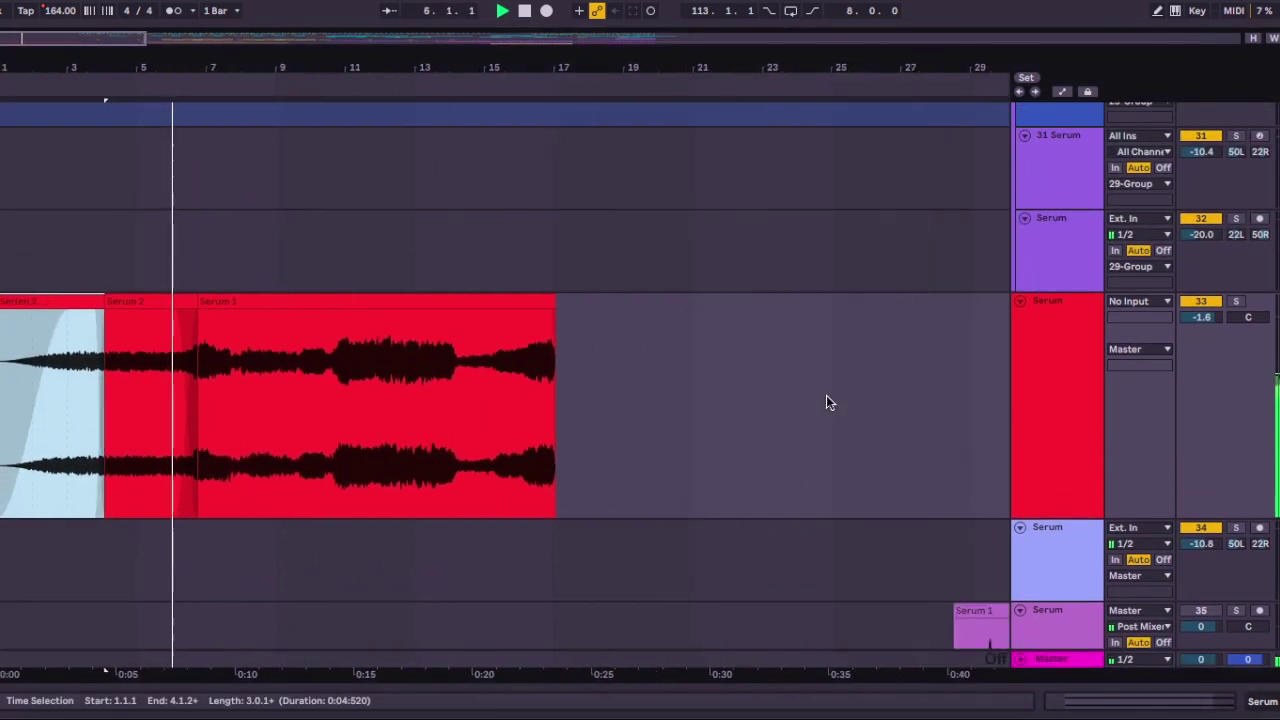
{"action": "scroll", "coordinate": [526, 379], "scroll_direction": "down", "scroll_amount": 1}
{"action": "scroll", "coordinate": [526, 379], "scroll_direction": "up", "scroll_amount": 2}
{"action": "scroll", "coordinate": [526, 379], "scroll_direction": "left", "scroll_amount": 1}
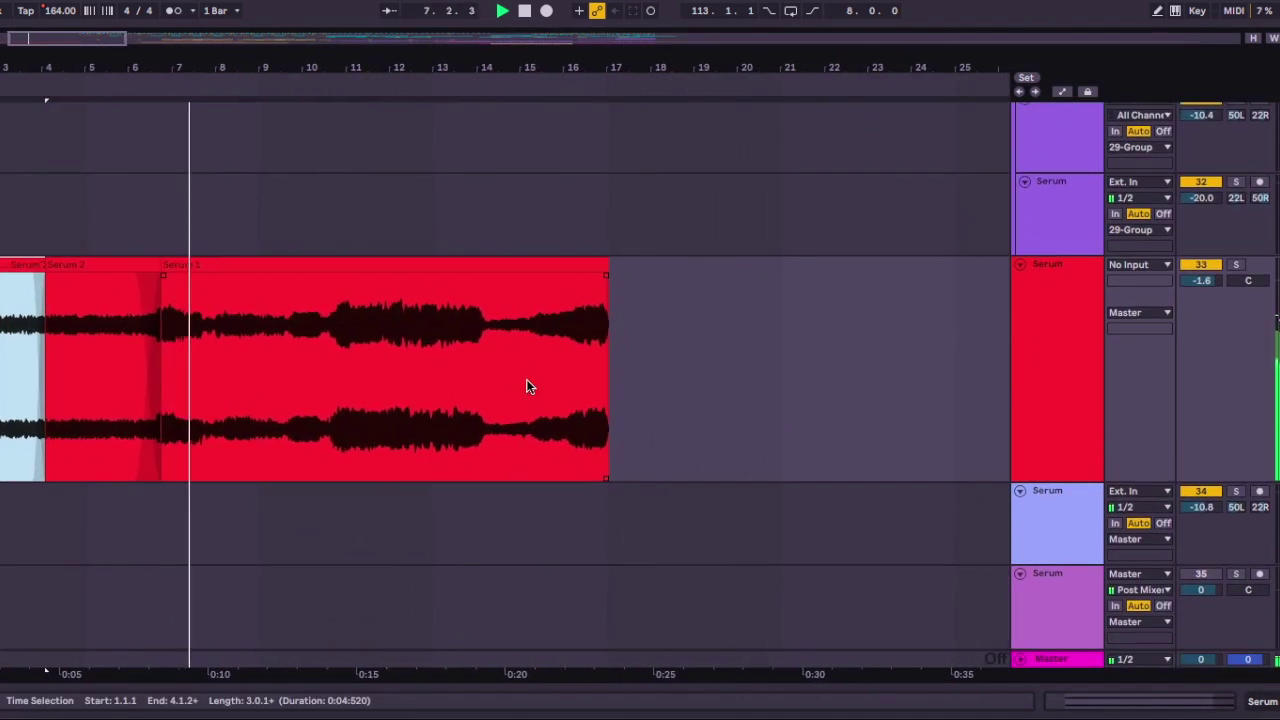
{"action": "scroll", "coordinate": [570, 364], "scroll_direction": "left", "scroll_amount": 2}
{"action": "scroll", "coordinate": [570, 364], "scroll_direction": "down", "scroll_amount": 1}
{"action": "scroll", "coordinate": [570, 364], "scroll_direction": "down", "scroll_amount": 1}
{"action": "scroll", "coordinate": [570, 364], "scroll_direction": "up", "scroll_amount": 1}
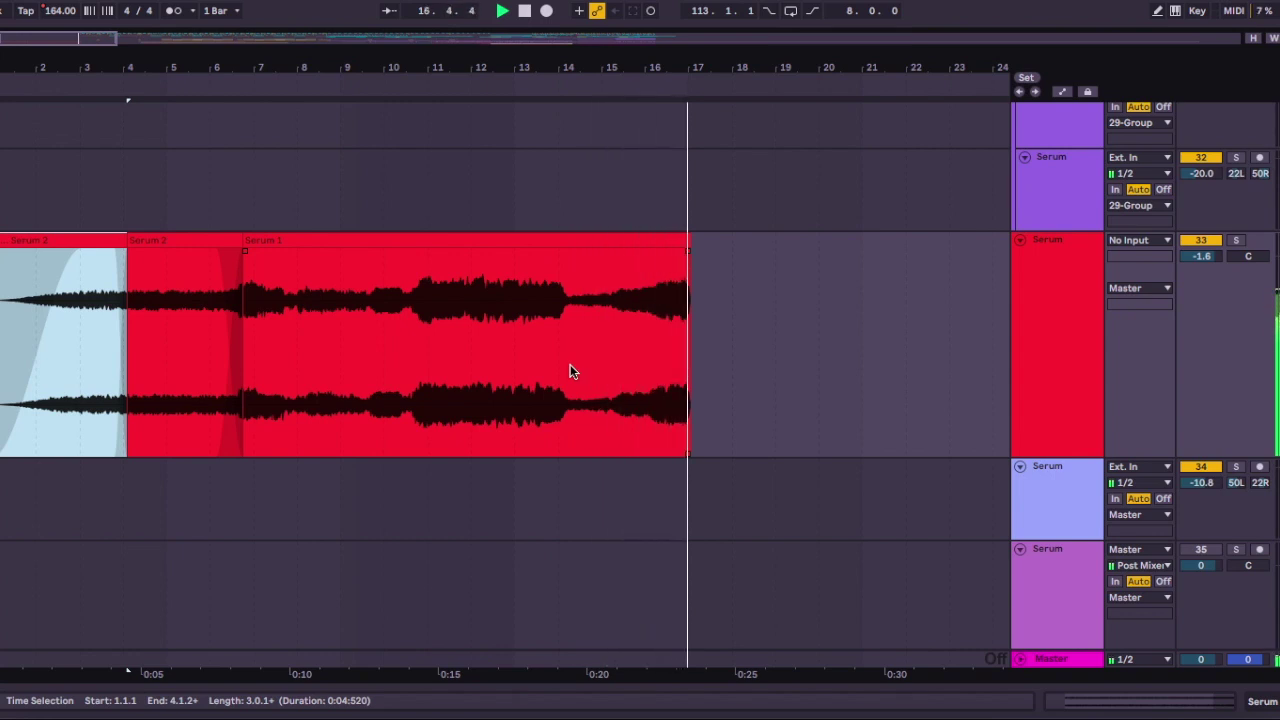
Place the insert marker just after bar 18 on track 33 and examine the wider arrangement around the purple Serum 1 clip.
{"action": "scroll", "coordinate": [570, 364], "scroll_direction": "right", "scroll_amount": 3}
{"action": "left_click", "coordinate": [633, 358]}
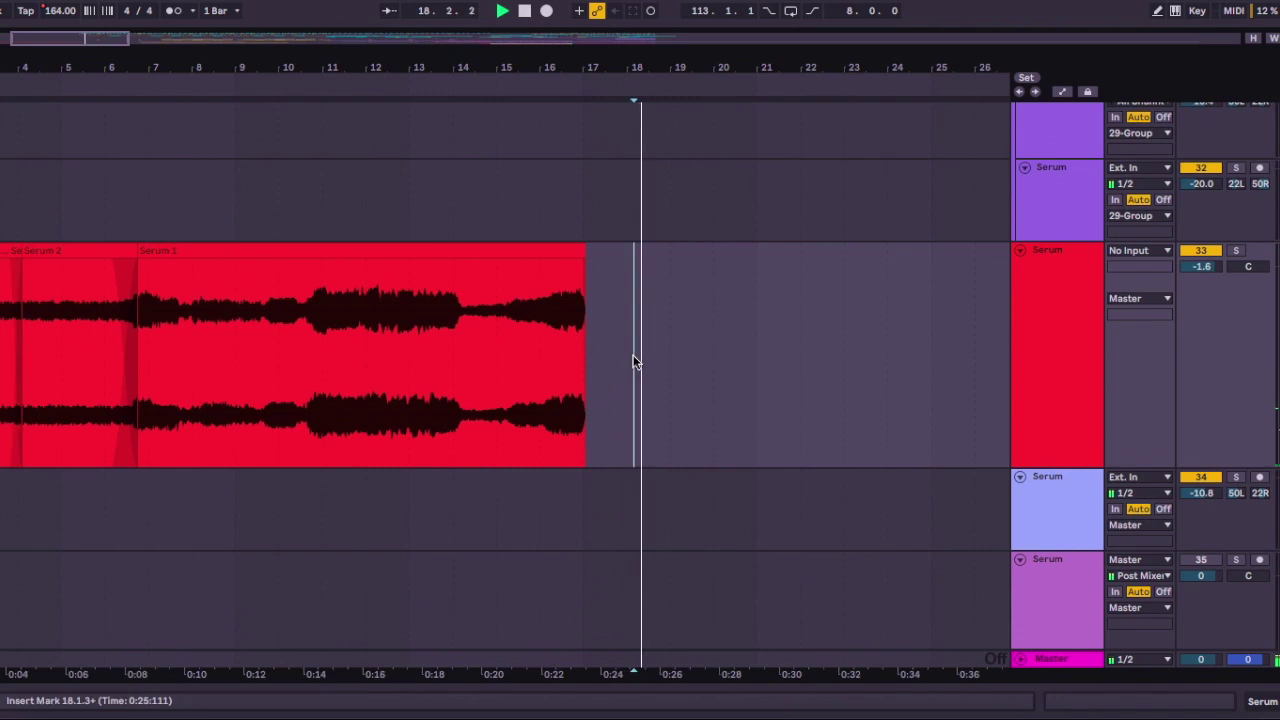
{"action": "key", "text": "minus"}
{"action": "scroll", "coordinate": [633, 358], "scroll_direction": "right", "scroll_amount": 1}
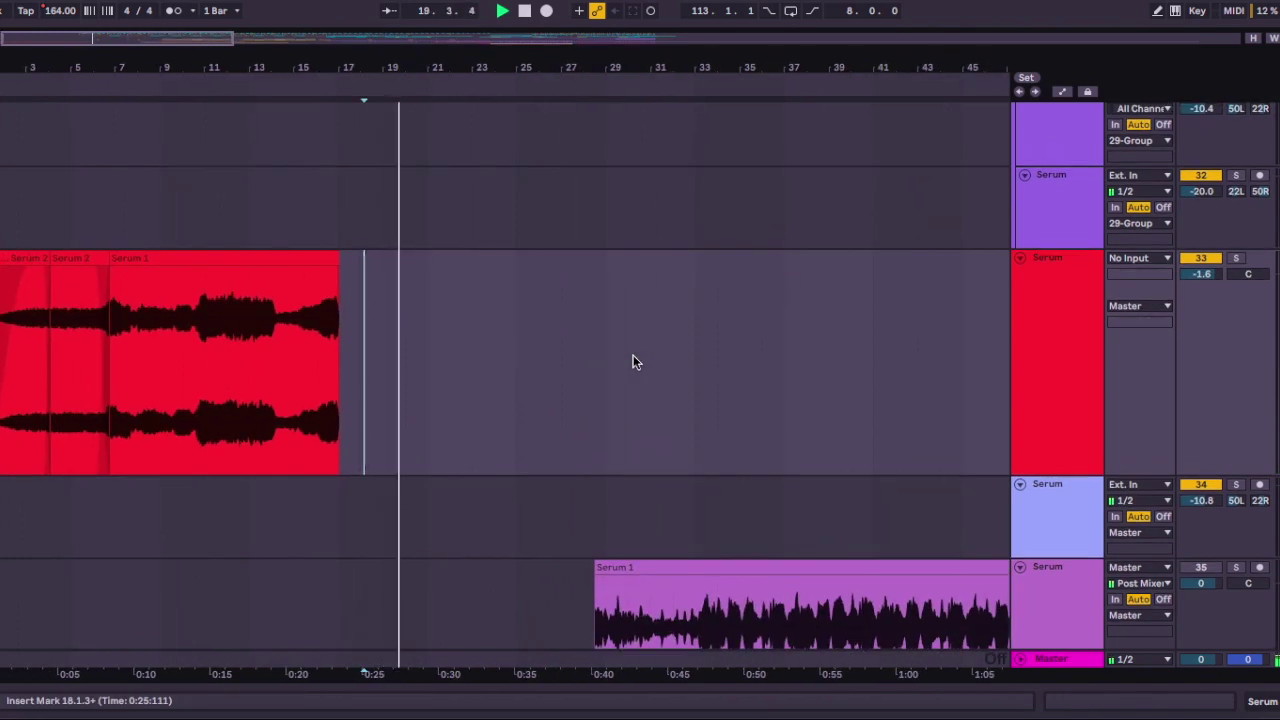
{"action": "scroll", "coordinate": [633, 358], "scroll_direction": "right", "scroll_amount": 1}
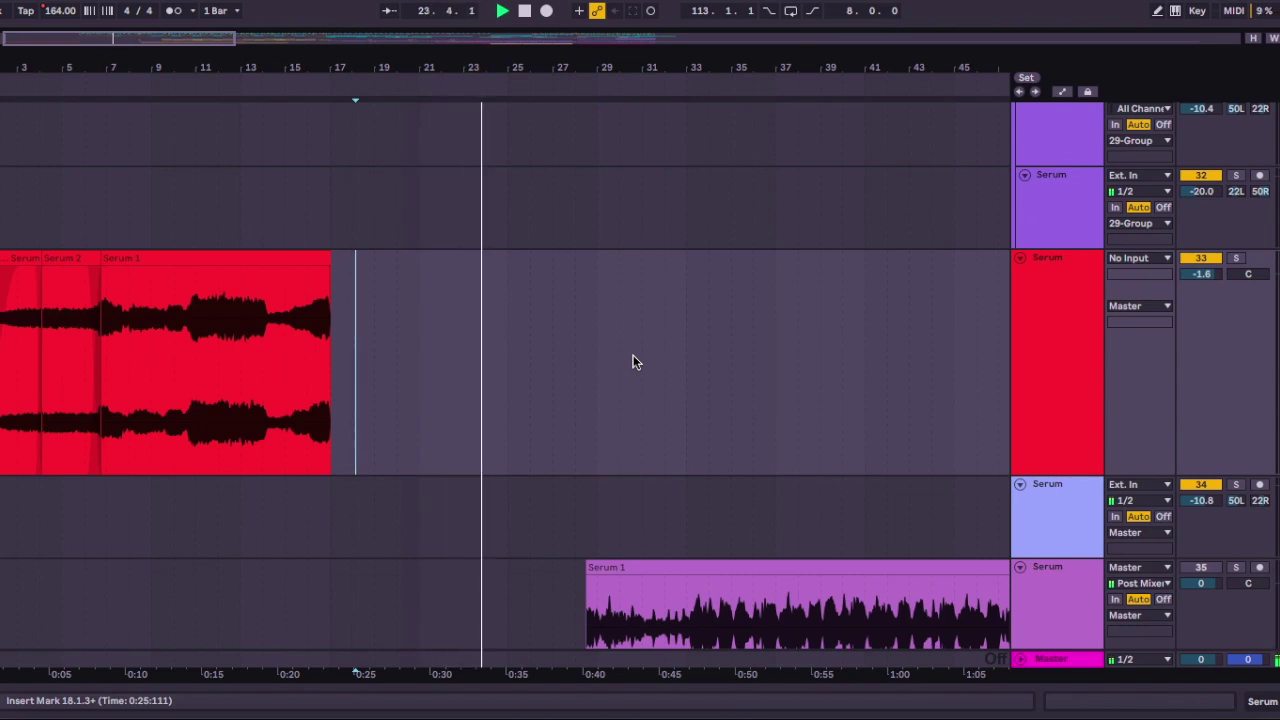
{"action": "scroll", "coordinate": [633, 356], "scroll_direction": "up", "scroll_amount": 1}
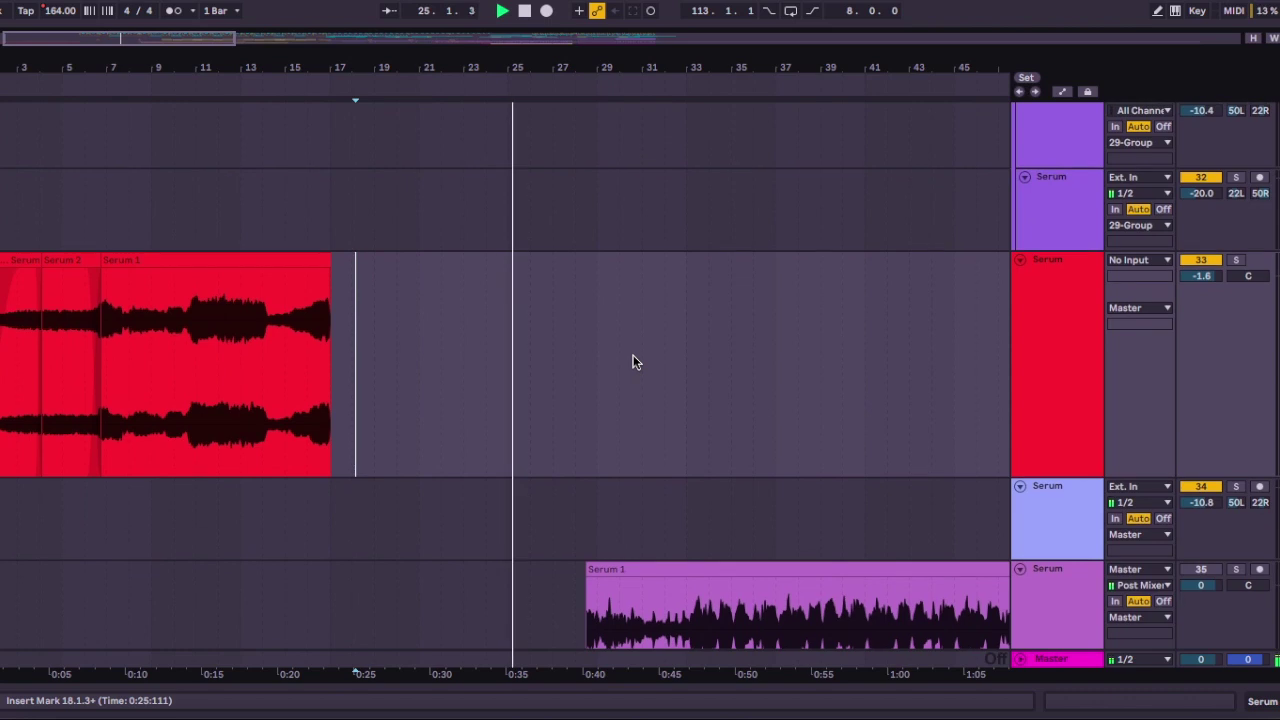